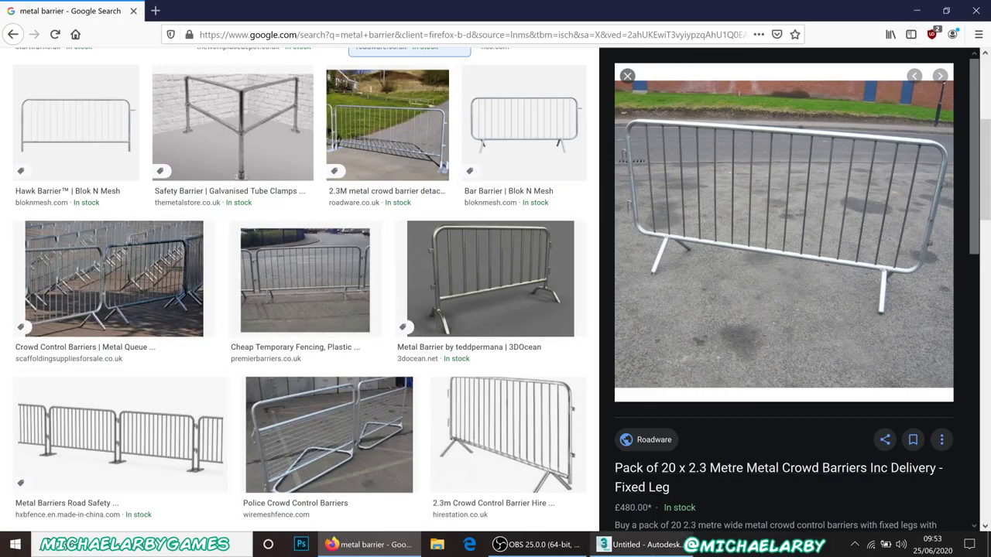
Step: Minimise the Firefox metal-barrier image results to bring the empty 3ds Max scene forward
{"action": "left_click", "coordinate": [918, 12]}
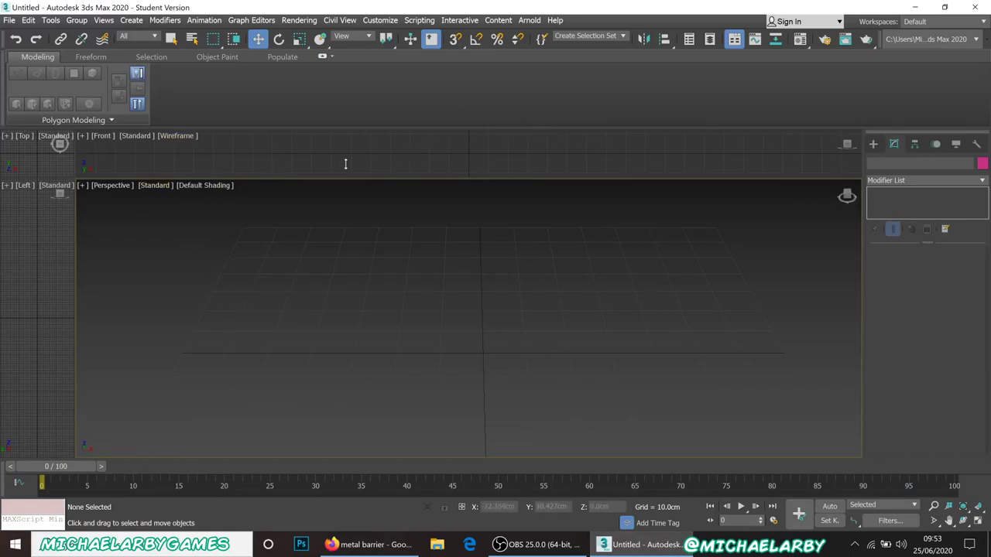
Step: Pick the Rectangle tool from the Splines category of the Create panel's Shapes
{"action": "left_click", "coordinate": [875, 145]}
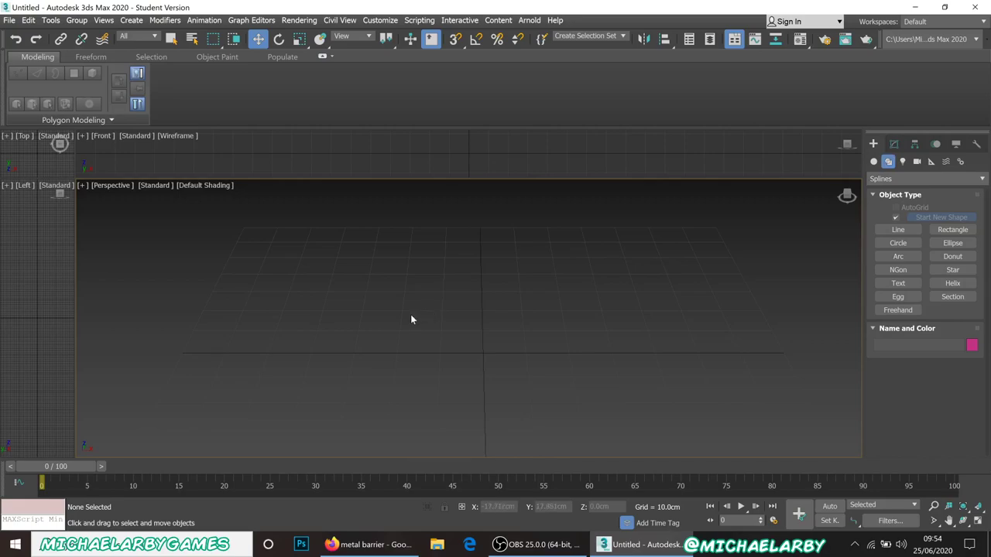
{"action": "left_click", "coordinate": [874, 162]}
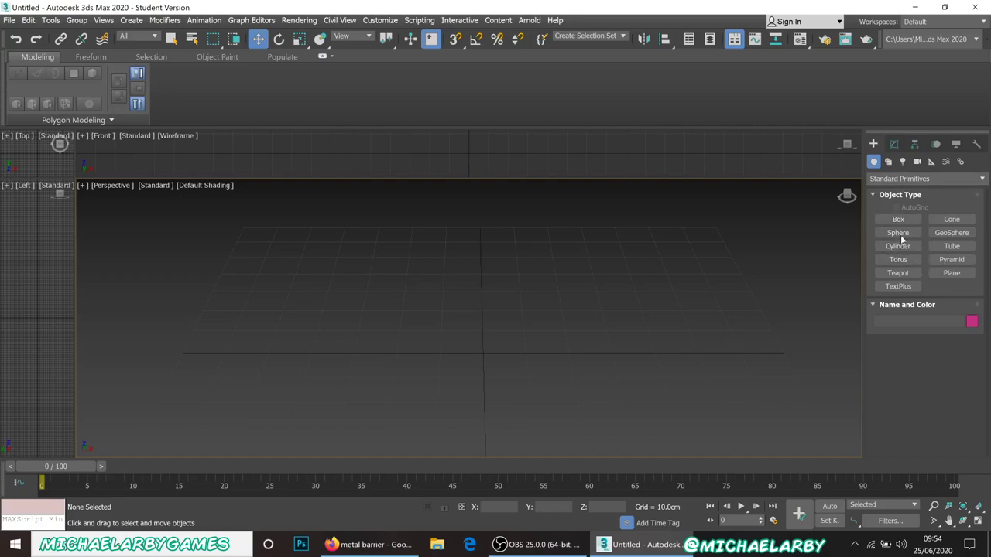
{"action": "left_click", "coordinate": [889, 161]}
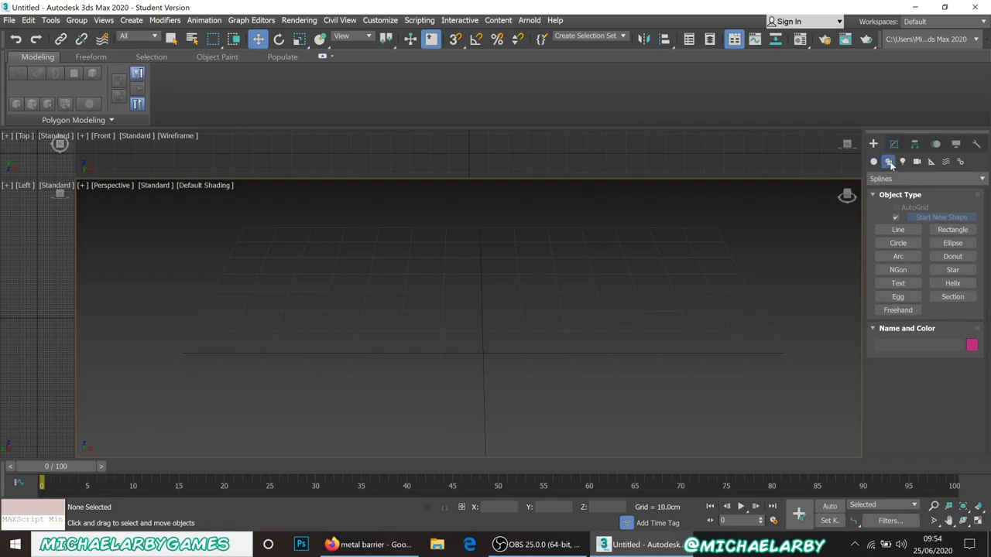
{"action": "left_click", "coordinate": [894, 179]}
{"action": "left_click", "coordinate": [894, 180]}
{"action": "left_click", "coordinate": [945, 232]}
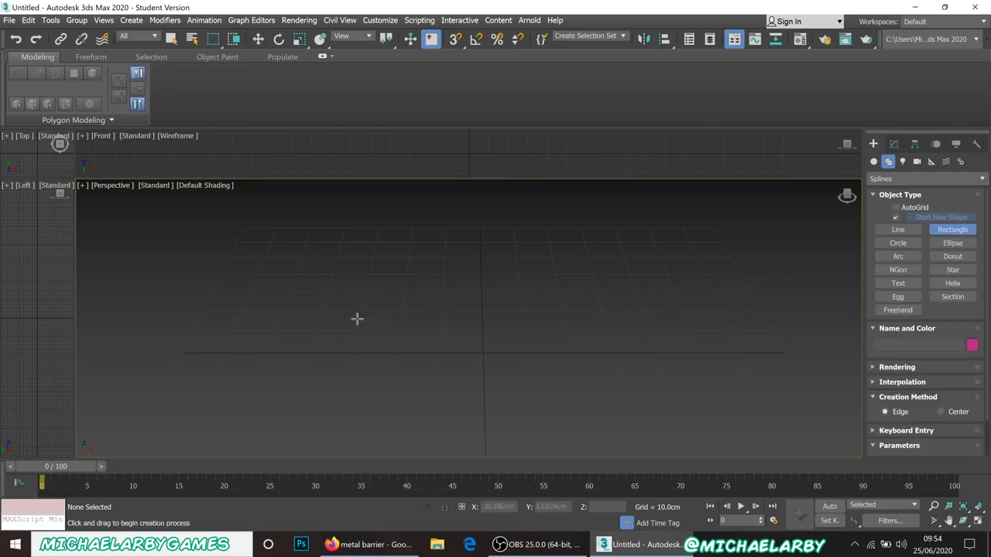
Step: Draw Rectangle001 (about 35 × 65 cm) on the ground grid and show its Modify parameters
{"action": "left_click_drag", "start_coordinate": [356, 319], "coordinate": [643, 401]}
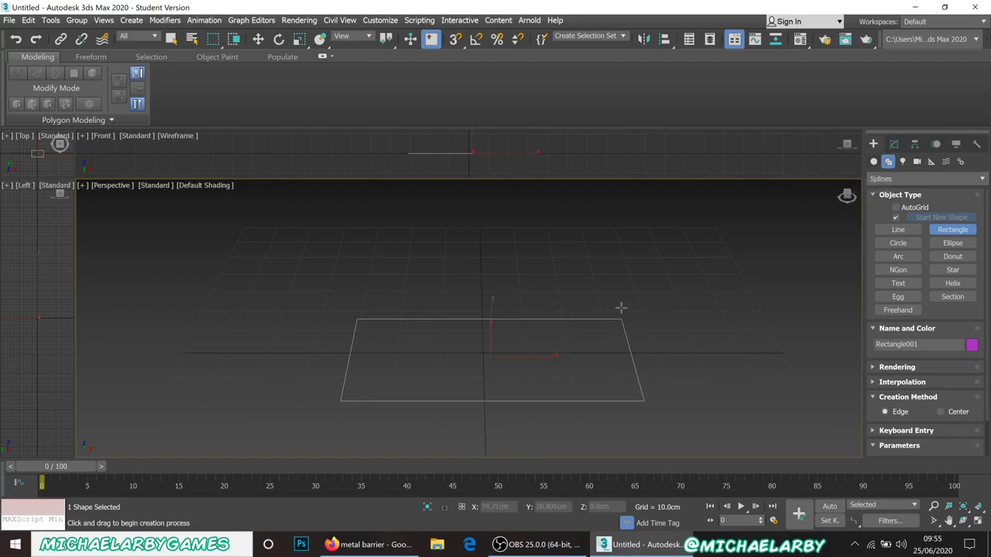
{"action": "left_click", "coordinate": [876, 162]}
{"action": "left_click", "coordinate": [888, 161]}
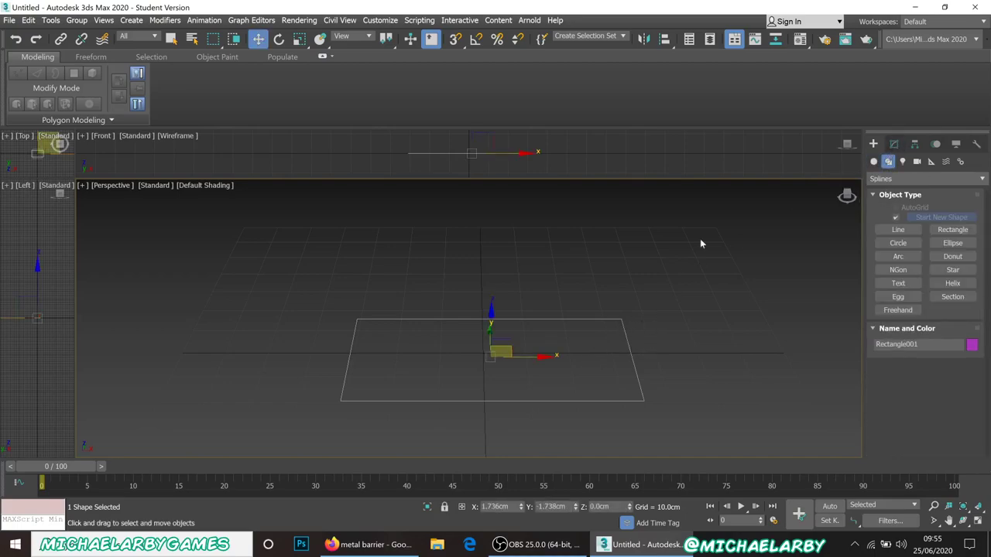
{"action": "left_click", "coordinate": [894, 145]}
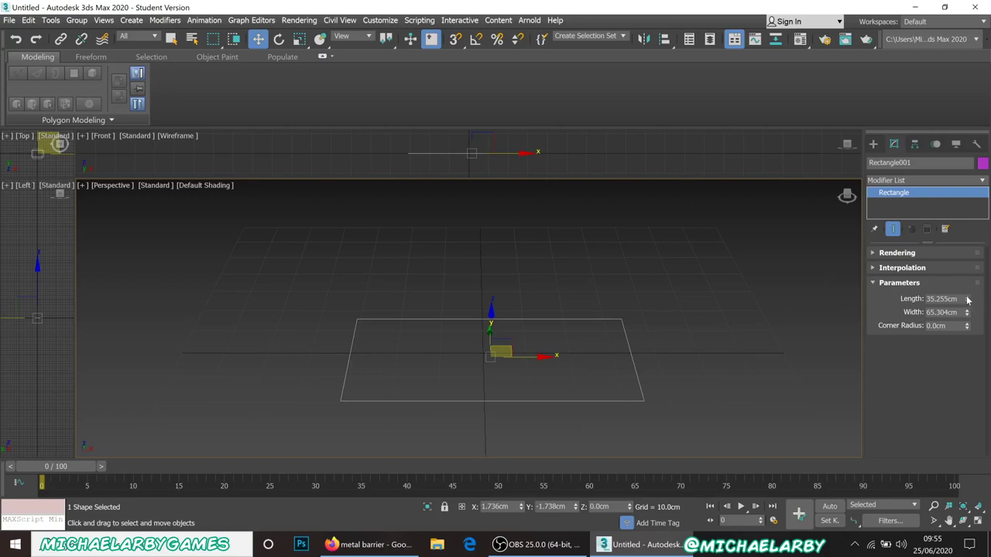
{"action": "left_click", "coordinate": [366, 545]}
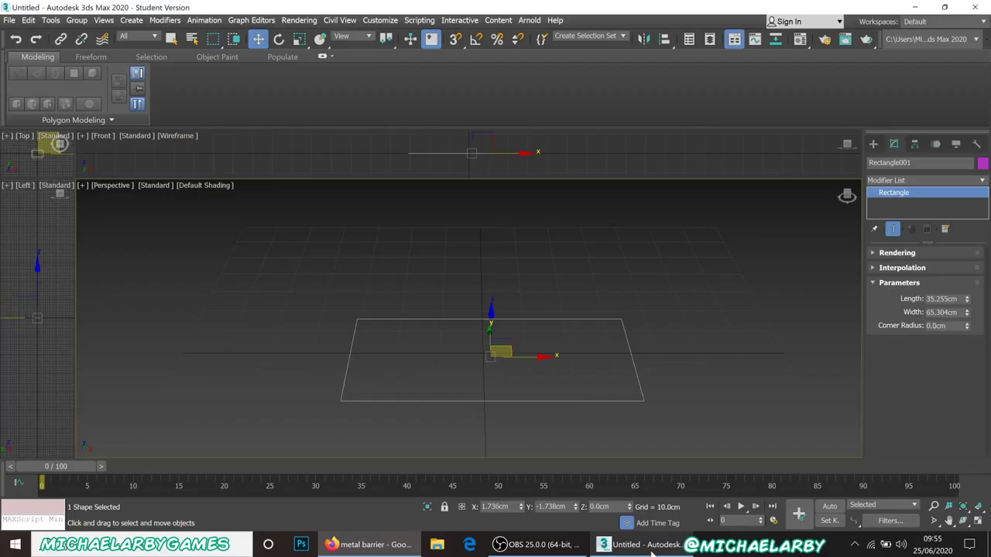
{"action": "left_click", "coordinate": [630, 545]}
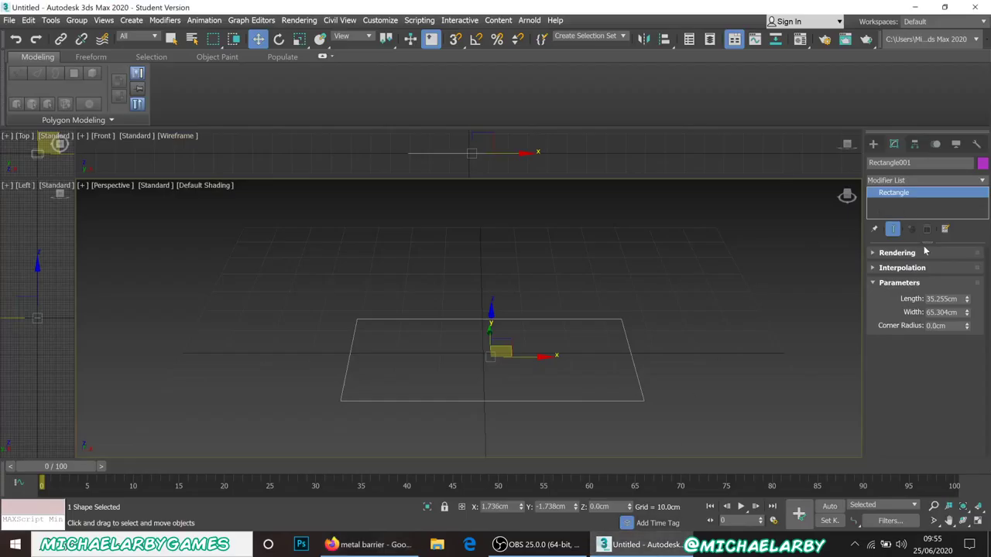
Step: Set Rectangle001 to width 200 and length 80, with corner radius reset to 0
{"action": "double_click", "coordinate": [939, 312]}
{"action": "type", "text": "200"}
{"action": "key", "text": "Return"}
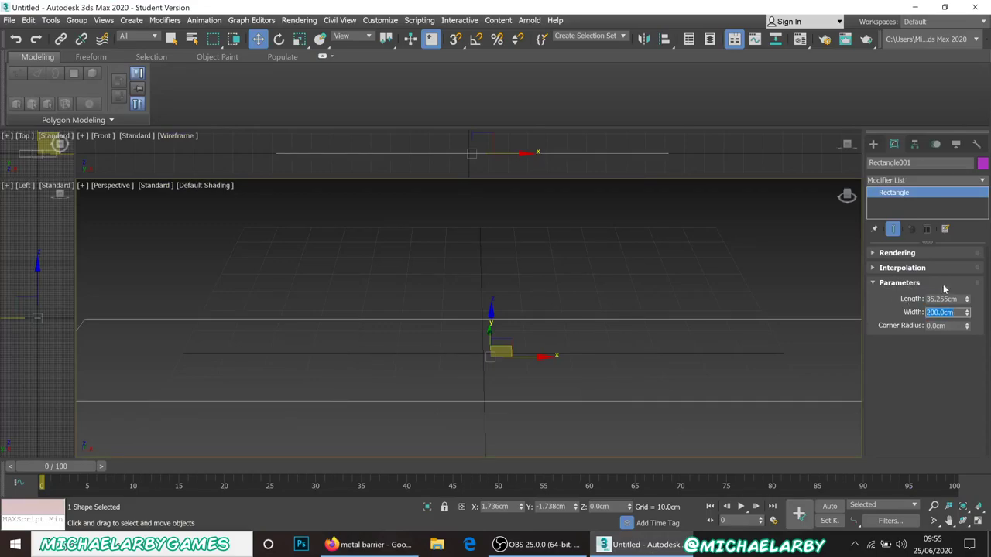
{"action": "key", "text": "z"}
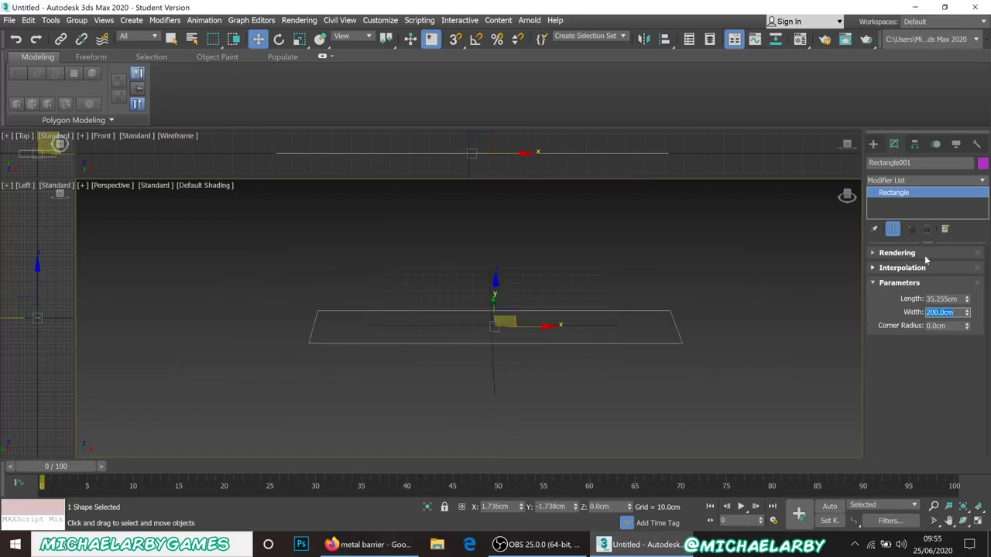
{"action": "double_click", "coordinate": [941, 299]}
{"action": "type", "text": "80"}
{"action": "key", "text": "Return"}
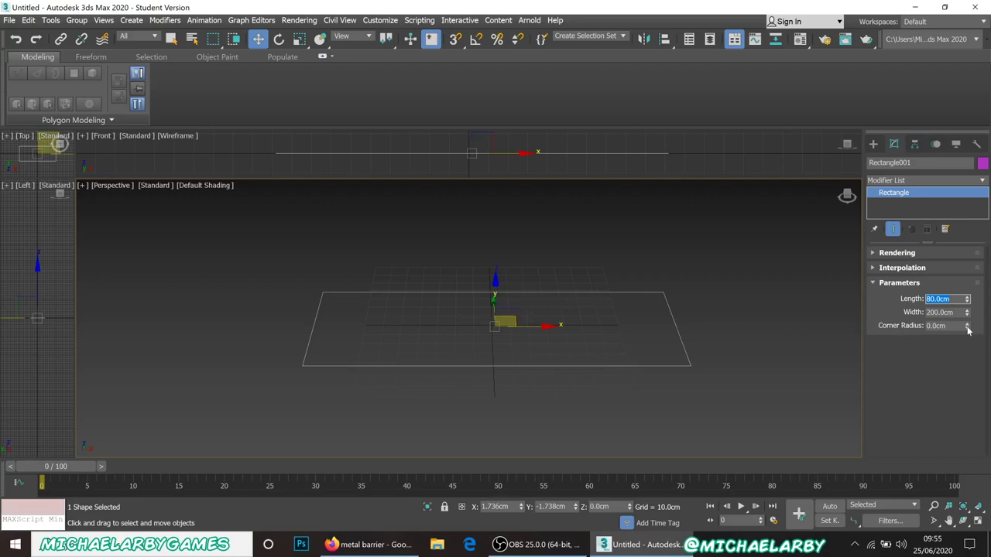
{"action": "left_click_drag", "start_coordinate": [966, 329], "coordinate": [911, 75]}
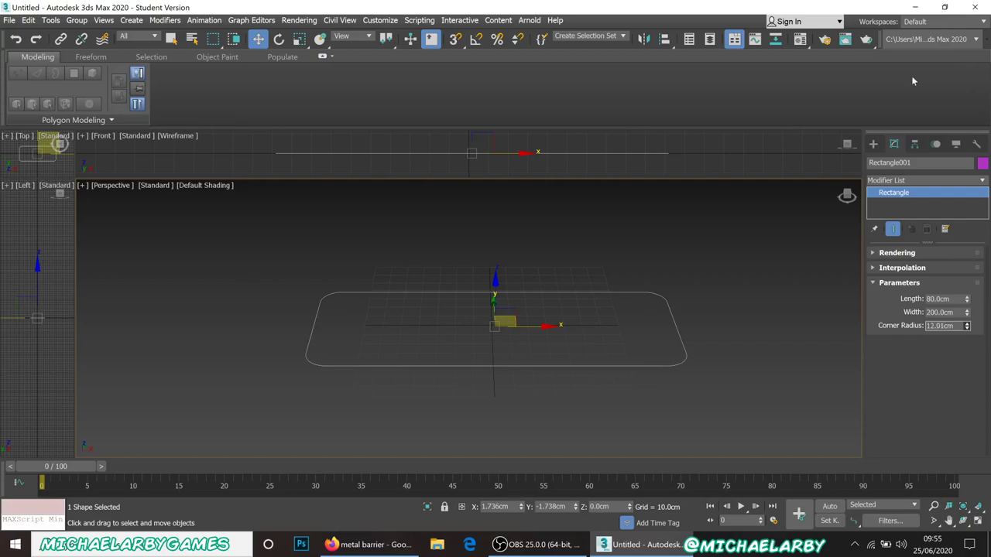
{"action": "mouse_move", "coordinate": [520, 276]}
{"action": "middle_mouse_down", "text": "alt"}
{"action": "mouse_move", "coordinate": [520, 302]}
{"action": "mouse_move", "coordinate": [521, 283]}
{"action": "middle_mouse_up", "text": "alt"}
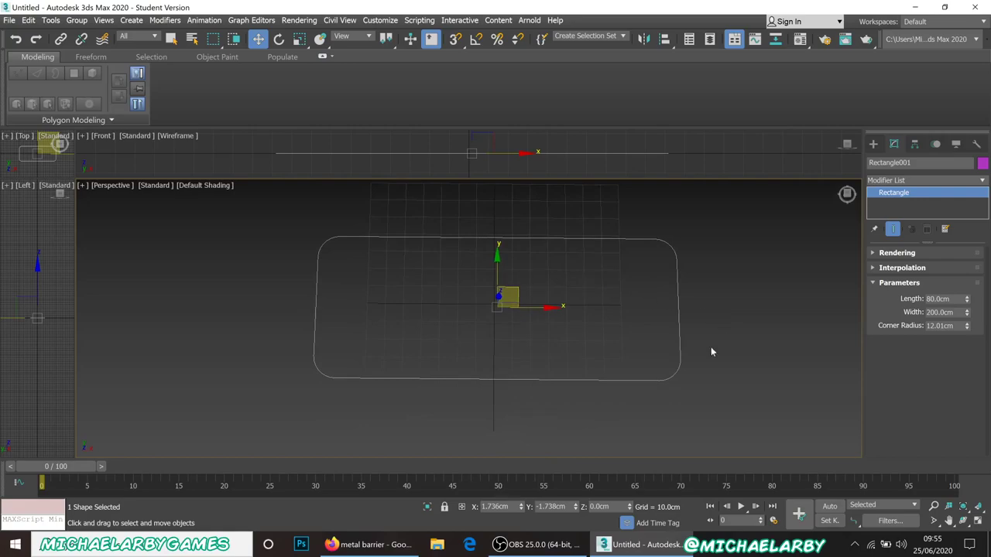
{"action": "right_click", "coordinate": [967, 326]}
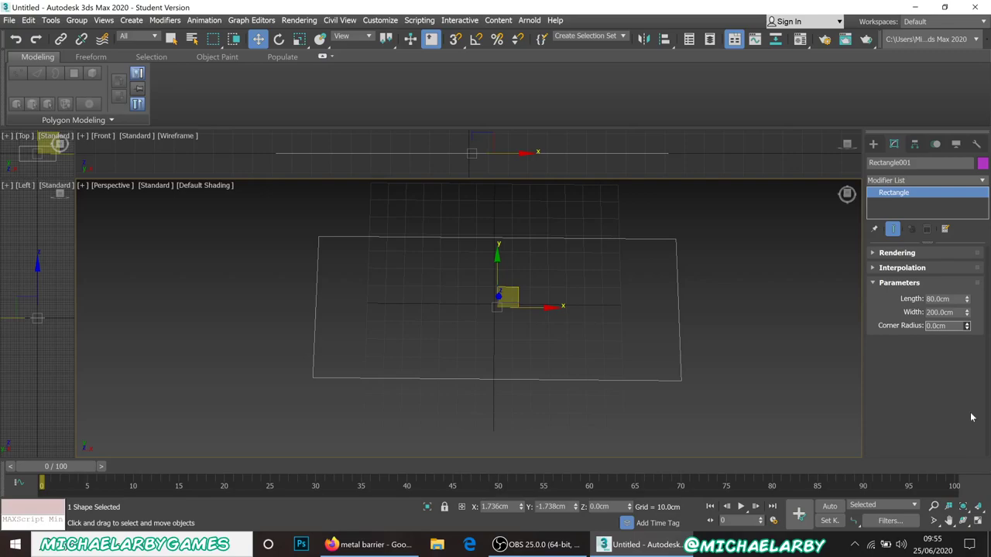
Step: Rotate the rectangle 90° with angle snap so it stands upright
{"action": "middle_click_drag", "start_coordinate": [596, 385], "coordinate": [591, 347], "text": "alt"}
{"action": "left_click", "coordinate": [298, 39]}
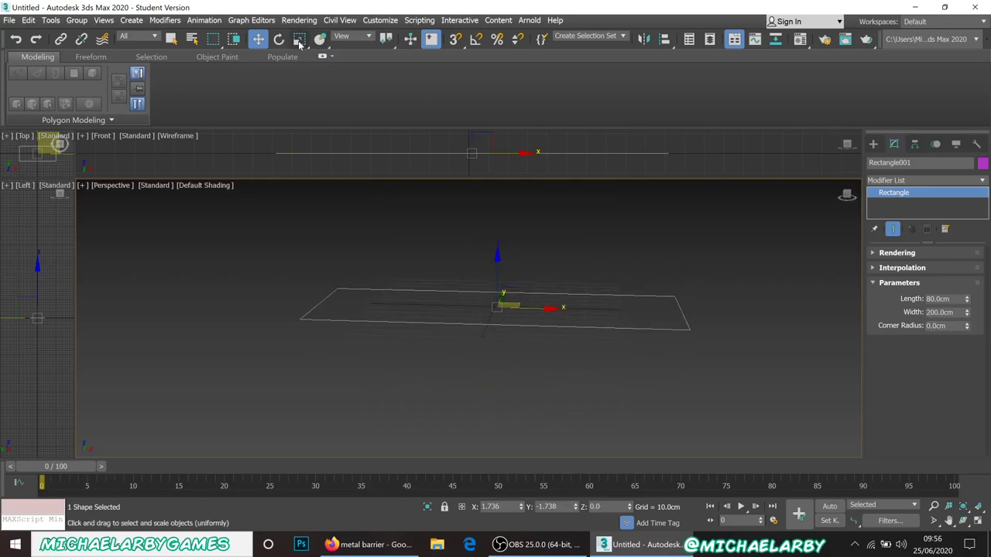
{"action": "left_click", "coordinate": [279, 39]}
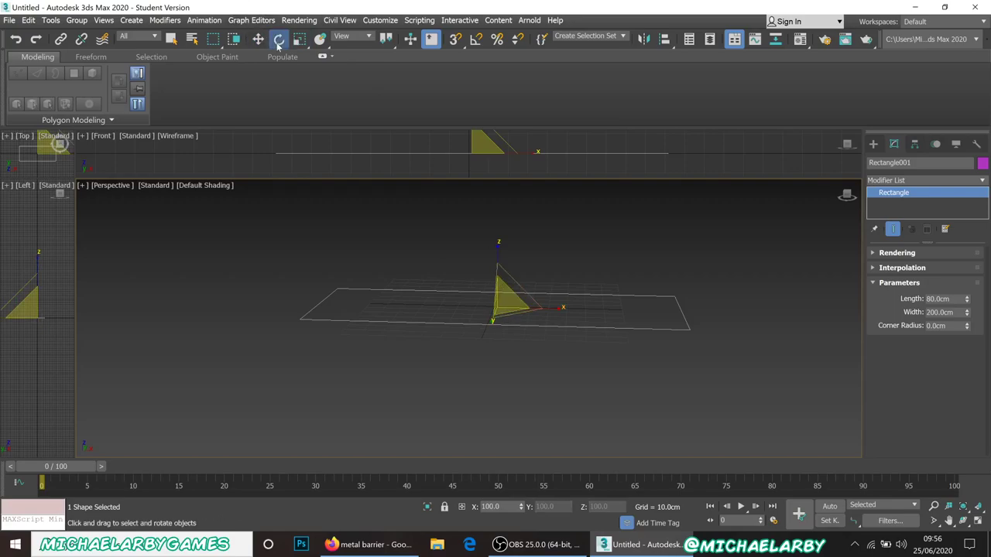
{"action": "left_click", "coordinate": [476, 40]}
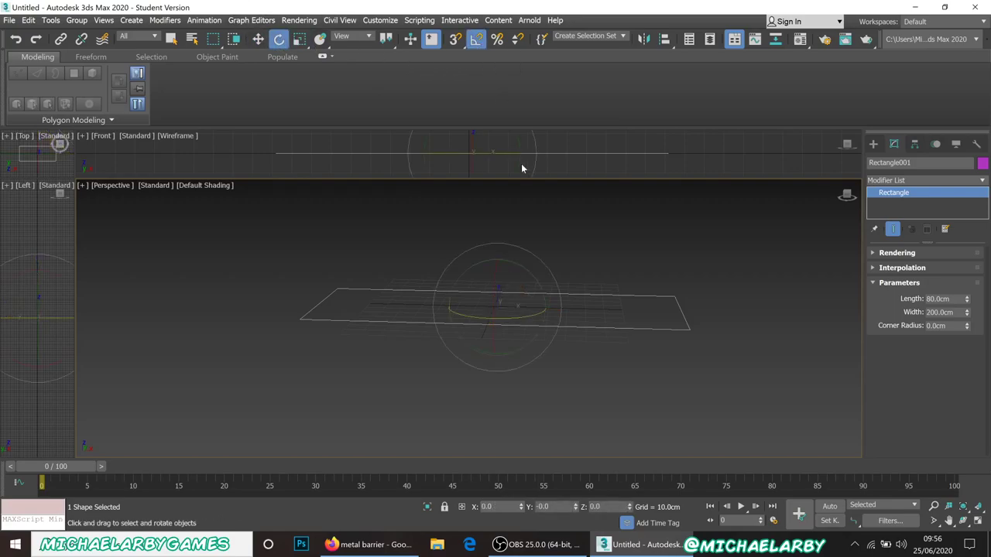
{"action": "mouse_move", "coordinate": [481, 276]}
{"action": "left_mouse_down"}
{"action": "mouse_move", "coordinate": [471, 307]}
{"action": "mouse_move", "coordinate": [476, 297]}
{"action": "left_mouse_up"}
{"action": "right_click", "coordinate": [477, 280]}
{"action": "left_click", "coordinate": [476, 39]}
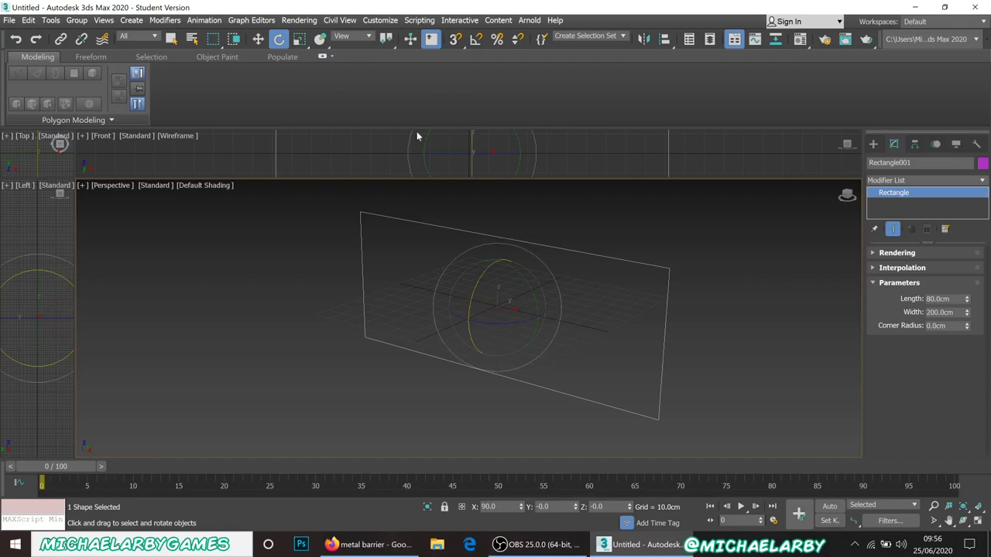
{"action": "left_click", "coordinate": [258, 39]}
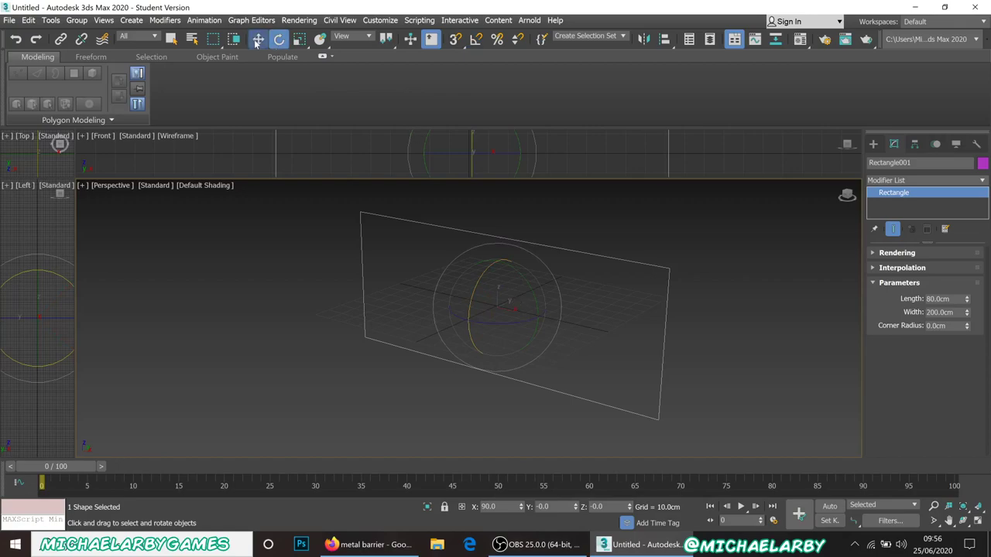
Step: Centre the upright rectangle at X 0, Y 0 and raise it to Z 40 cm
{"action": "right_click", "coordinate": [521, 507]}
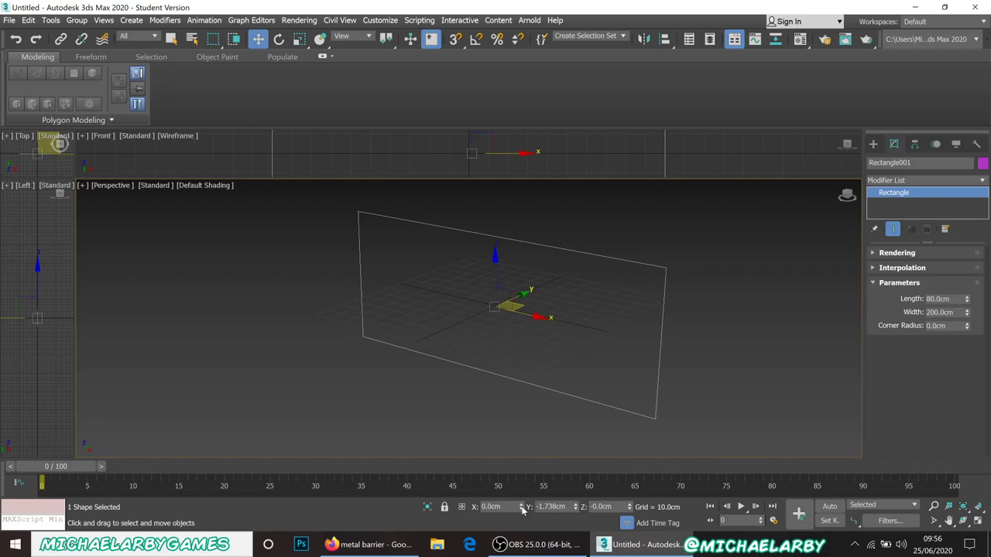
{"action": "right_click", "coordinate": [575, 507]}
{"action": "mouse_move", "coordinate": [489, 326]}
{"action": "middle_mouse_down", "text": "alt"}
{"action": "mouse_move", "coordinate": [471, 326]}
{"action": "mouse_move", "coordinate": [479, 317]}
{"action": "mouse_move", "coordinate": [485, 330]}
{"action": "middle_mouse_up", "text": "alt"}
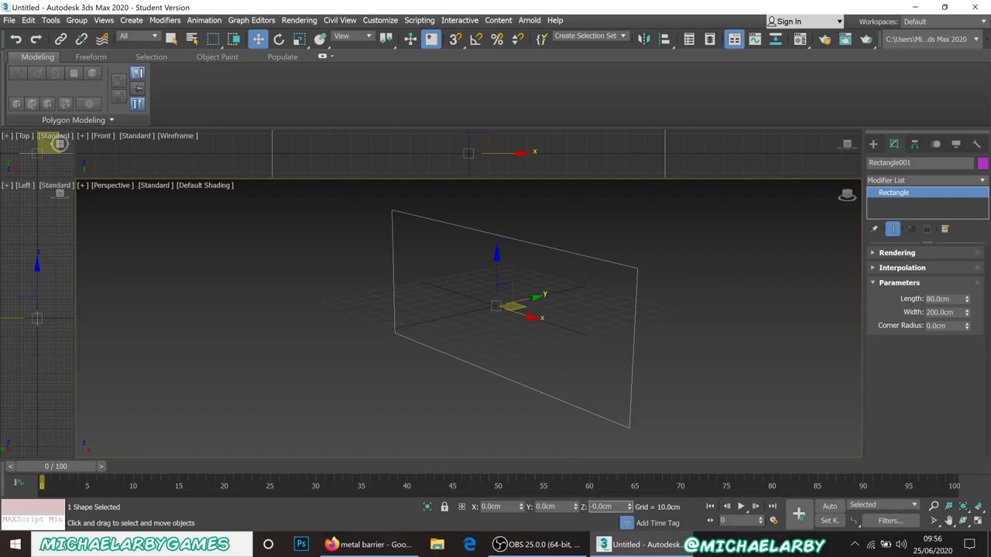
{"action": "type", "text": "40"}
{"action": "key", "text": "Return"}
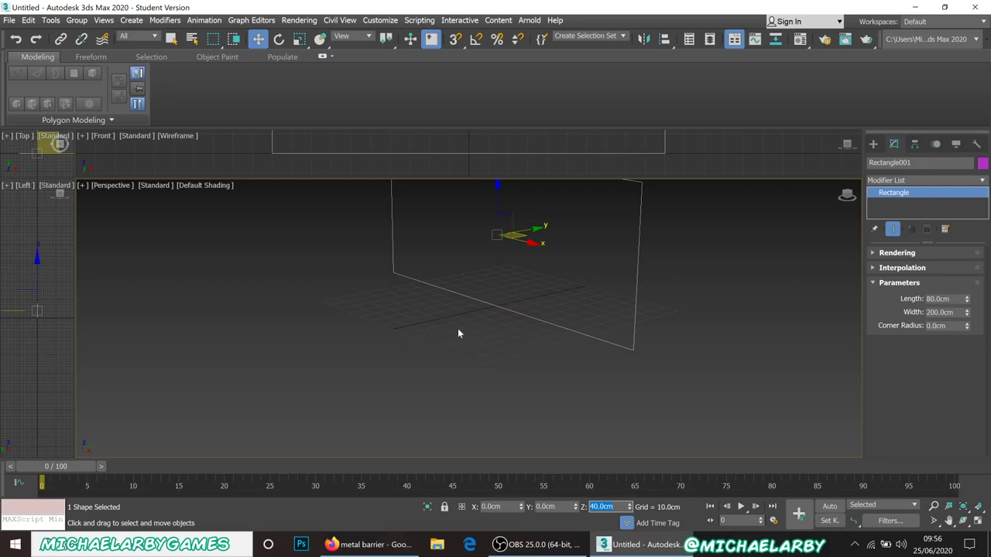
{"action": "middle_click_drag", "start_coordinate": [458, 332], "coordinate": [480, 398], "text": "alt"}
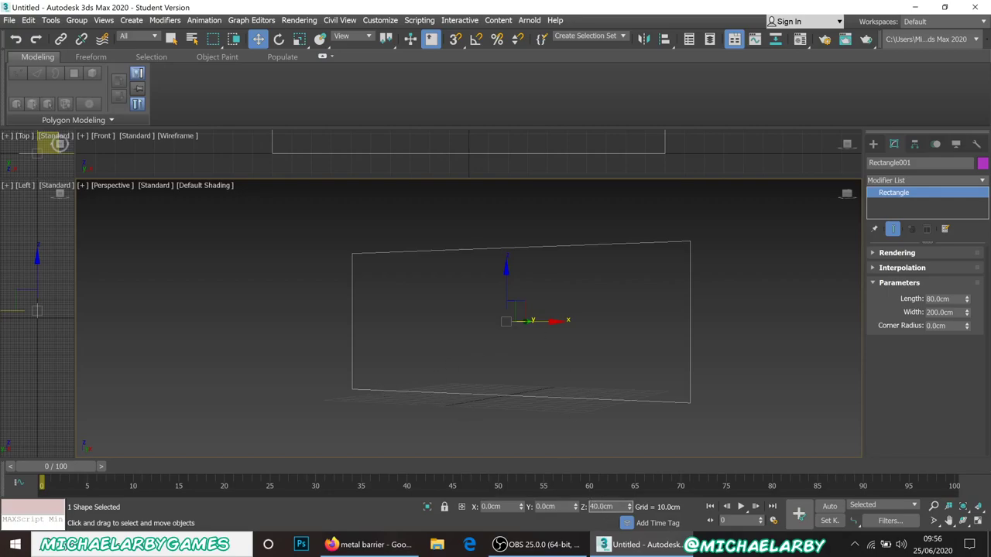
{"action": "left_click", "coordinate": [370, 544]}
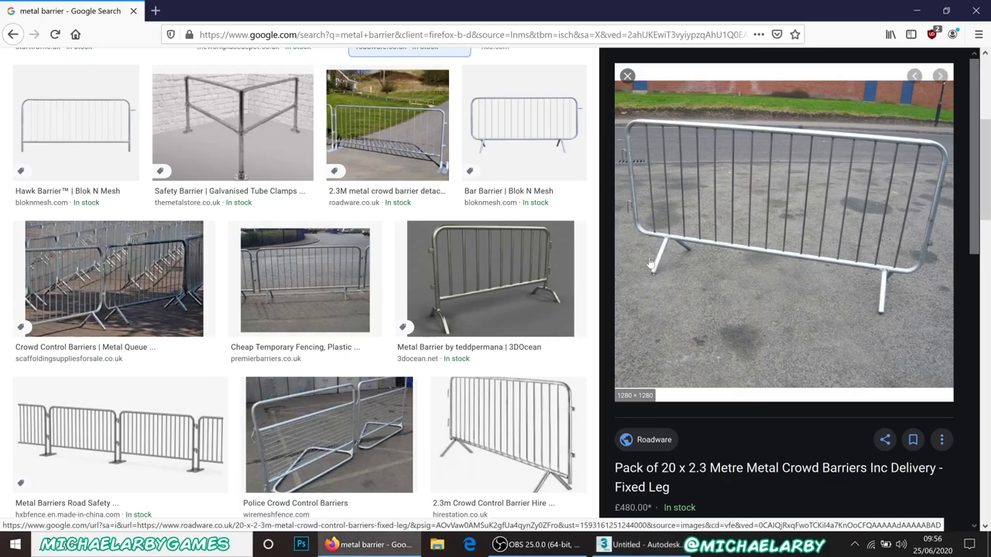
{"action": "left_click", "coordinate": [341, 549]}
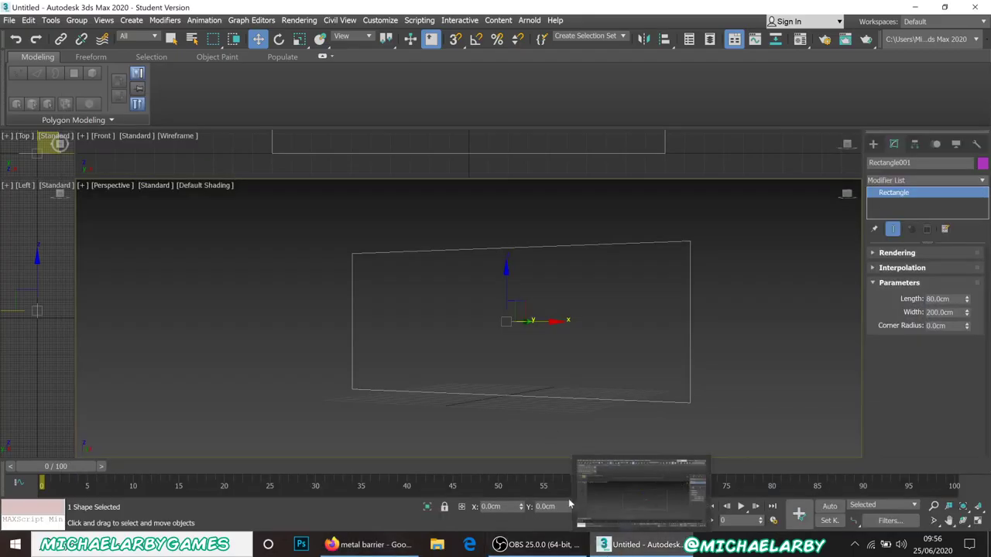
Step: Reselect the rectangle and raise it to Z 60 cm
{"action": "left_click", "coordinate": [629, 475]}
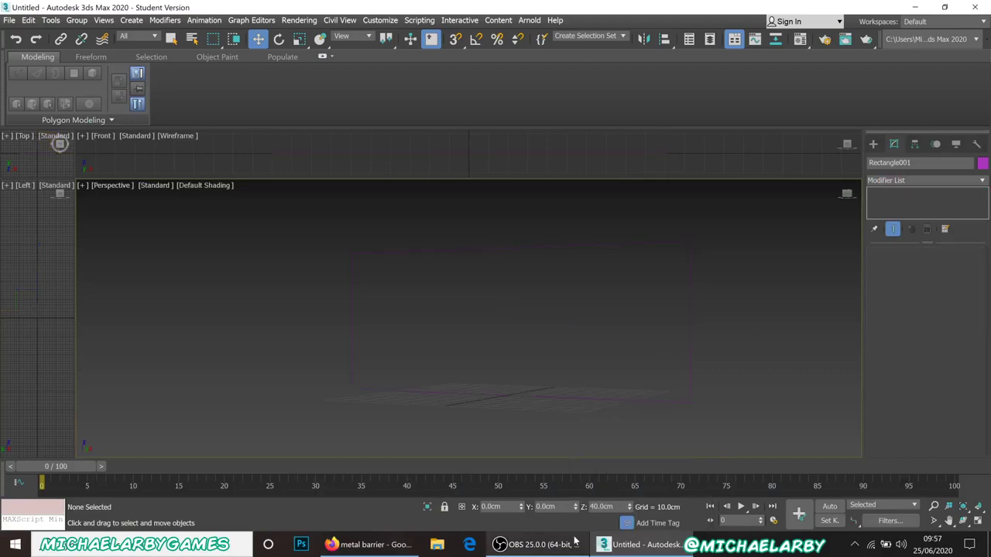
{"action": "left_click", "coordinate": [689, 318]}
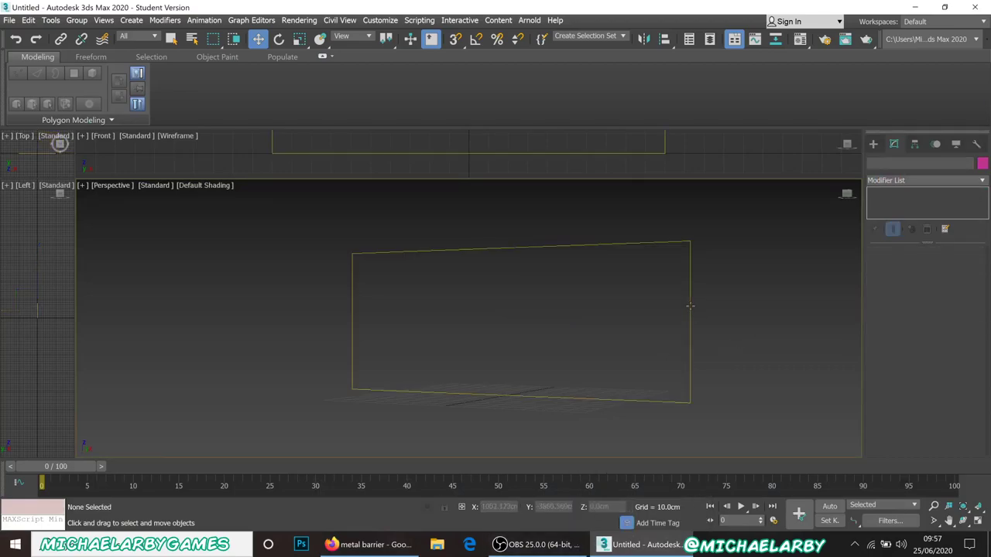
{"action": "left_click", "coordinate": [690, 354]}
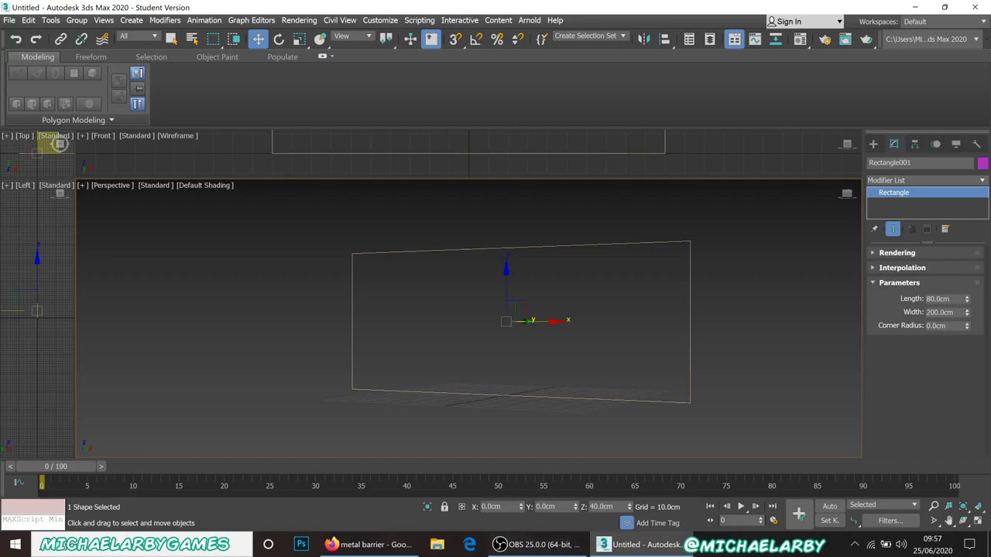
{"action": "key", "text": "Escape"}
{"action": "key", "text": "Return"}
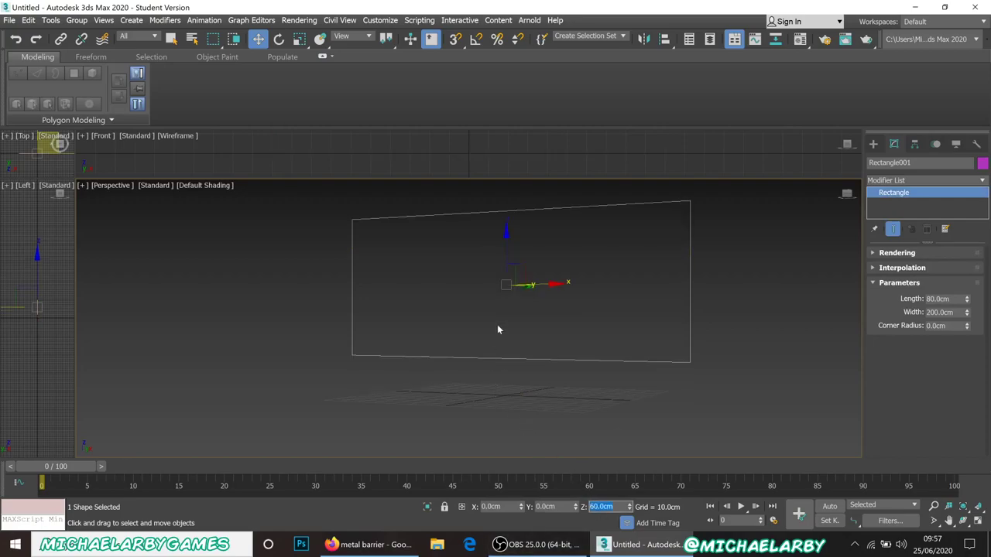
{"action": "middle_click_drag", "start_coordinate": [497, 330], "coordinate": [499, 350]}
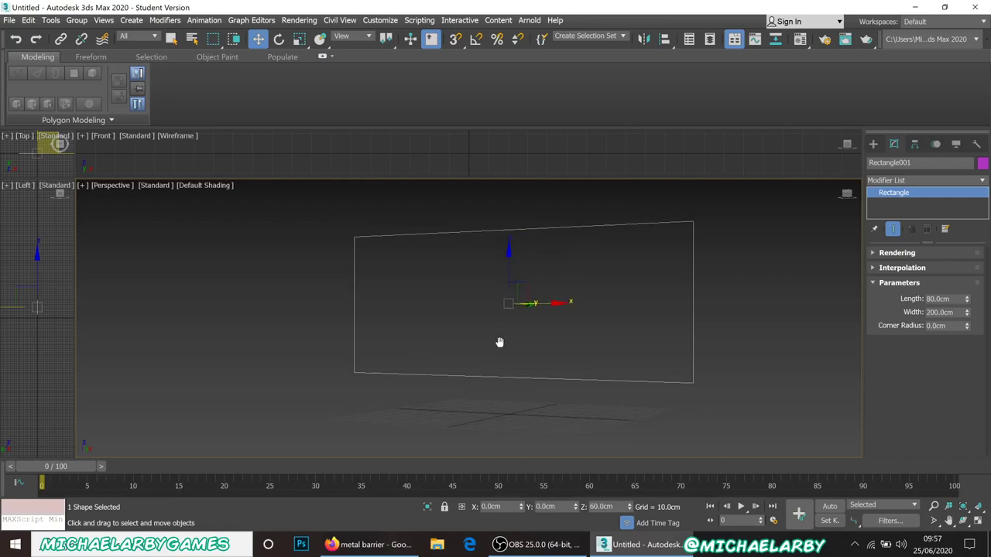
Step: Convert the rectangle to an Editable Spline via the right-click Convert To menu
{"action": "right_click", "coordinate": [551, 233]}
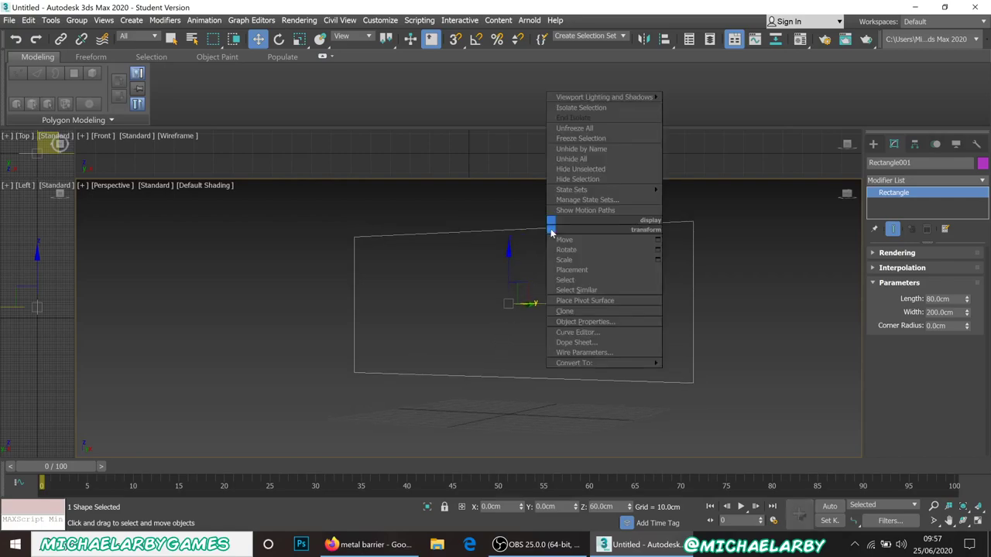
{"action": "mouse_move", "coordinate": [602, 364]}
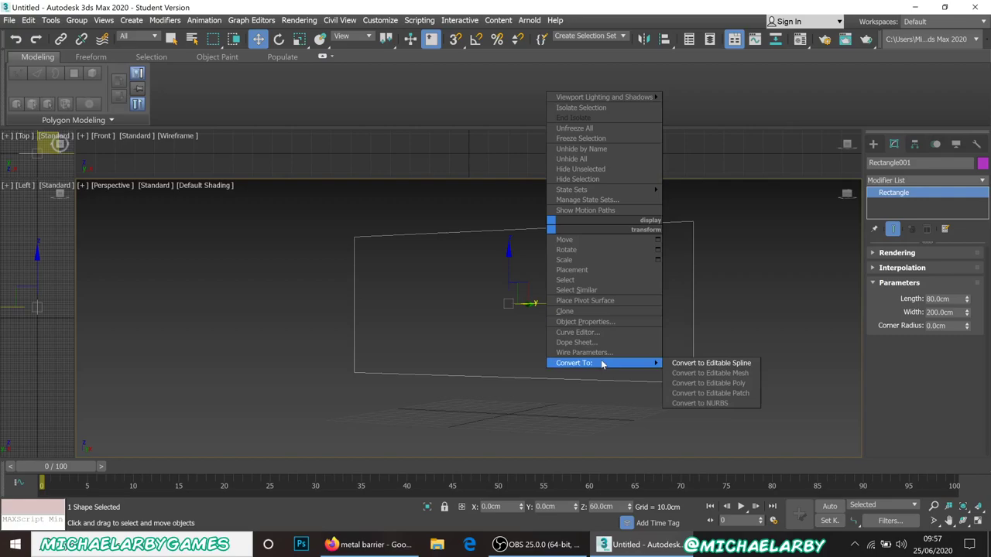
{"action": "left_click", "coordinate": [527, 232]}
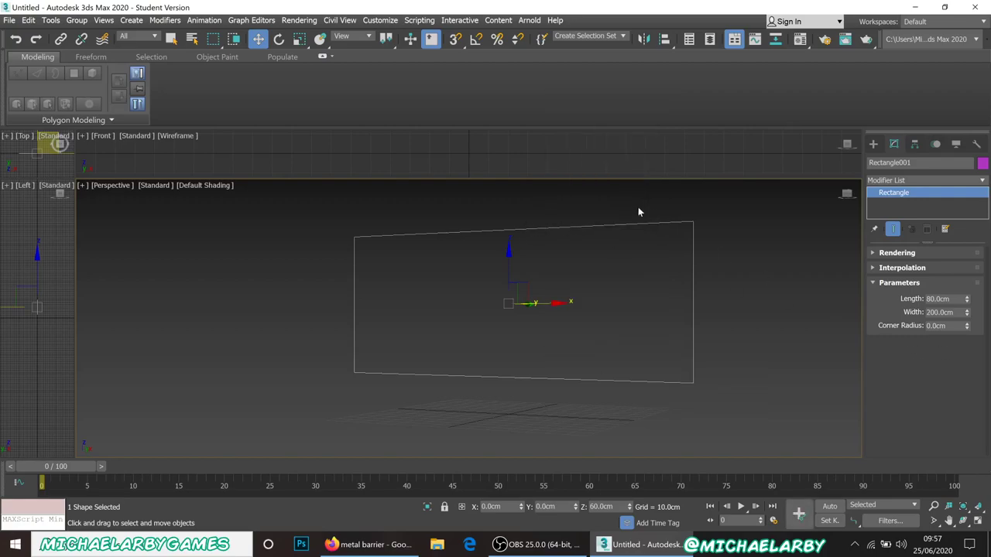
{"action": "right_click", "coordinate": [577, 225]}
{"action": "mouse_move", "coordinate": [626, 360]}
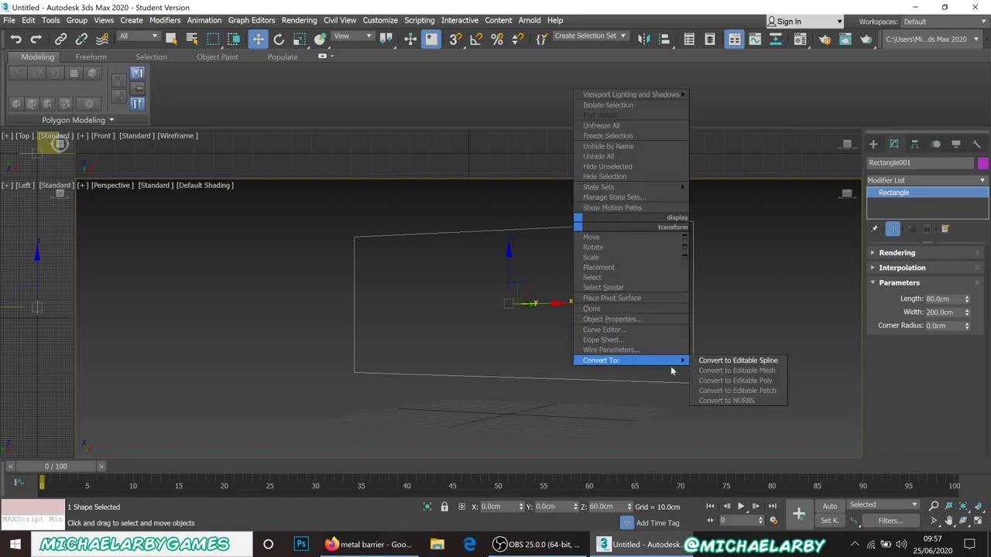
{"action": "left_click", "coordinate": [720, 363]}
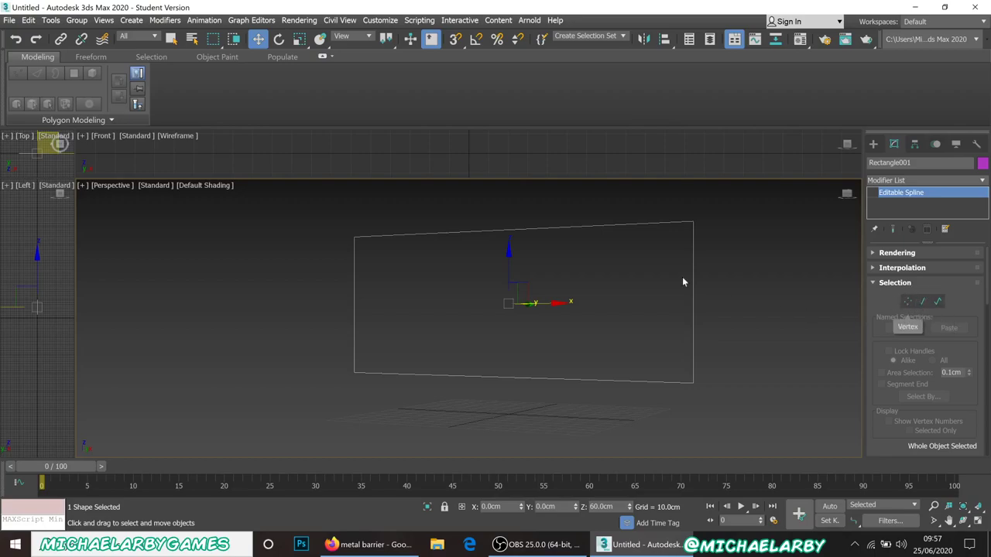
Step: In Vertex sub-object mode, marquee-select the spline's top-right corner vertex
{"action": "left_click", "coordinate": [907, 301]}
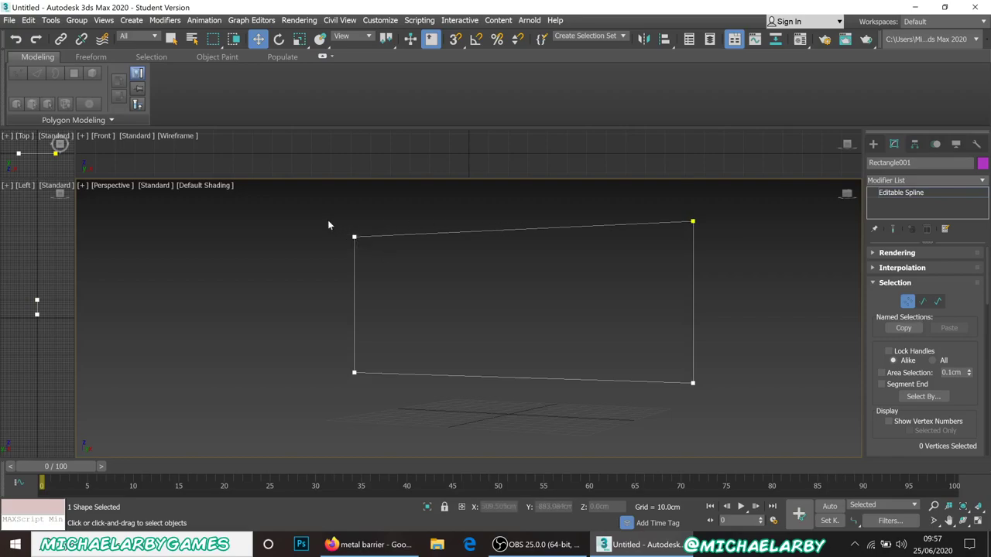
{"action": "left_click_drag", "start_coordinate": [326, 216], "coordinate": [390, 265]}
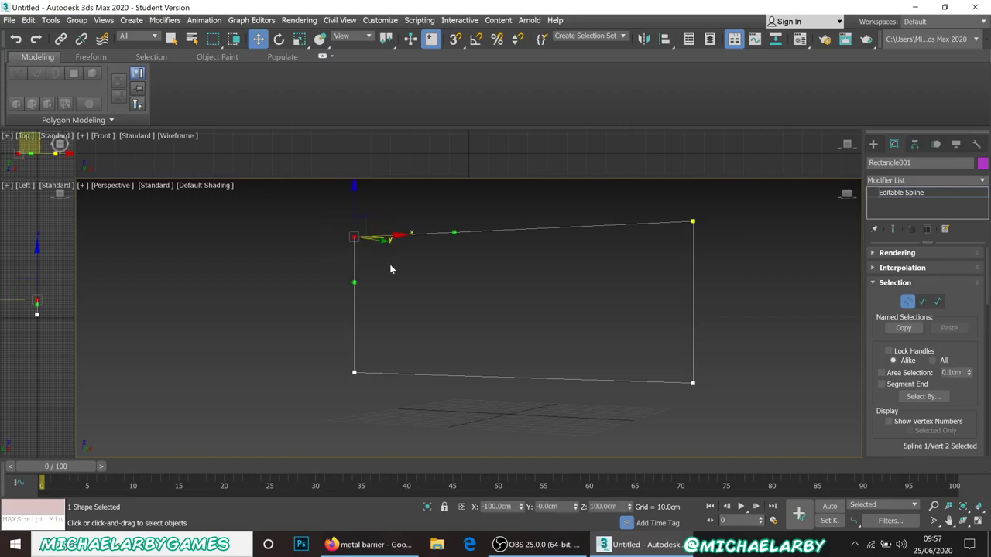
{"action": "left_click_drag", "start_coordinate": [683, 197], "coordinate": [726, 253]}
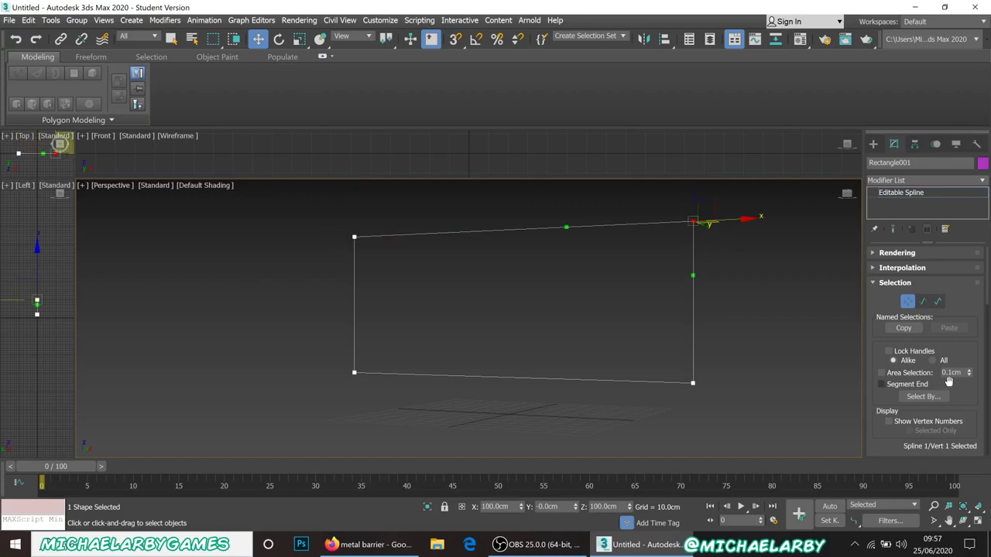
{"action": "scroll", "coordinate": [936, 345], "scroll_direction": "down", "scroll_amount": 5}
{"action": "scroll", "coordinate": [935, 345], "scroll_direction": "down", "scroll_amount": 8}
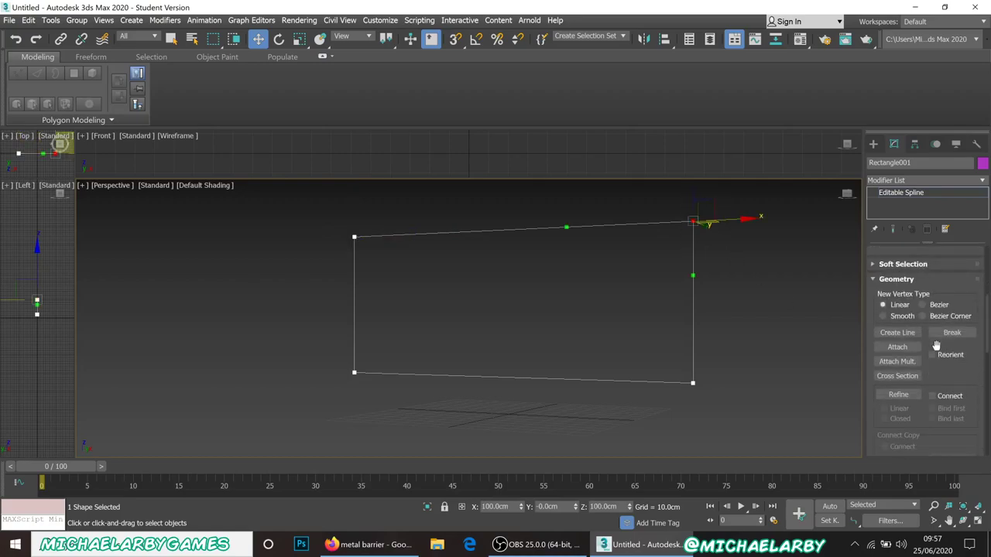
Step: Select all four corner vertices and fillet them to 13.0 cm after undoing a single-corner trial
{"action": "scroll", "coordinate": [931, 356], "scroll_direction": "down", "scroll_amount": 2}
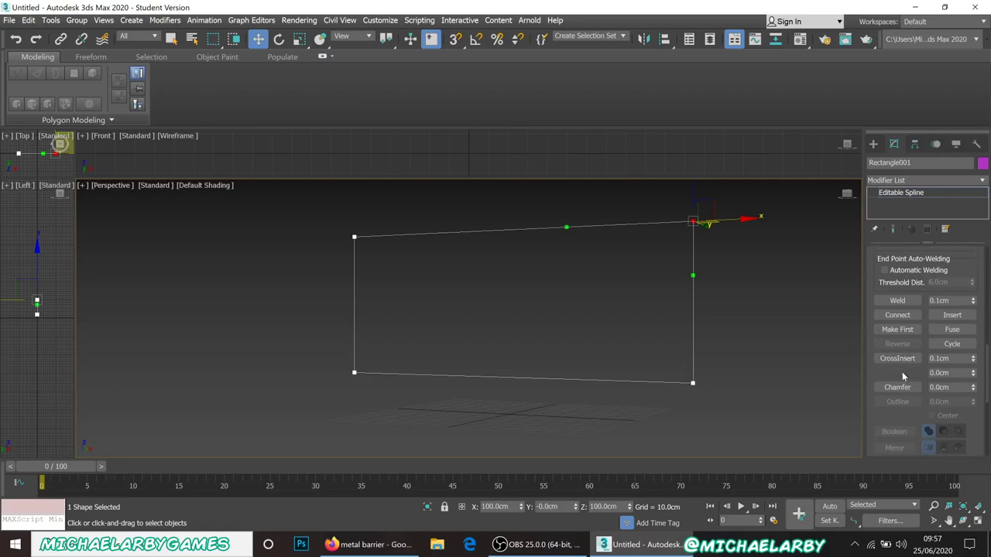
{"action": "left_click", "coordinate": [897, 373]}
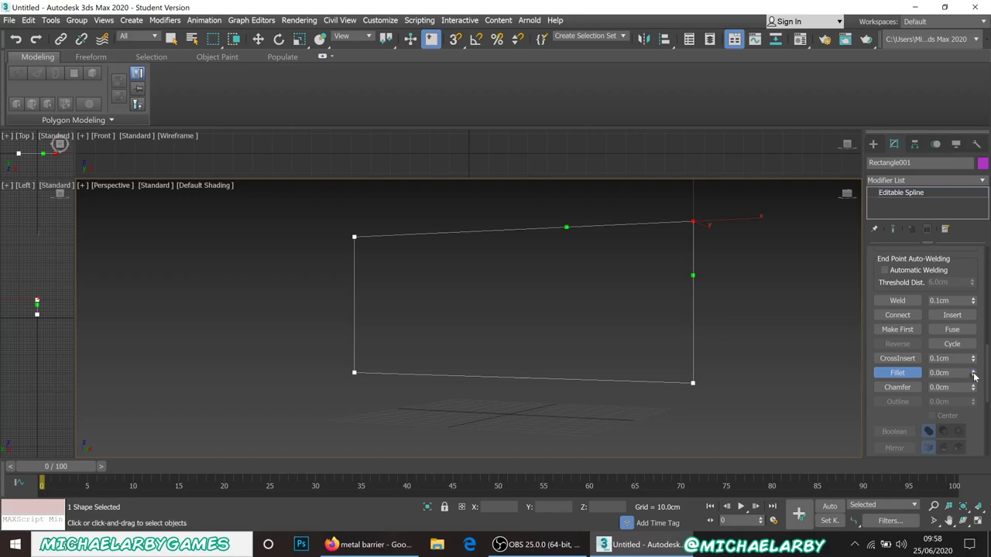
{"action": "left_click_drag", "start_coordinate": [973, 377], "coordinate": [972, 372]}
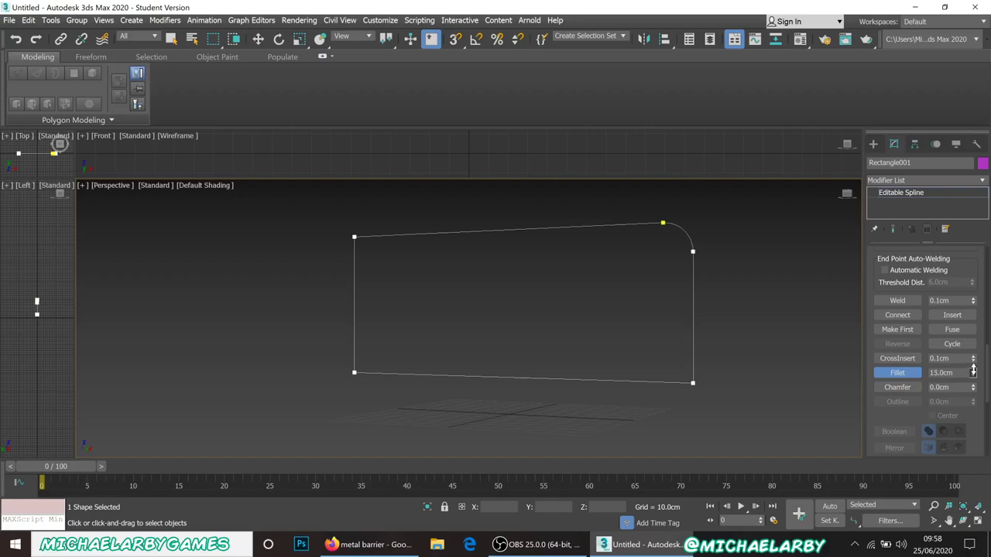
{"action": "left_click_drag", "start_coordinate": [973, 372], "coordinate": [973, 372]}
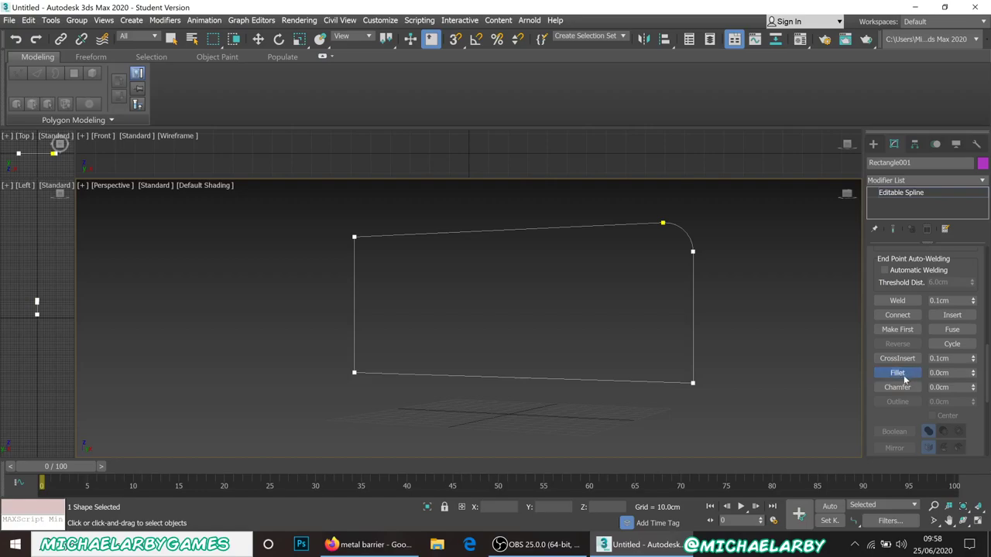
{"action": "left_click", "coordinate": [898, 373]}
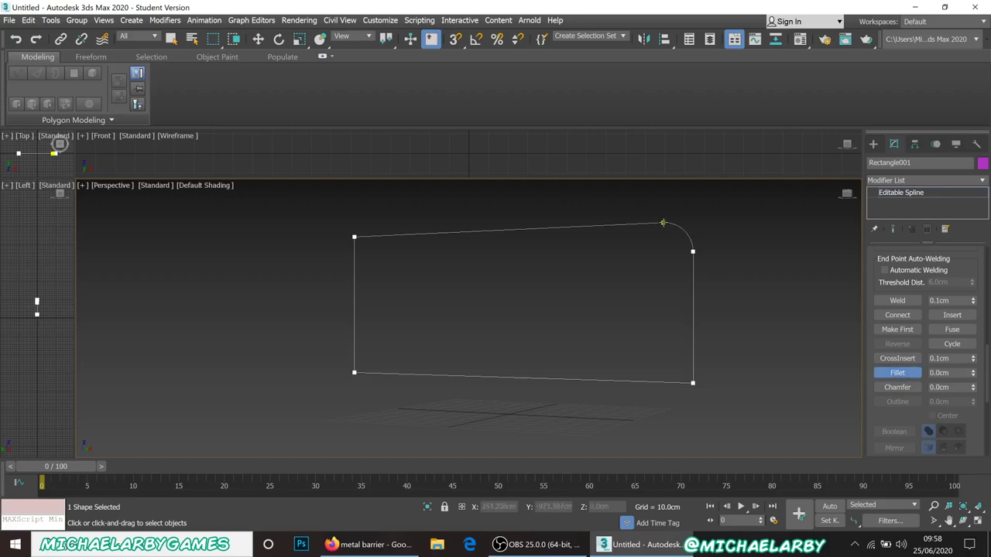
{"action": "left_click", "coordinate": [663, 223]}
{"action": "key", "text": "ctrl+z"}
{"action": "left_click_drag", "start_coordinate": [304, 202], "coordinate": [722, 400]}
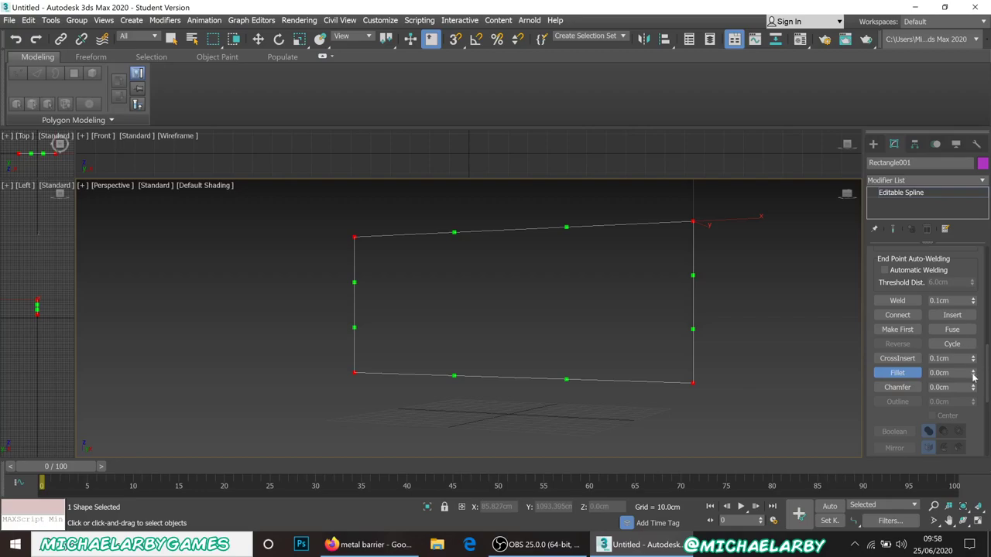
{"action": "left_click_drag", "start_coordinate": [973, 376], "coordinate": [973, 372]}
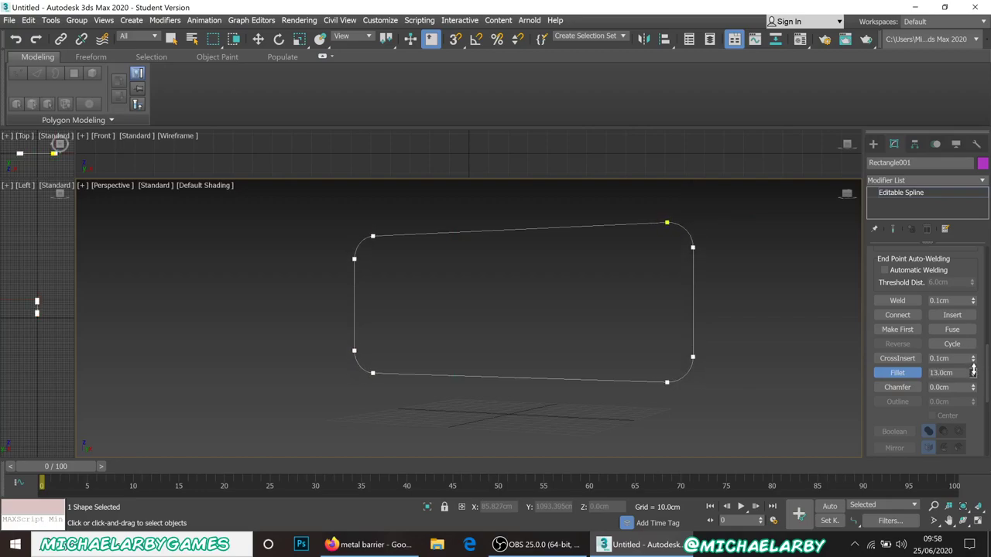
{"action": "left_click", "coordinate": [541, 550]}
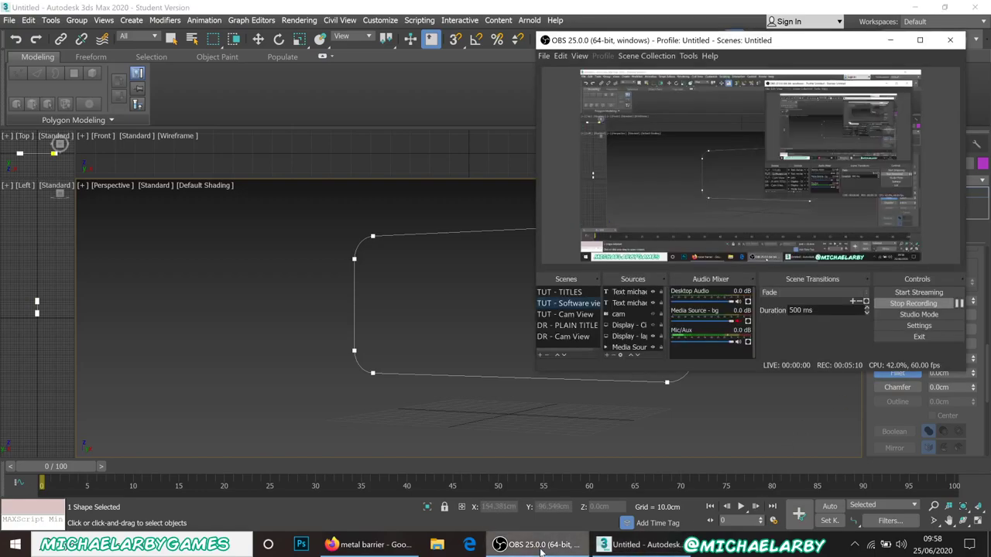
{"action": "left_click", "coordinate": [540, 546]}
{"action": "left_click", "coordinate": [378, 547]}
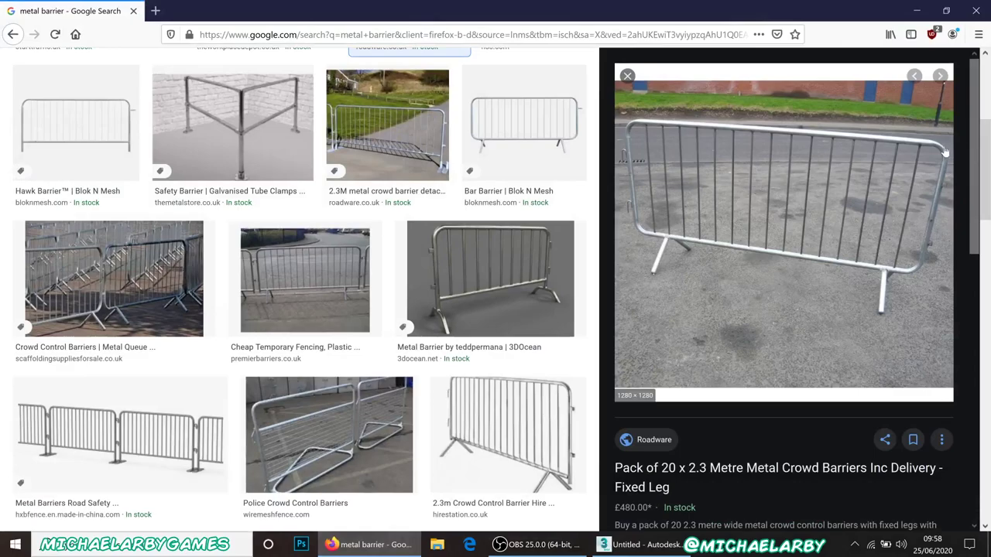
{"action": "left_click", "coordinate": [402, 545]}
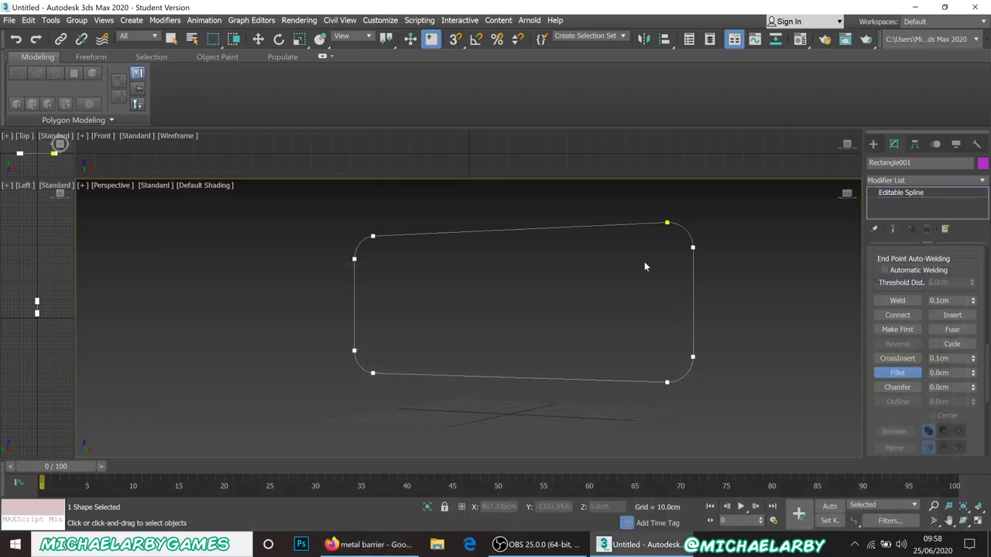
Step: Expand the Editable Spline's Rendering rollout with its radial 1.0 cm, 12-side settings
{"action": "mouse_move", "coordinate": [510, 323]}
{"action": "middle_mouse_down", "text": "alt"}
{"action": "mouse_move", "coordinate": [522, 314]}
{"action": "mouse_move", "coordinate": [507, 322]}
{"action": "middle_mouse_up", "text": "alt"}
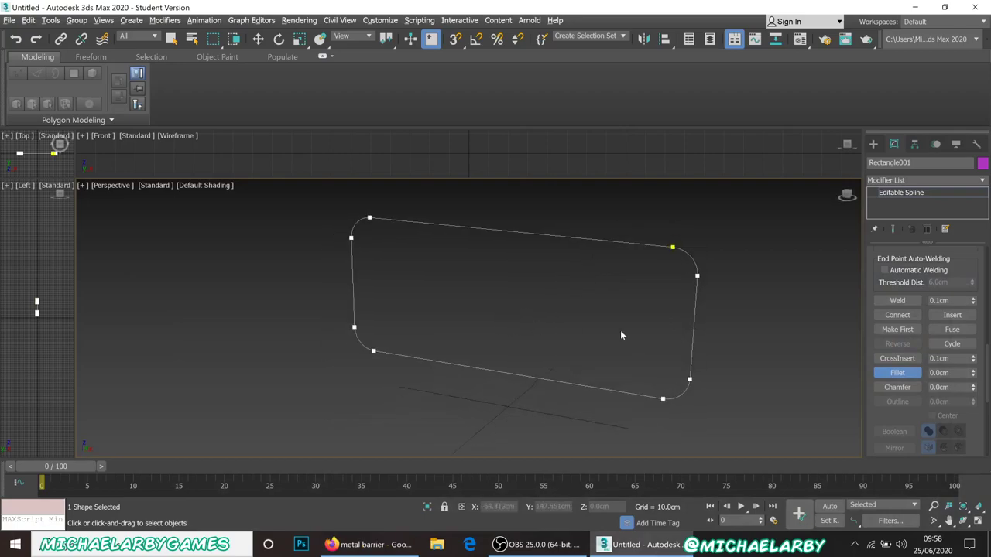
{"action": "scroll", "coordinate": [894, 377], "scroll_direction": "up", "scroll_amount": 10}
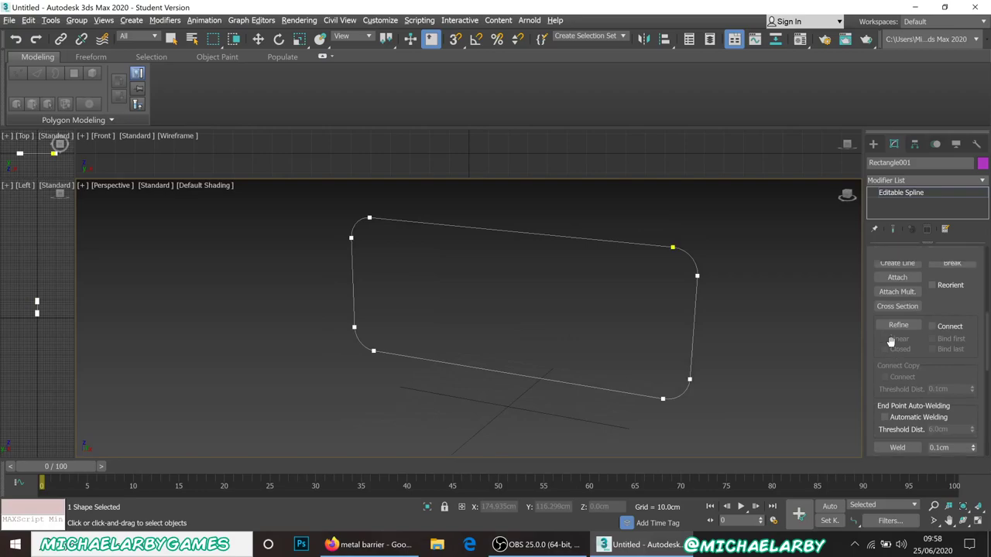
{"action": "scroll", "coordinate": [892, 340], "scroll_direction": "up", "scroll_amount": 4}
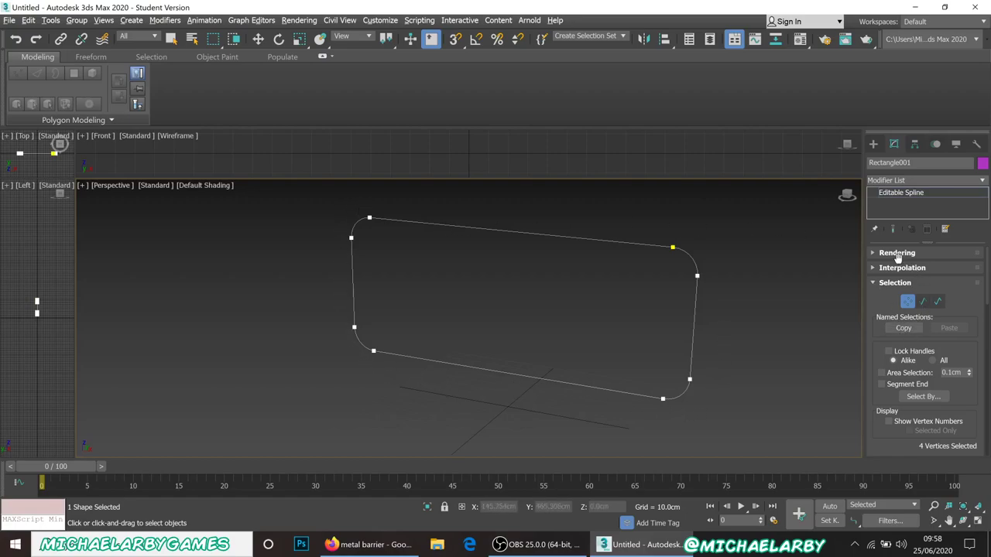
{"action": "left_click", "coordinate": [873, 254]}
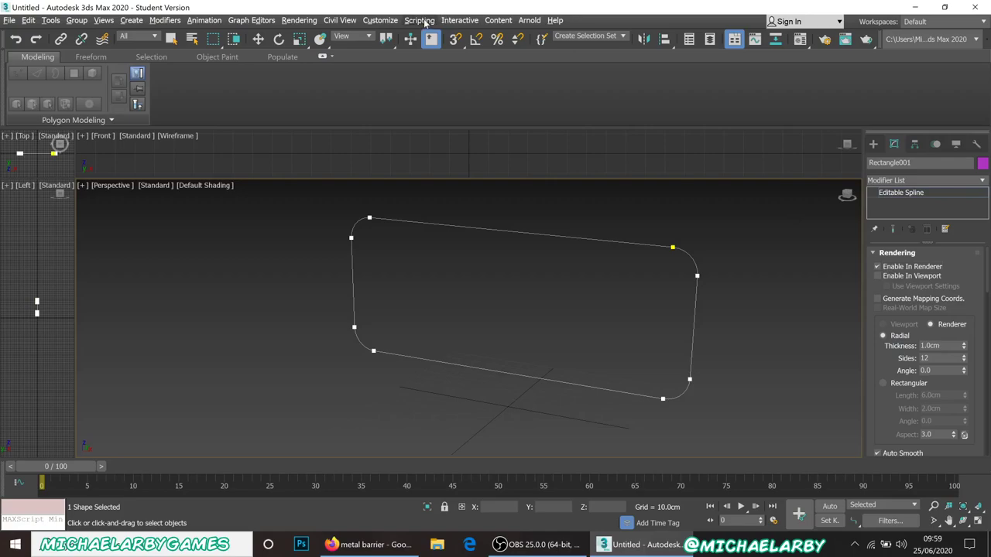
{"action": "left_click", "coordinate": [379, 21]}
{"action": "mouse_move", "coordinate": [337, 23]}
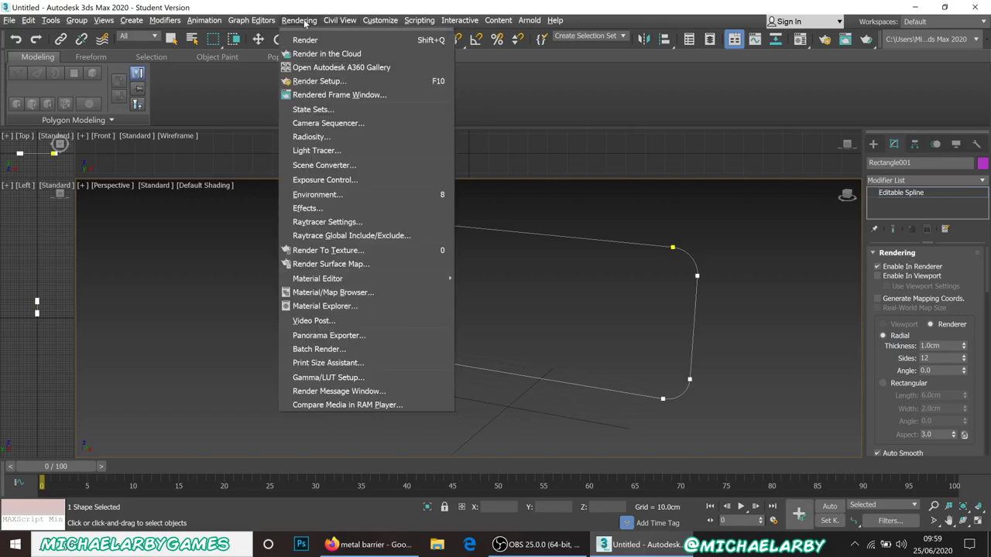
{"action": "left_click", "coordinate": [299, 20]}
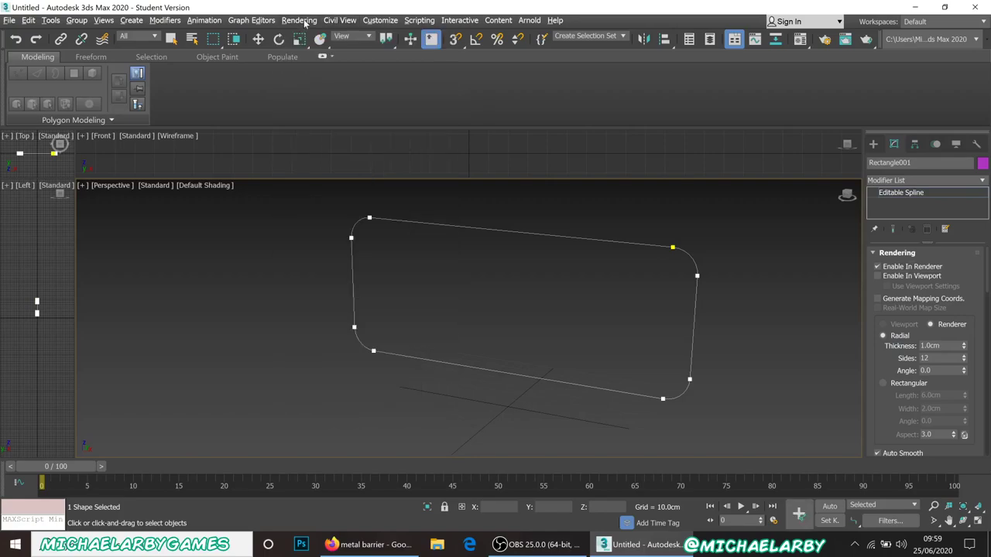
Step: Turn on the spline's viewport rendering so it displays as a tube
{"action": "left_click", "coordinate": [877, 277]}
{"action": "left_click", "coordinate": [878, 276]}
{"action": "scroll", "coordinate": [681, 239], "scroll_direction": "up", "scroll_amount": 5}
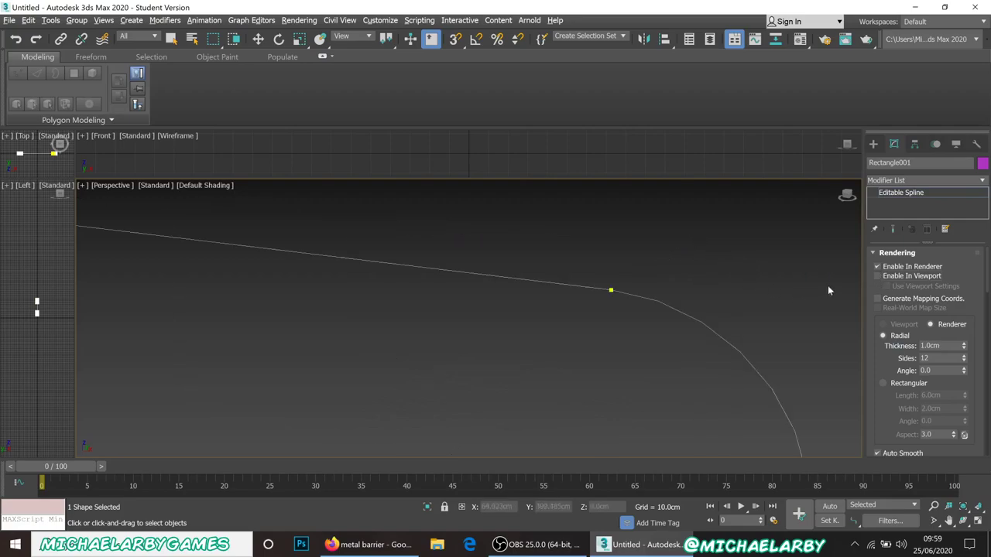
{"action": "left_click", "coordinate": [878, 276]}
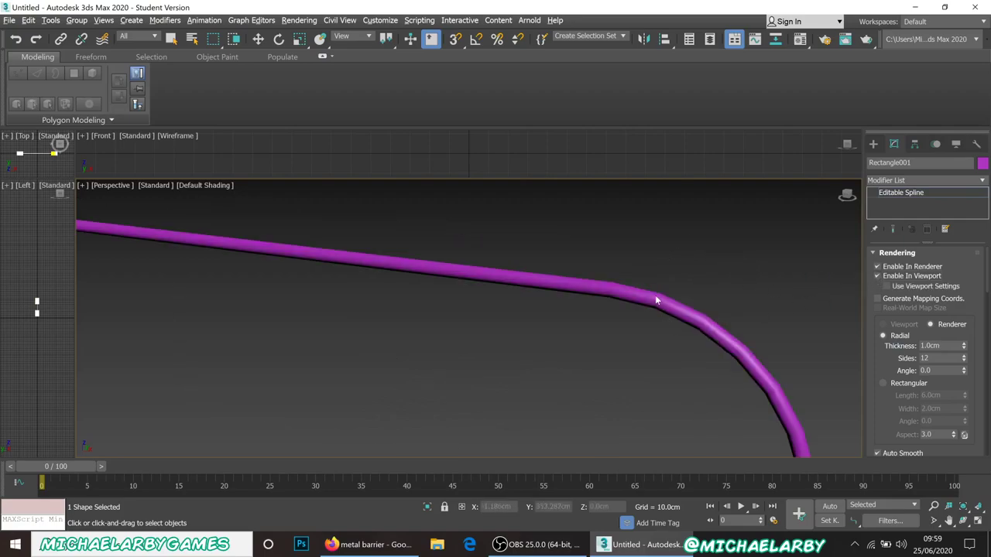
{"action": "scroll", "coordinate": [655, 295], "scroll_direction": "up", "scroll_amount": 5}
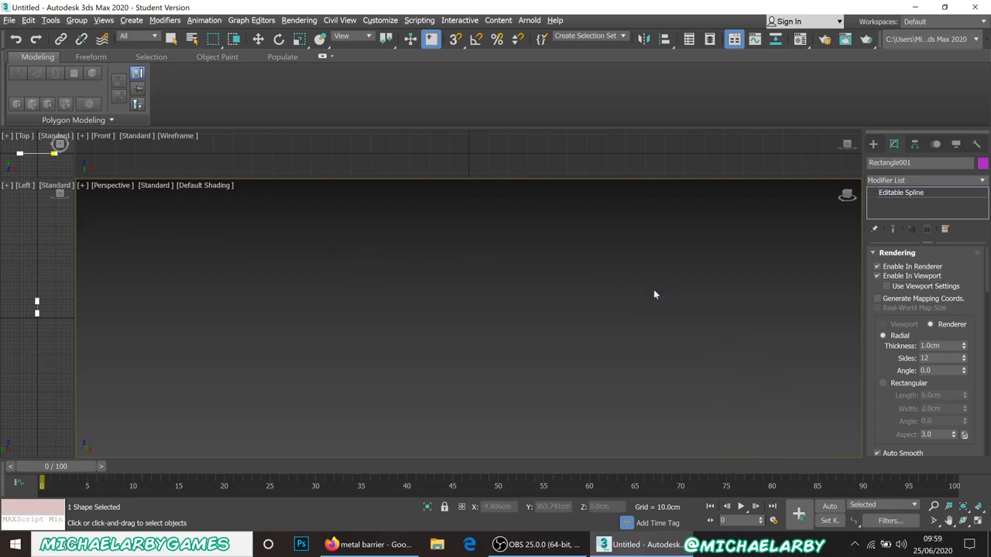
{"action": "scroll", "coordinate": [653, 294], "scroll_direction": "down", "scroll_amount": 2}
{"action": "scroll", "coordinate": [650, 293], "scroll_direction": "down", "scroll_amount": 2}
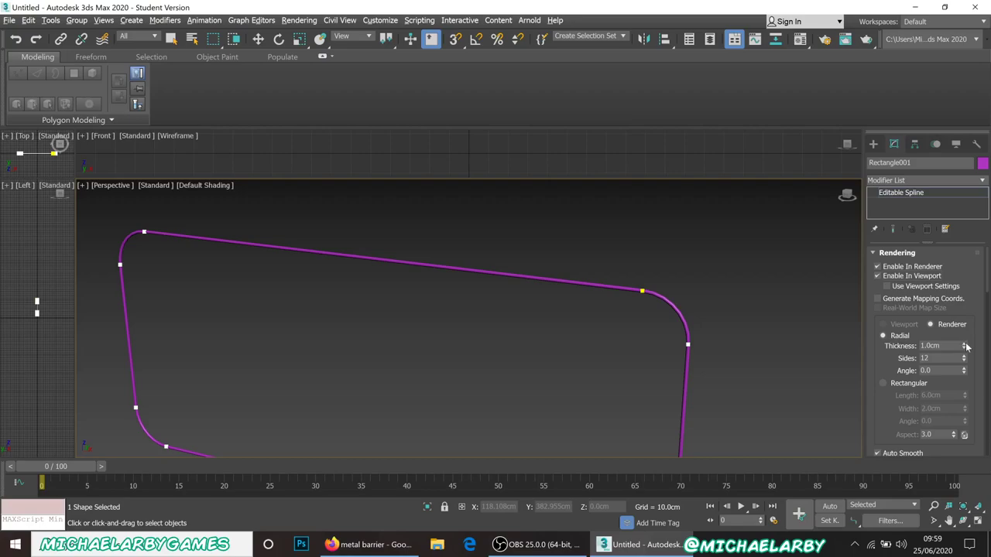
Step: Raise the tube's radial thickness to 2.5 cm and compare with the barrier reference images
{"action": "left_click_drag", "start_coordinate": [965, 346], "coordinate": [963, 304]}
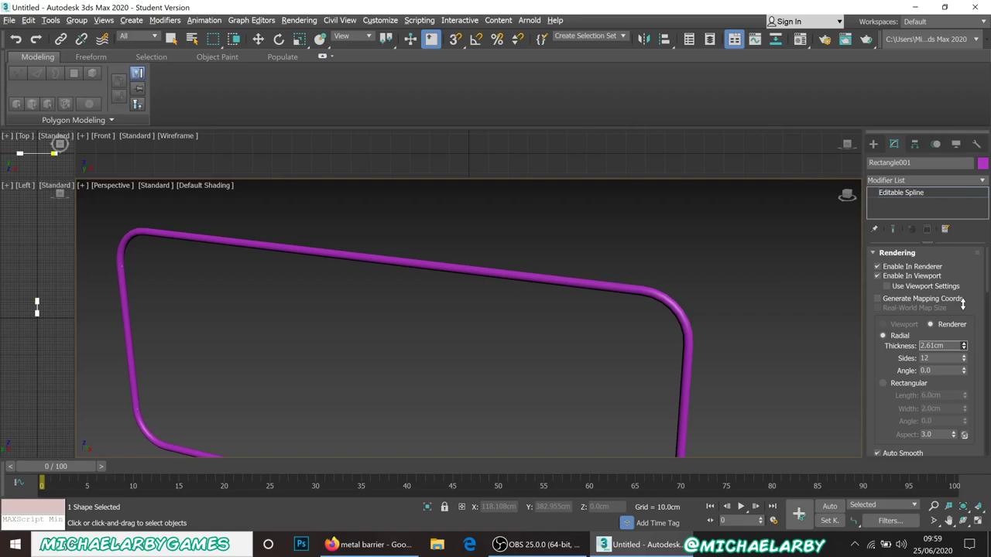
{"action": "left_click_drag", "start_coordinate": [963, 304], "coordinate": [963, 308]}
{"action": "type", "text": "2.5"}
{"action": "key", "text": "Return"}
{"action": "mouse_move", "coordinate": [486, 332]}
{"action": "middle_mouse_down", "text": "alt"}
{"action": "mouse_move", "coordinate": [501, 332]}
{"action": "mouse_move", "coordinate": [483, 331]}
{"action": "middle_mouse_up", "text": "alt"}
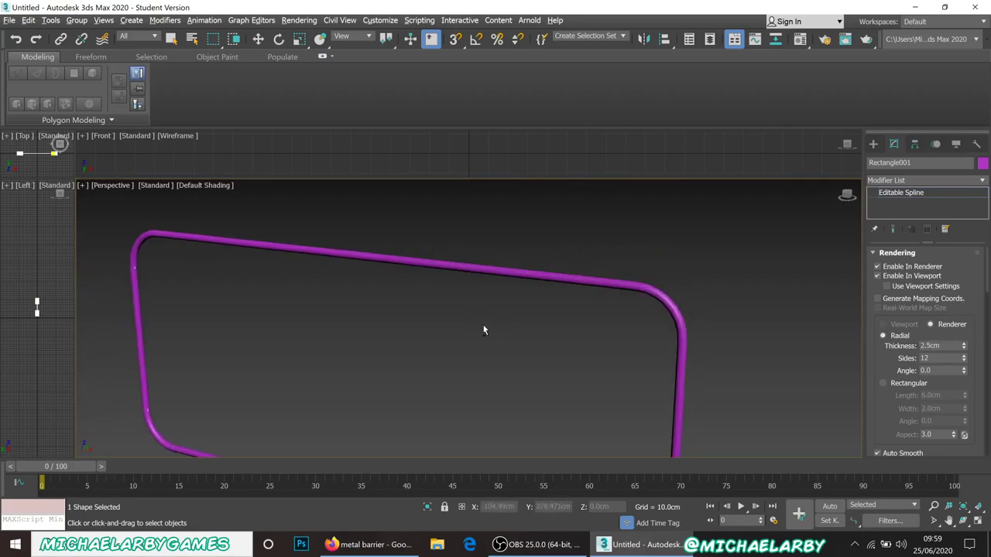
{"action": "scroll", "coordinate": [476, 299], "scroll_direction": "down", "scroll_amount": 5}
{"action": "left_click", "coordinate": [396, 545]}
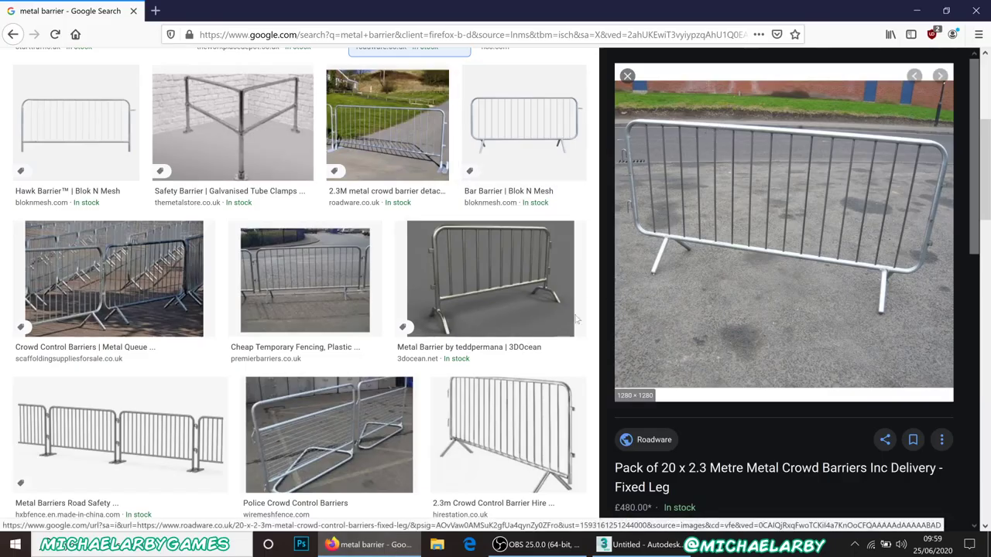
{"action": "left_click", "coordinate": [363, 545]}
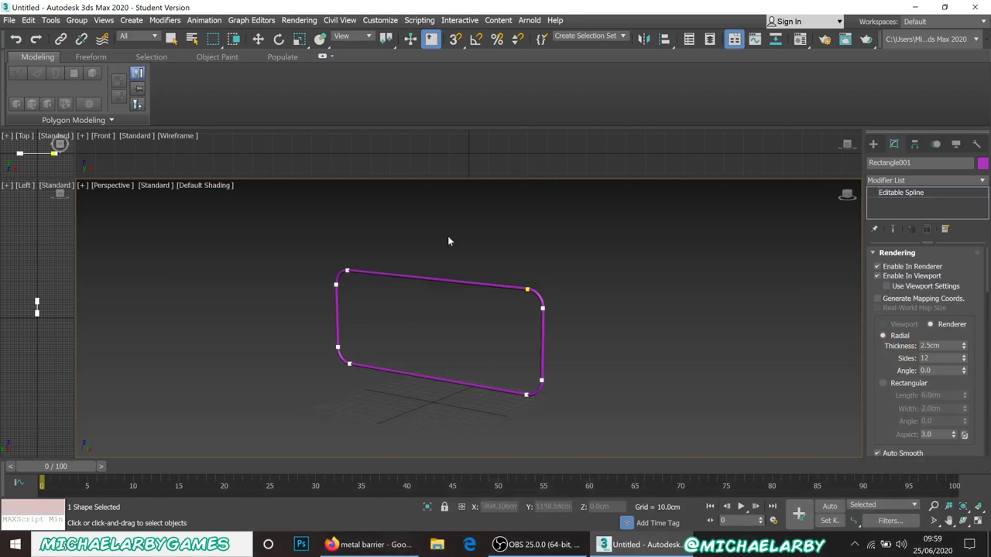
Step: Change the rectangle tube's Thickness to 3.0cm
{"action": "scroll", "coordinate": [452, 291], "scroll_direction": "up", "scroll_amount": 5}
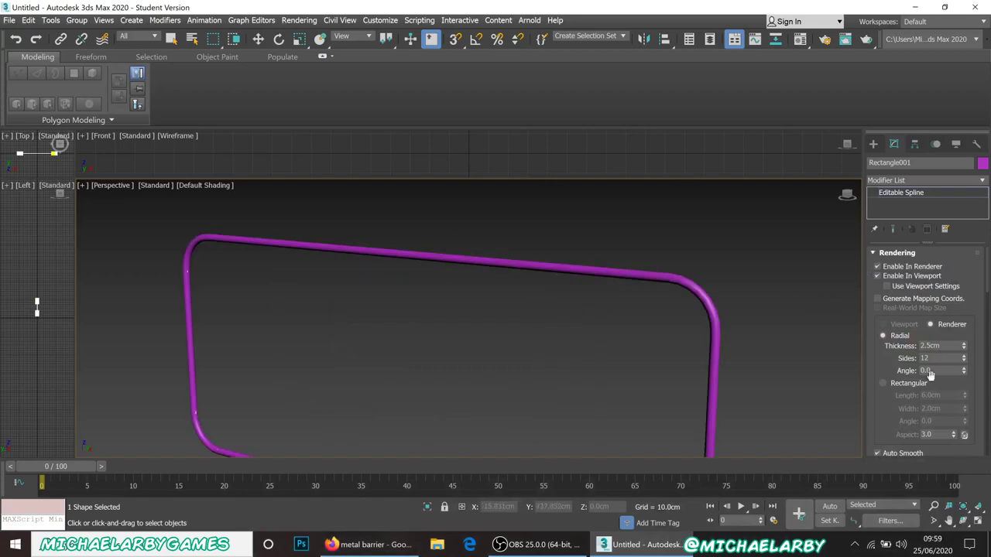
{"action": "double_click", "coordinate": [933, 346]}
{"action": "key", "text": "Delete"}
{"action": "key", "text": "Delete"}
{"action": "key", "text": "Delete"}
{"action": "type", "text": "3"}
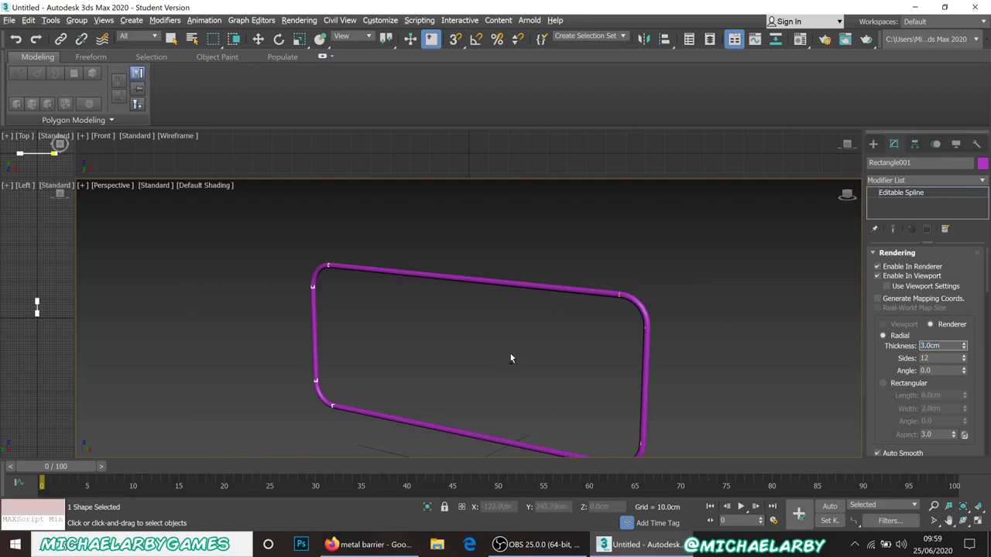
{"action": "middle_click_drag", "start_coordinate": [509, 352], "coordinate": [542, 315], "text": "alt"}
{"action": "scroll", "coordinate": [668, 246], "scroll_direction": "up", "scroll_amount": 6}
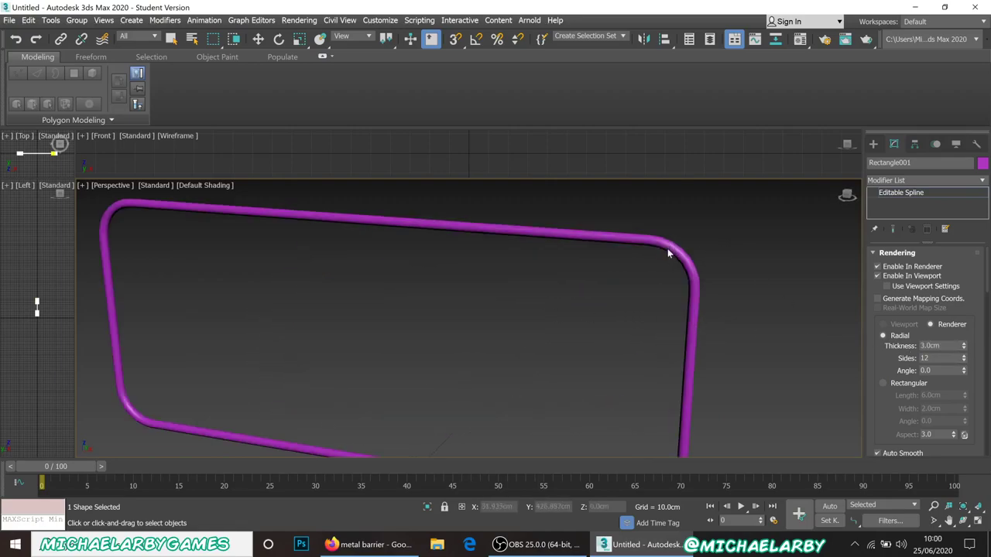
Step: Turn on Edged Faces in the Perspective view, framing the tube's top-right corner
{"action": "key", "text": "F4"}
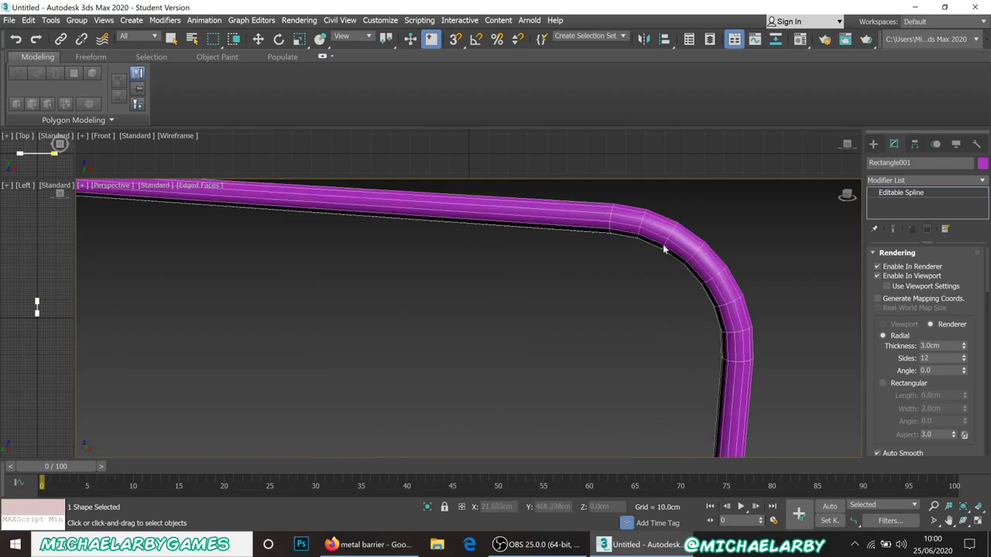
{"action": "middle_click_drag", "start_coordinate": [594, 310], "coordinate": [615, 327], "text": "alt"}
{"action": "scroll", "coordinate": [619, 320], "scroll_direction": "down", "scroll_amount": 2}
{"action": "scroll", "coordinate": [526, 296], "scroll_direction": "down", "scroll_amount": 4}
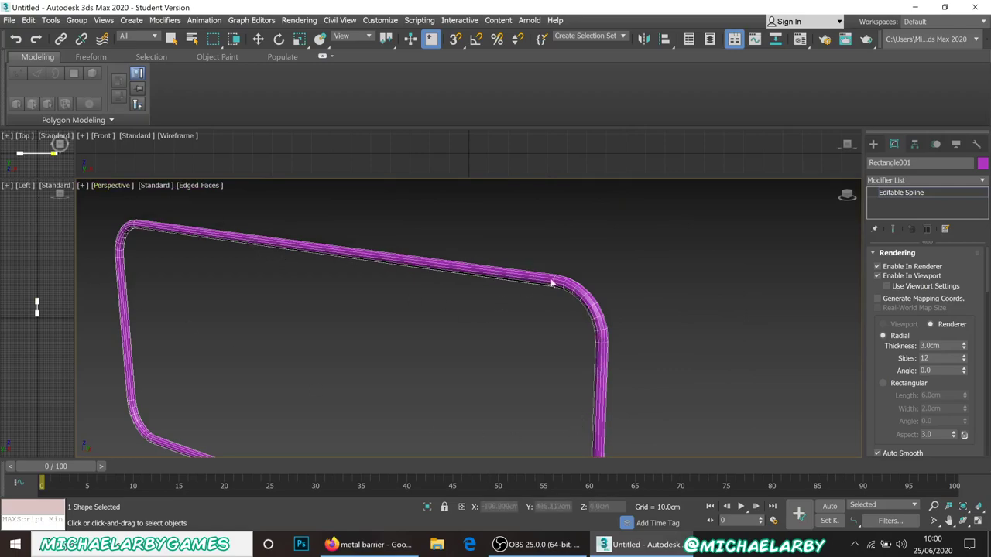
{"action": "scroll", "coordinate": [554, 282], "scroll_direction": "up", "scroll_amount": 3}
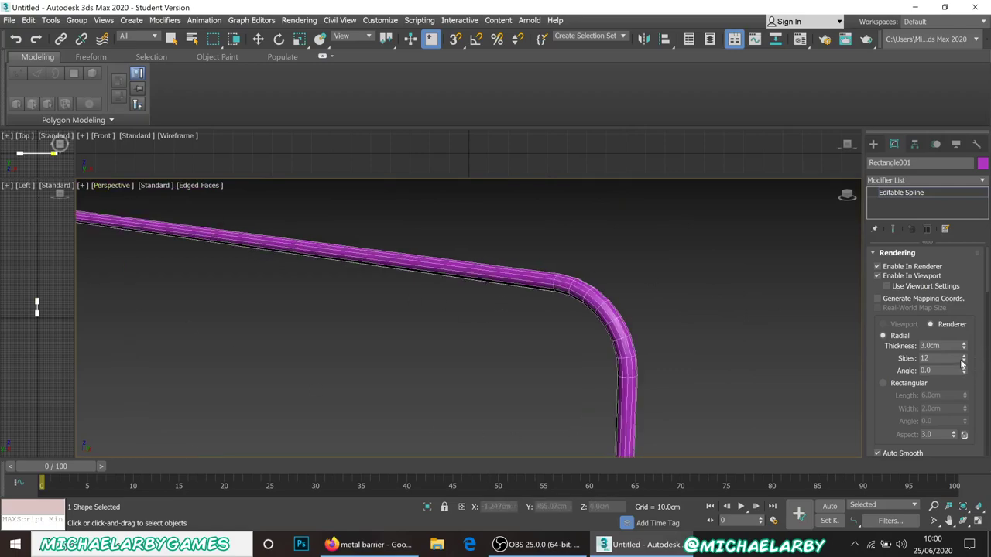
Step: Preview other side counts, then set the tube to 8 radial sides
{"action": "left_click_drag", "start_coordinate": [964, 360], "coordinate": [962, 360]}
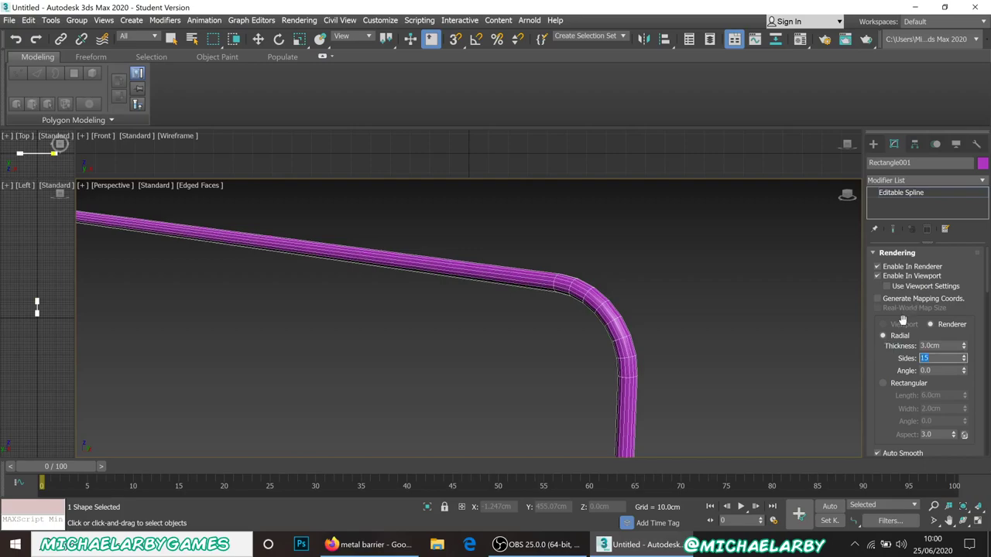
{"action": "key", "text": "Return"}
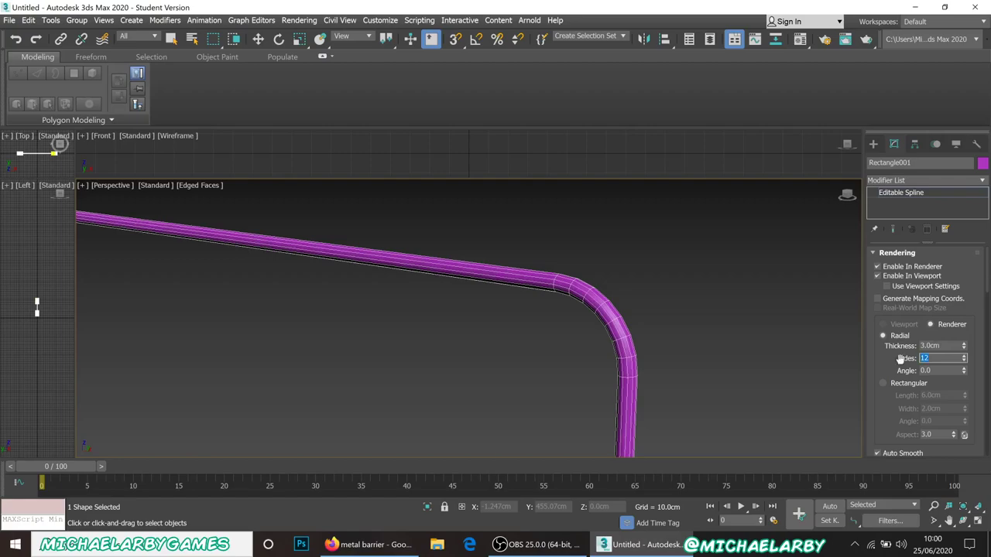
{"action": "type", "text": "8"}
{"action": "key", "text": "Return"}
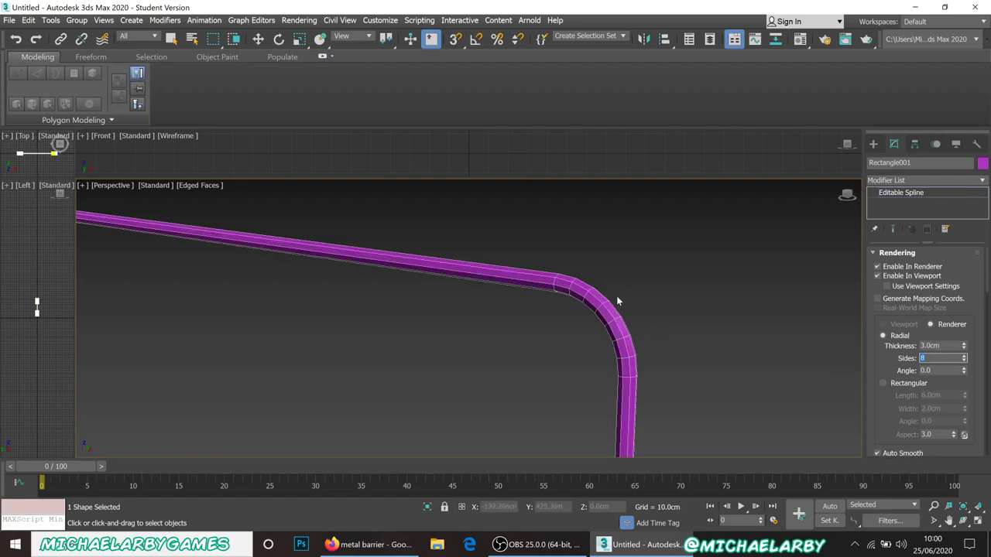
{"action": "scroll", "coordinate": [616, 314], "scroll_direction": "down", "scroll_amount": 5}
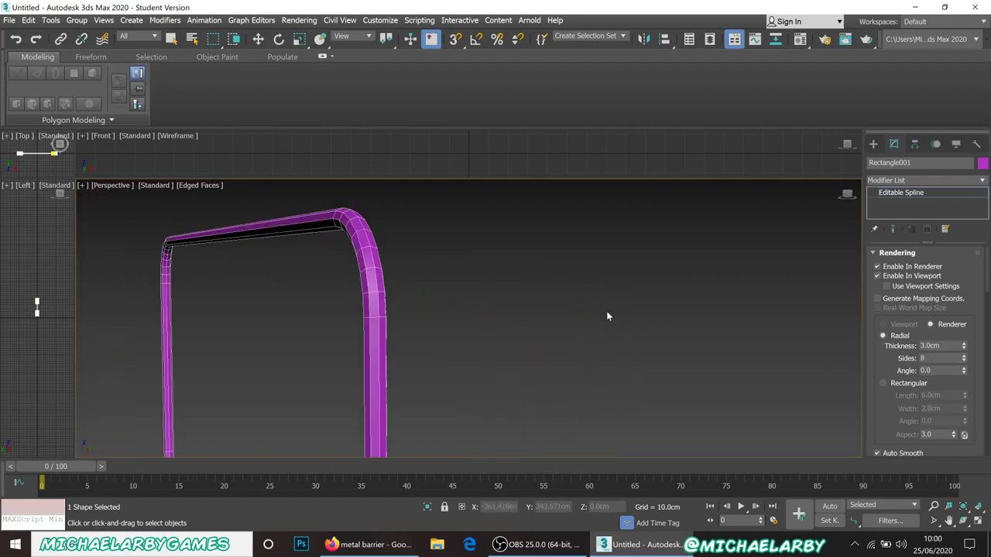
{"action": "scroll", "coordinate": [606, 310], "scroll_direction": "up", "scroll_amount": 5}
{"action": "middle_click_drag", "start_coordinate": [663, 325], "coordinate": [673, 323]}
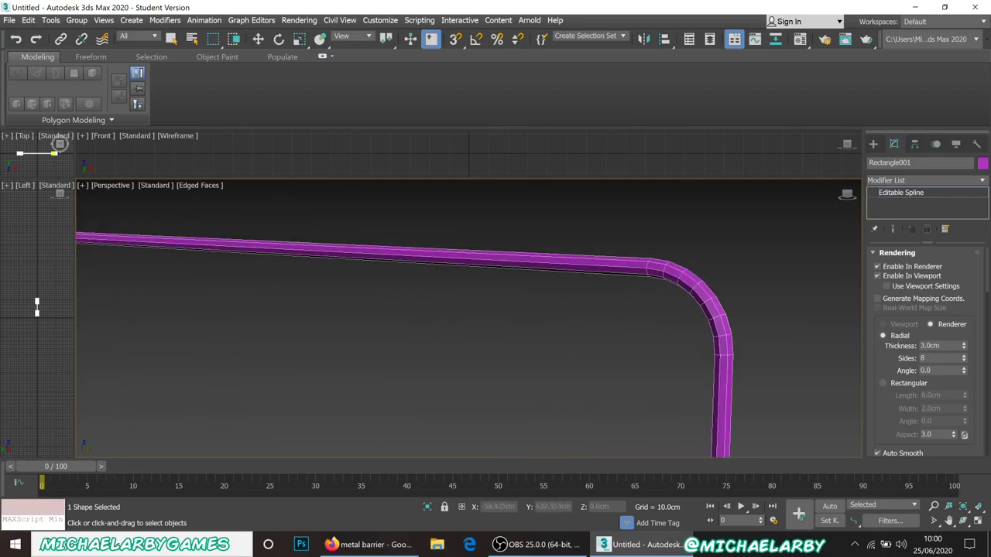
{"action": "scroll", "coordinate": [904, 328], "scroll_direction": "down", "scroll_amount": 5}
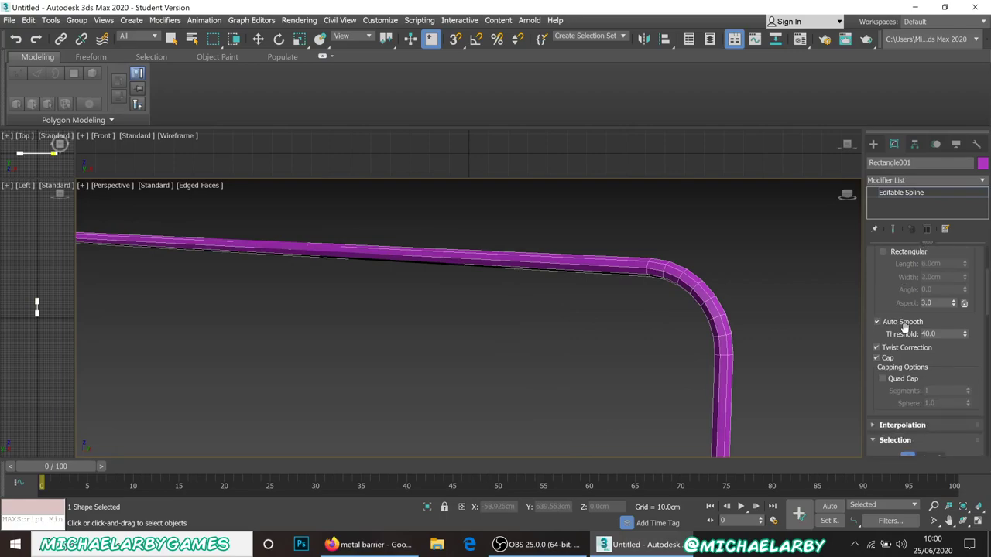
{"action": "scroll", "coordinate": [904, 327], "scroll_direction": "down", "scroll_amount": 5}
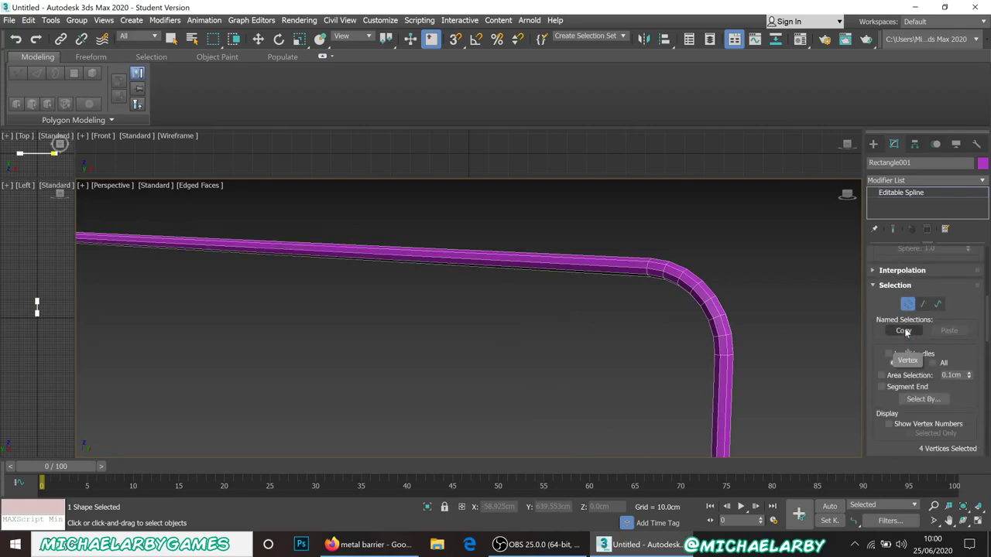
{"action": "scroll", "coordinate": [906, 331], "scroll_direction": "down", "scroll_amount": 3}
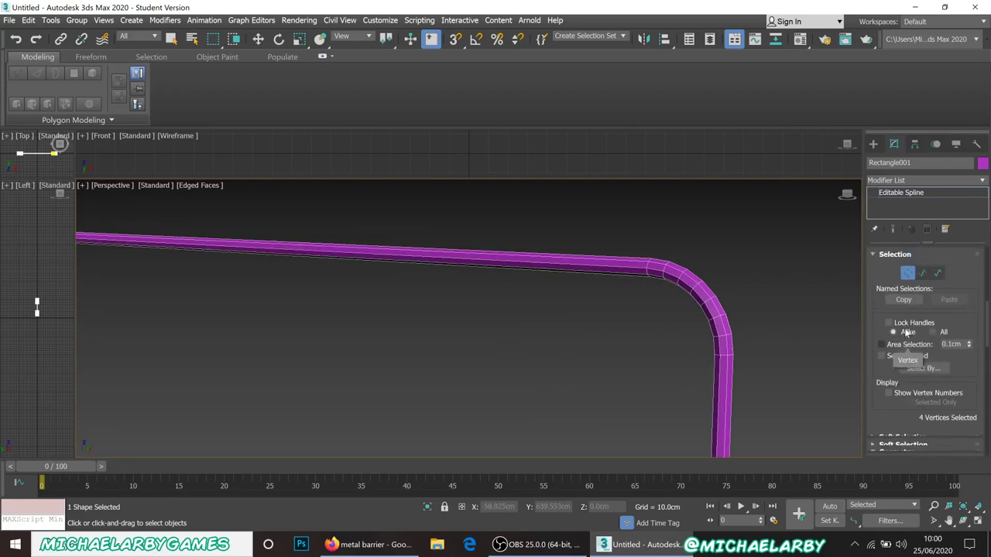
{"action": "scroll", "coordinate": [906, 331], "scroll_direction": "up", "scroll_amount": 5}
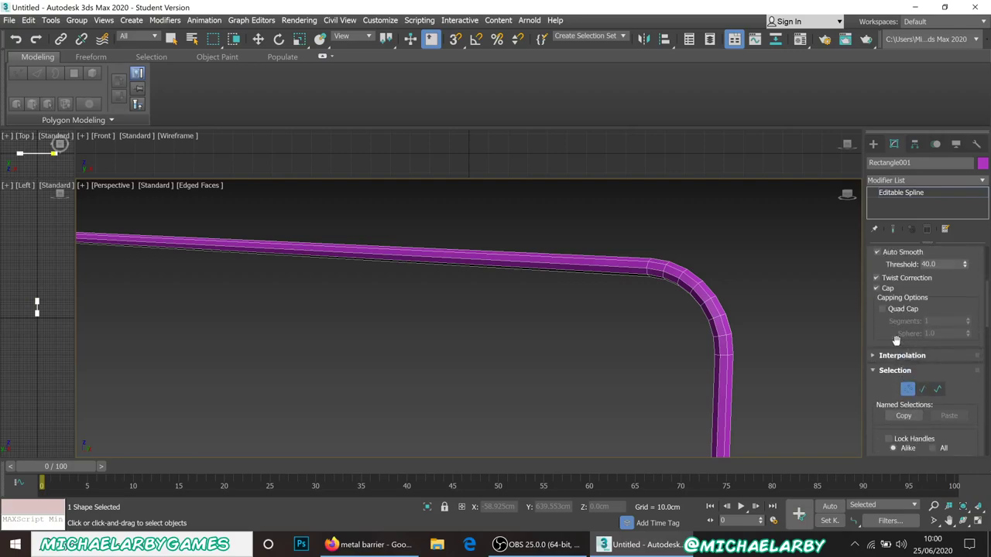
{"action": "left_click", "coordinate": [875, 357]}
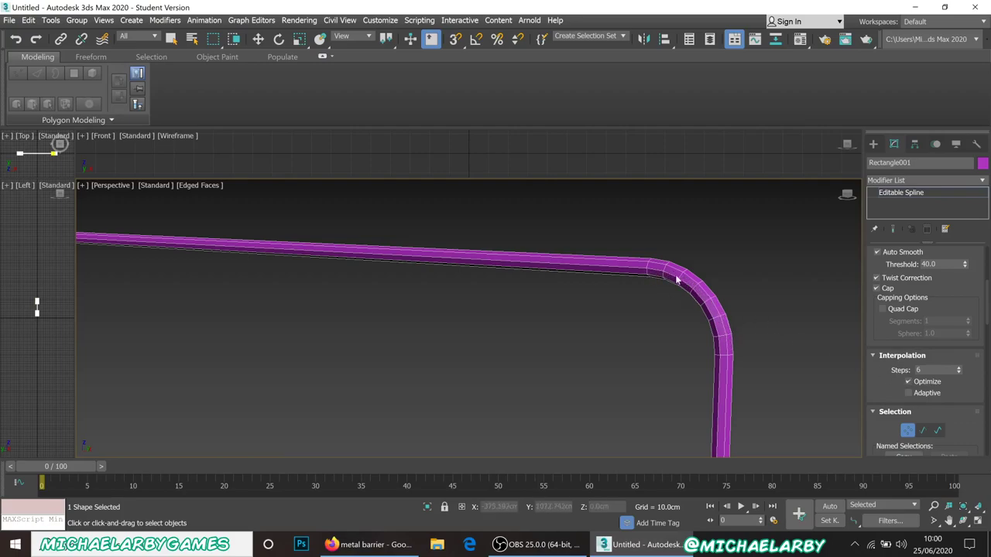
{"action": "left_click_drag", "start_coordinate": [959, 371], "coordinate": [959, 367]}
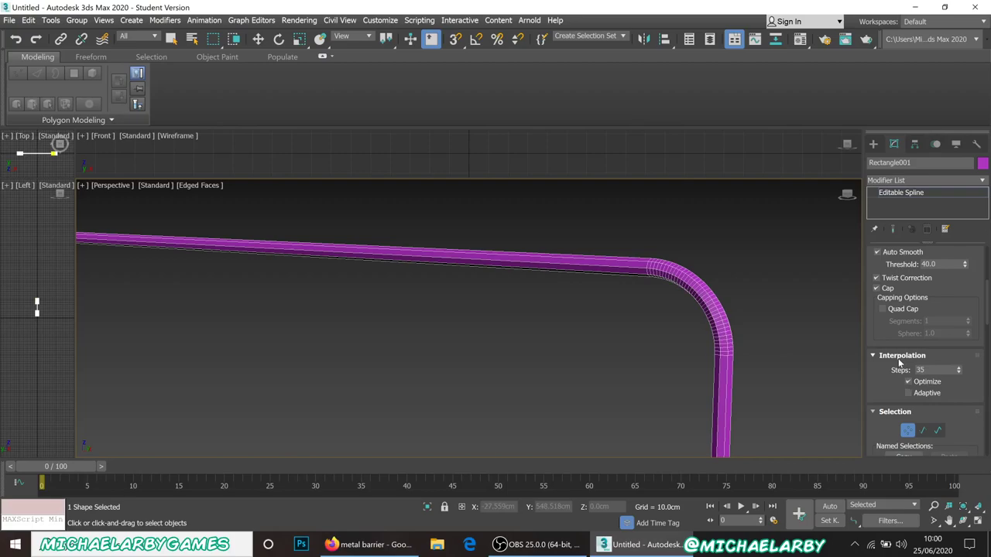
{"action": "key", "text": "ctrl+z"}
{"action": "scroll", "coordinate": [594, 317], "scroll_direction": "down", "scroll_amount": 5}
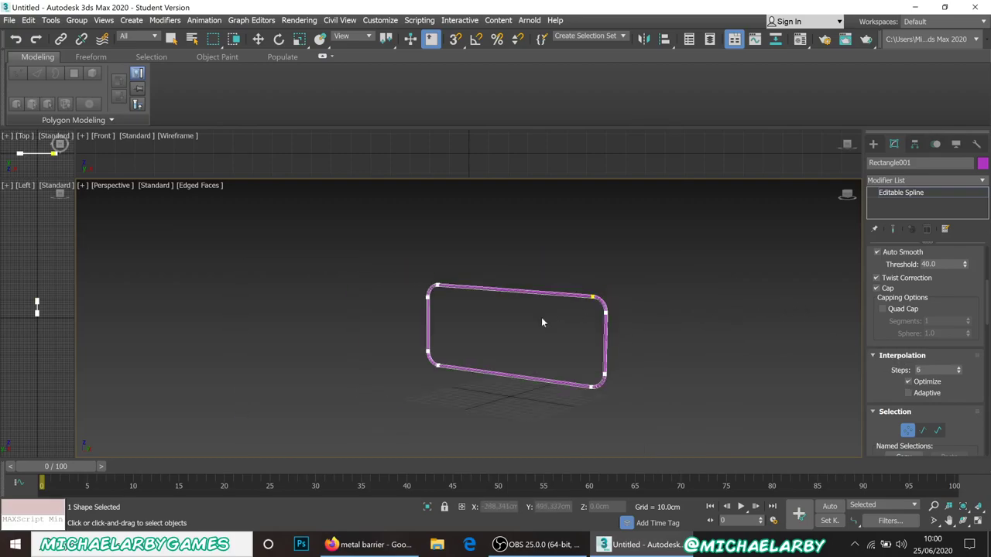
{"action": "scroll", "coordinate": [542, 320], "scroll_direction": "up", "scroll_amount": 4}
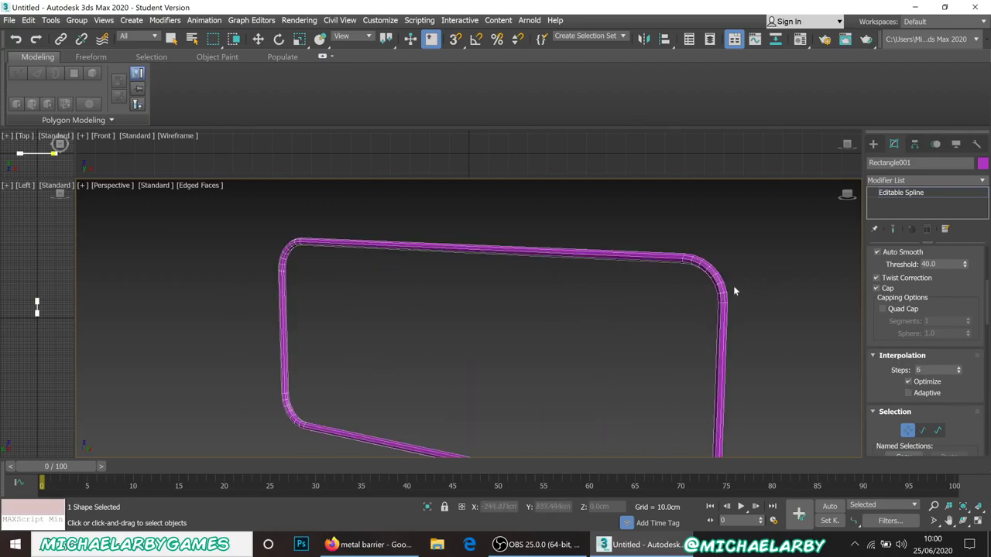
{"action": "scroll", "coordinate": [674, 253], "scroll_direction": "down", "scroll_amount": 3}
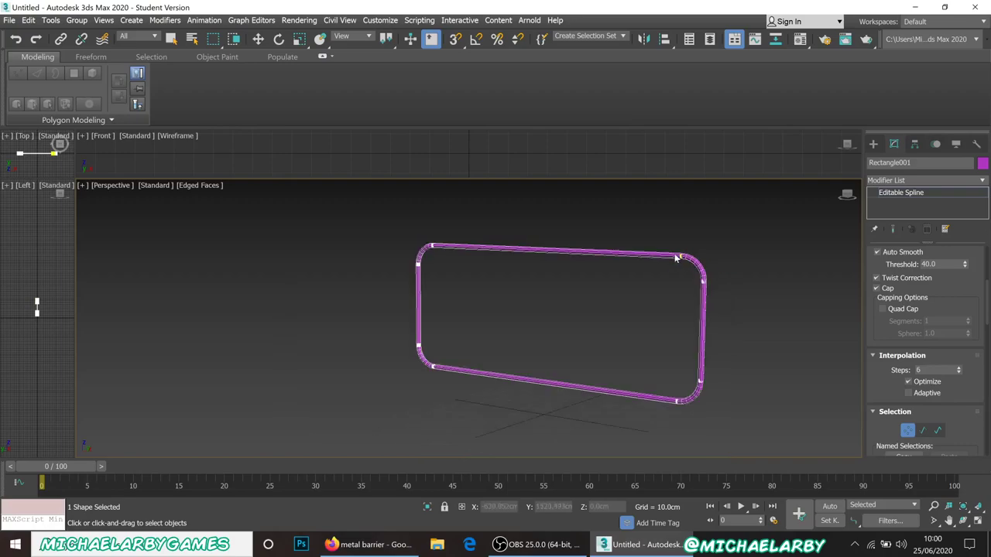
{"action": "scroll", "coordinate": [668, 261], "scroll_direction": "up", "scroll_amount": 2}
{"action": "scroll", "coordinate": [668, 261], "scroll_direction": "down", "scroll_amount": 2}
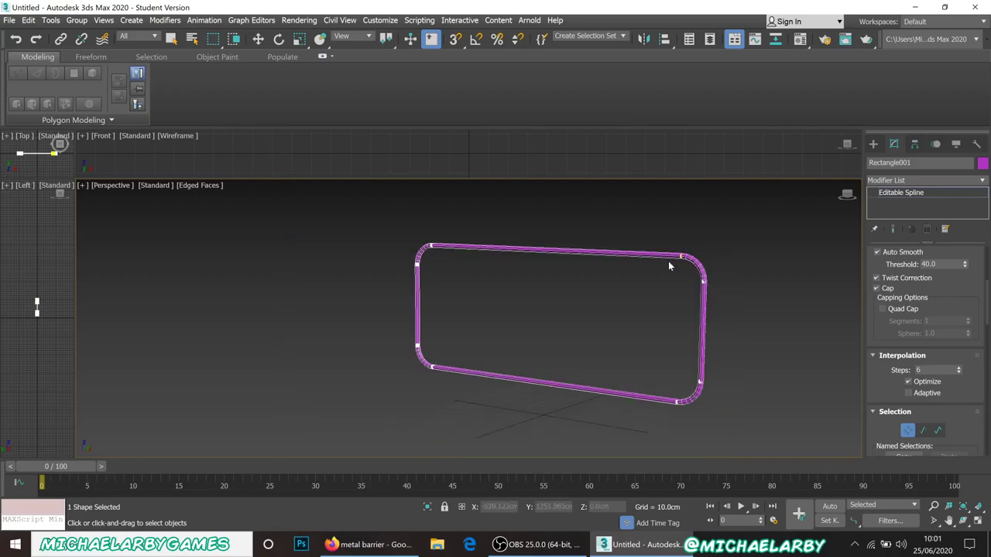
{"action": "scroll", "coordinate": [681, 260], "scroll_direction": "up", "scroll_amount": 2}
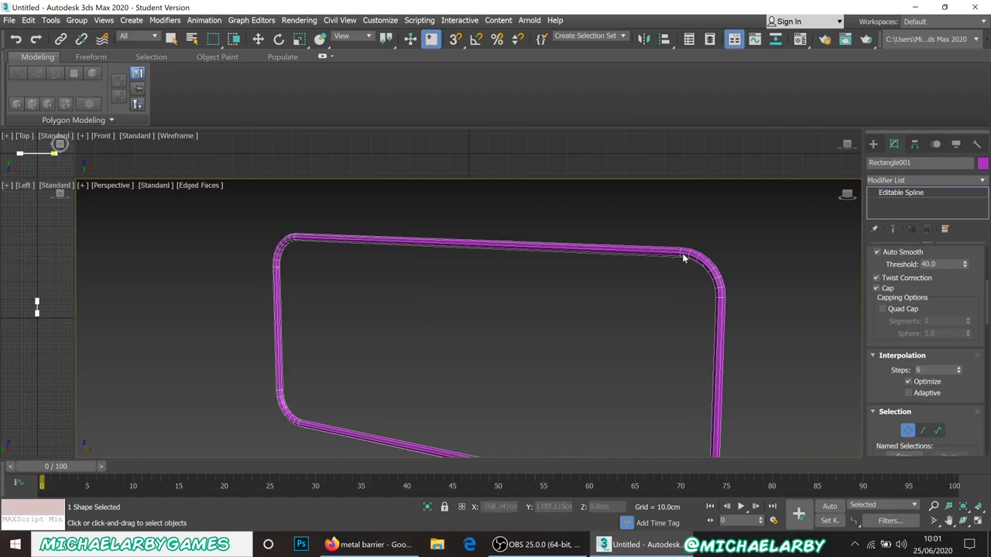
{"action": "scroll", "coordinate": [945, 308], "scroll_direction": "up", "scroll_amount": 2}
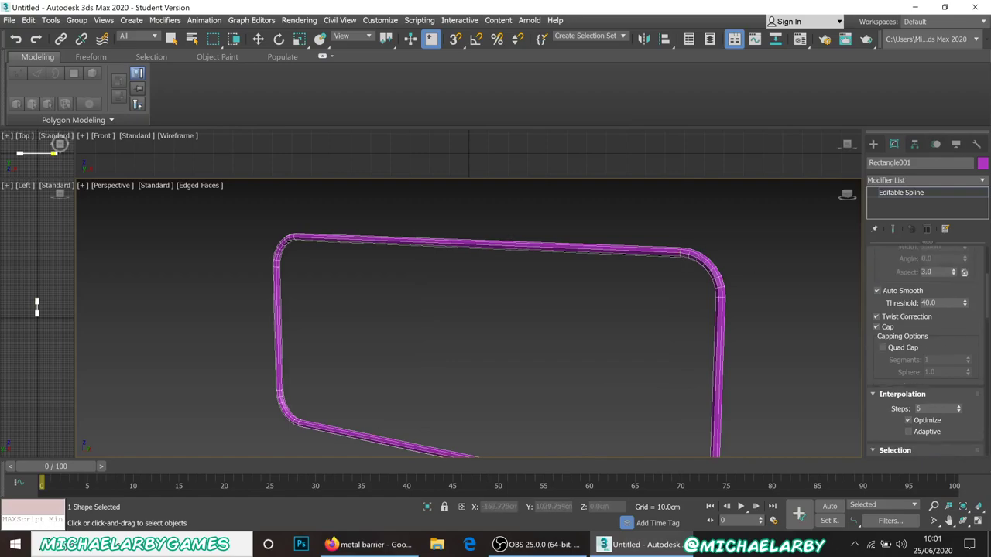
{"action": "scroll", "coordinate": [983, 294], "scroll_direction": "up", "scroll_amount": 5}
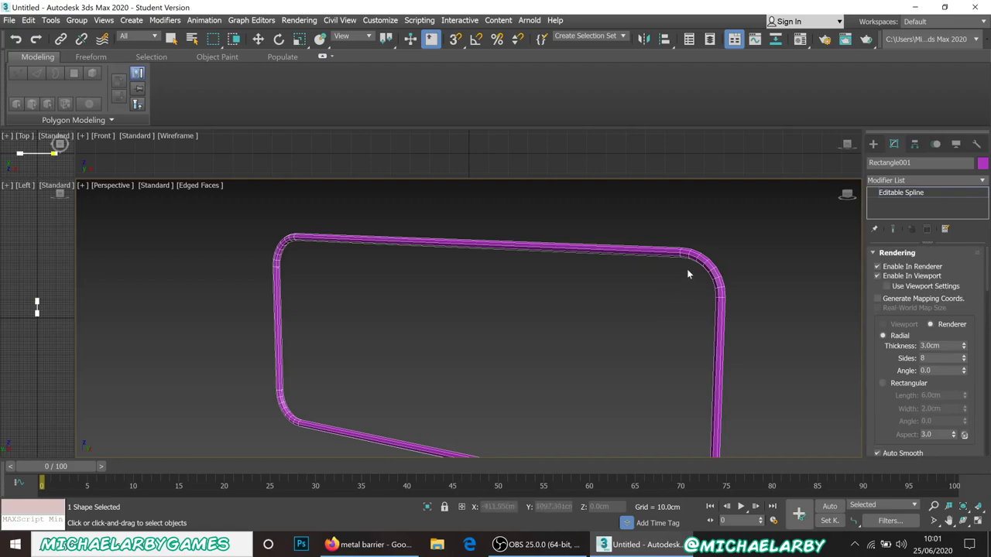
{"action": "key", "text": "w"}
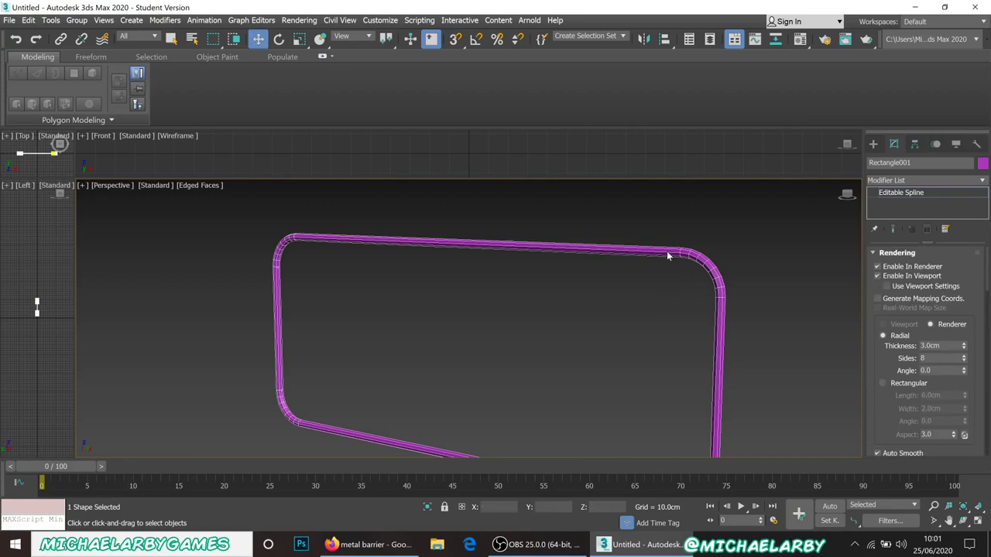
Step: Convert Rectangle001 to an Editable Poly
{"action": "right_click", "coordinate": [667, 251]}
{"action": "mouse_move", "coordinate": [719, 385]}
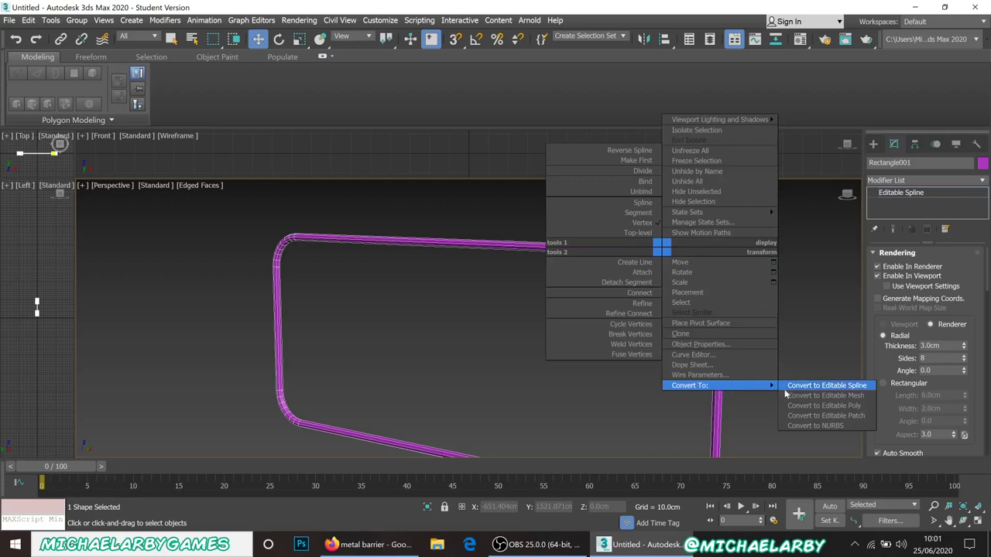
{"action": "left_click", "coordinate": [820, 405]}
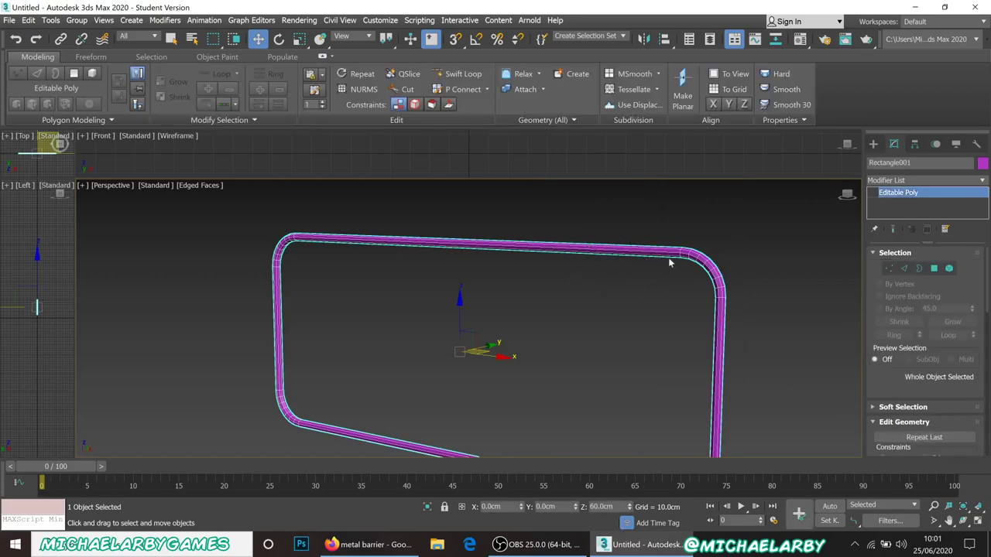
Step: Zoom out to the whole frame and bring up the Standard Primitives creation tools
{"action": "scroll", "coordinate": [650, 267], "scroll_direction": "down", "scroll_amount": 4}
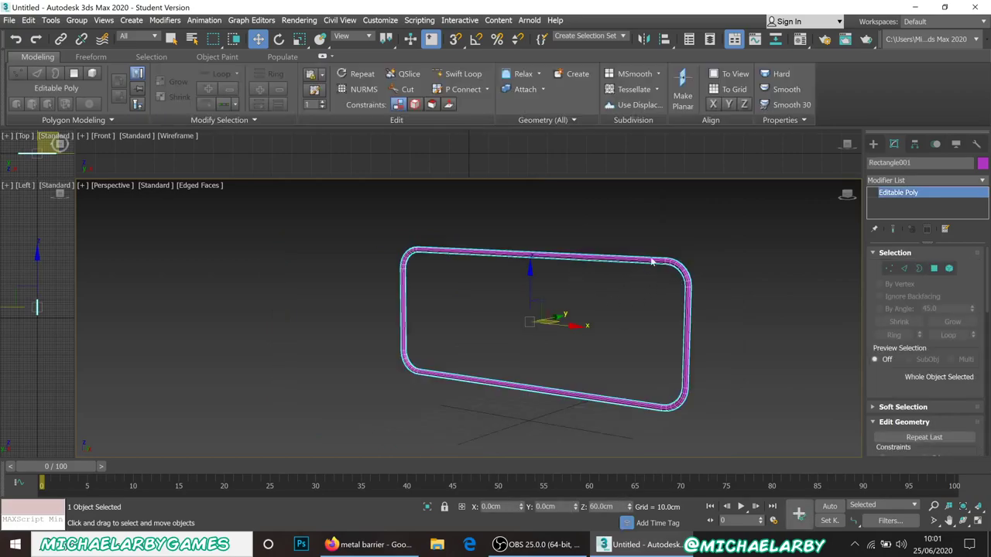
{"action": "left_click", "coordinate": [873, 145]}
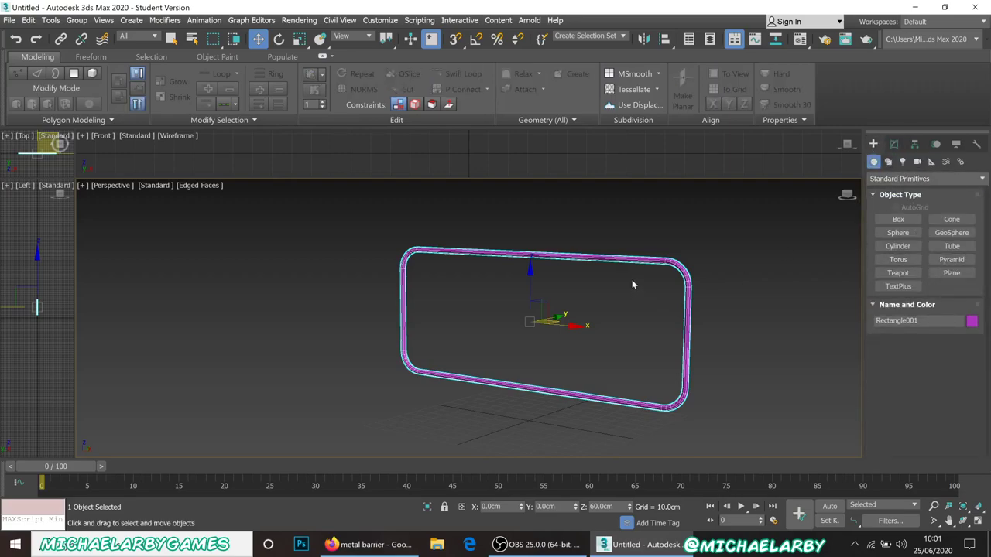
{"action": "middle_click_drag", "start_coordinate": [633, 280], "coordinate": [647, 287], "text": "alt"}
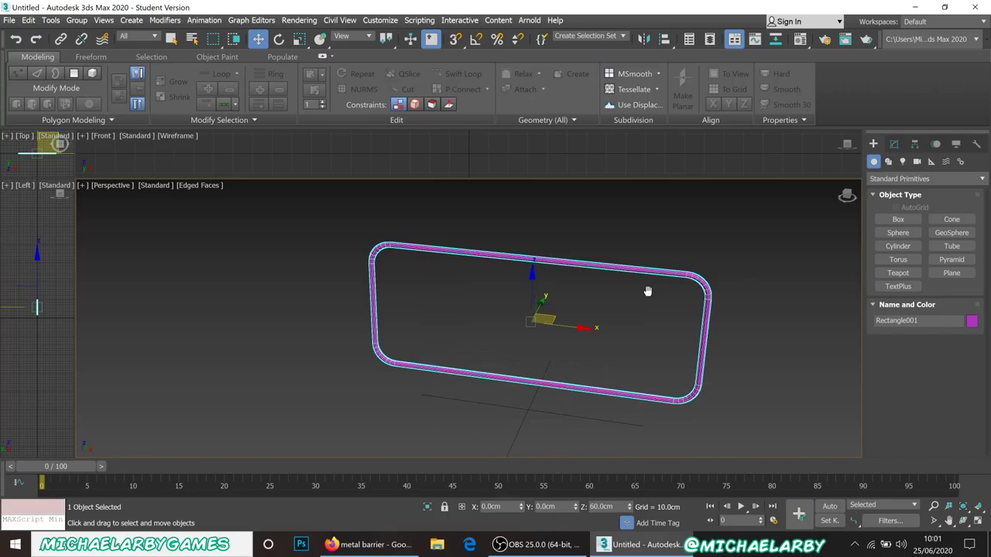
{"action": "left_click", "coordinate": [414, 546]}
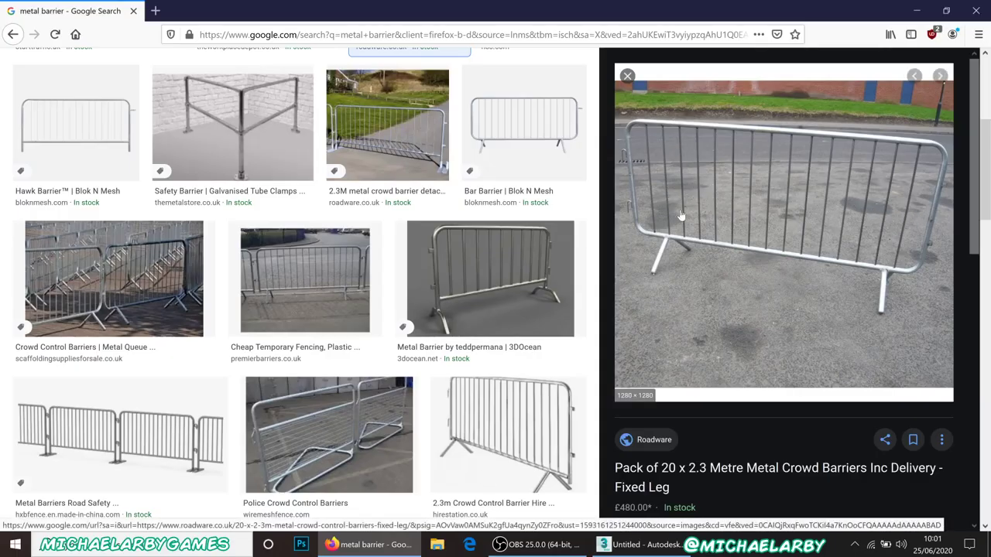
{"action": "left_click", "coordinate": [656, 549]}
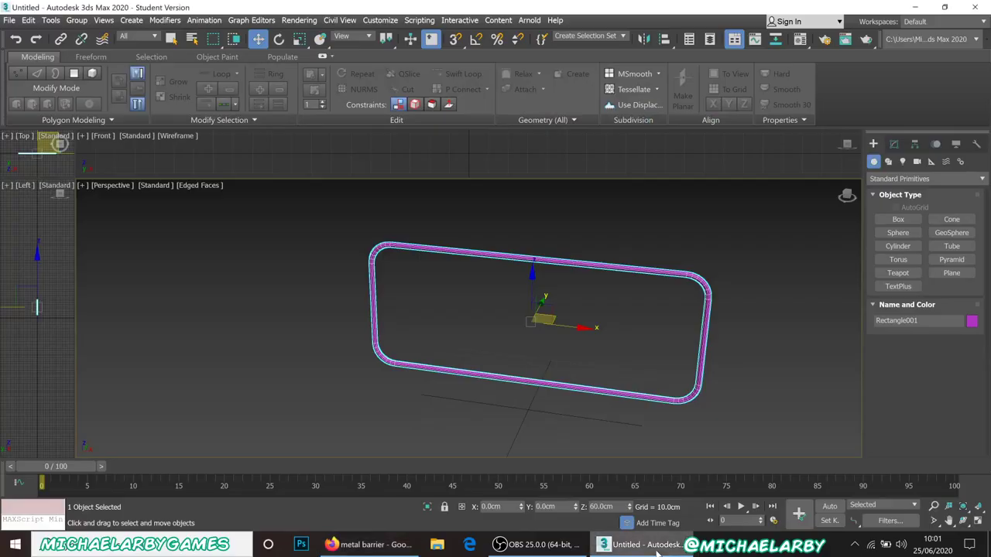
{"action": "left_click", "coordinate": [387, 548]}
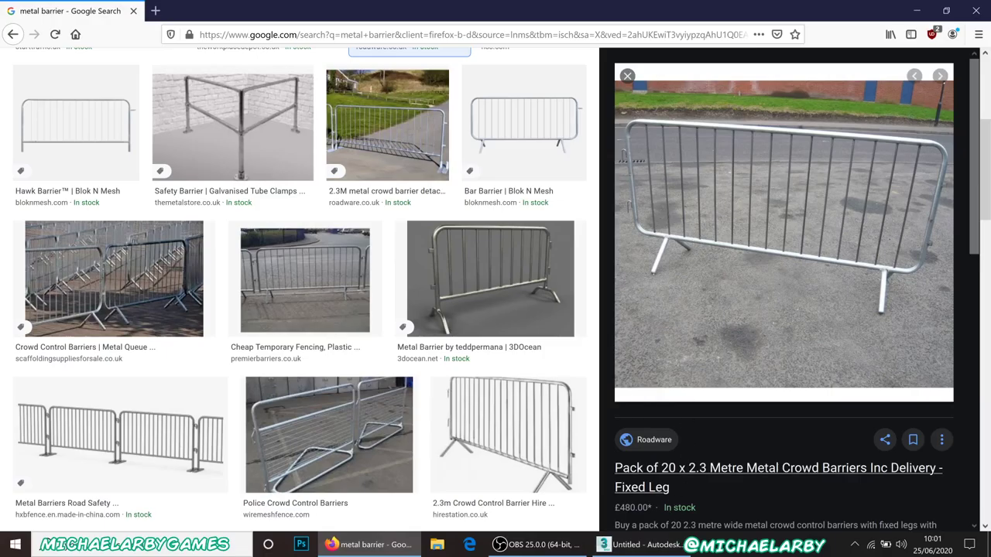
{"action": "key", "text": "alt+Tab"}
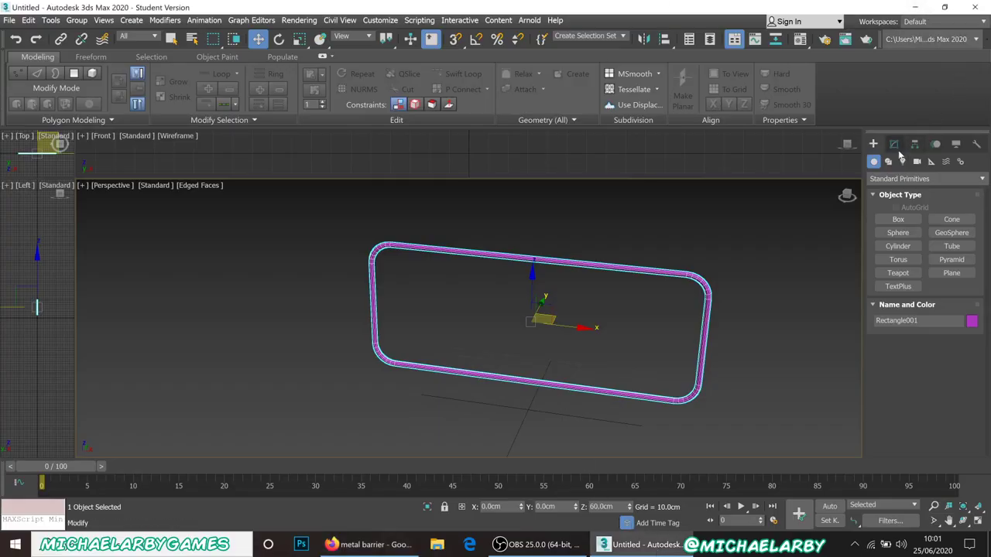
Step: Draw a thin cylinder at the frame's lower left
{"action": "left_click", "coordinate": [898, 246]}
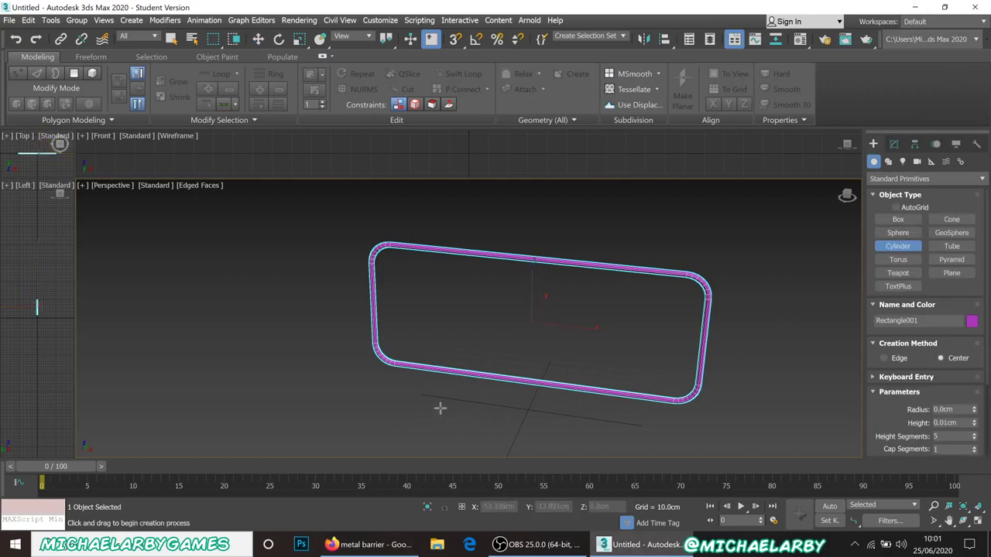
{"action": "left_click_drag", "start_coordinate": [439, 407], "coordinate": [441, 406]}
{"action": "left_click", "coordinate": [442, 270]}
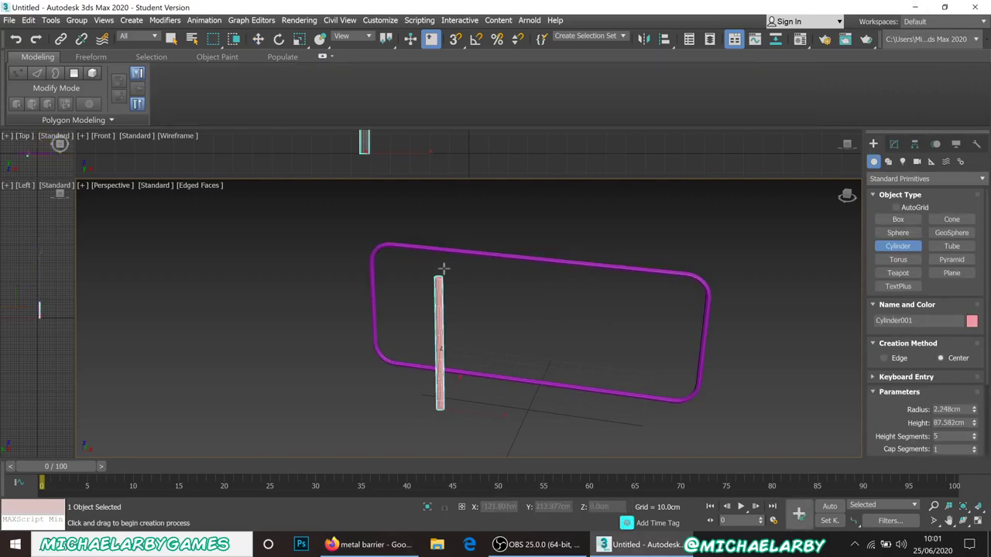
{"action": "scroll", "coordinate": [429, 341], "scroll_direction": "up", "scroll_amount": 3}
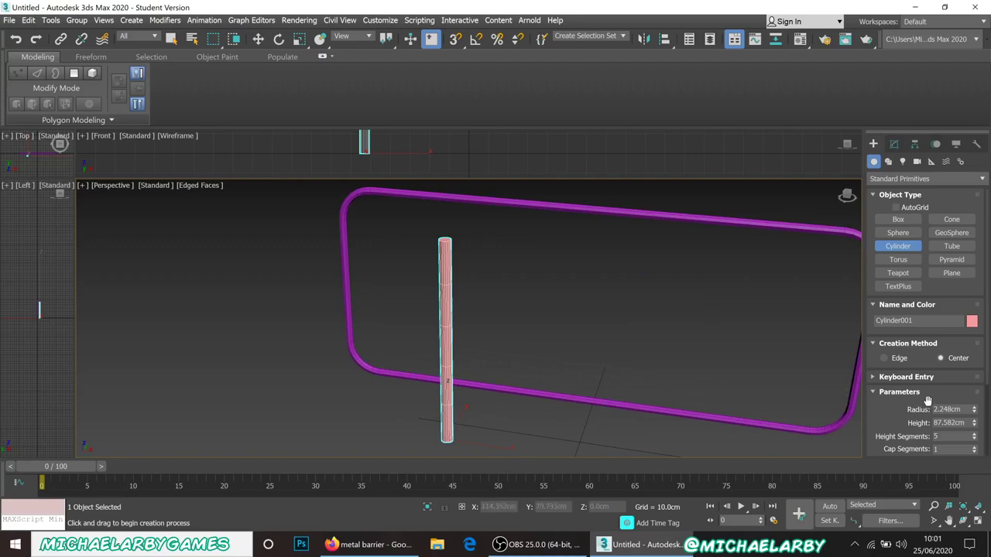
{"action": "scroll", "coordinate": [926, 398], "scroll_direction": "down", "scroll_amount": 1}
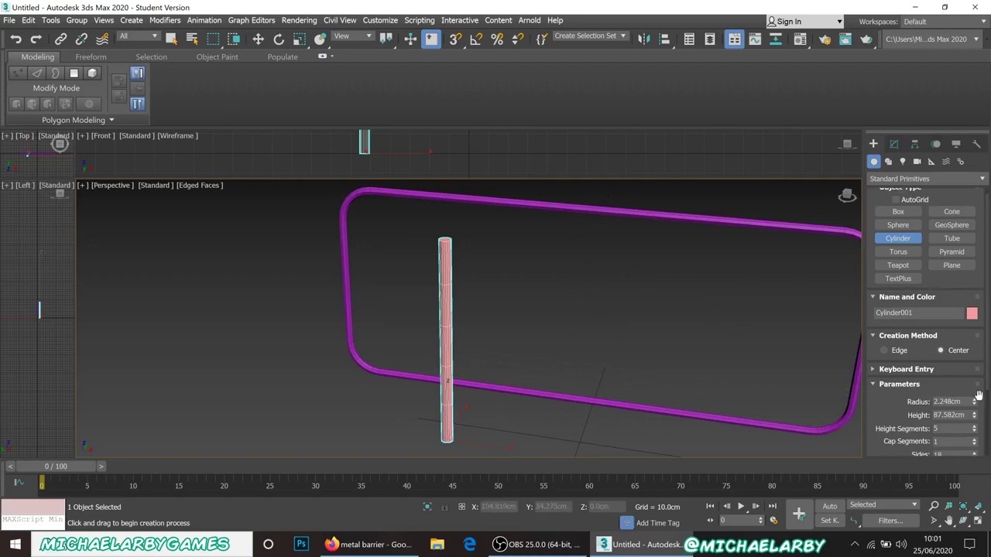
Step: Set the cylinder's Height to 80 and Radius to 0.7, then finish creating it
{"action": "double_click", "coordinate": [950, 415]}
{"action": "type", "text": "80"}
{"action": "key", "text": "Return"}
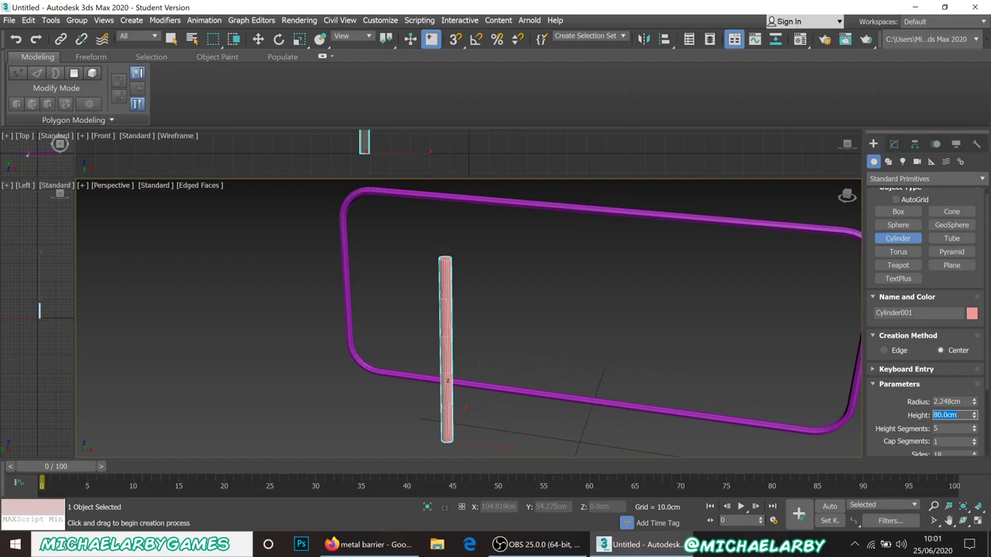
{"action": "double_click", "coordinate": [951, 402]}
{"action": "type", "text": ".7"}
{"action": "key", "text": "Return"}
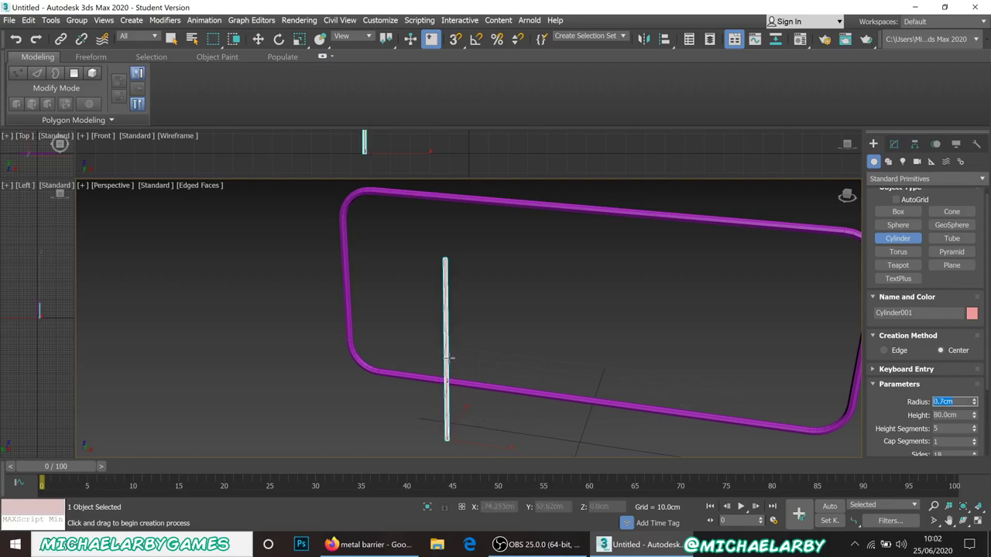
{"action": "left_click", "coordinate": [447, 436]}
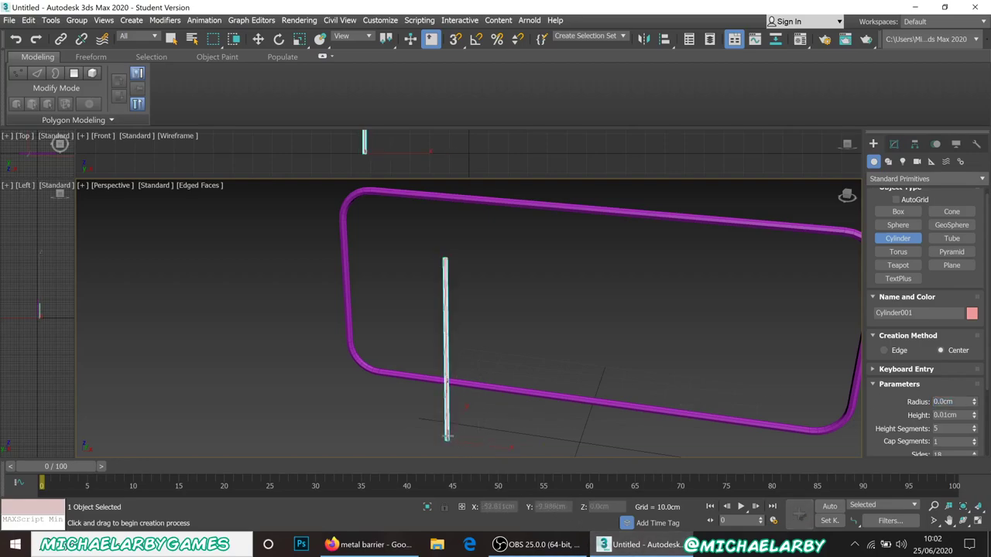
{"action": "key", "text": "w"}
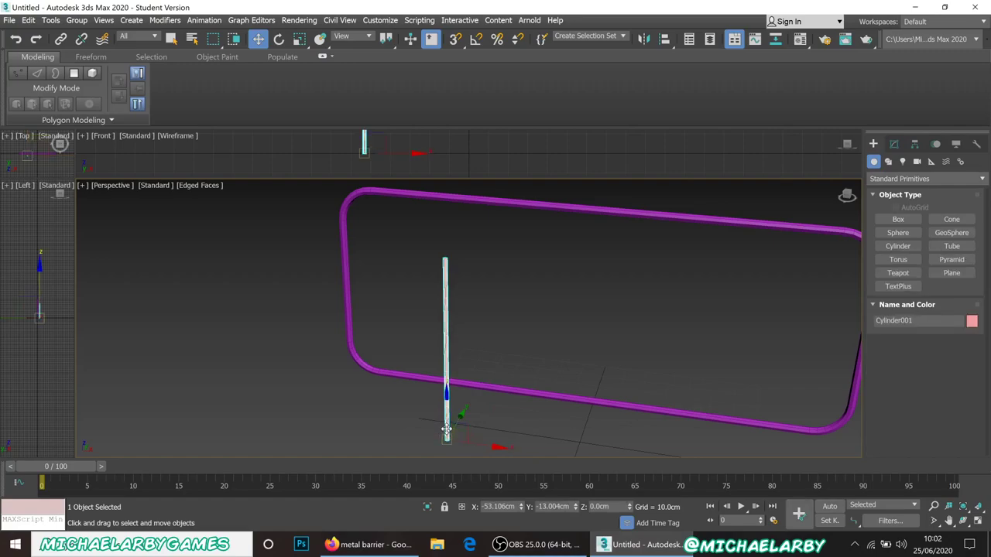
Step: Reset the cylinder's X and Y positions to 0
{"action": "right_click", "coordinate": [520, 507]}
{"action": "right_click", "coordinate": [575, 507]}
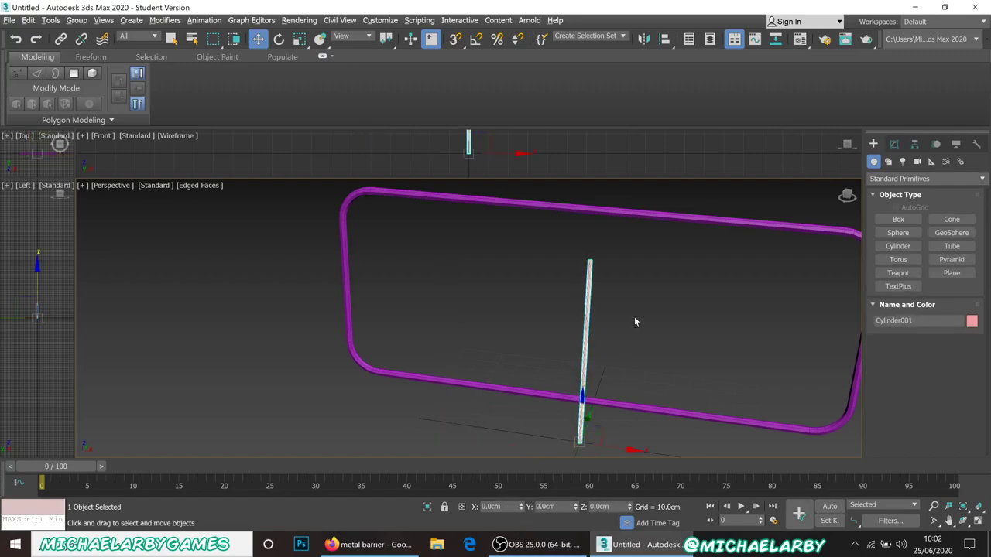
{"action": "middle_click_drag", "start_coordinate": [634, 321], "coordinate": [589, 321], "text": "alt"}
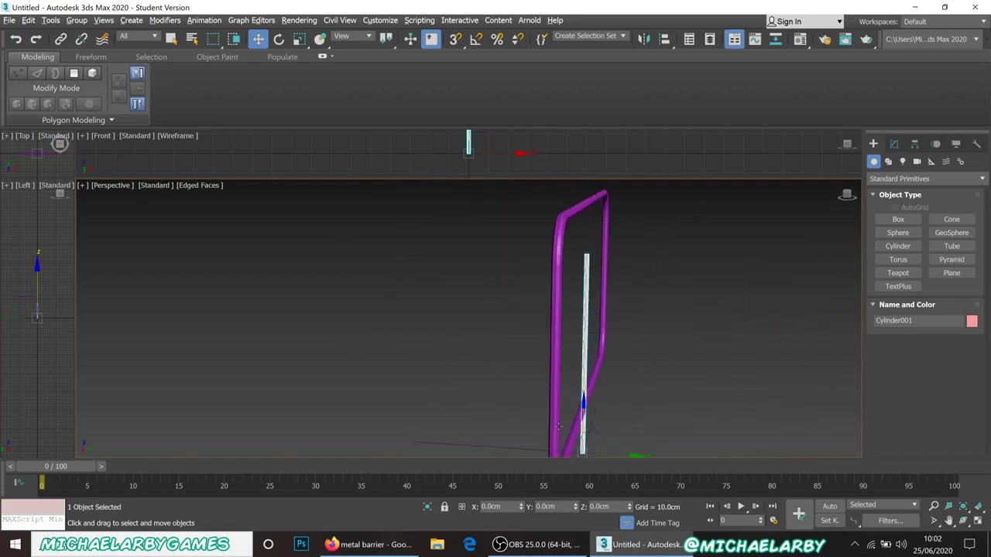
{"action": "scroll", "coordinate": [588, 418], "scroll_direction": "up", "scroll_amount": 4}
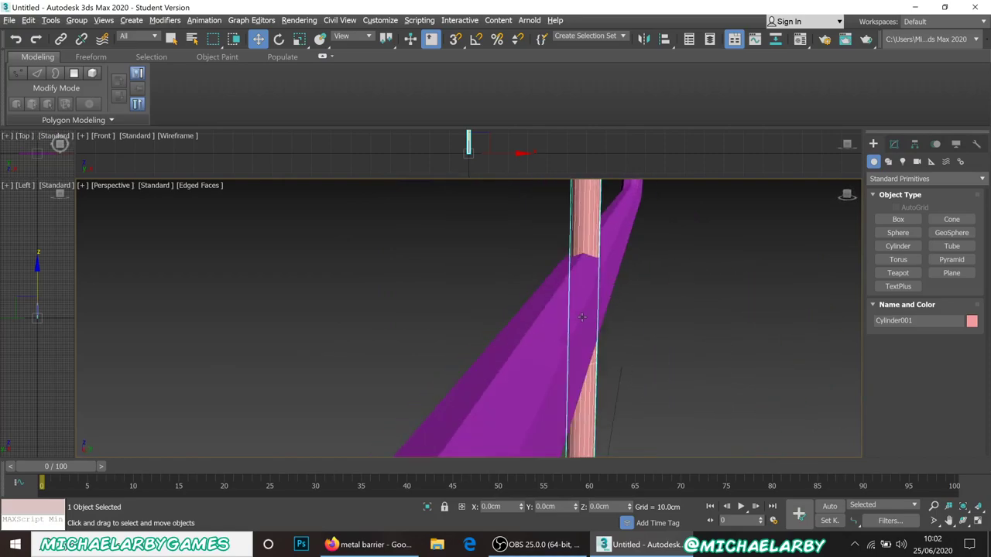
{"action": "scroll", "coordinate": [581, 318], "scroll_direction": "down", "scroll_amount": 6}
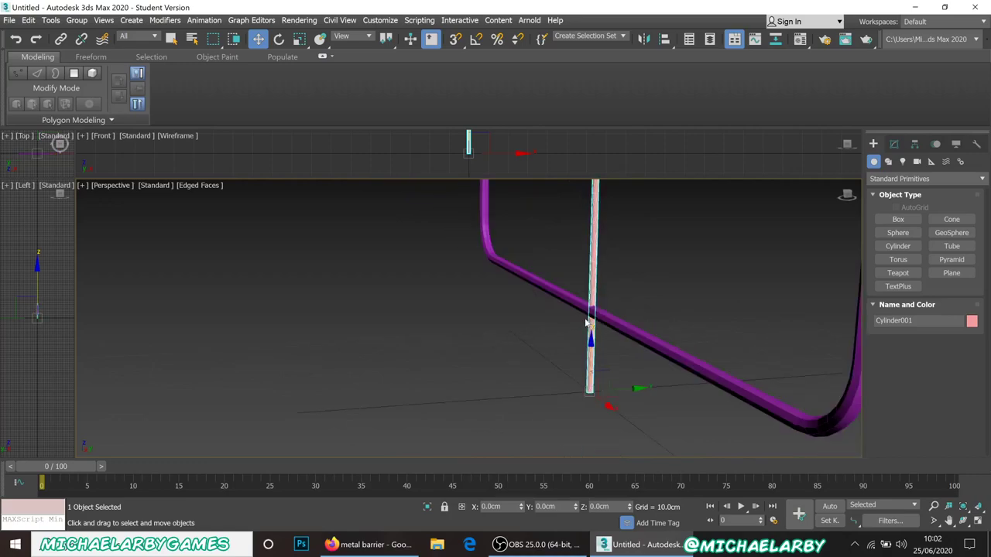
{"action": "middle_click_drag", "start_coordinate": [581, 325], "coordinate": [620, 377], "text": "alt"}
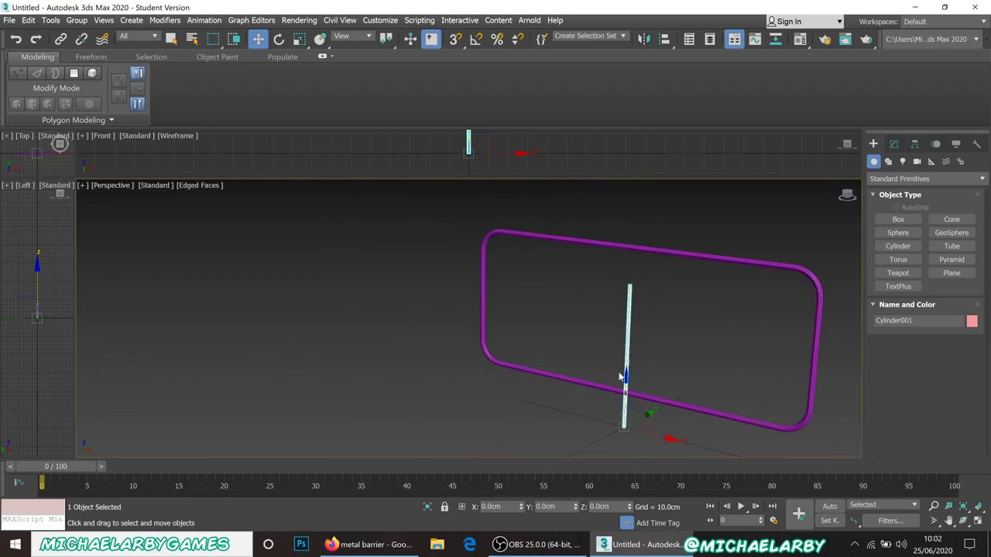
Step: Raise the cylinder along Z and slide it along Y onto the bottom rail
{"action": "left_click_drag", "start_coordinate": [627, 378], "coordinate": [628, 345]}
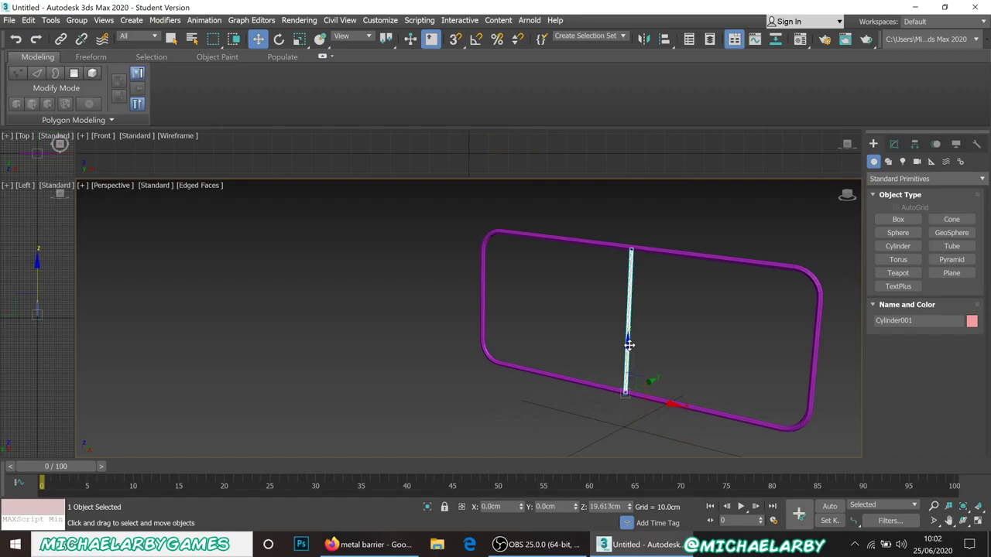
{"action": "scroll", "coordinate": [628, 371], "scroll_direction": "up", "scroll_amount": 10}
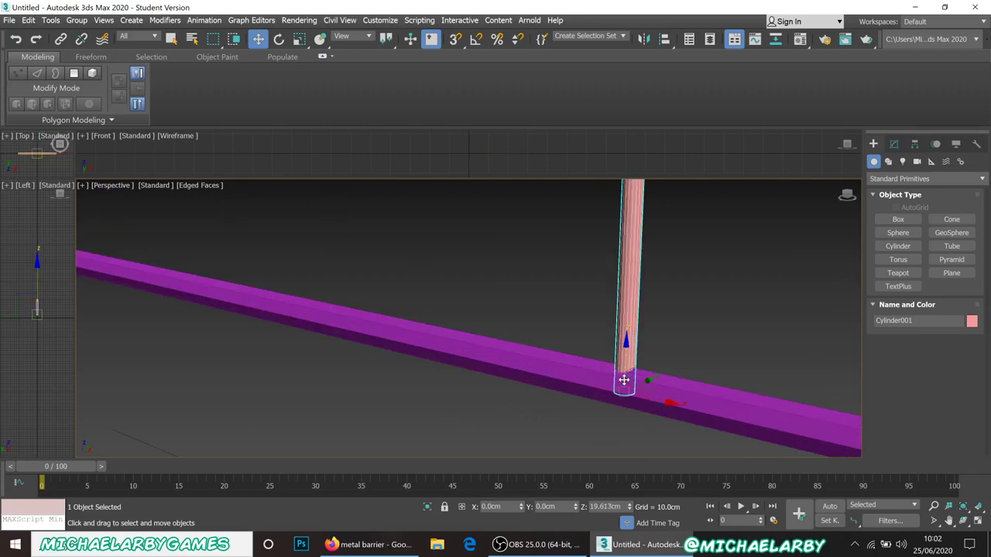
{"action": "mouse_move", "coordinate": [624, 380]}
{"action": "middle_mouse_down", "text": "alt"}
{"action": "mouse_move", "coordinate": [594, 368]}
{"action": "mouse_move", "coordinate": [619, 380]}
{"action": "middle_mouse_up", "text": "alt"}
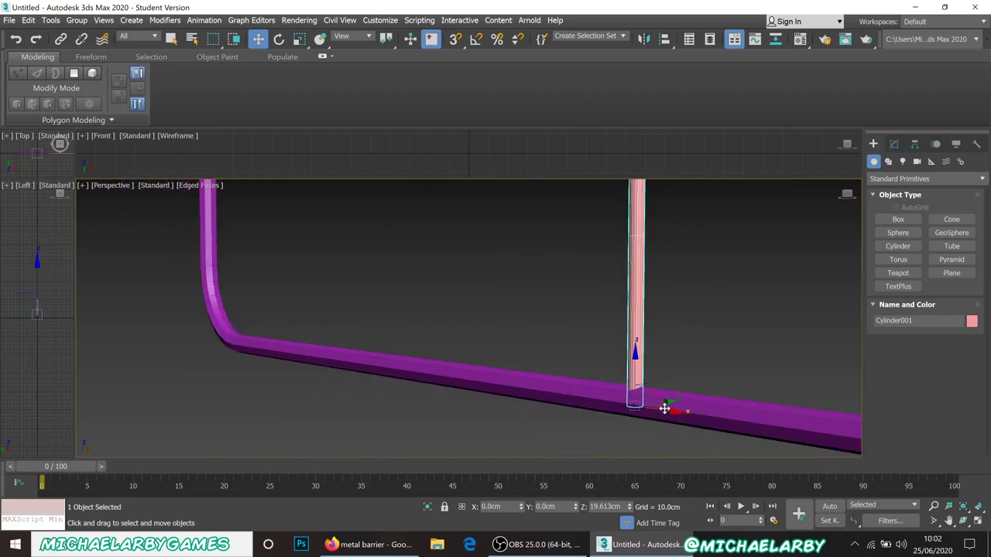
{"action": "left_click_drag", "start_coordinate": [664, 404], "coordinate": [586, 431]}
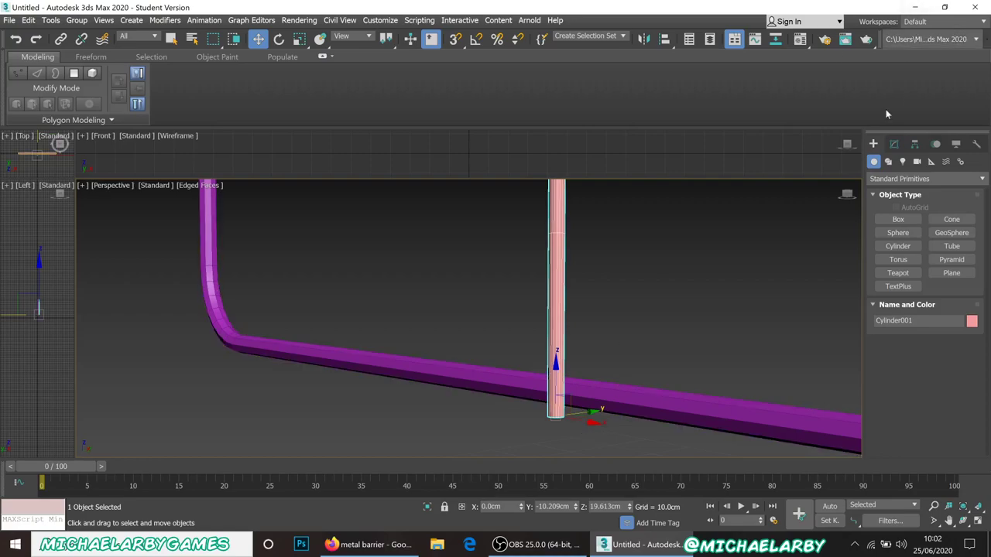
Step: Reduce the cylinder to 1 height segment and 4 sides
{"action": "left_click", "coordinate": [894, 144]}
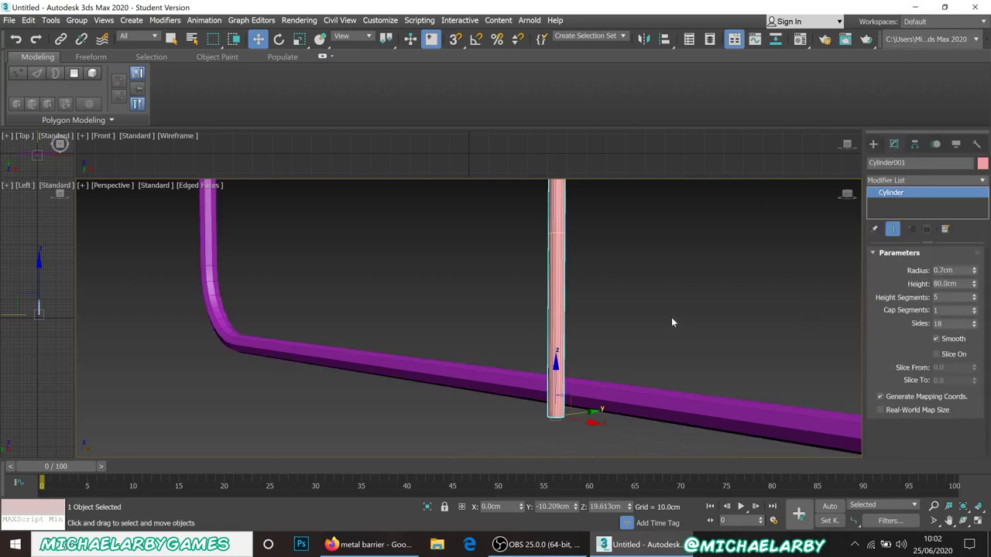
{"action": "middle_click_drag", "start_coordinate": [671, 323], "coordinate": [695, 526]}
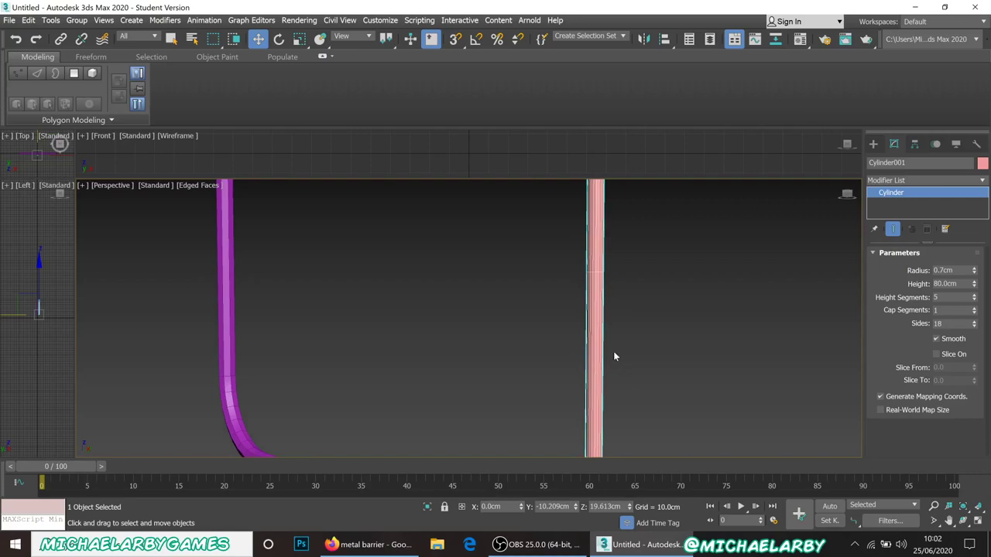
{"action": "middle_click_drag", "start_coordinate": [614, 356], "coordinate": [601, 295], "text": "alt"}
{"action": "key", "text": "shift+z"}
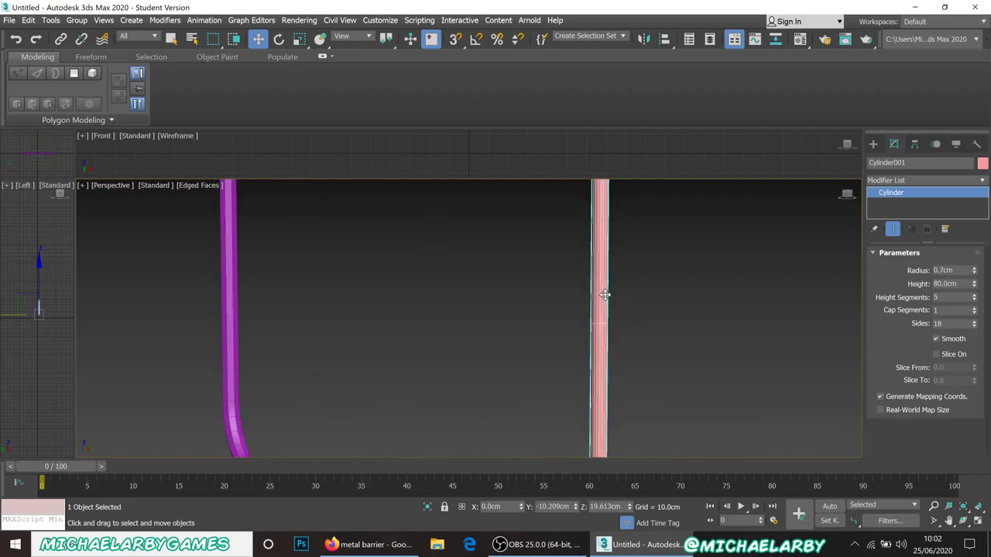
{"action": "left_click_drag", "start_coordinate": [975, 300], "coordinate": [972, 313]}
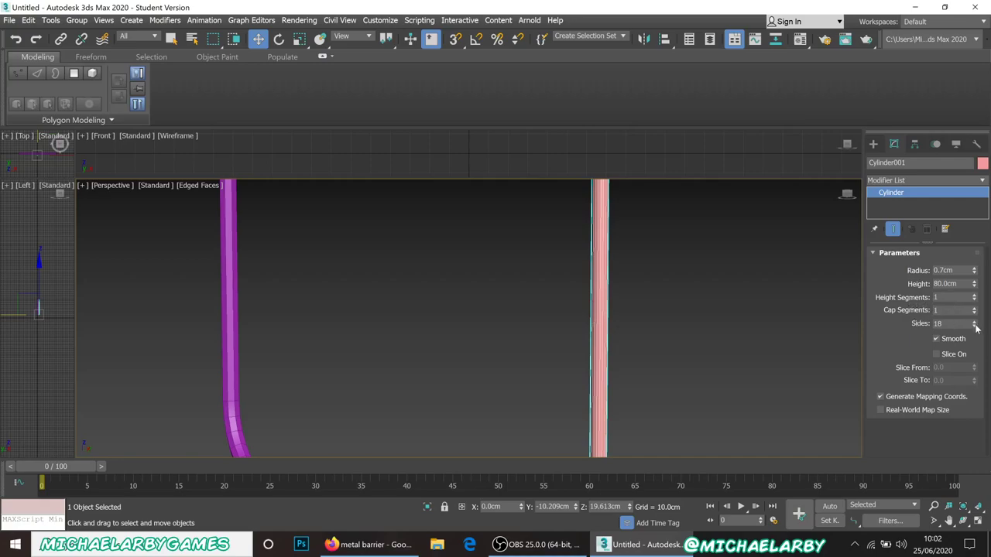
{"action": "left_click_drag", "start_coordinate": [975, 328], "coordinate": [973, 325]}
Step: Orbit around the barrier frame and check the thin pole's placement
{"action": "left_click", "coordinate": [655, 315]}
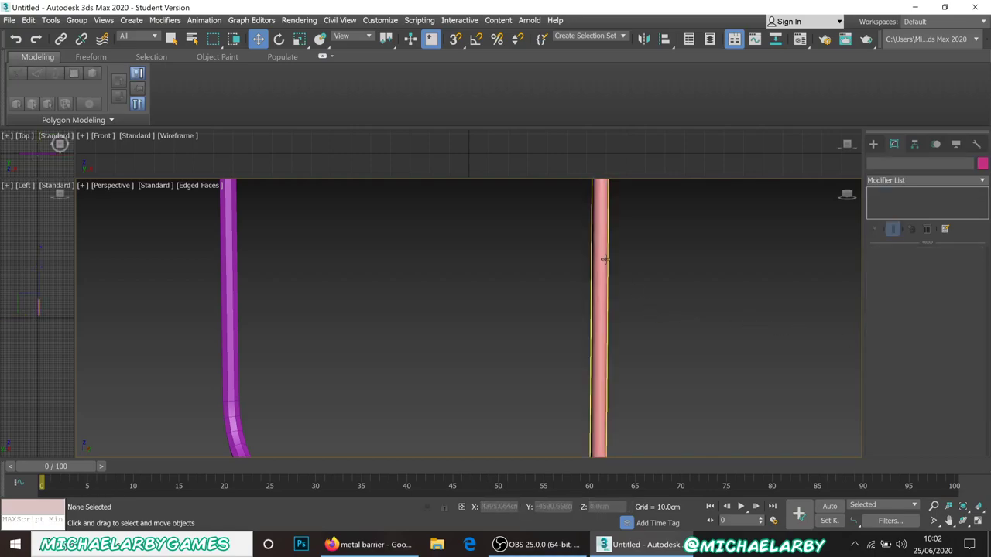
{"action": "scroll", "coordinate": [539, 245], "scroll_direction": "down", "scroll_amount": 4}
{"action": "middle_click_drag", "start_coordinate": [548, 253], "coordinate": [534, 353], "text": "alt"}
{"action": "scroll", "coordinate": [544, 336], "scroll_direction": "up", "scroll_amount": 6}
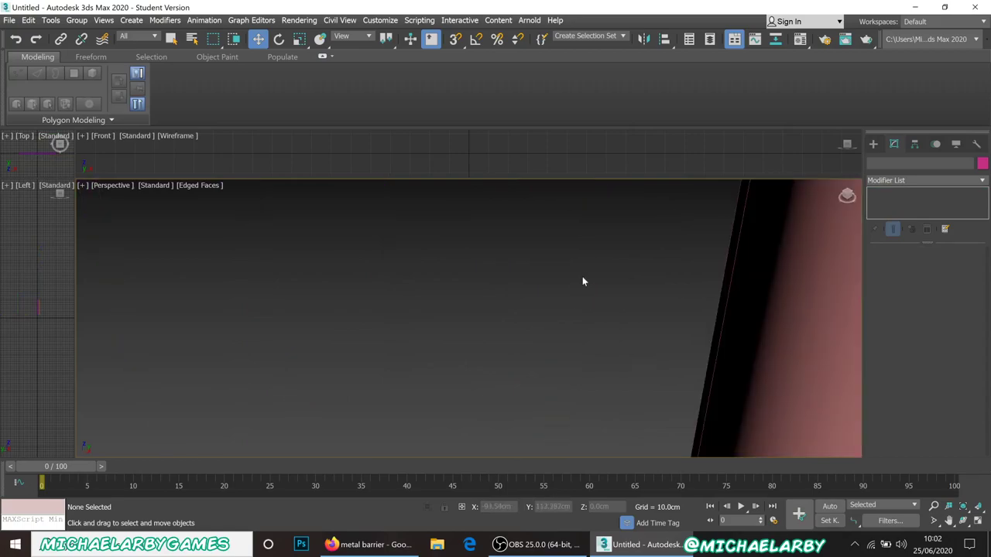
{"action": "scroll", "coordinate": [582, 277], "scroll_direction": "down", "scroll_amount": 5}
{"action": "scroll", "coordinate": [595, 263], "scroll_direction": "up", "scroll_amount": 8}
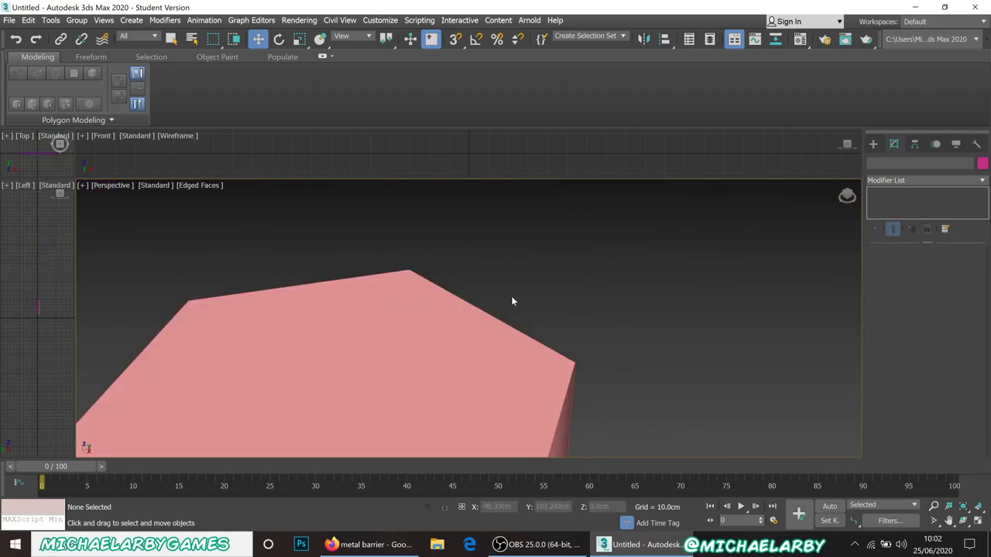
{"action": "scroll", "coordinate": [511, 301], "scroll_direction": "down", "scroll_amount": 5}
{"action": "left_click", "coordinate": [496, 288]}
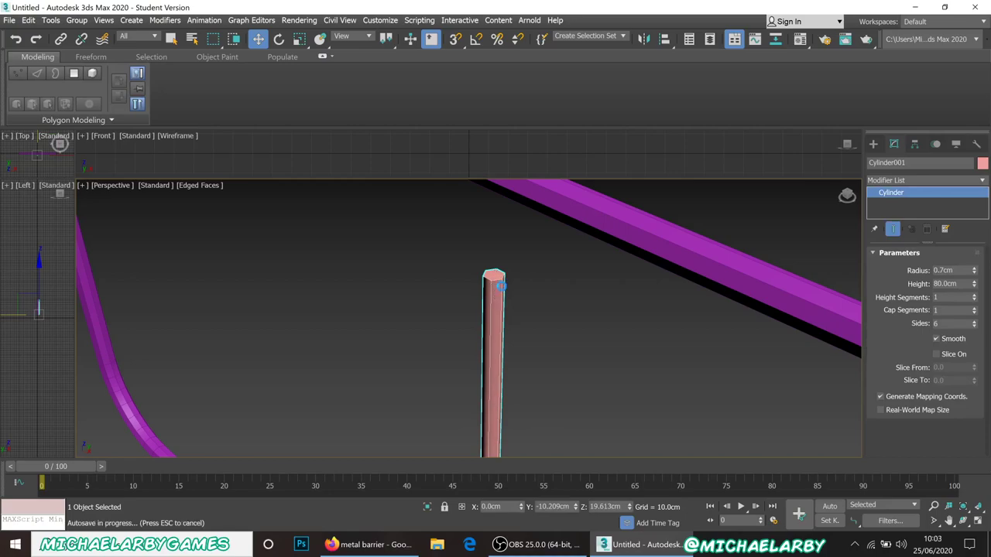
{"action": "scroll", "coordinate": [493, 272], "scroll_direction": "down", "scroll_amount": 5}
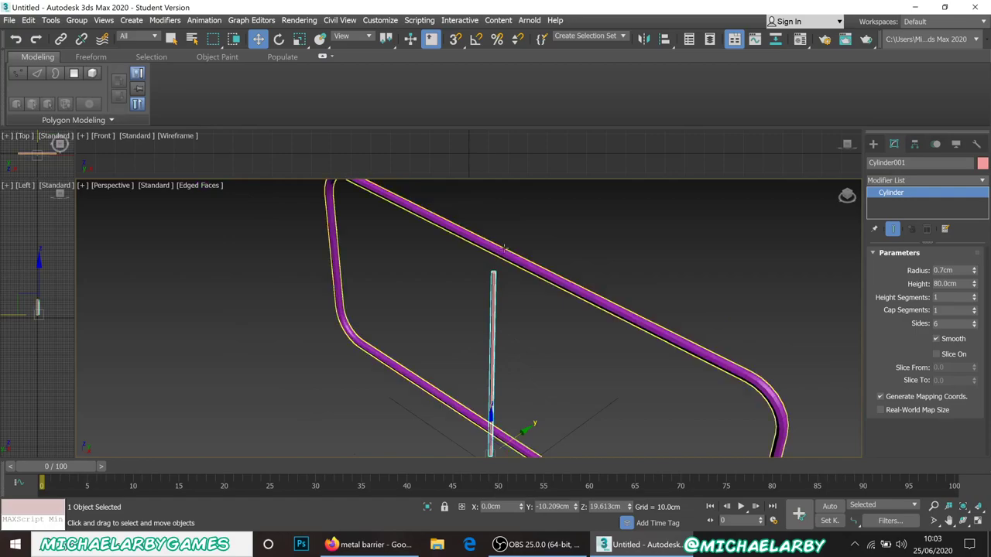
{"action": "left_click", "coordinate": [552, 244]}
{"action": "scroll", "coordinate": [551, 244], "scroll_direction": "up", "scroll_amount": 3}
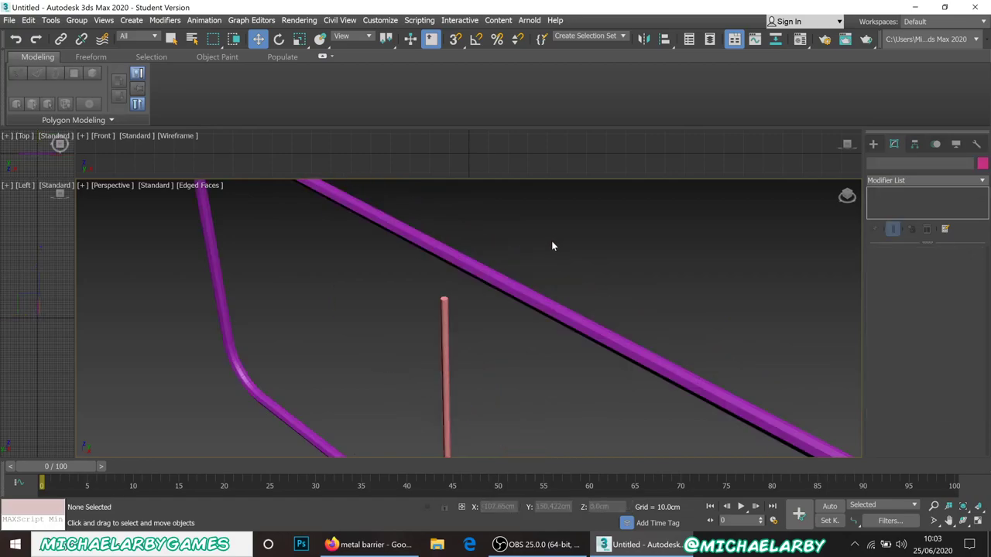
Step: Select the magenta barrier frame and turn off Edged Faces for plain shading
{"action": "left_click", "coordinate": [526, 293]}
{"action": "left_click", "coordinate": [523, 295]}
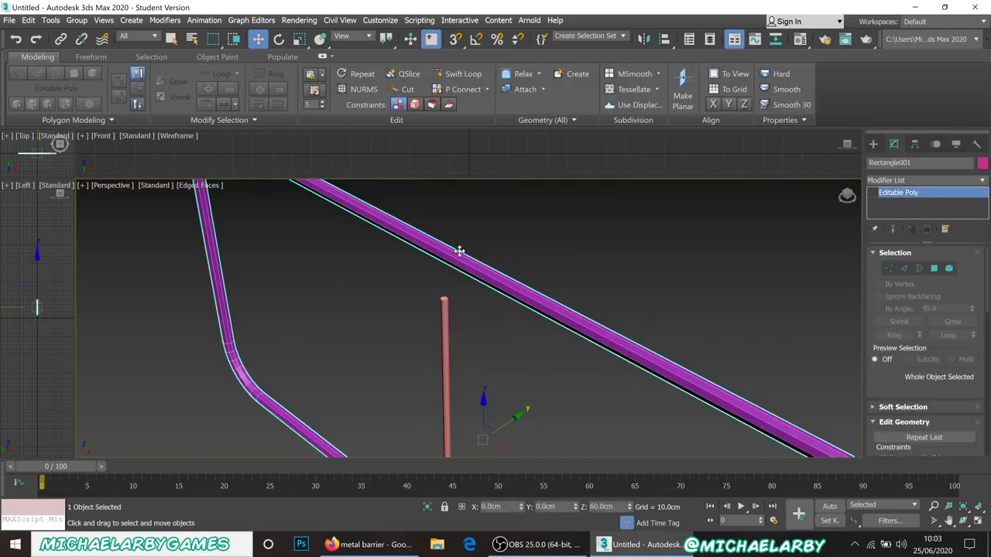
{"action": "scroll", "coordinate": [531, 283], "scroll_direction": "up", "scroll_amount": 2}
{"action": "scroll", "coordinate": [519, 294], "scroll_direction": "up", "scroll_amount": 3}
{"action": "scroll", "coordinate": [513, 301], "scroll_direction": "down", "scroll_amount": 4}
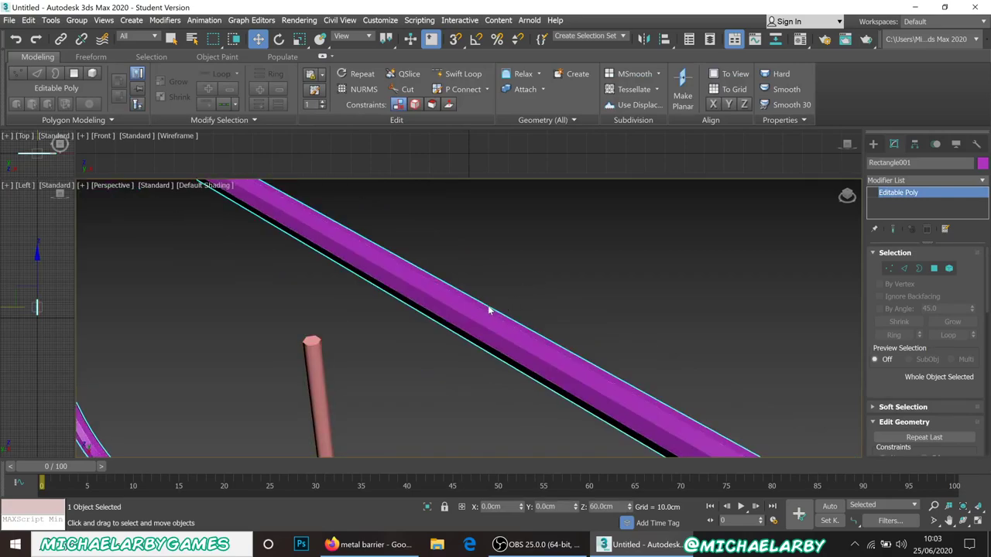
{"action": "key", "text": "F4"}
{"action": "key", "text": "F4"}
{"action": "scroll", "coordinate": [457, 295], "scroll_direction": "down", "scroll_amount": 2}
{"action": "scroll", "coordinate": [457, 295], "scroll_direction": "up", "scroll_amount": 1}
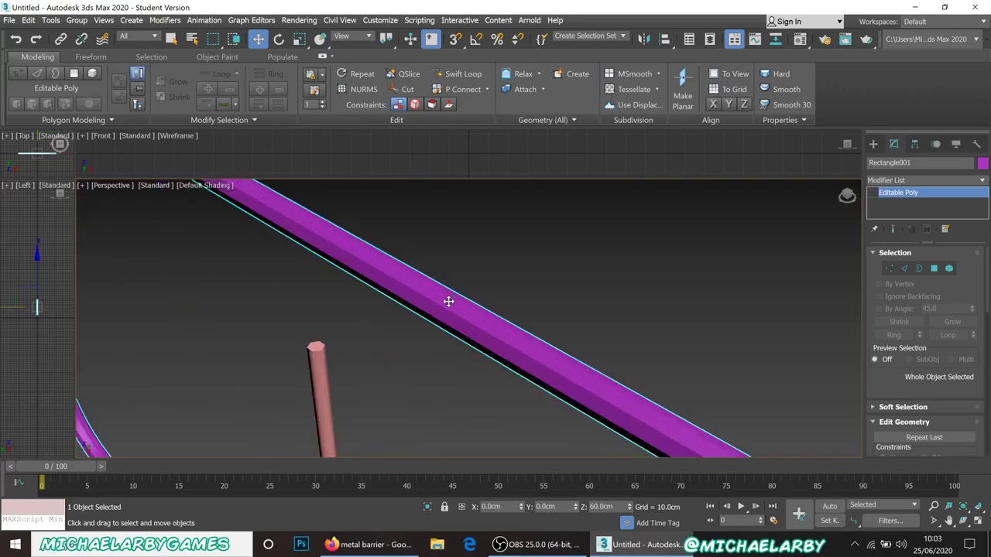
{"action": "scroll", "coordinate": [454, 289], "scroll_direction": "down", "scroll_amount": 2}
{"action": "scroll", "coordinate": [421, 328], "scroll_direction": "up", "scroll_amount": 1}
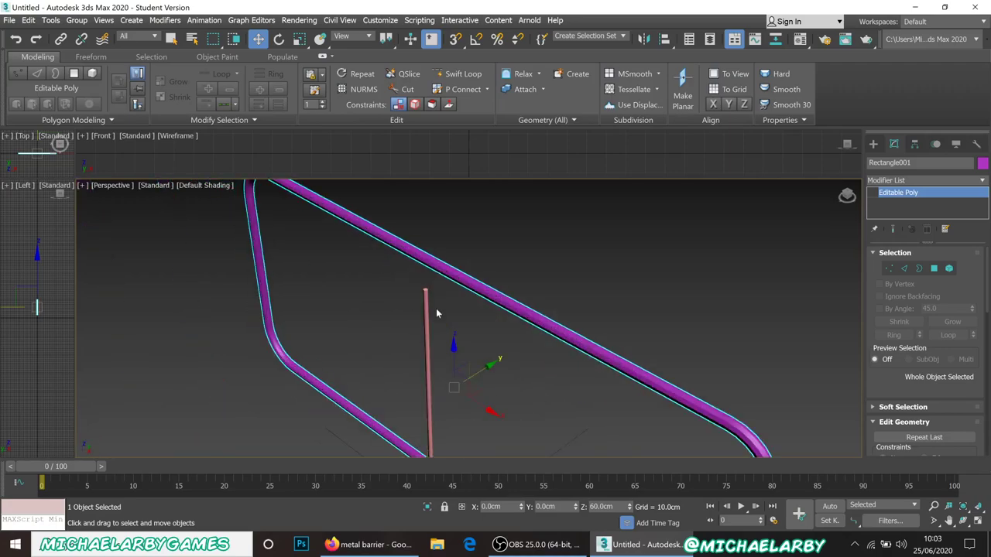
Step: Convert the pole Cylinder001 to an Editable Poly
{"action": "left_click", "coordinate": [426, 317]}
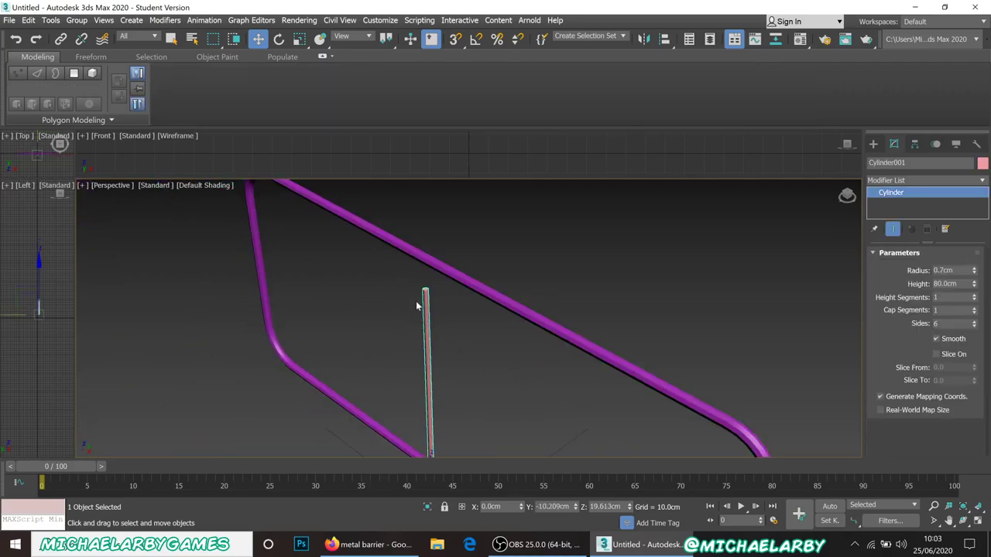
{"action": "right_click", "coordinate": [425, 306]}
{"action": "mouse_move", "coordinate": [500, 445]}
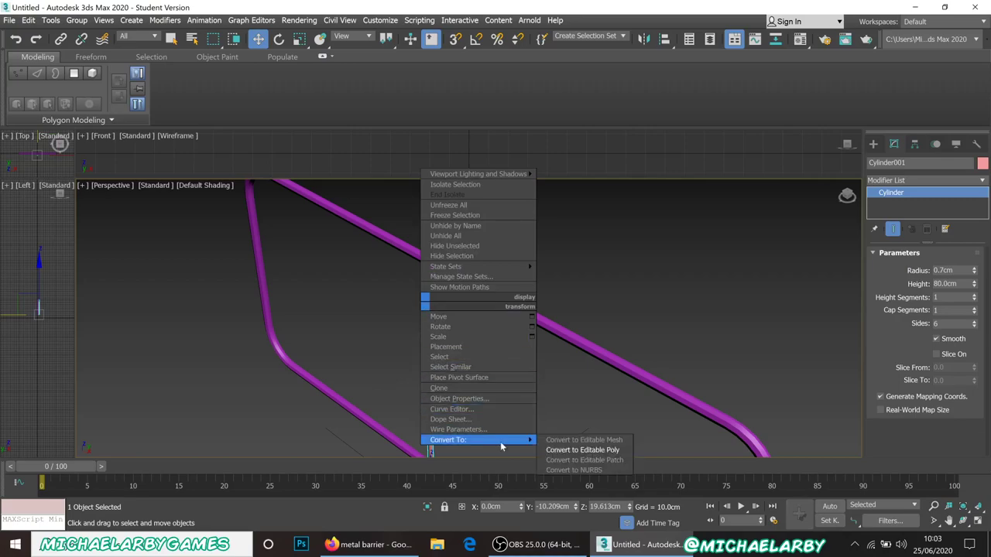
{"action": "left_click", "coordinate": [572, 451]}
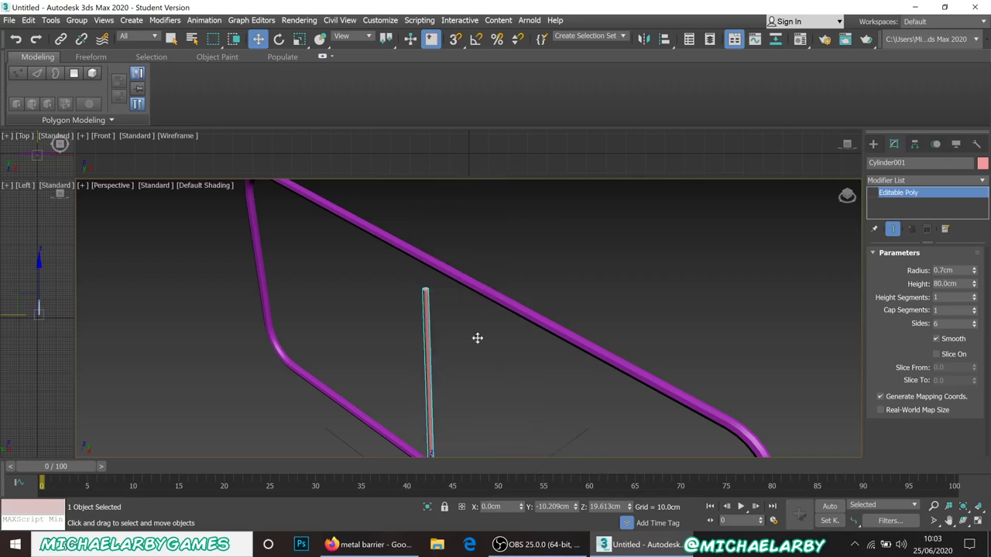
{"action": "scroll", "coordinate": [425, 291], "scroll_direction": "up", "scroll_amount": 2}
{"action": "scroll", "coordinate": [426, 291], "scroll_direction": "up", "scroll_amount": 4}
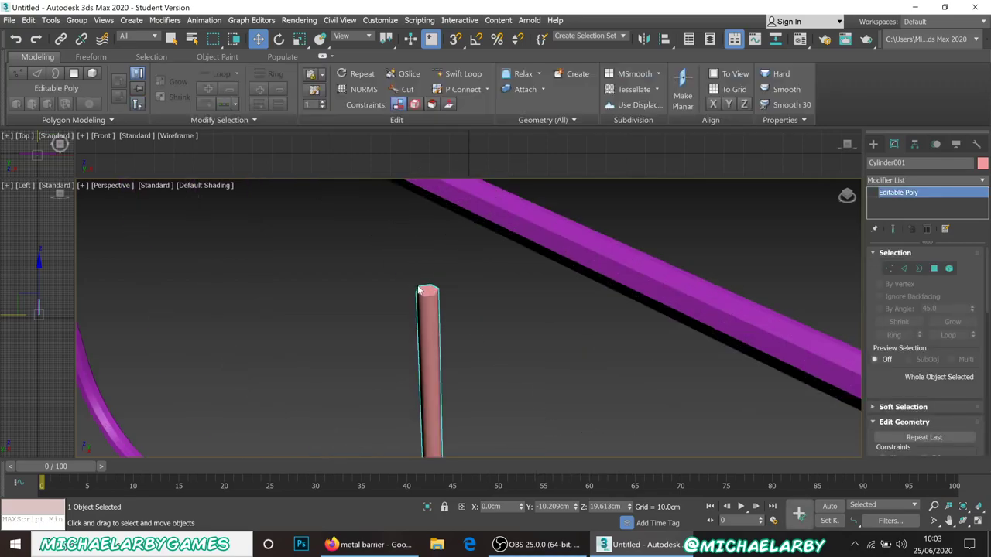
Step: At Polygon level, inspect the pole's top cap polygon and orbit toward its bottom end
{"action": "left_click", "coordinate": [939, 269]}
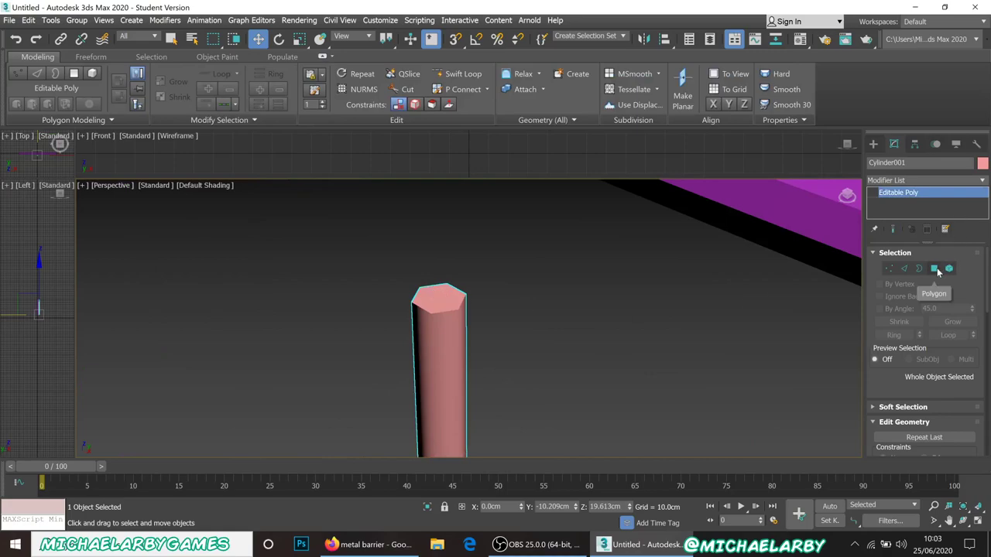
{"action": "left_click", "coordinate": [446, 305]}
{"action": "left_click", "coordinate": [440, 285]}
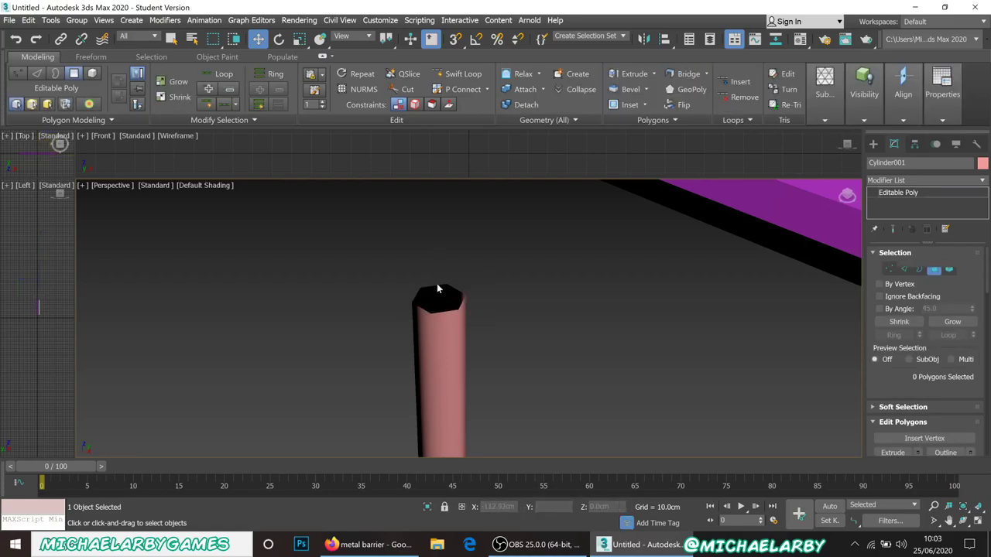
{"action": "scroll", "coordinate": [438, 288], "scroll_direction": "down", "scroll_amount": 6}
{"action": "scroll", "coordinate": [444, 346], "scroll_direction": "up", "scroll_amount": 10}
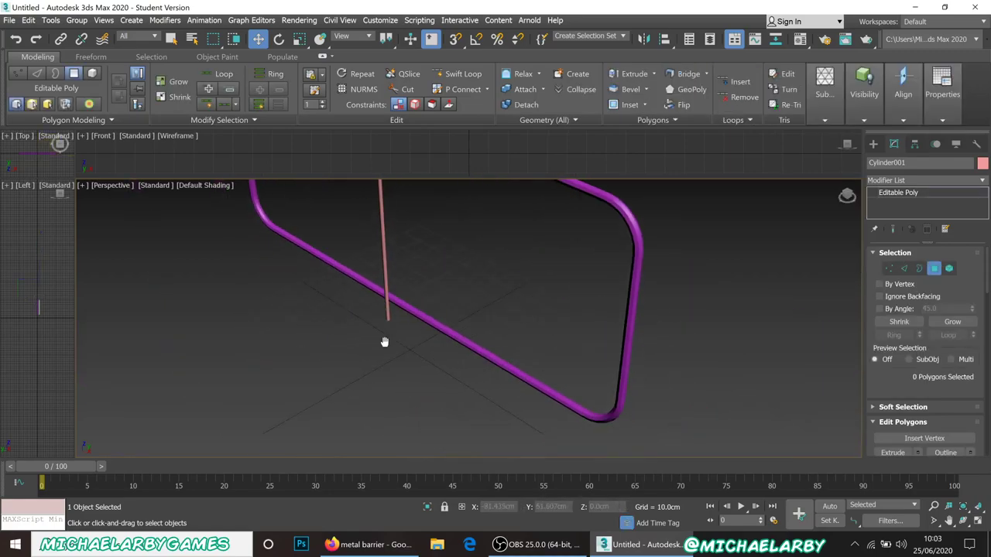
{"action": "scroll", "coordinate": [387, 300], "scroll_direction": "up", "scroll_amount": 8}
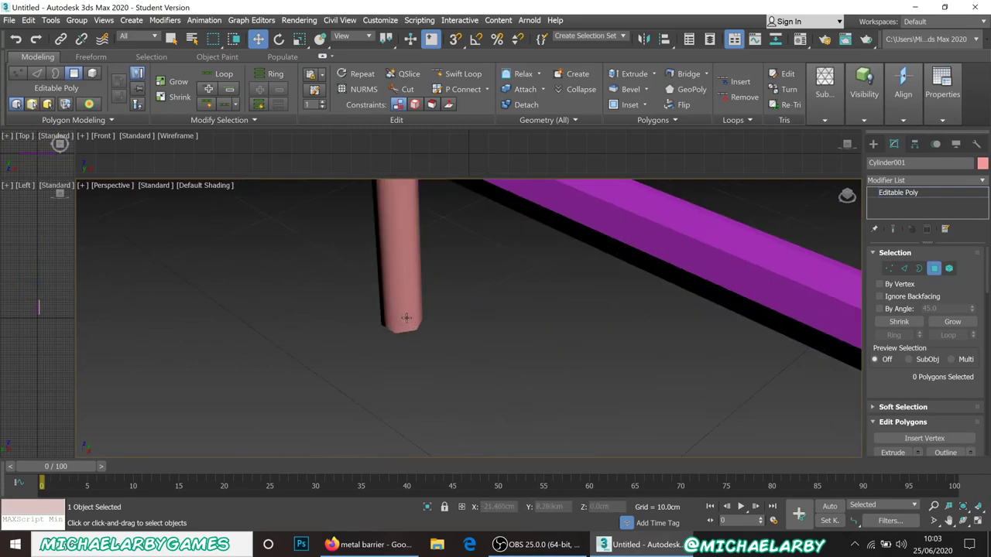
{"action": "middle_click_drag", "start_coordinate": [392, 296], "coordinate": [380, 234], "text": "alt"}
{"action": "scroll", "coordinate": [371, 240], "scroll_direction": "down", "scroll_amount": 3}
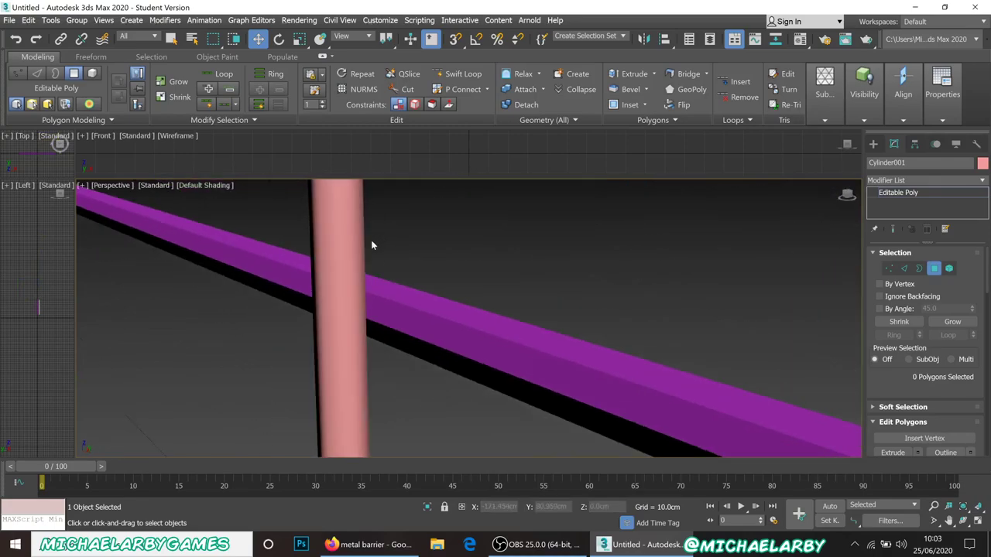
{"action": "scroll", "coordinate": [369, 376], "scroll_direction": "down", "scroll_amount": 4}
{"action": "scroll", "coordinate": [362, 327], "scroll_direction": "up", "scroll_amount": 5}
{"action": "scroll", "coordinate": [363, 317], "scroll_direction": "up", "scroll_amount": 3}
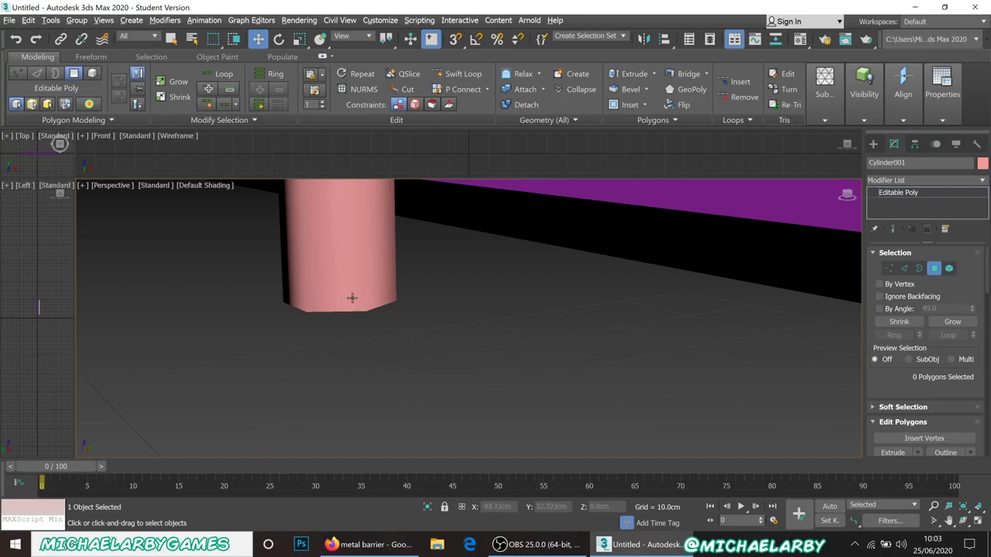
Step: Inspect the pole's bottom cap polygon, then return to object level
{"action": "middle_click_drag", "start_coordinate": [351, 298], "coordinate": [255, 261], "text": "alt"}
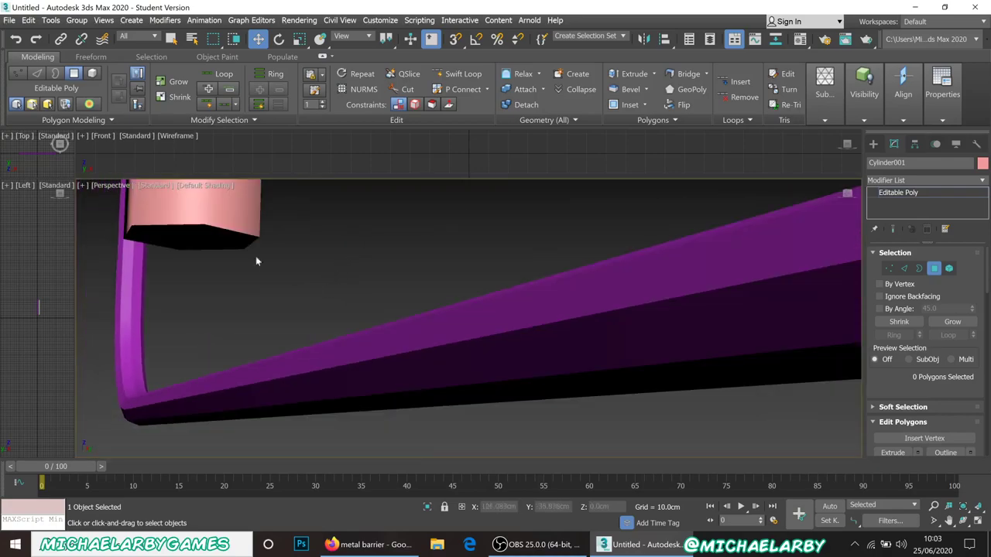
{"action": "left_click", "coordinate": [206, 233]}
{"action": "left_click", "coordinate": [322, 292]}
{"action": "middle_click_drag", "start_coordinate": [322, 292], "coordinate": [410, 353], "text": "alt"}
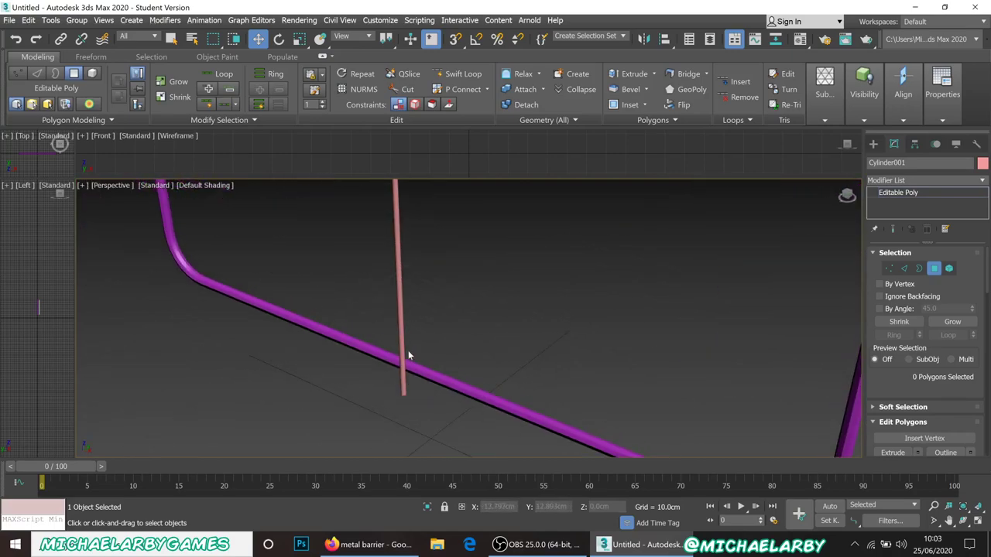
{"action": "scroll", "coordinate": [397, 337], "scroll_direction": "down", "scroll_amount": 3}
{"action": "scroll", "coordinate": [372, 302], "scroll_direction": "up", "scroll_amount": 3}
{"action": "scroll", "coordinate": [372, 300], "scroll_direction": "down", "scroll_amount": 2}
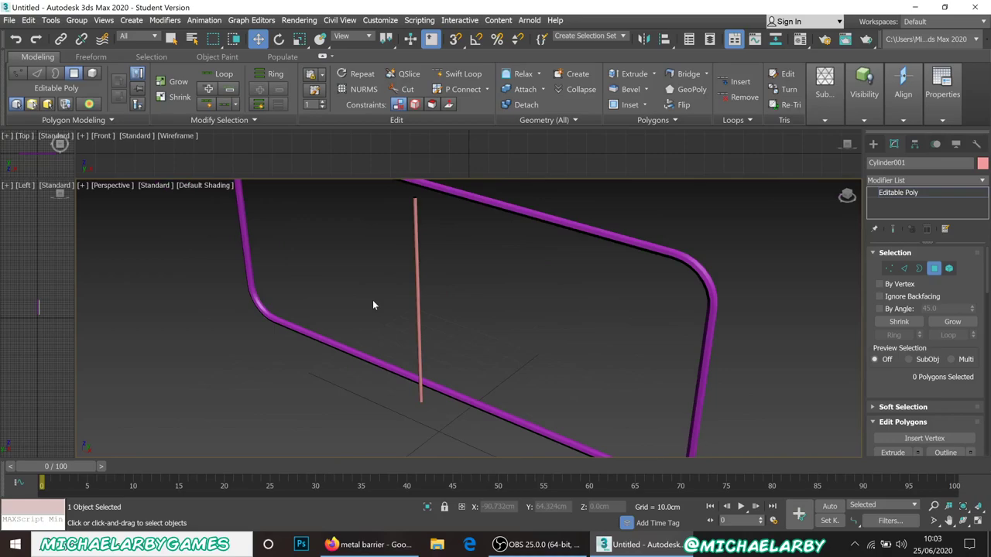
{"action": "scroll", "coordinate": [374, 298], "scroll_direction": "up", "scroll_amount": 1}
{"action": "middle_click_drag", "start_coordinate": [380, 304], "coordinate": [427, 352]}
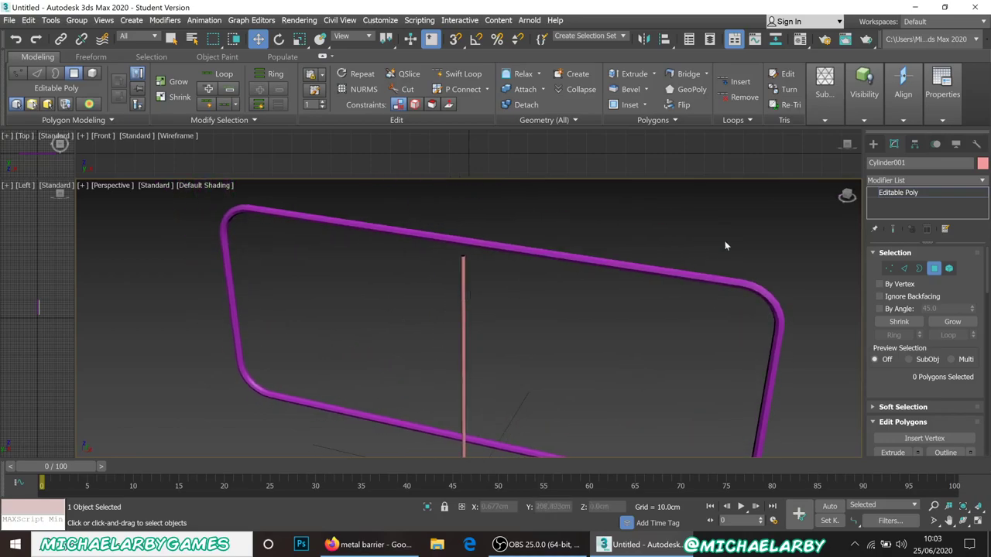
{"action": "left_click", "coordinate": [934, 268]}
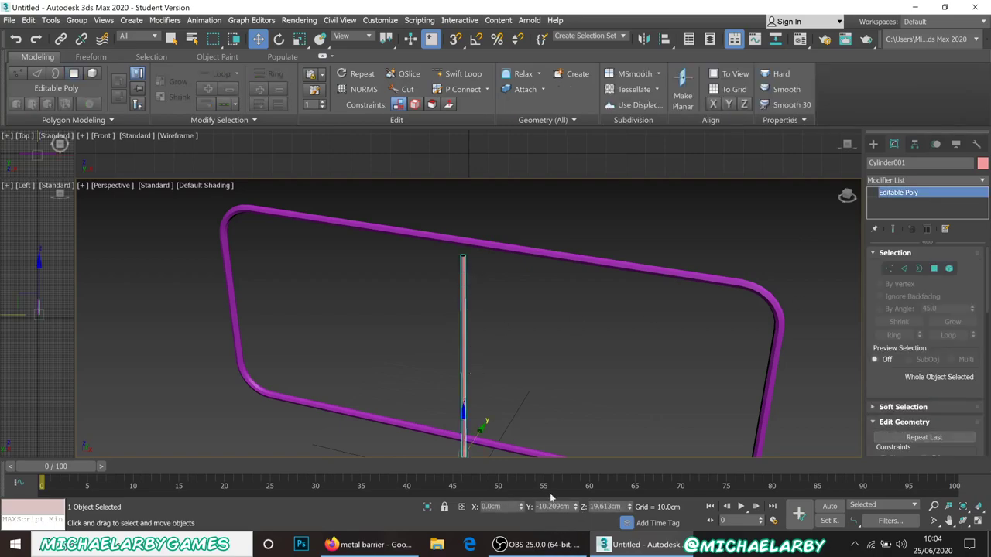
Step: Zero the pole's Y position, move it to the frame's left corner, and Shift-drag a copy rightward
{"action": "left_click", "coordinate": [454, 397]}
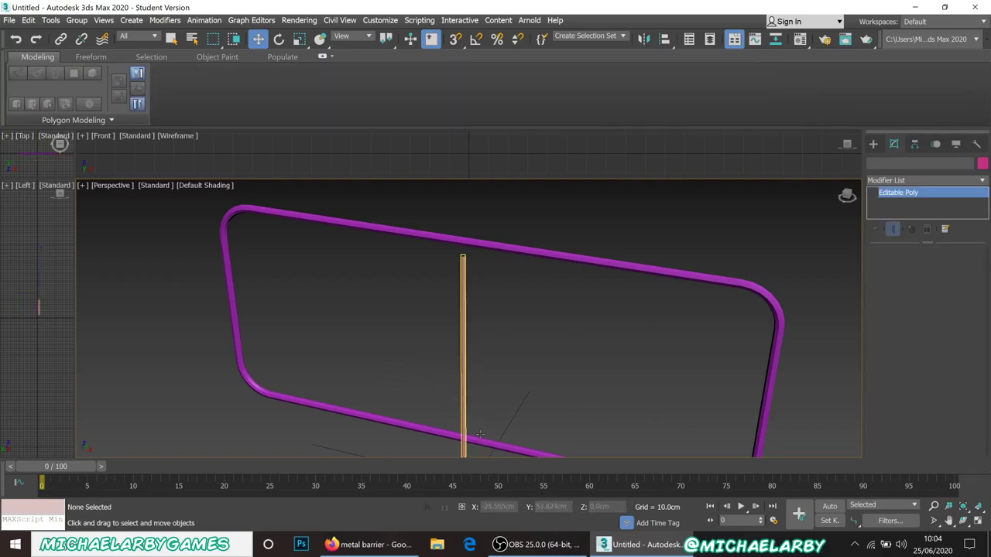
{"action": "left_click", "coordinate": [462, 396]}
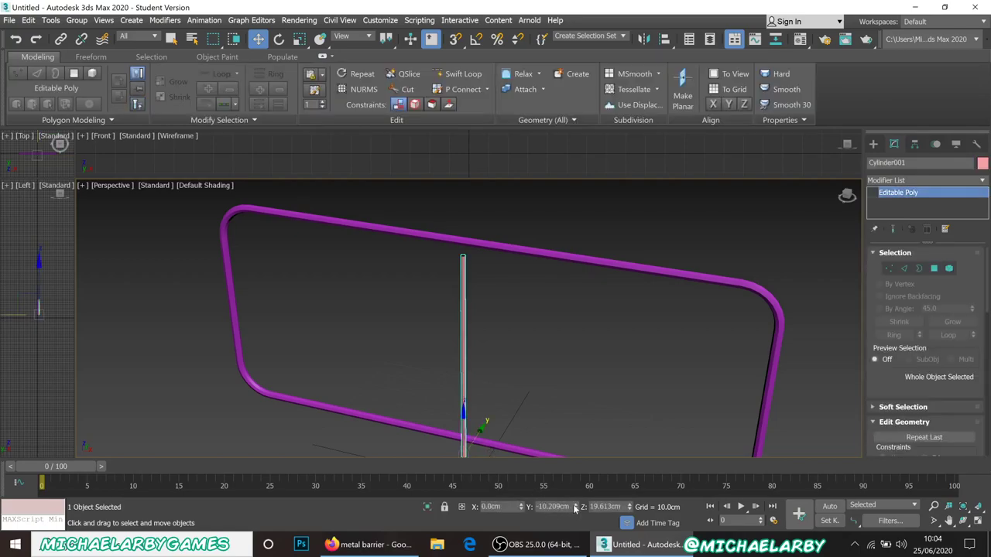
{"action": "right_click", "coordinate": [576, 507]}
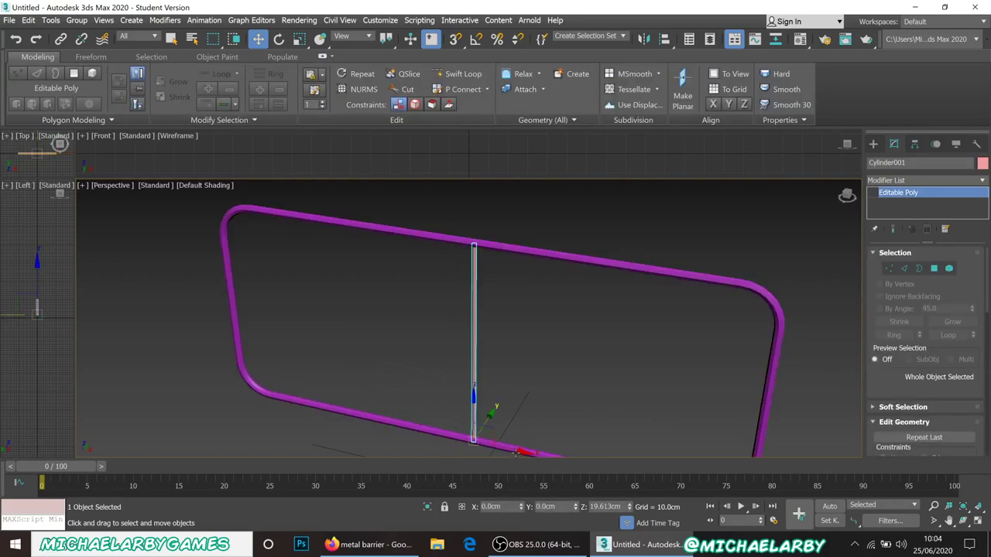
{"action": "left_click_drag", "start_coordinate": [518, 452], "coordinate": [315, 406]}
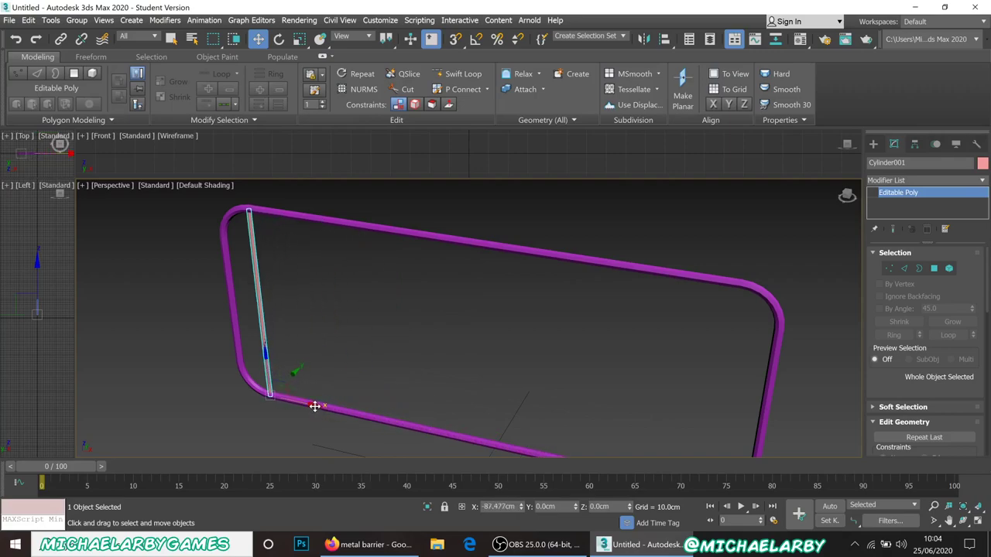
{"action": "middle_click_drag", "start_coordinate": [302, 353], "coordinate": [314, 343], "text": "alt"}
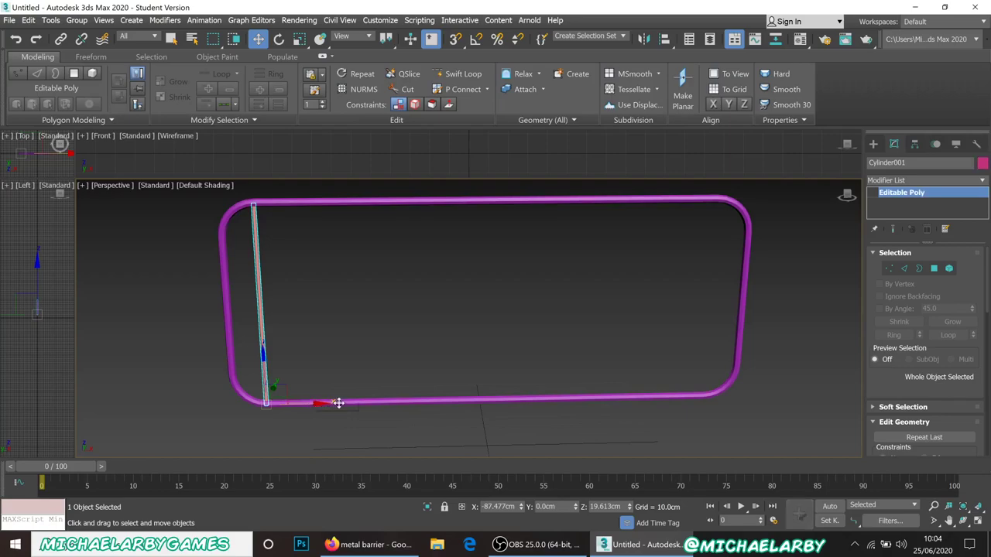
{"action": "mouse_move", "coordinate": [343, 401]}
{"action": "left_mouse_down", "text": "shift"}
{"action": "mouse_move", "coordinate": [383, 400]}
{"action": "mouse_move", "coordinate": [318, 403]}
{"action": "mouse_move", "coordinate": [341, 413]}
{"action": "left_mouse_up", "text": "shift"}
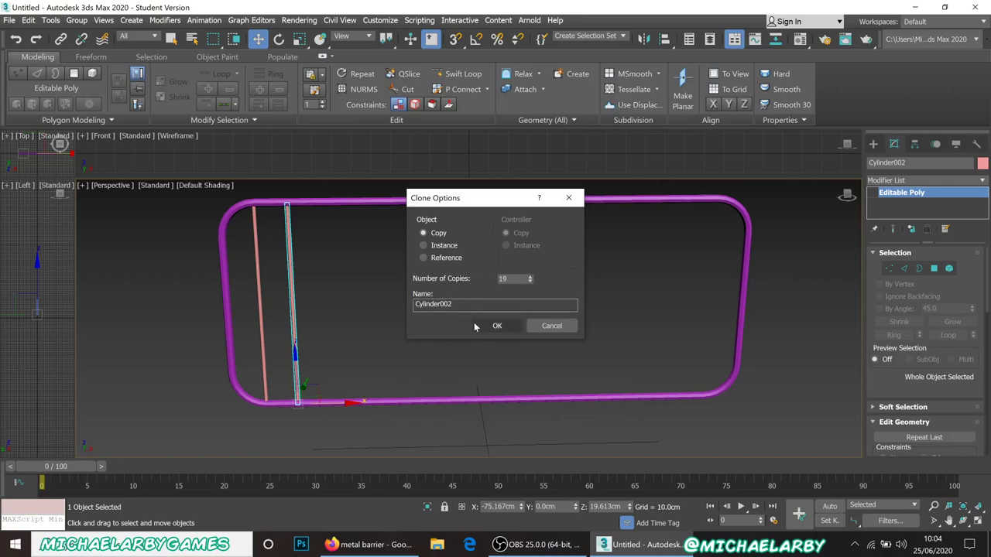
Step: Create 19 pole copies, then delete the four stray rods and the overhanging end rod
{"action": "left_click", "coordinate": [495, 326]}
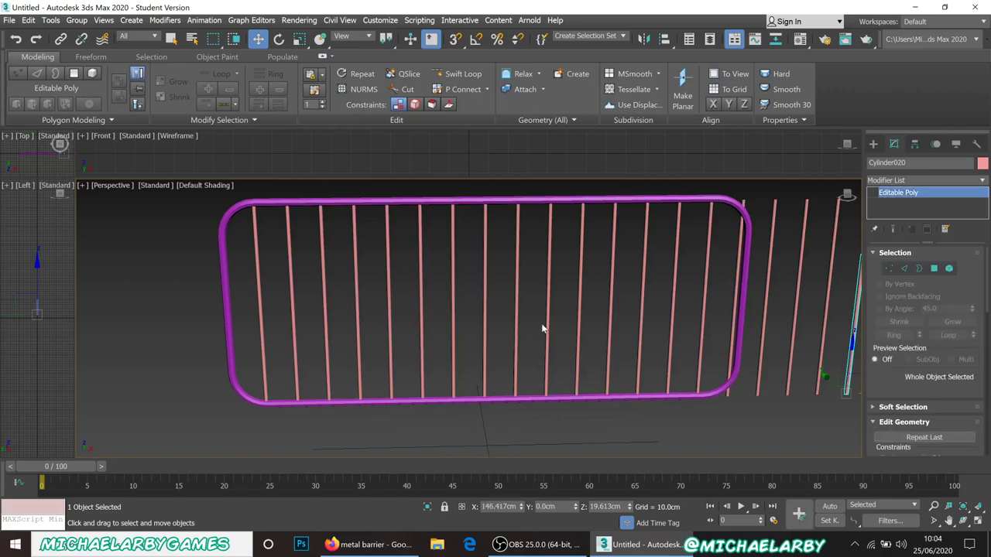
{"action": "middle_click_drag", "start_coordinate": [542, 329], "coordinate": [361, 330]}
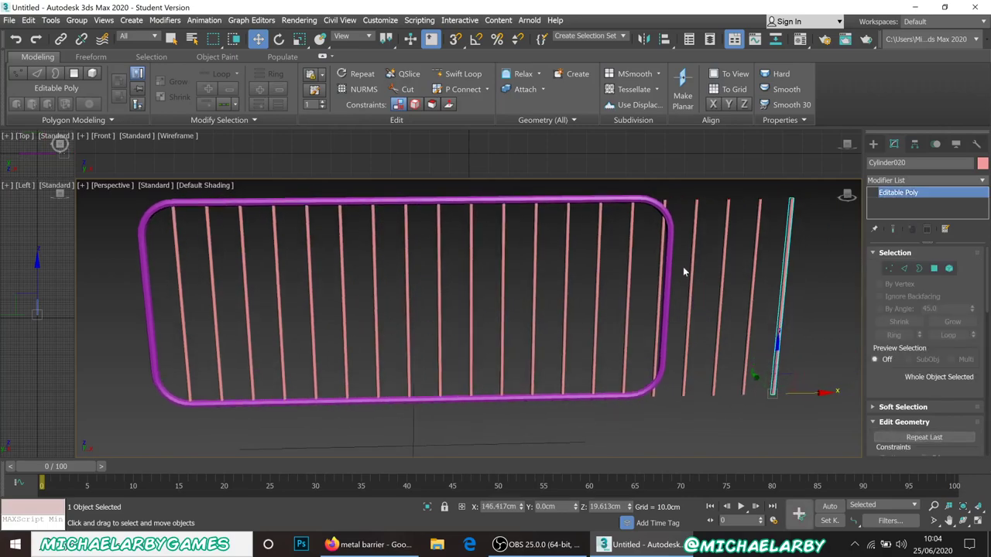
{"action": "left_click_drag", "start_coordinate": [813, 259], "coordinate": [686, 290]}
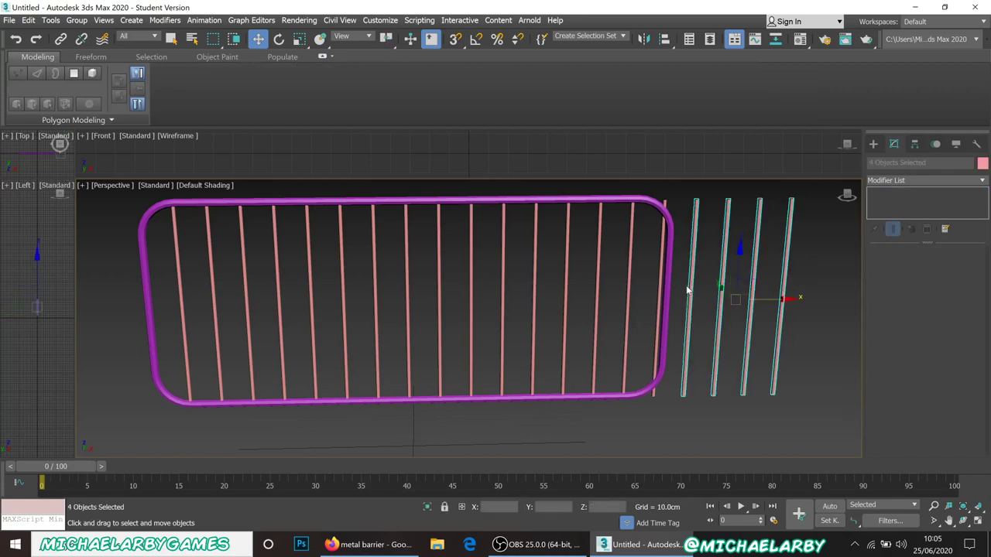
{"action": "key", "text": "Delete"}
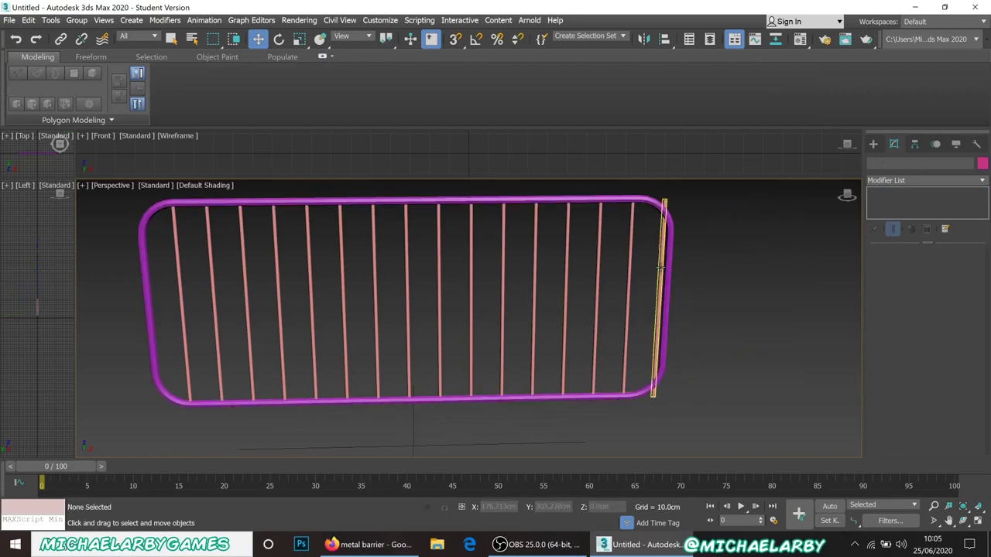
{"action": "left_click", "coordinate": [659, 267]}
{"action": "key", "text": "Delete"}
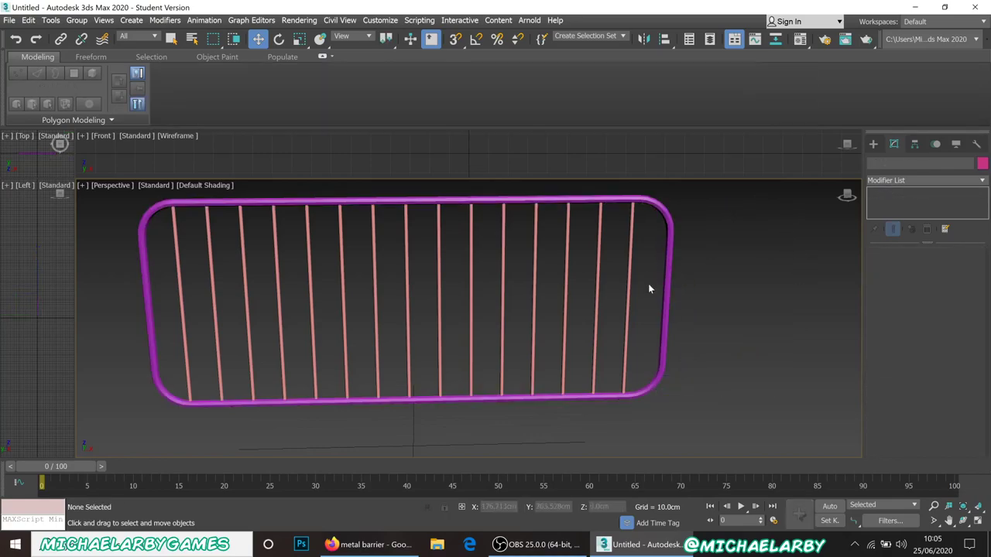
Step: Shift all the vertical bars slightly along X to centre them in the frame
{"action": "left_click_drag", "start_coordinate": [646, 276], "coordinate": [176, 310]}
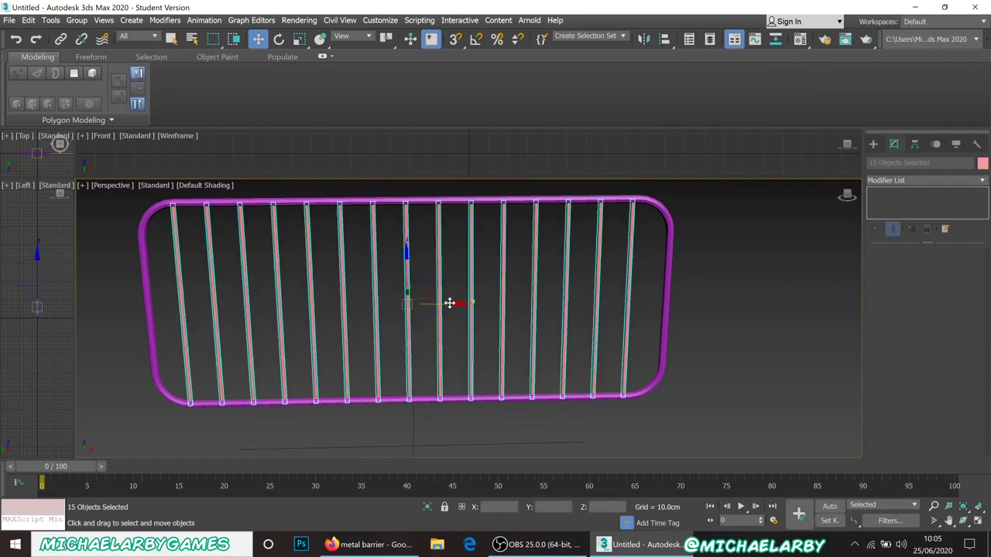
{"action": "left_click_drag", "start_coordinate": [449, 303], "coordinate": [452, 305]}
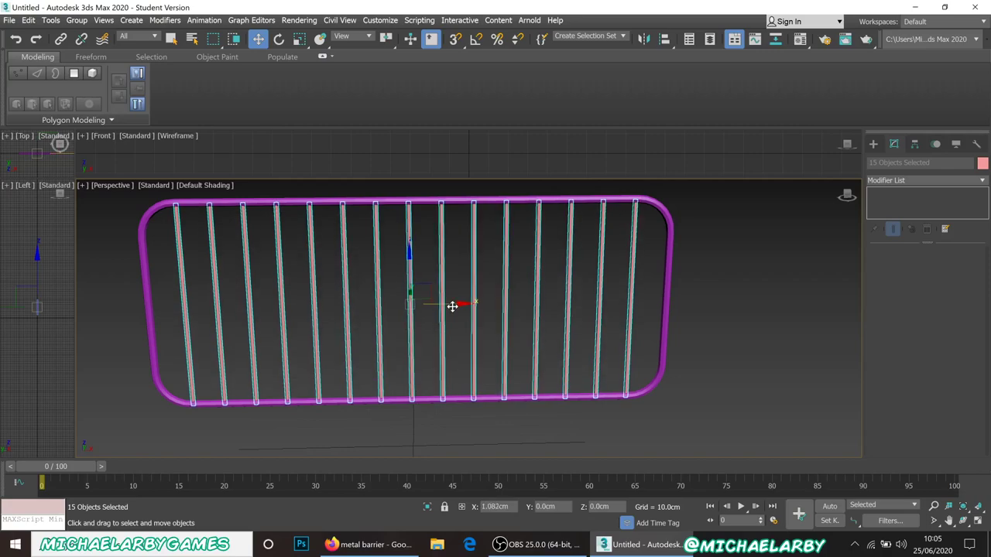
{"action": "left_click", "coordinate": [500, 416]}
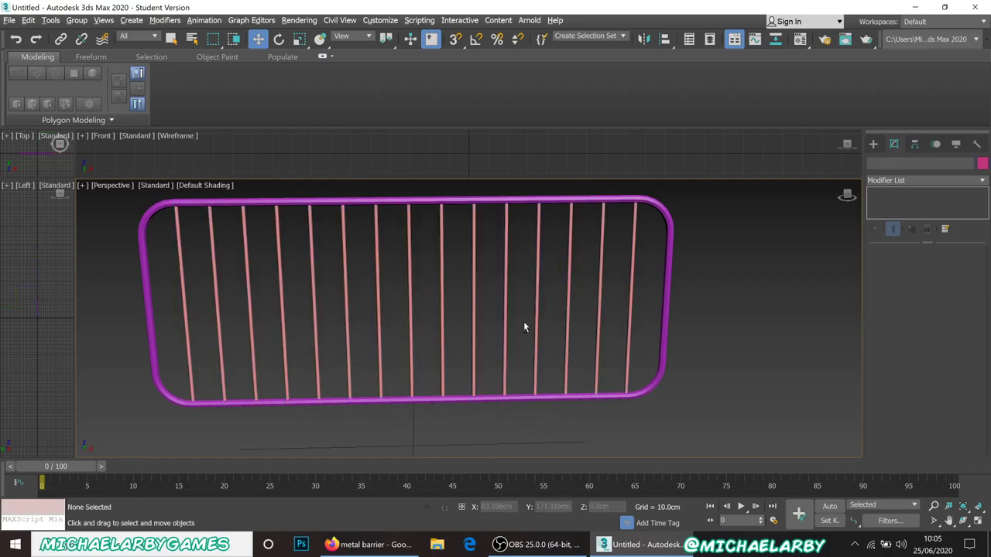
{"action": "middle_click_drag", "start_coordinate": [523, 321], "coordinate": [492, 324], "text": "alt"}
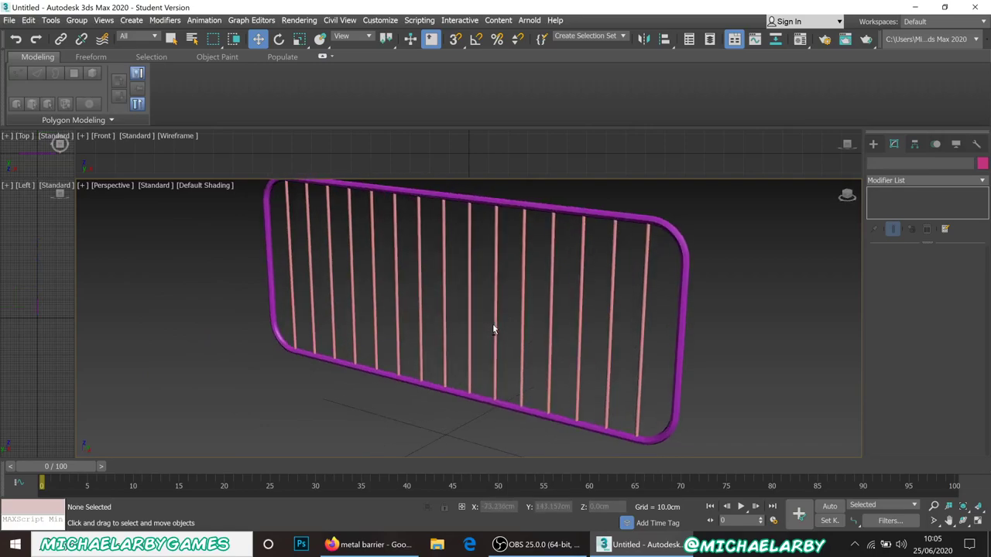
Step: Select the tube frame, enter Polygon level, and box-select all its polygons
{"action": "left_click", "coordinate": [627, 218]}
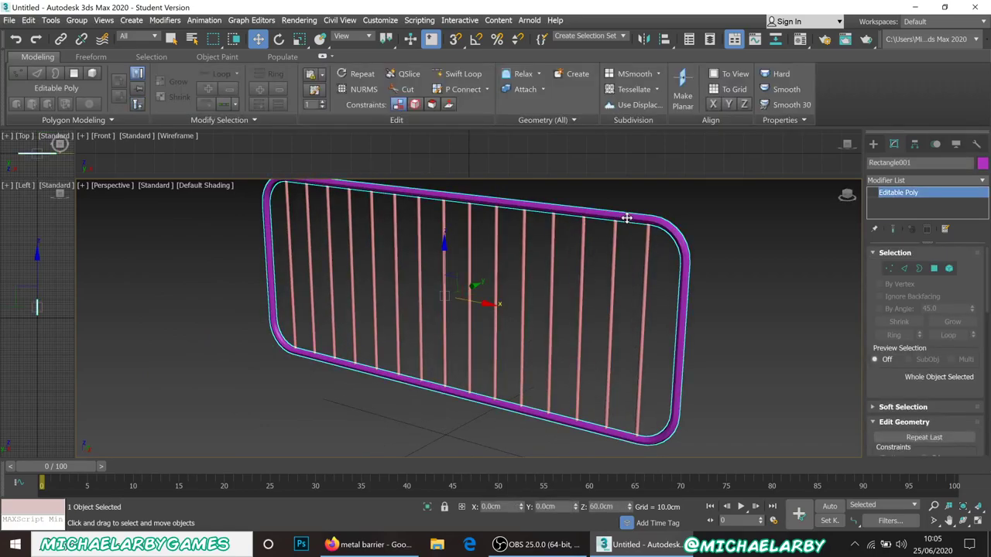
{"action": "scroll", "coordinate": [627, 218], "scroll_direction": "down", "scroll_amount": 2}
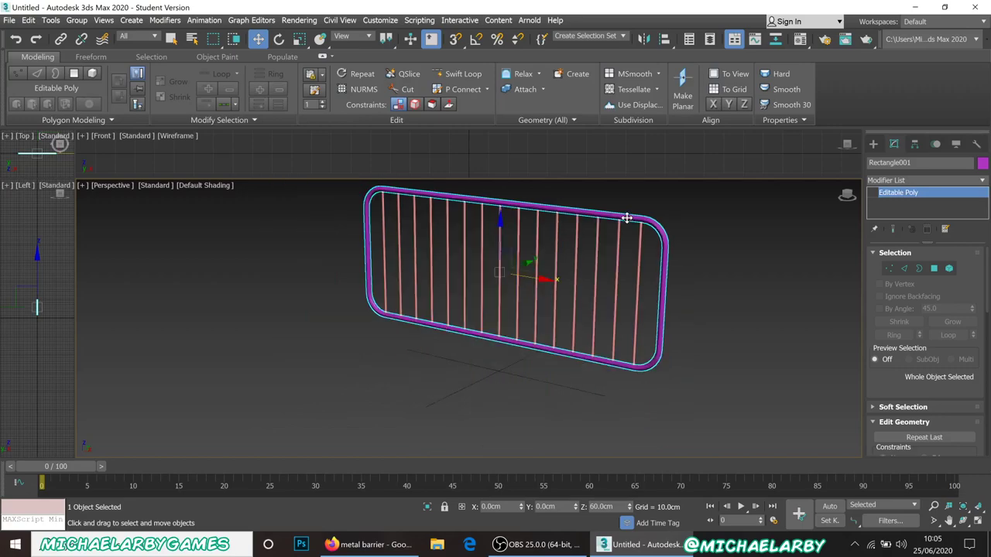
{"action": "left_click", "coordinate": [934, 268]}
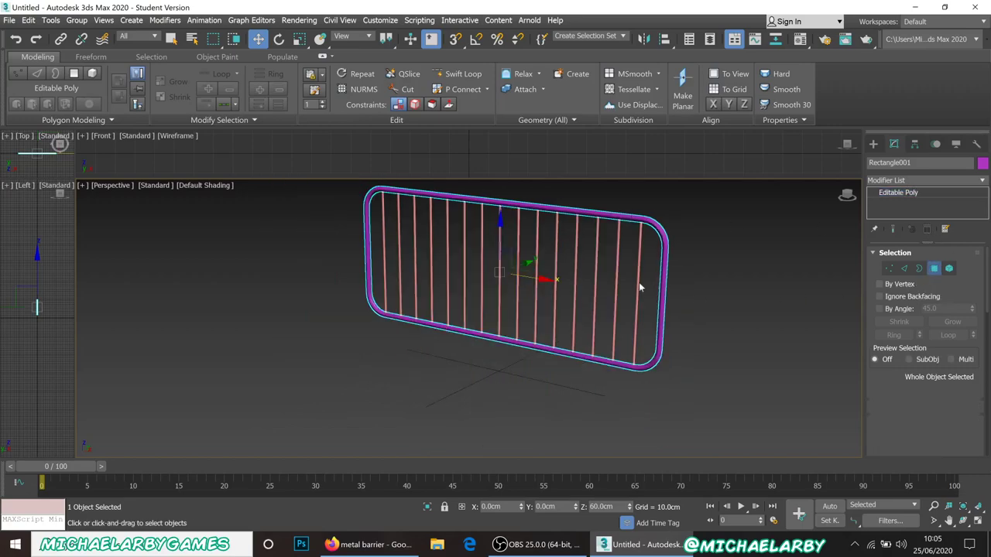
{"action": "middle_click_drag", "start_coordinate": [504, 293], "coordinate": [329, 267], "text": "alt"}
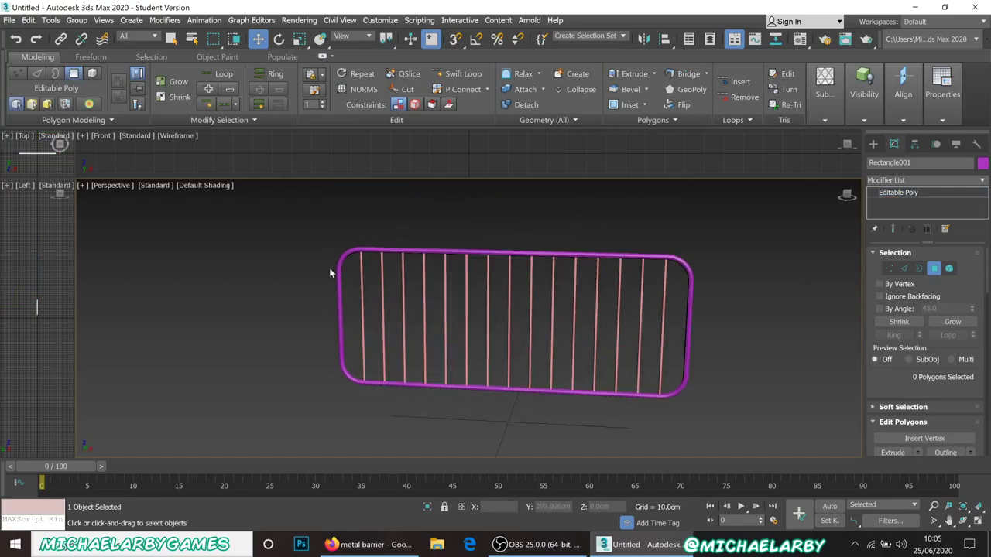
{"action": "scroll", "coordinate": [354, 276], "scroll_direction": "up", "scroll_amount": 8}
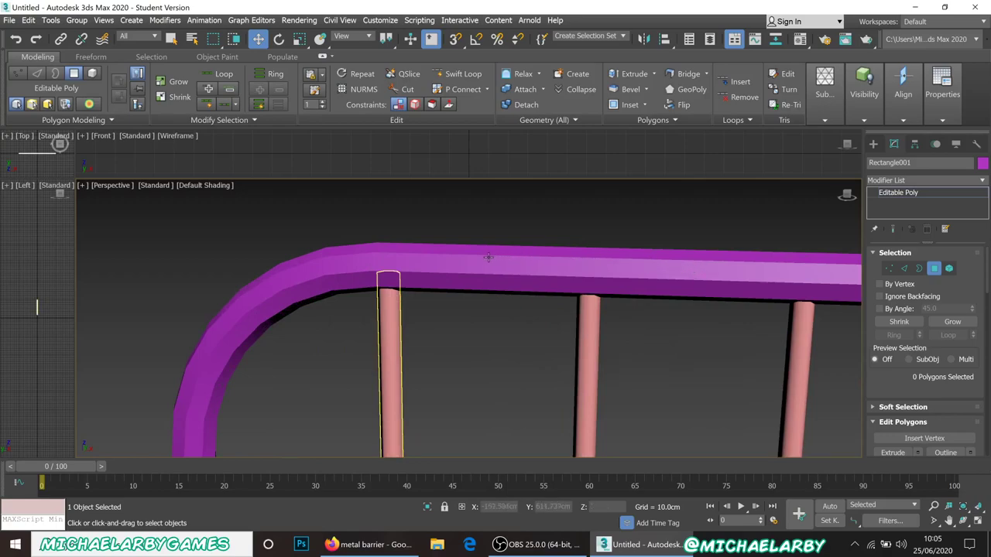
{"action": "scroll", "coordinate": [306, 256], "scroll_direction": "down", "scroll_amount": 2}
{"action": "scroll", "coordinate": [306, 251], "scroll_direction": "down", "scroll_amount": 6}
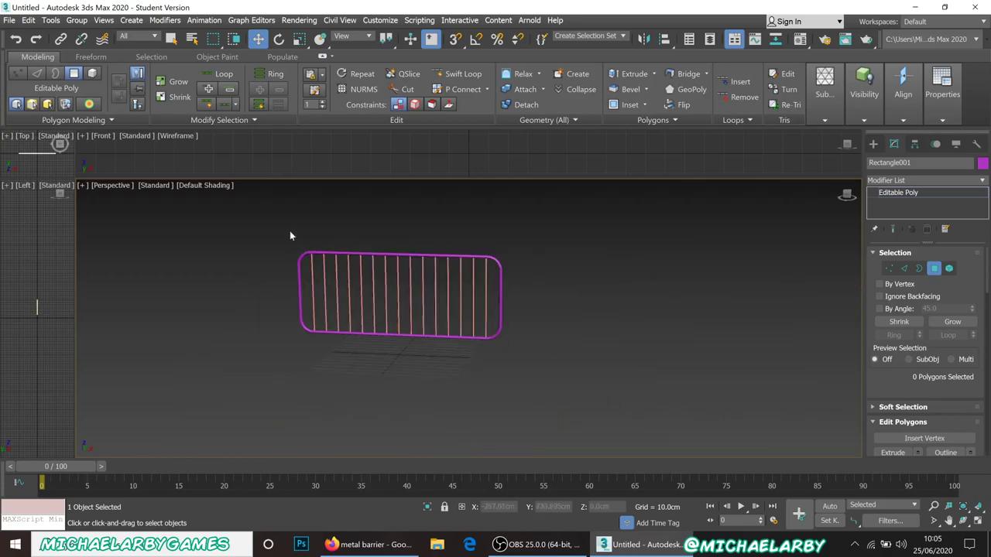
{"action": "left_click_drag", "start_coordinate": [275, 235], "coordinate": [664, 421]}
{"action": "mouse_move", "coordinate": [637, 329]}
{"action": "middle_mouse_down", "text": "alt"}
{"action": "mouse_move", "coordinate": [526, 328]}
{"action": "mouse_move", "coordinate": [549, 294]}
{"action": "mouse_move", "coordinate": [626, 309]}
{"action": "mouse_move", "coordinate": [629, 349]}
{"action": "mouse_move", "coordinate": [627, 333]}
{"action": "middle_mouse_up", "text": "alt"}
Step: Clear the frame polygons' existing smoothing groups so the rail shades as one group
{"action": "scroll", "coordinate": [929, 356], "scroll_direction": "down", "scroll_amount": 10}
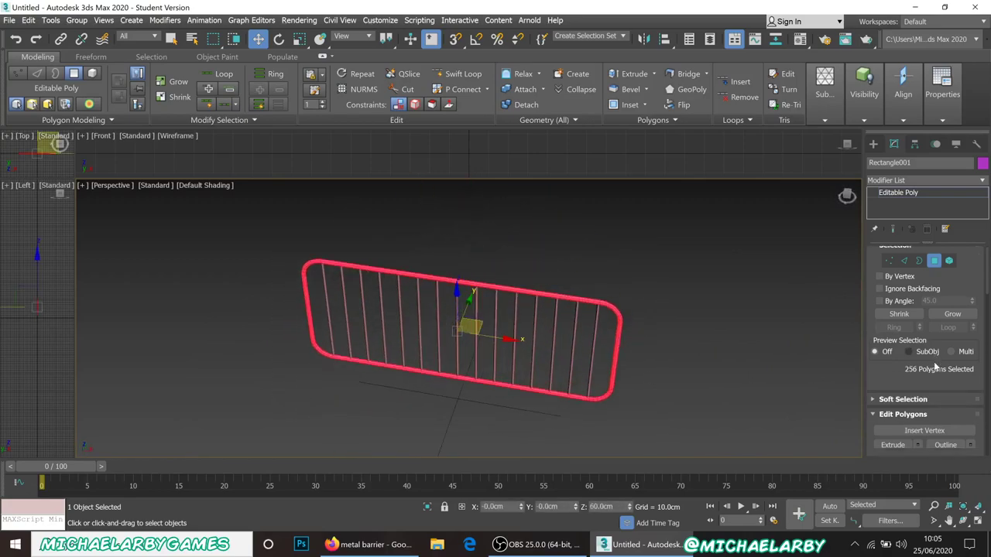
{"action": "scroll", "coordinate": [935, 364], "scroll_direction": "down", "scroll_amount": 10}
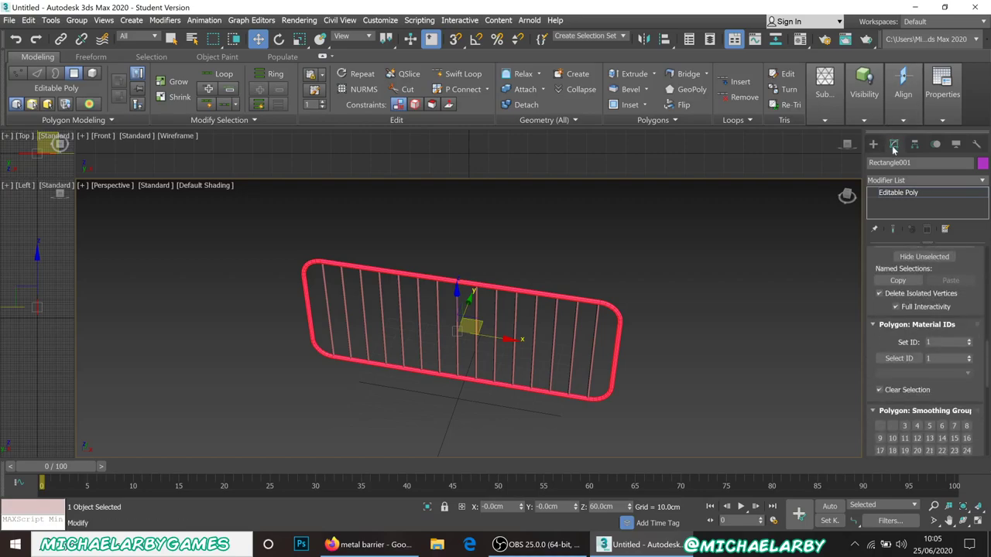
{"action": "scroll", "coordinate": [907, 387], "scroll_direction": "down", "scroll_amount": 3}
{"action": "scroll", "coordinate": [906, 380], "scroll_direction": "down", "scroll_amount": 2}
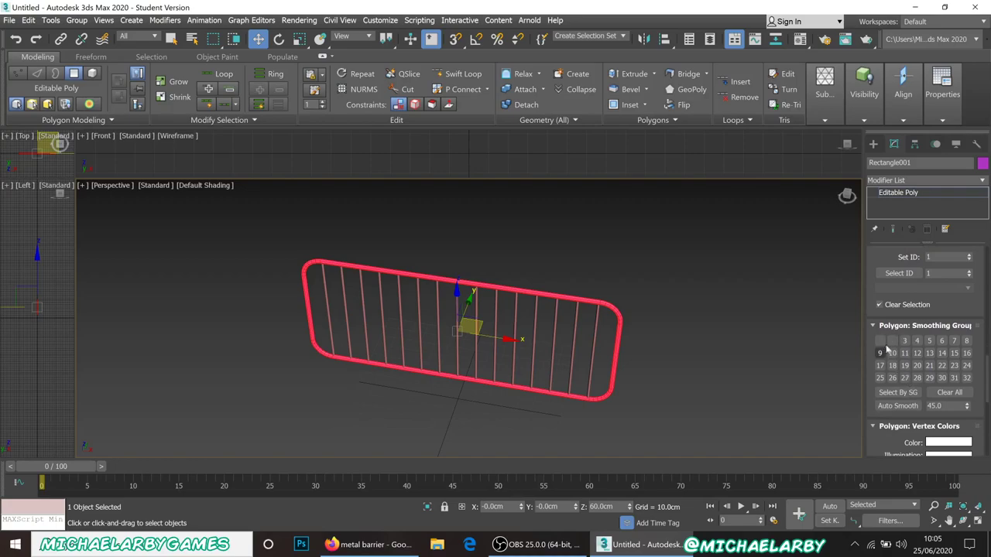
{"action": "left_click", "coordinate": [938, 393]}
Step: Deselect the polygons, inspect the smoothed rail, and return to top-level object editing
{"action": "scroll", "coordinate": [638, 303], "scroll_direction": "up", "scroll_amount": 8}
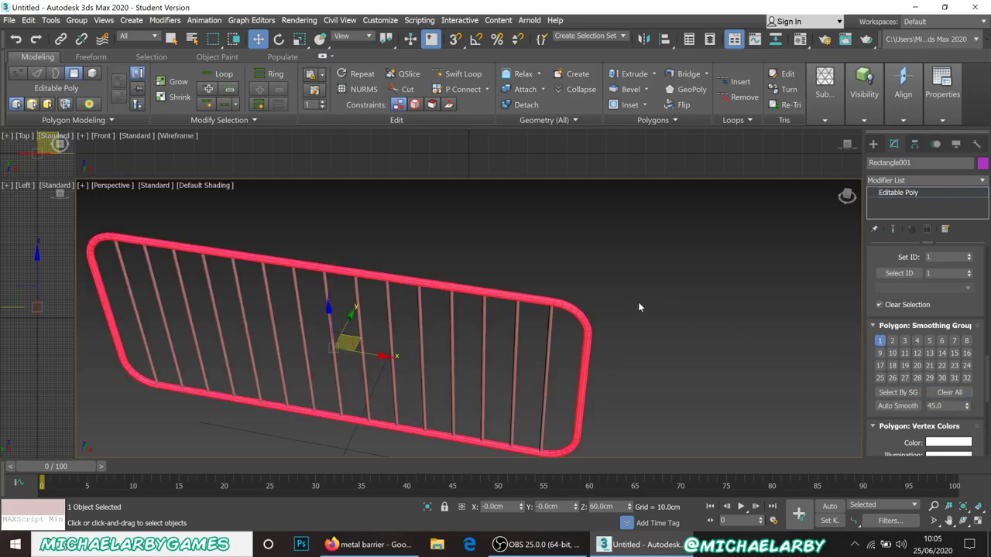
{"action": "left_click", "coordinate": [536, 332]}
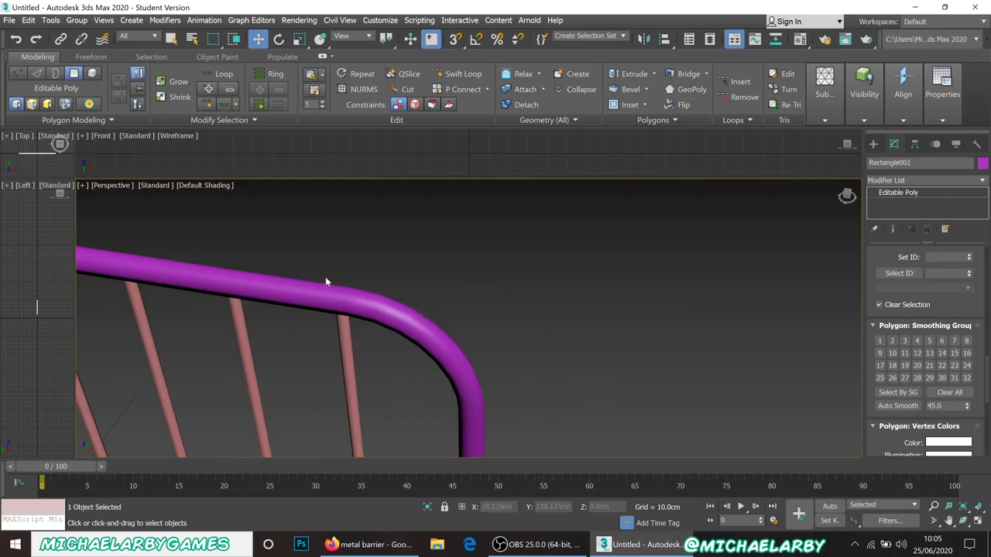
{"action": "middle_click_drag", "start_coordinate": [325, 279], "coordinate": [498, 266], "text": "alt"}
{"action": "scroll", "coordinate": [525, 236], "scroll_direction": "up", "scroll_amount": 4}
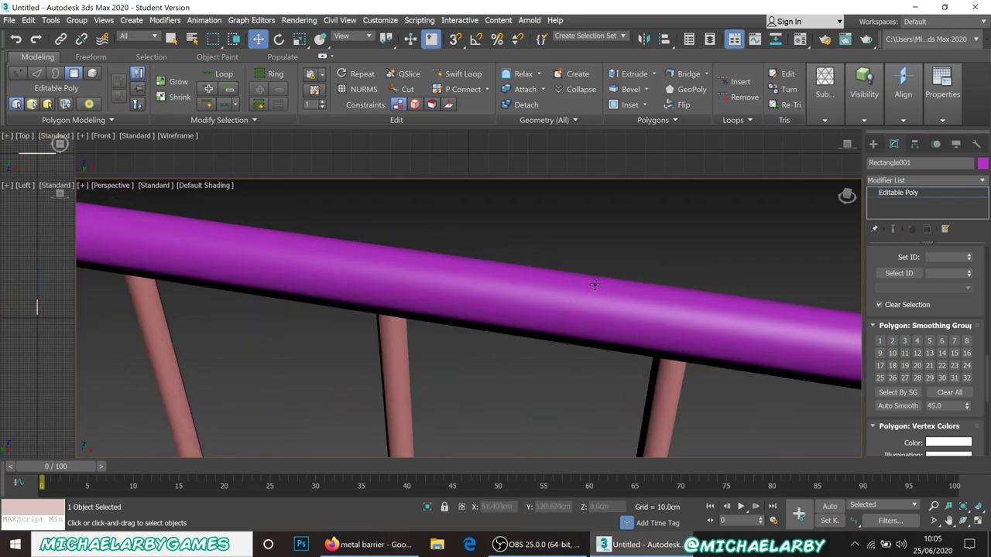
{"action": "scroll", "coordinate": [594, 271], "scroll_direction": "down", "scroll_amount": 10}
{"action": "scroll", "coordinate": [657, 271], "scroll_direction": "up", "scroll_amount": 4}
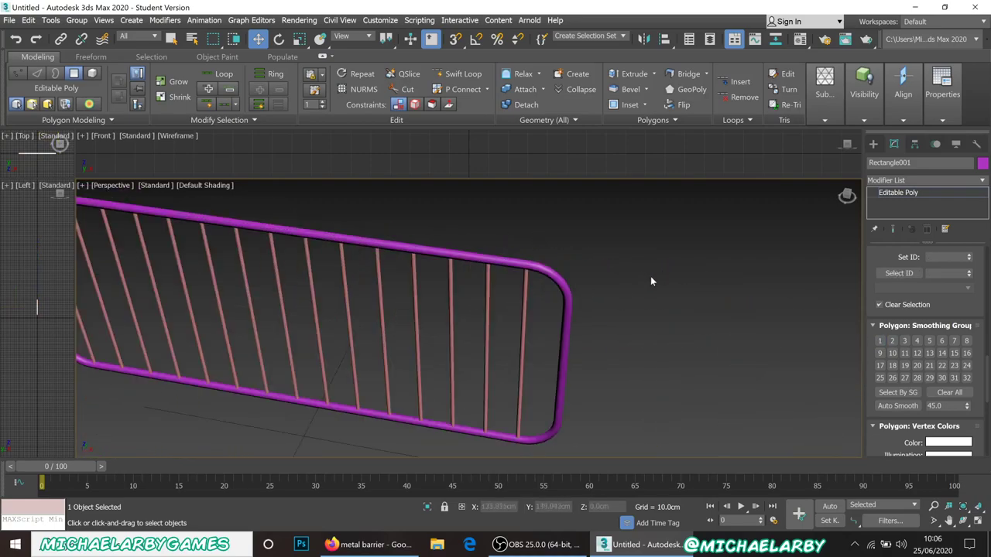
{"action": "right_click", "coordinate": [651, 281]}
{"action": "left_click", "coordinate": [613, 263]}
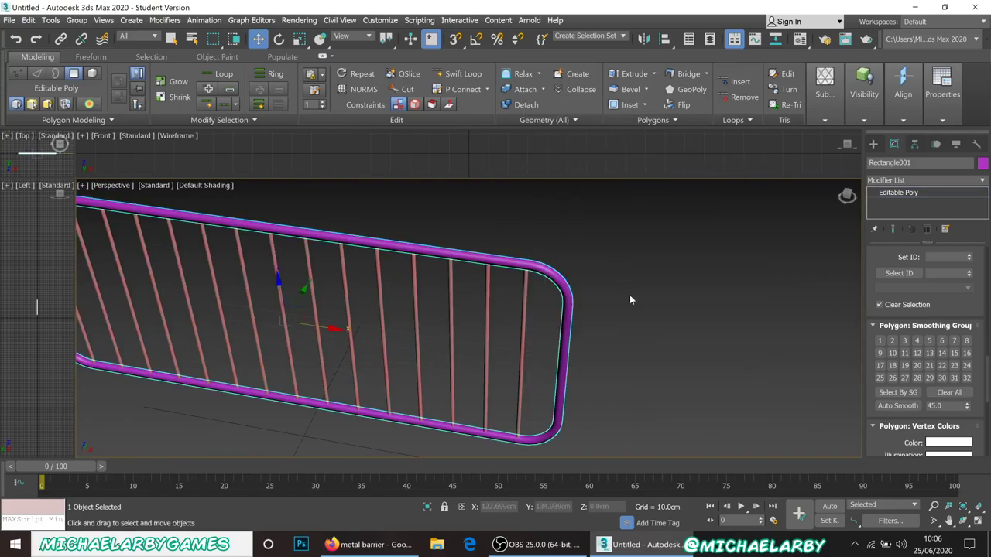
Step: Rename the tube frame from Rectangle001 to 'barrier'
{"action": "left_click", "coordinate": [597, 357]}
{"action": "left_click", "coordinate": [569, 338]}
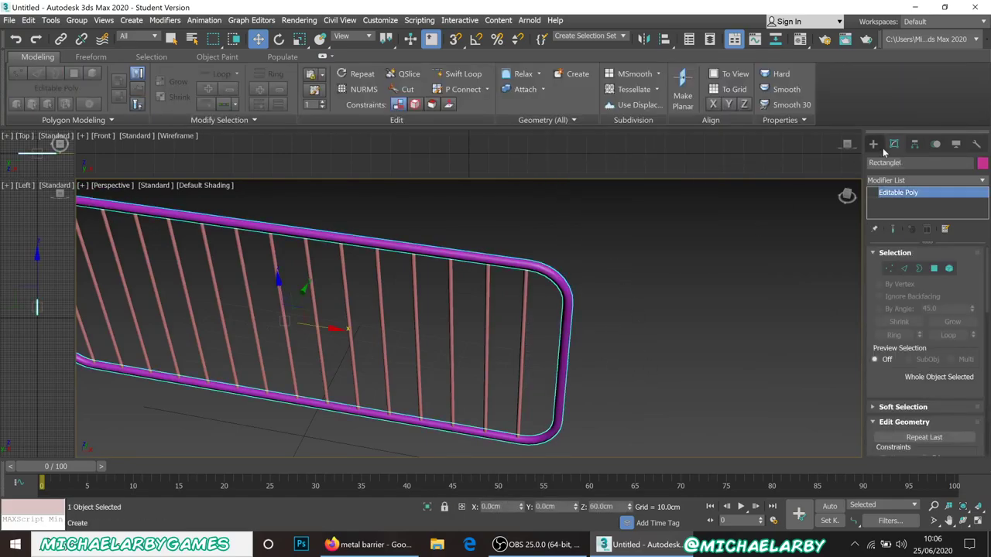
{"action": "left_click", "coordinate": [913, 162]}
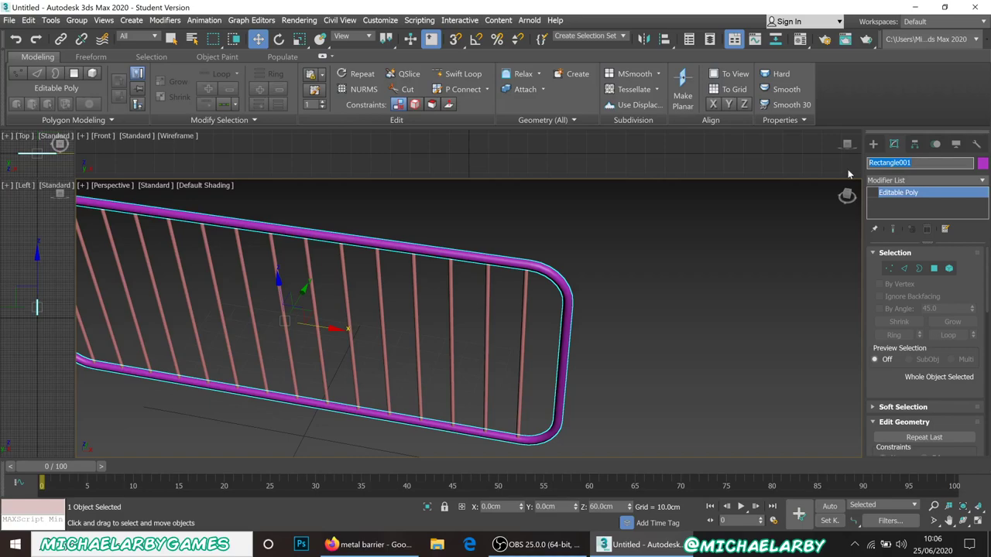
{"action": "type", "text": "barrier"}
{"action": "key", "text": "Return"}
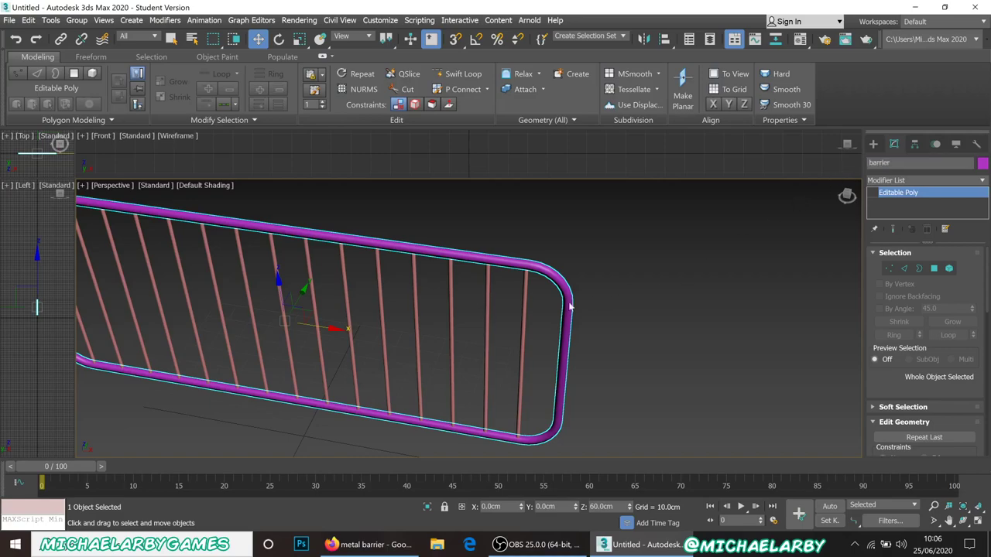
{"action": "scroll", "coordinate": [936, 306], "scroll_direction": "down", "scroll_amount": 5}
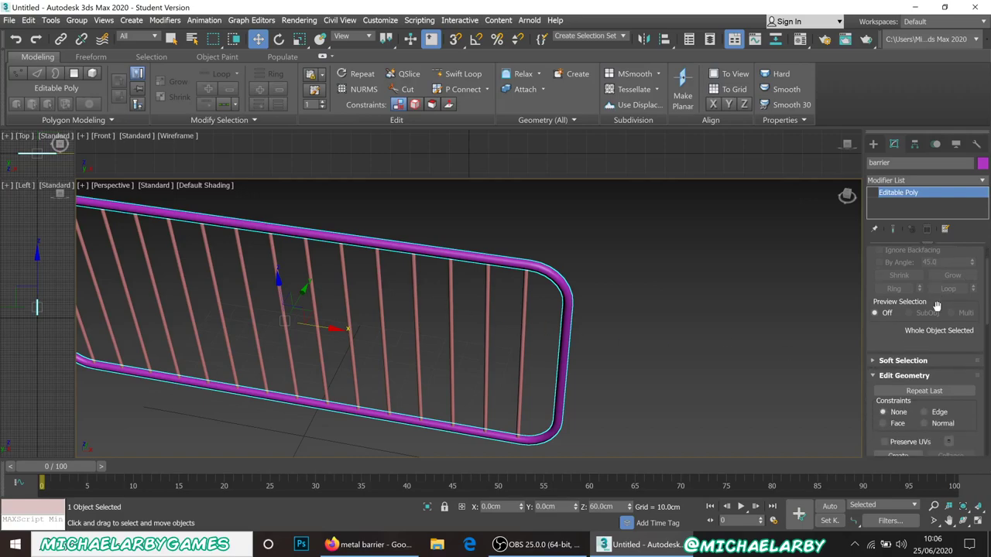
Step: Attach the first six vertical bars to the barrier object
{"action": "left_click", "coordinate": [894, 362]}
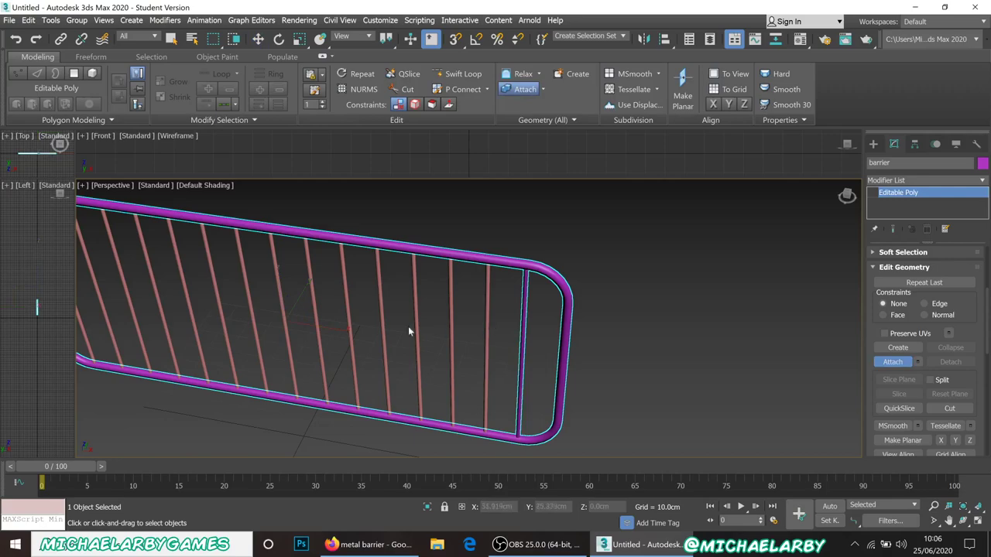
{"action": "left_click", "coordinate": [314, 308]}
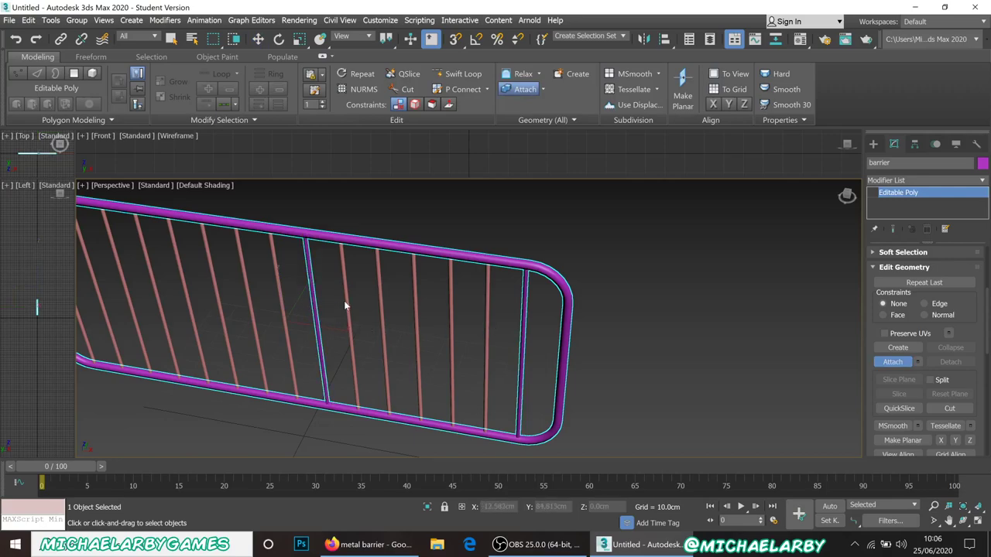
{"action": "left_click", "coordinate": [344, 300]}
{"action": "left_click", "coordinate": [380, 303]}
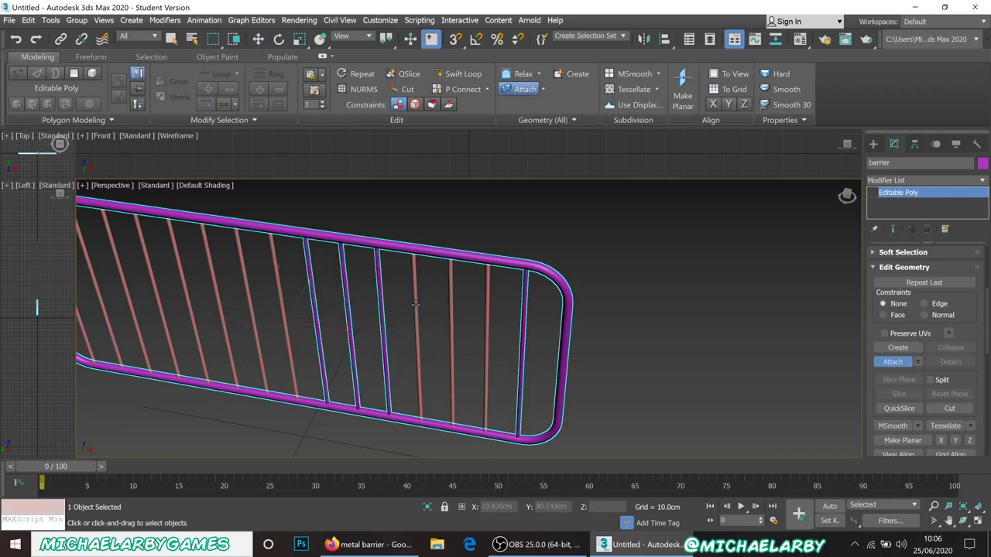
{"action": "left_click", "coordinate": [415, 304]}
{"action": "left_click", "coordinate": [451, 311]}
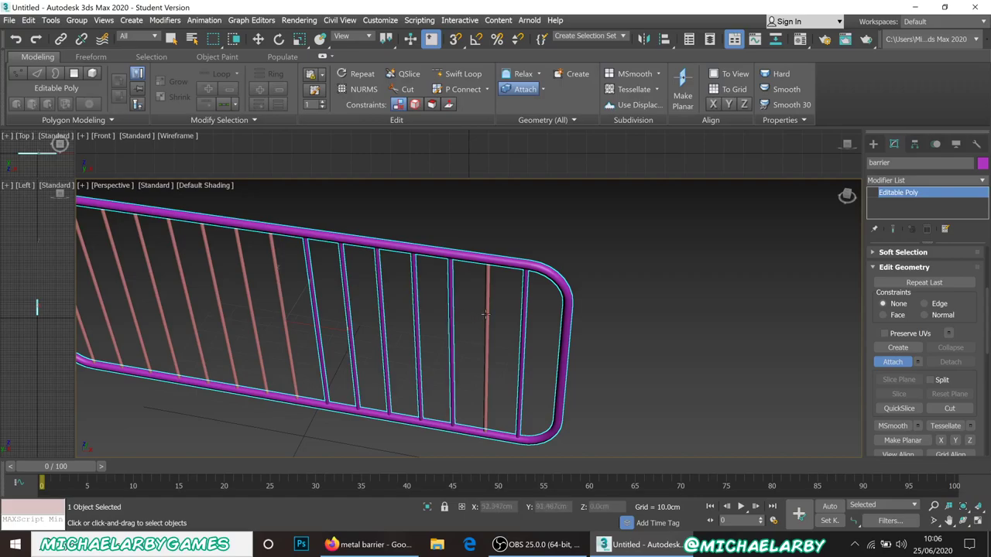
{"action": "left_click", "coordinate": [486, 314]}
{"action": "middle_click_drag", "start_coordinate": [409, 331], "coordinate": [484, 314], "text": "alt"}
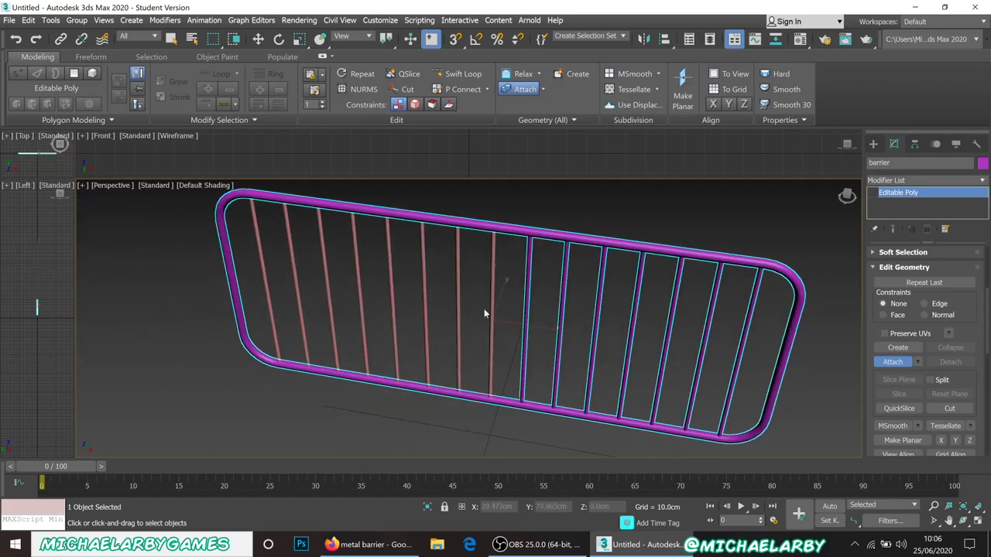
Step: Attach the remaining eight orange bars, then turn Attach off
{"action": "left_click", "coordinate": [492, 285]}
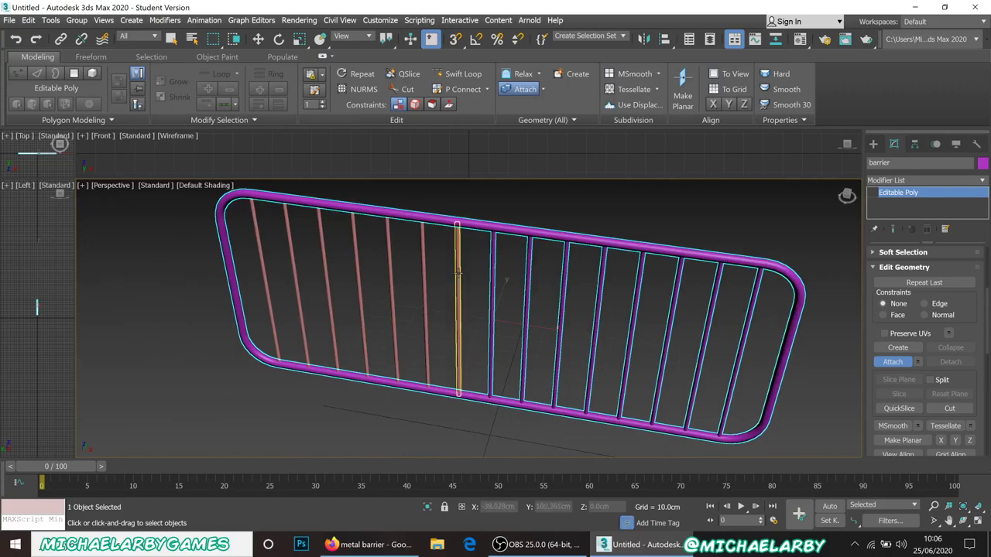
{"action": "left_click", "coordinate": [457, 275]}
{"action": "left_click", "coordinate": [424, 272]}
{"action": "left_click", "coordinate": [388, 262]}
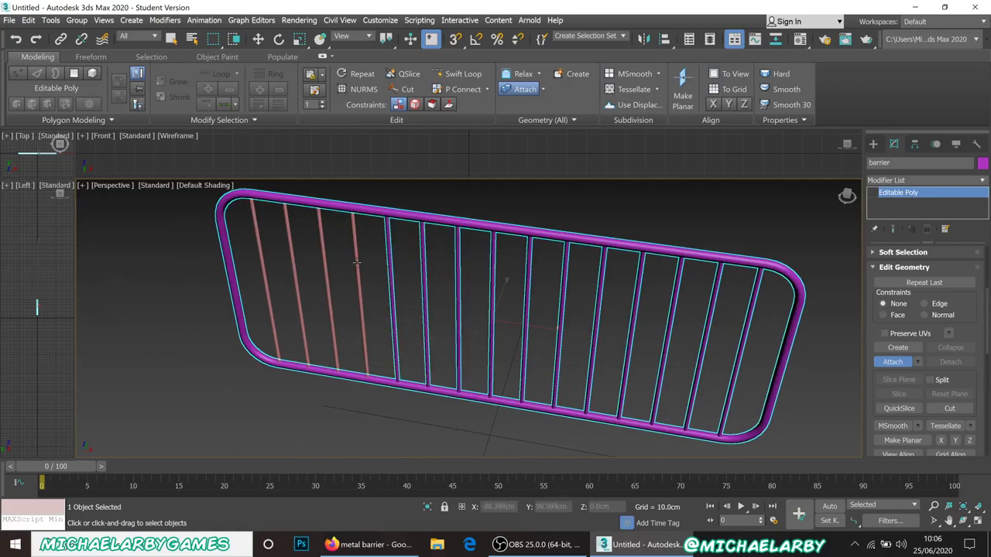
{"action": "left_click", "coordinate": [355, 262]}
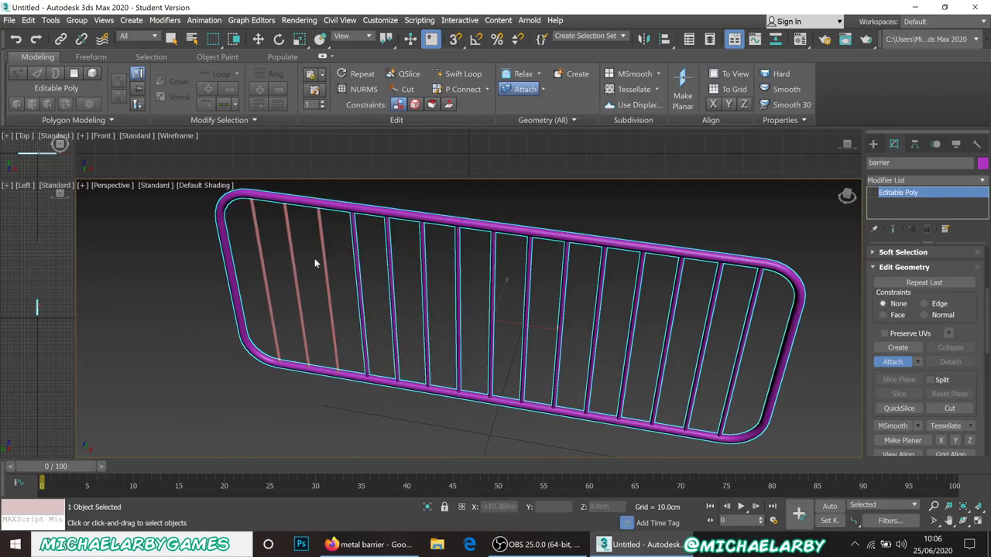
{"action": "left_click", "coordinate": [324, 260]}
{"action": "left_click", "coordinate": [293, 259]}
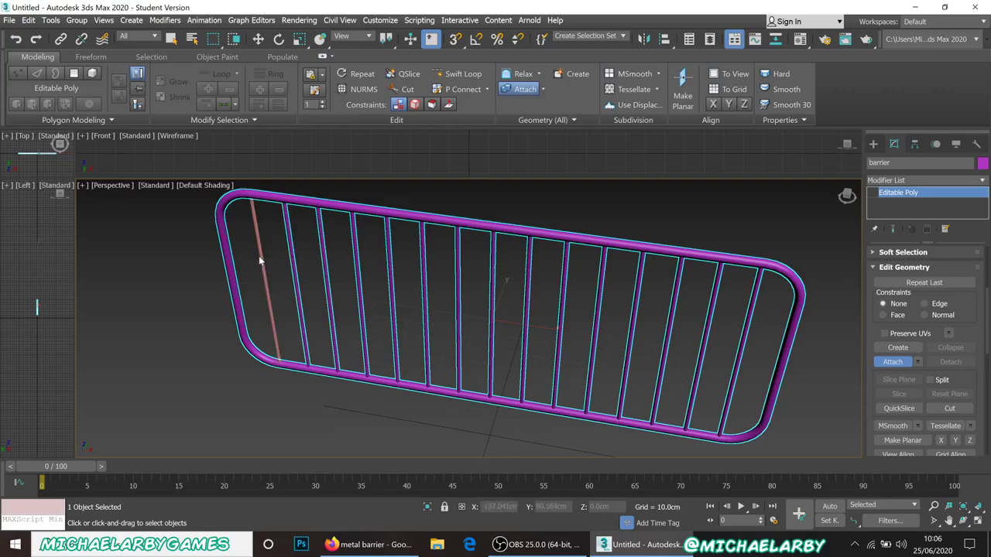
{"action": "left_click", "coordinate": [261, 260]}
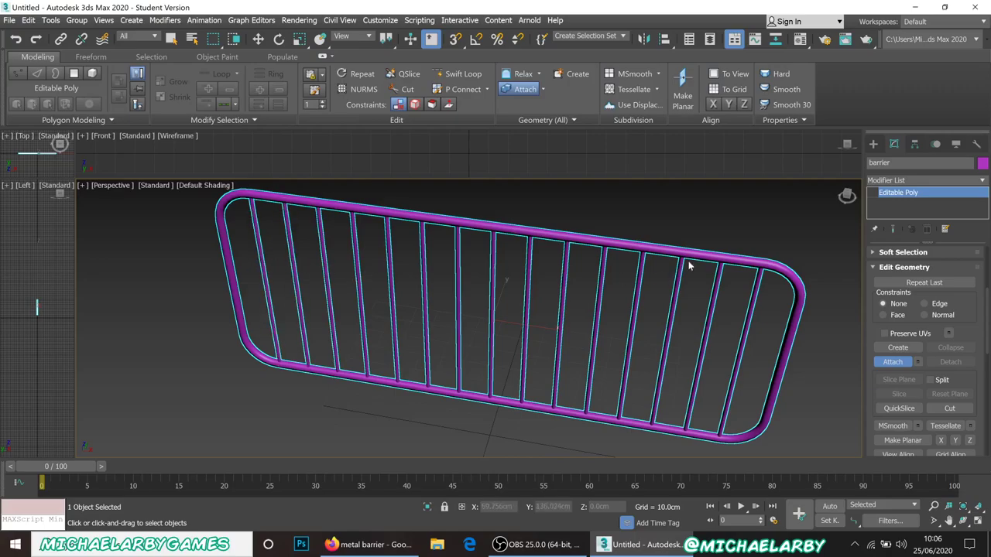
{"action": "scroll", "coordinate": [689, 265], "scroll_direction": "down", "scroll_amount": 3}
{"action": "left_click", "coordinate": [890, 362]}
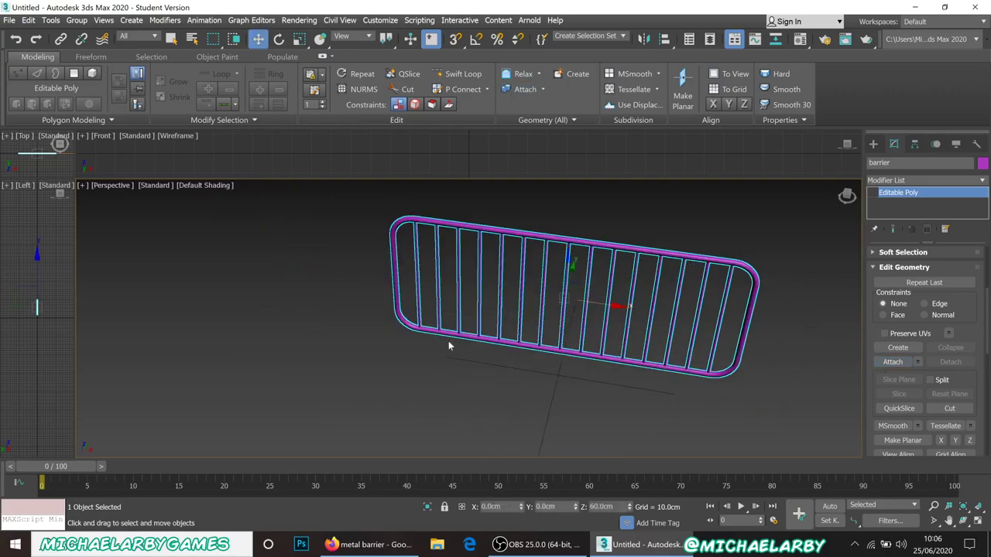
{"action": "middle_click_drag", "start_coordinate": [450, 337], "coordinate": [440, 312], "text": "alt"}
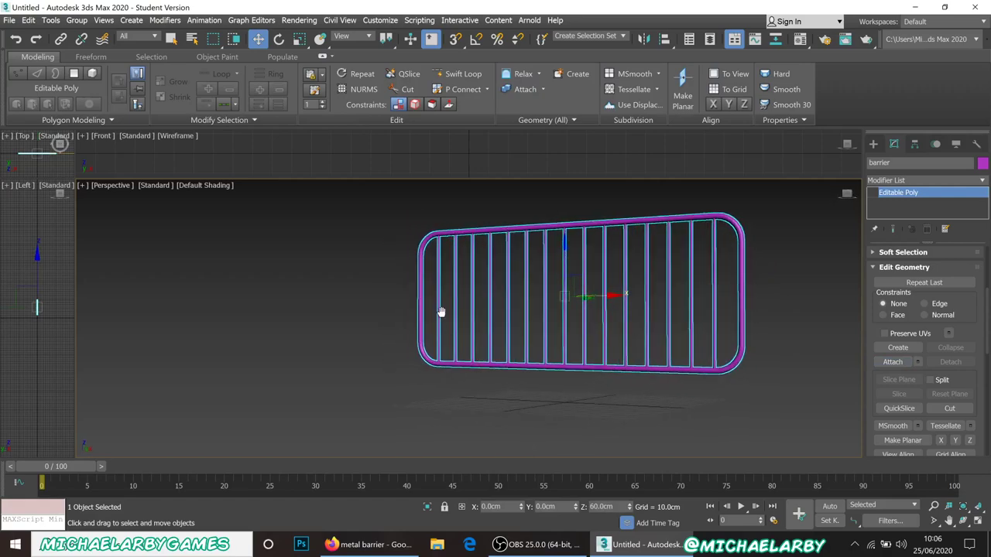
Step: Create Cylinder001 beside the barrier's lower end, radius 4.476cm and height 46.552cm
{"action": "left_click", "coordinate": [873, 143]}
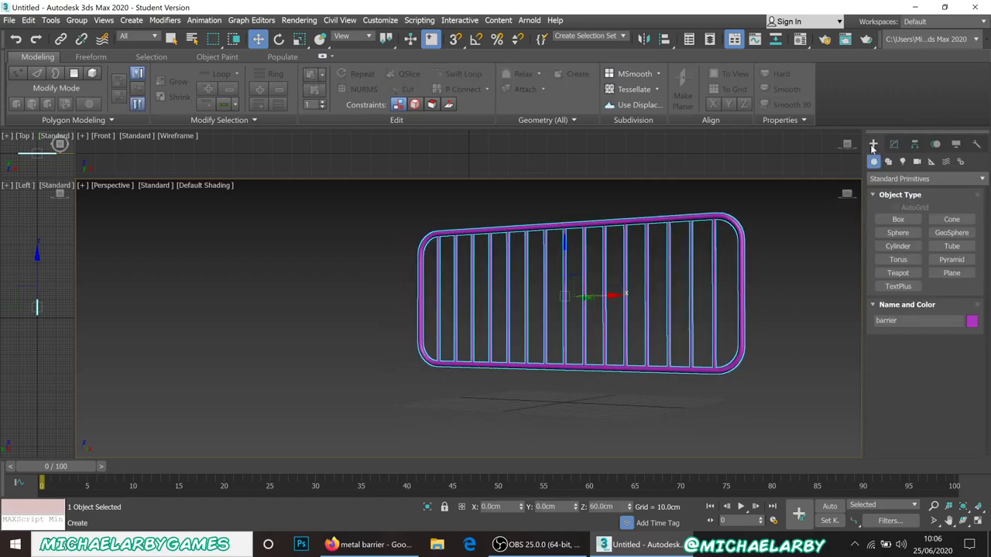
{"action": "left_click", "coordinate": [898, 246]}
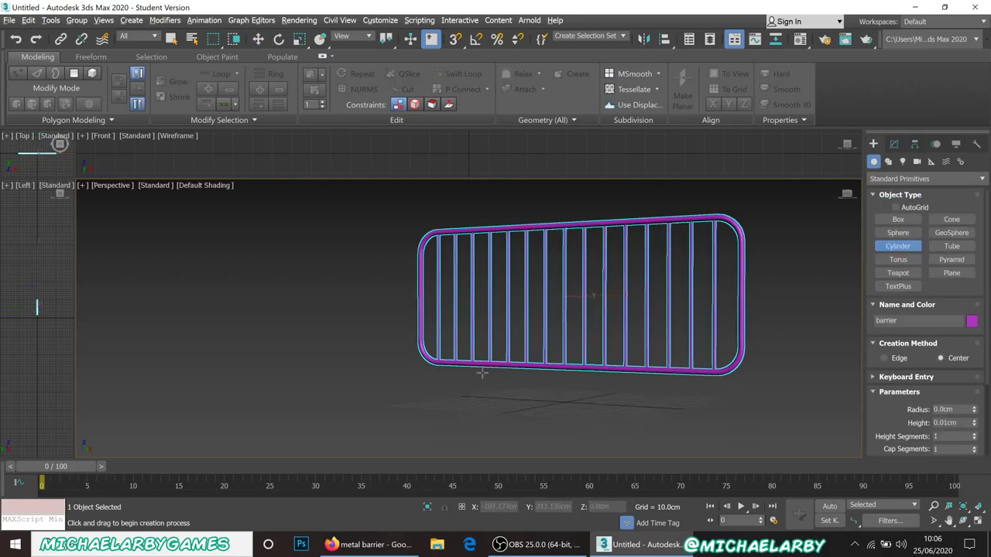
{"action": "middle_click_drag", "start_coordinate": [482, 371], "coordinate": [483, 380], "text": "alt"}
{"action": "scroll", "coordinate": [469, 385], "scroll_direction": "up", "scroll_amount": 4}
{"action": "left_click_drag", "start_coordinate": [411, 380], "coordinate": [417, 386]}
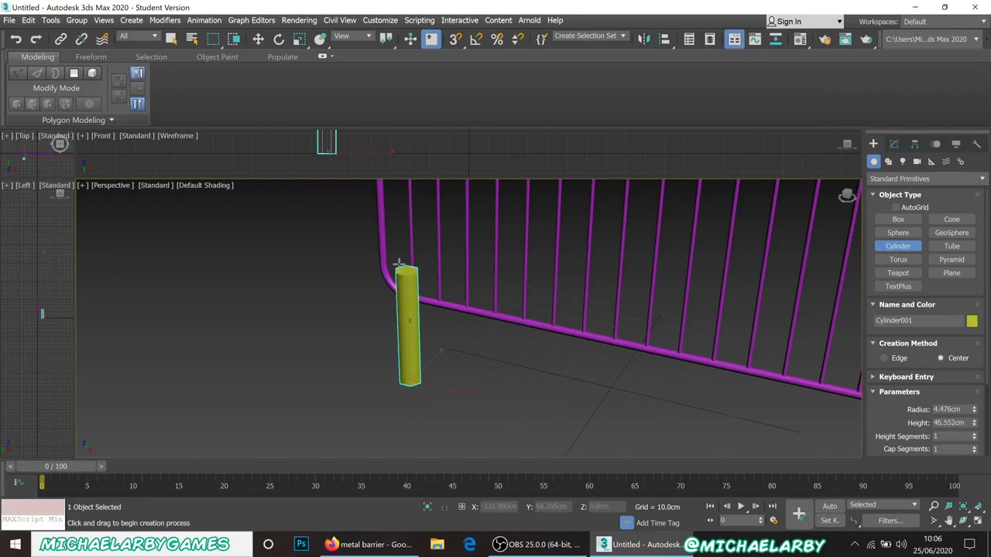
{"action": "left_click", "coordinate": [400, 267]}
{"action": "middle_click_drag", "start_coordinate": [427, 348], "coordinate": [399, 337], "text": "alt"}
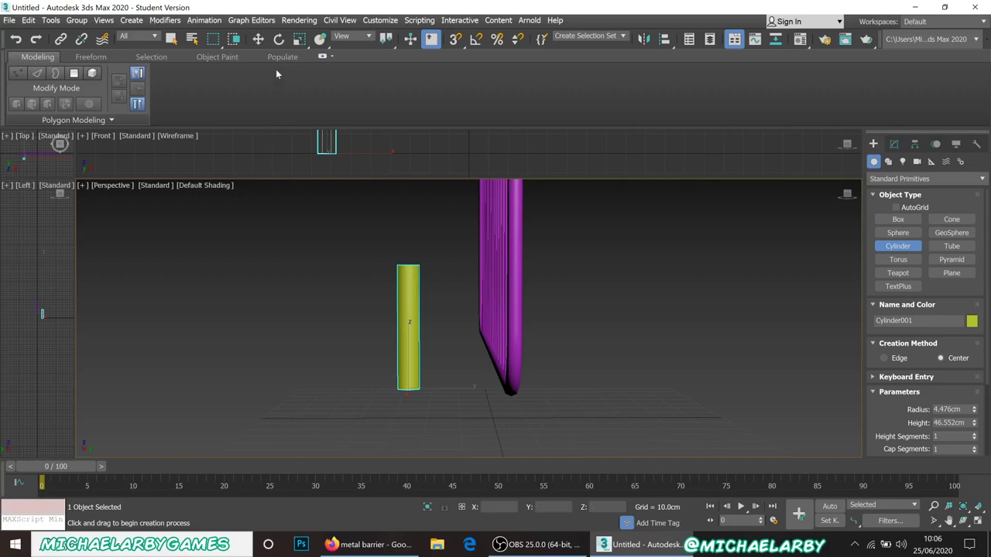
Step: Tilt the cylinder to -55° on X so it leans toward the barrier's lower edge
{"action": "left_click", "coordinate": [278, 39]}
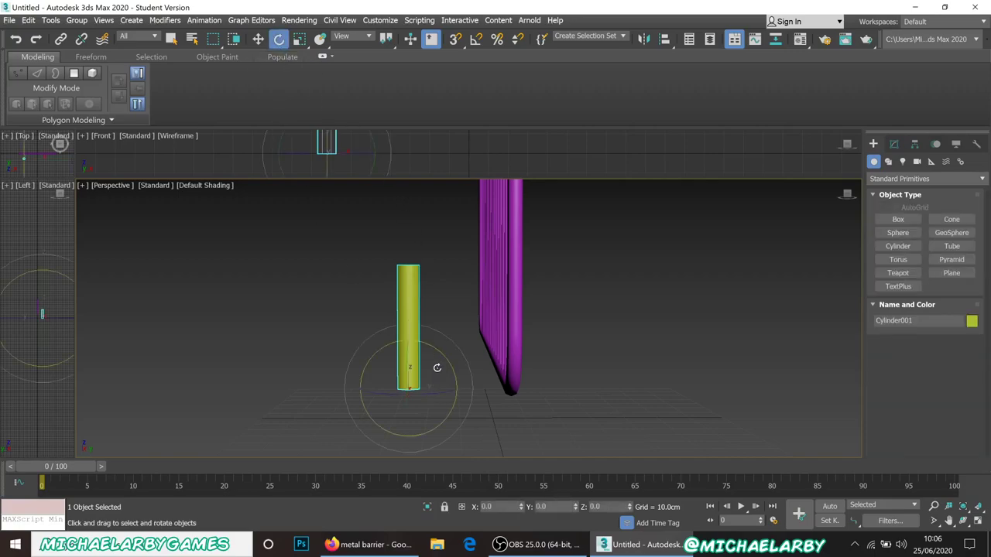
{"action": "left_click_drag", "start_coordinate": [435, 348], "coordinate": [461, 360]}
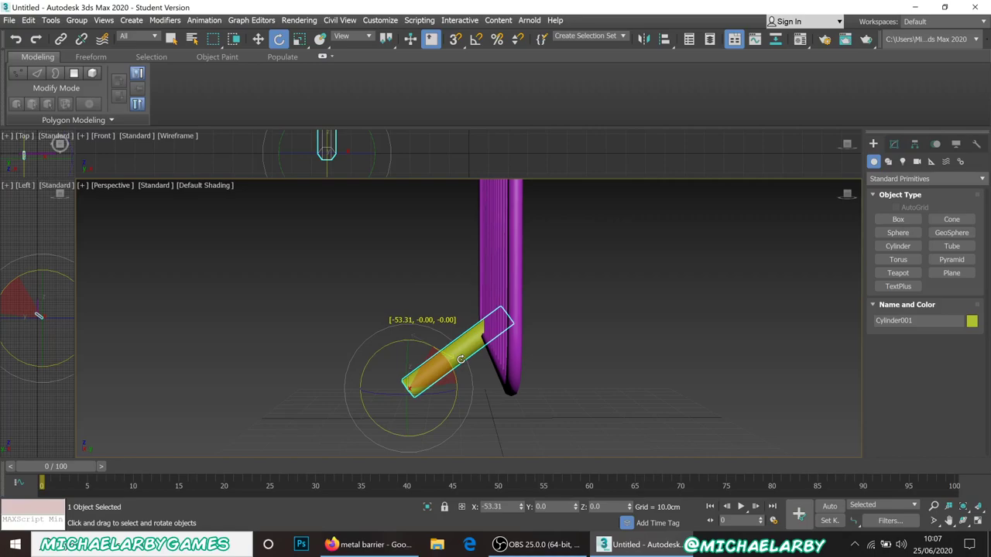
{"action": "left_click_drag", "start_coordinate": [460, 360], "coordinate": [460, 360]}
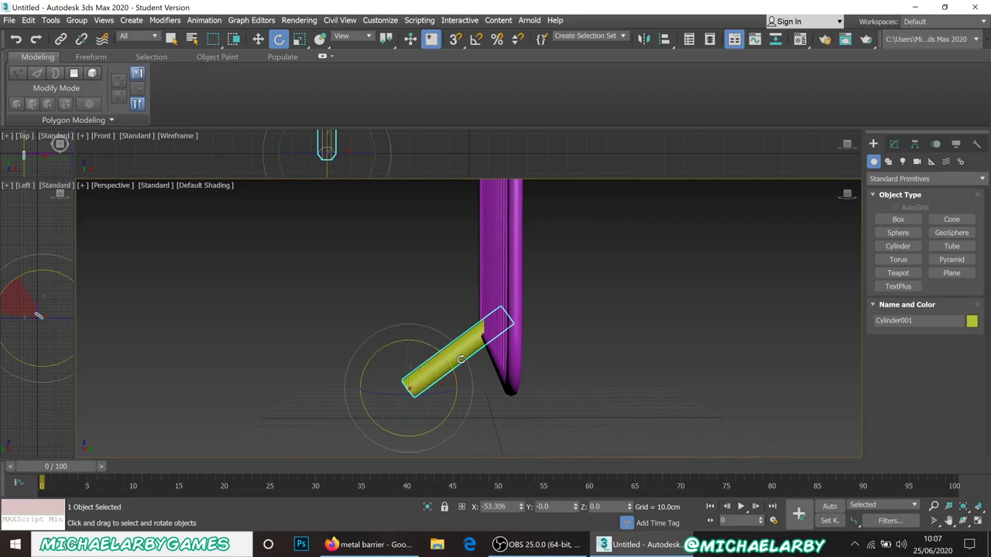
{"action": "left_click", "coordinate": [496, 506]}
{"action": "type", "text": "-"}
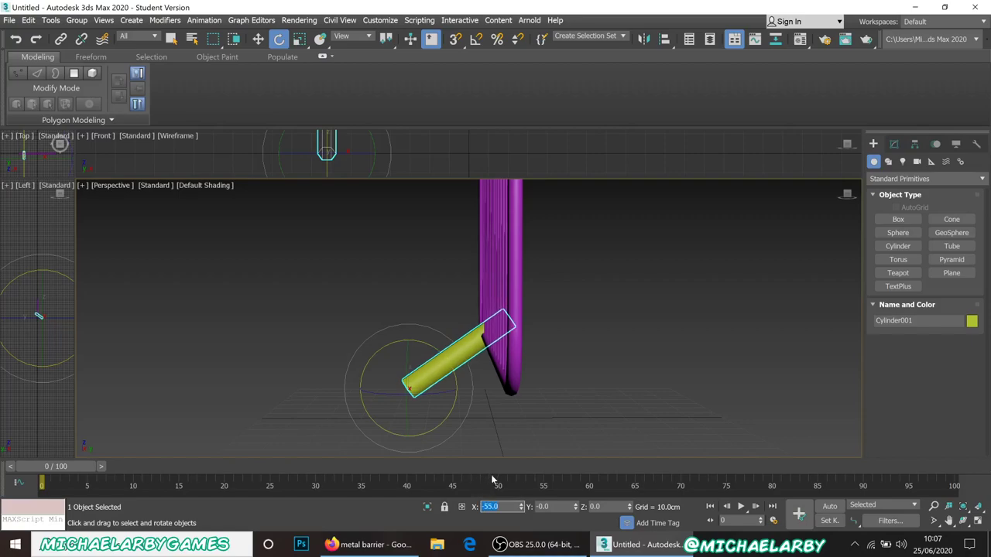
Step: Slim the cylinder down to radius 1.585cm and height 33.983cm
{"action": "left_click", "coordinate": [894, 144]}
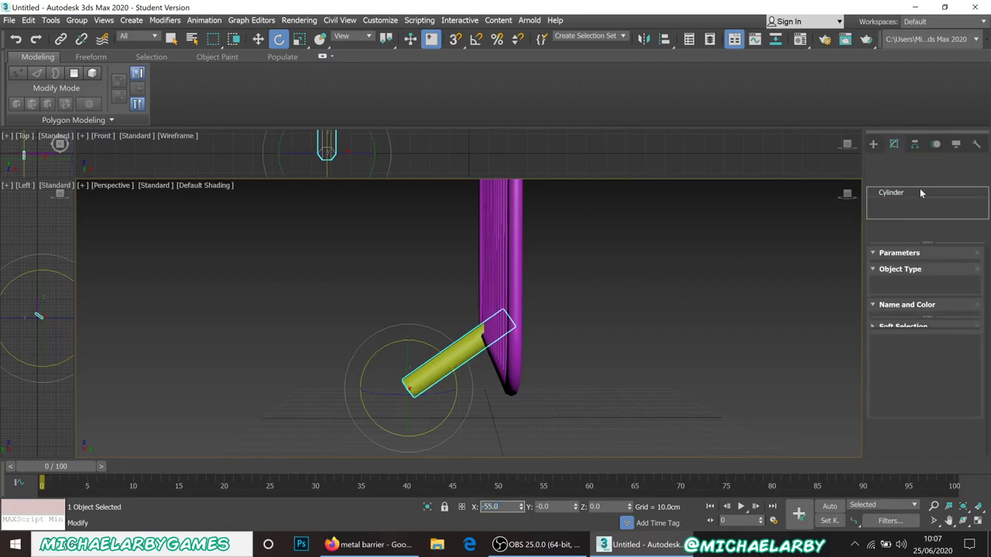
{"action": "left_click_drag", "start_coordinate": [972, 270], "coordinate": [975, 289]}
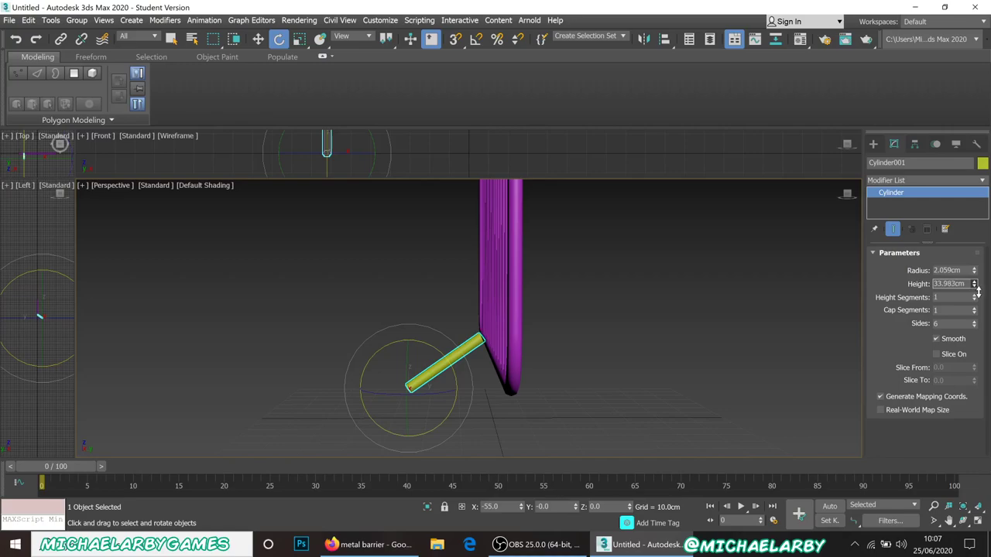
{"action": "left_click_drag", "start_coordinate": [977, 290], "coordinate": [977, 290]}
{"action": "middle_click_drag", "start_coordinate": [491, 359], "coordinate": [555, 378], "text": "alt"}
{"action": "scroll", "coordinate": [418, 329], "scroll_direction": "up", "scroll_amount": 6}
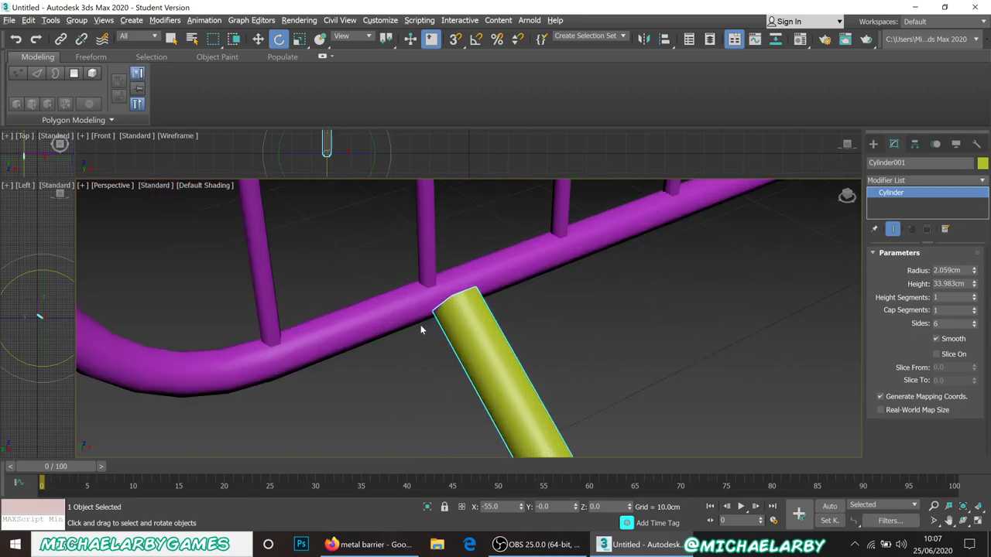
{"action": "middle_click_drag", "start_coordinate": [420, 325], "coordinate": [452, 302], "text": "alt"}
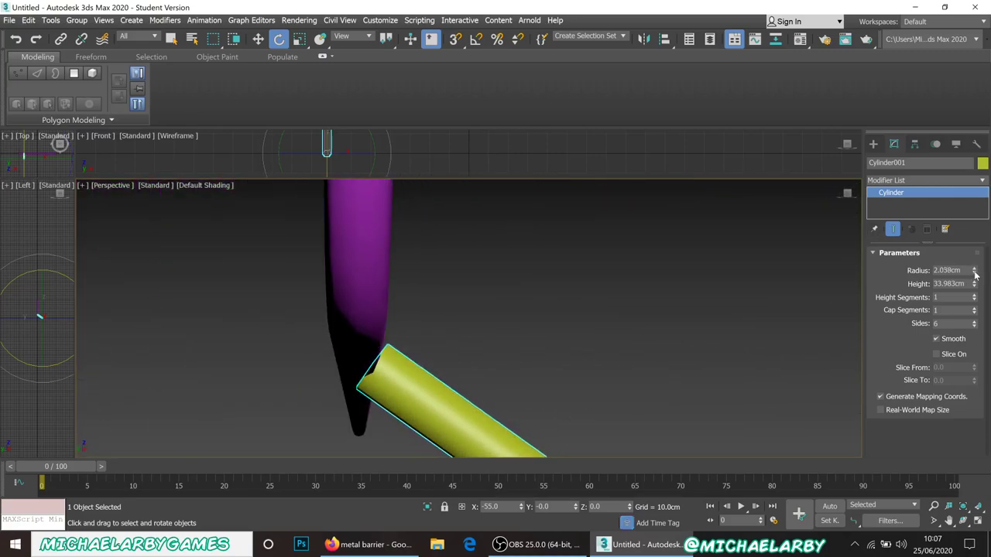
{"action": "left_click_drag", "start_coordinate": [974, 272], "coordinate": [976, 277]}
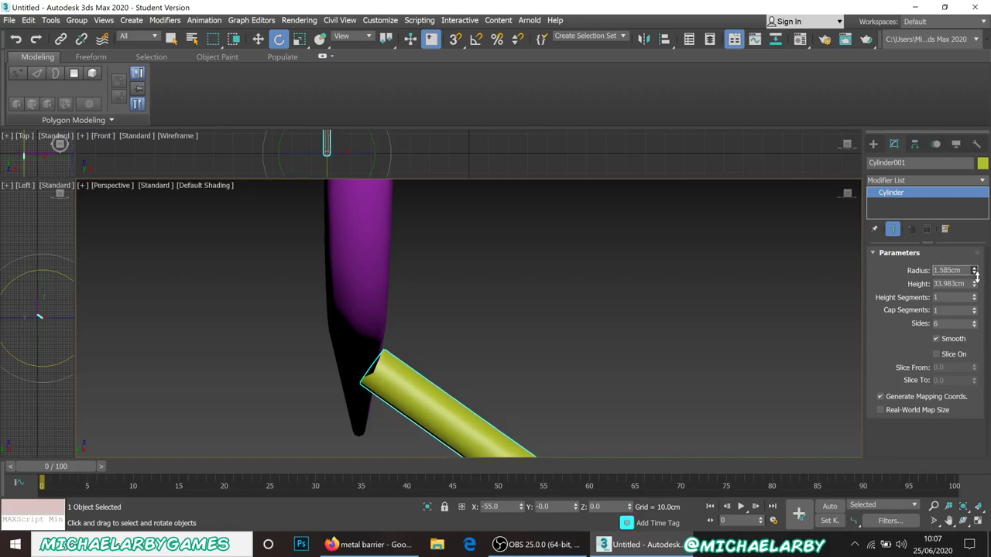
{"action": "middle_click_drag", "start_coordinate": [620, 336], "coordinate": [556, 270], "text": "alt"}
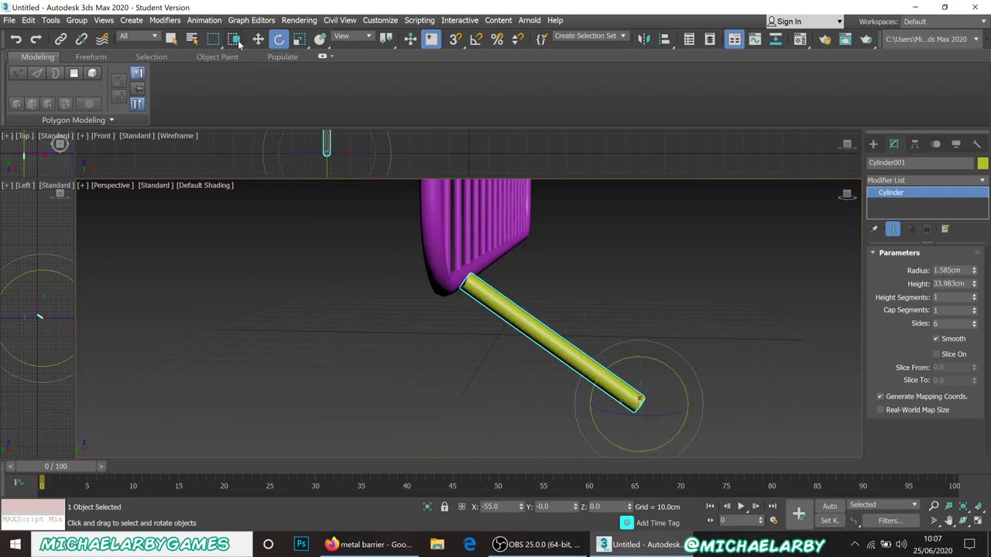
Step: Nudge the cylinder along Y to line it up with the barrier's bottom rail
{"action": "left_click", "coordinate": [258, 39]}
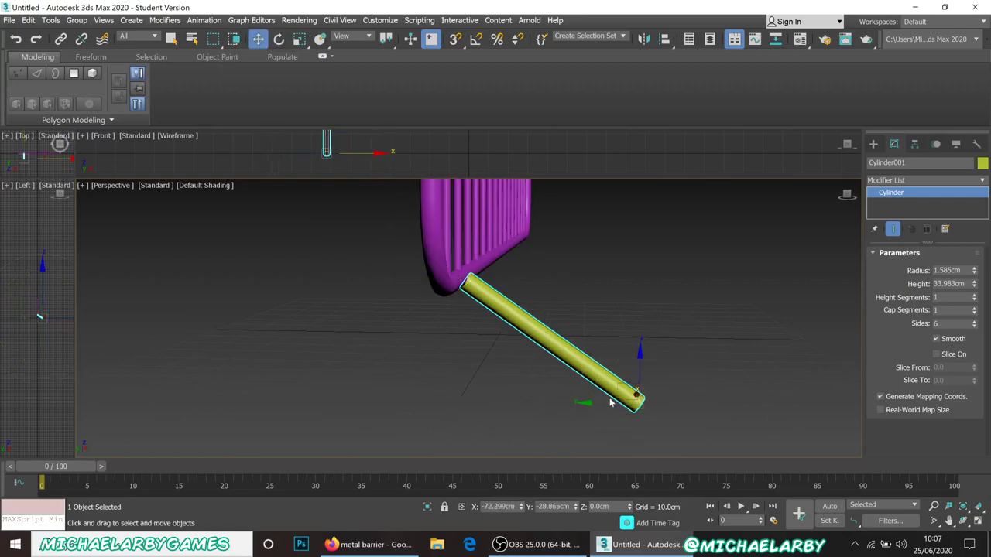
{"action": "left_click_drag", "start_coordinate": [605, 402], "coordinate": [599, 401]}
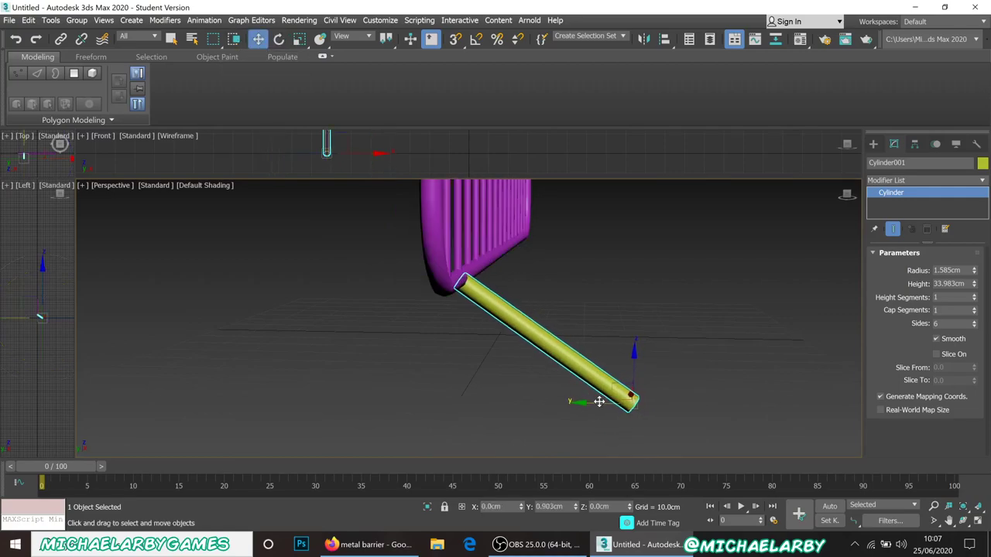
{"action": "mouse_move", "coordinate": [497, 308]}
{"action": "middle_mouse_down", "text": "alt"}
{"action": "mouse_move", "coordinate": [518, 290]}
{"action": "mouse_move", "coordinate": [537, 316]}
{"action": "mouse_move", "coordinate": [499, 294]}
{"action": "middle_mouse_up", "text": "alt"}
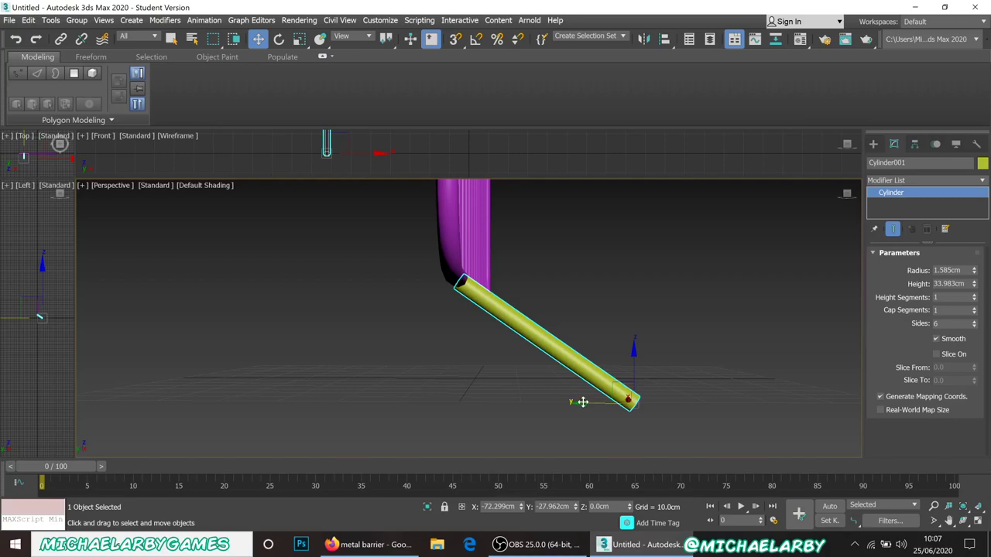
{"action": "left_click_drag", "start_coordinate": [585, 403], "coordinate": [588, 402]}
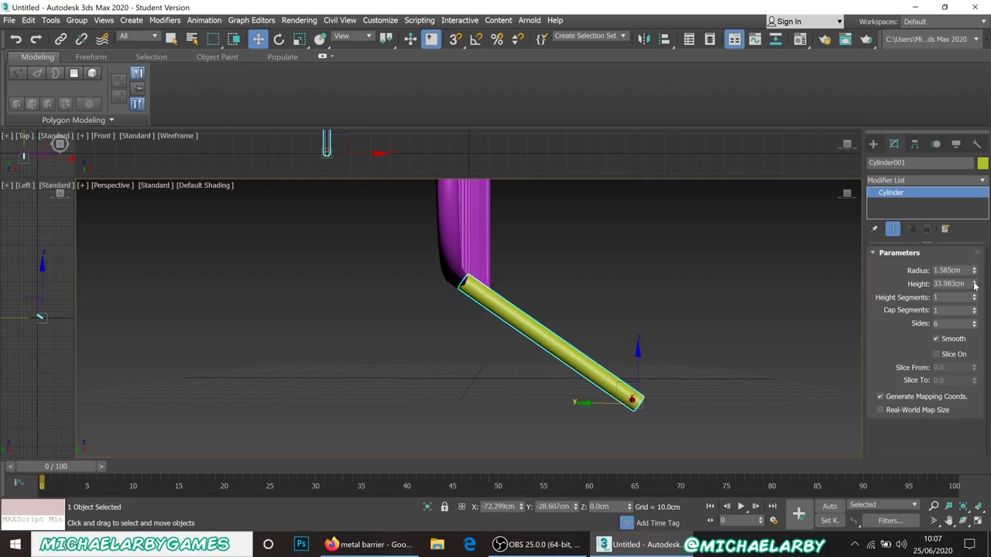
Step: Lengthen the cylinder to 35.363cm so its top end meets the bottom rail
{"action": "left_click_drag", "start_coordinate": [974, 285], "coordinate": [974, 285]}
{"action": "middle_click_drag", "start_coordinate": [456, 279], "coordinate": [462, 298], "text": "alt"}
{"action": "scroll", "coordinate": [506, 259], "scroll_direction": "up", "scroll_amount": 5}
{"action": "left_click", "coordinate": [952, 284]}
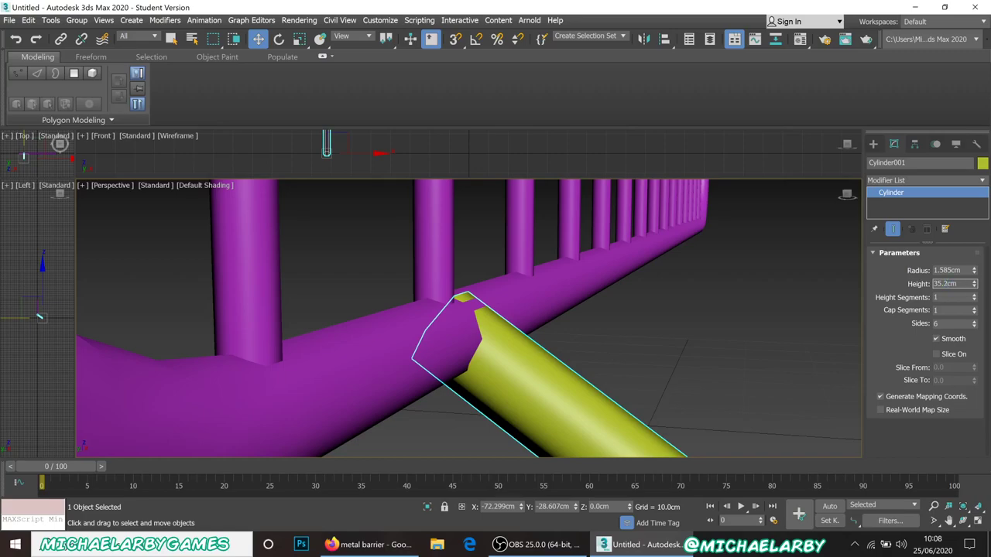
Step: Apply the 35.0cm height to the yellow cylinder and inspect its end where it meets the rail
{"action": "key", "text": "Return"}
{"action": "key", "text": "Return"}
{"action": "key", "text": "Return"}
{"action": "scroll", "coordinate": [559, 356], "scroll_direction": "up", "scroll_amount": 5}
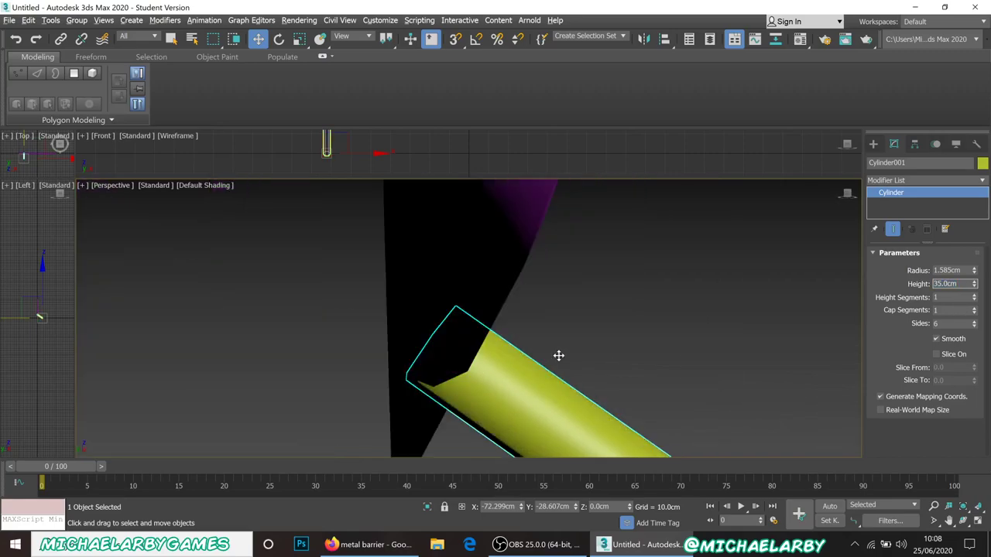
{"action": "scroll", "coordinate": [565, 350], "scroll_direction": "down", "scroll_amount": 4}
{"action": "scroll", "coordinate": [568, 354], "scroll_direction": "up", "scroll_amount": 4}
{"action": "scroll", "coordinate": [546, 358], "scroll_direction": "down", "scroll_amount": 3}
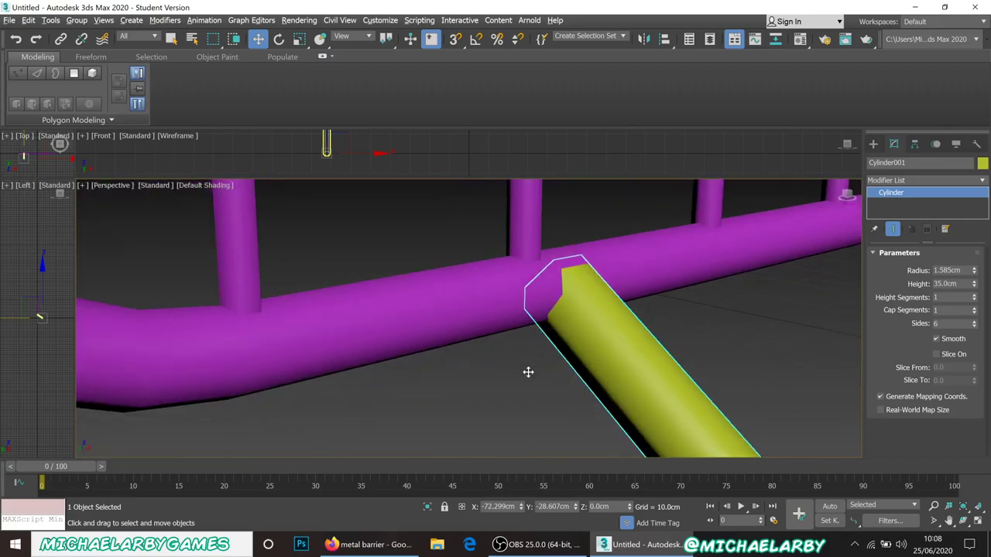
{"action": "scroll", "coordinate": [553, 323], "scroll_direction": "down", "scroll_amount": 3}
{"action": "middle_click_drag", "start_coordinate": [620, 349], "coordinate": [571, 359]}
{"action": "scroll", "coordinate": [661, 365], "scroll_direction": "up", "scroll_amount": 4}
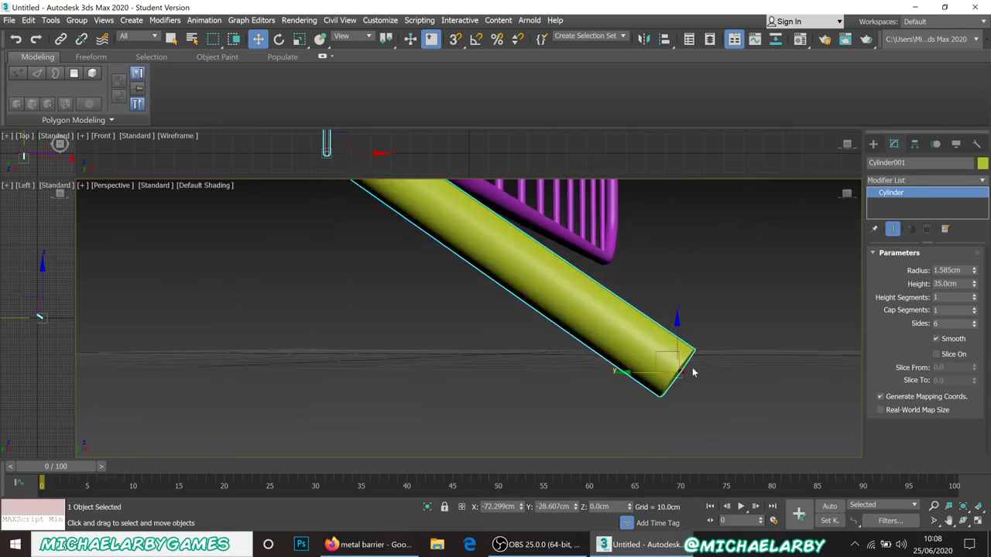
{"action": "scroll", "coordinate": [690, 371], "scroll_direction": "up", "scroll_amount": 2}
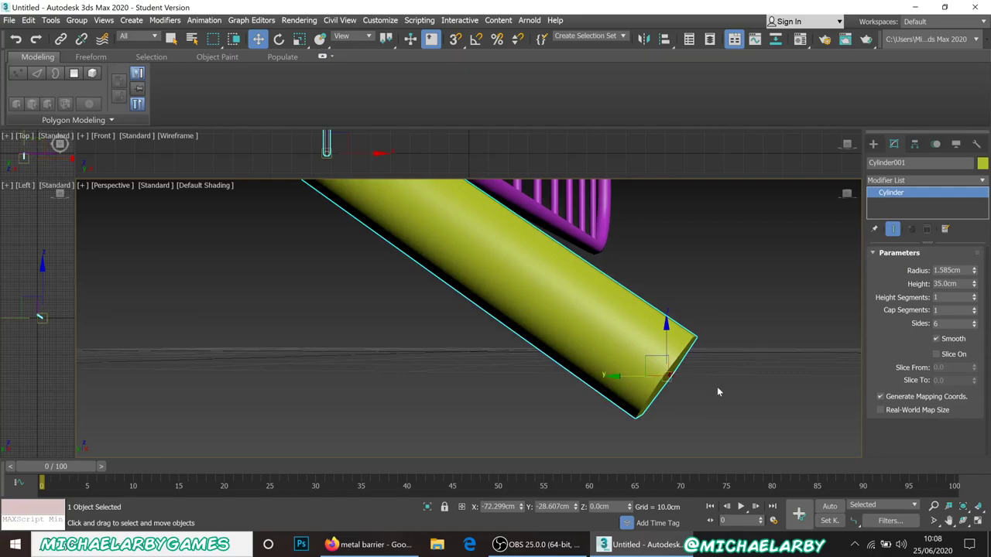
Step: Convert the yellow cylinder into an Editable Poly
{"action": "right_click", "coordinate": [658, 350]}
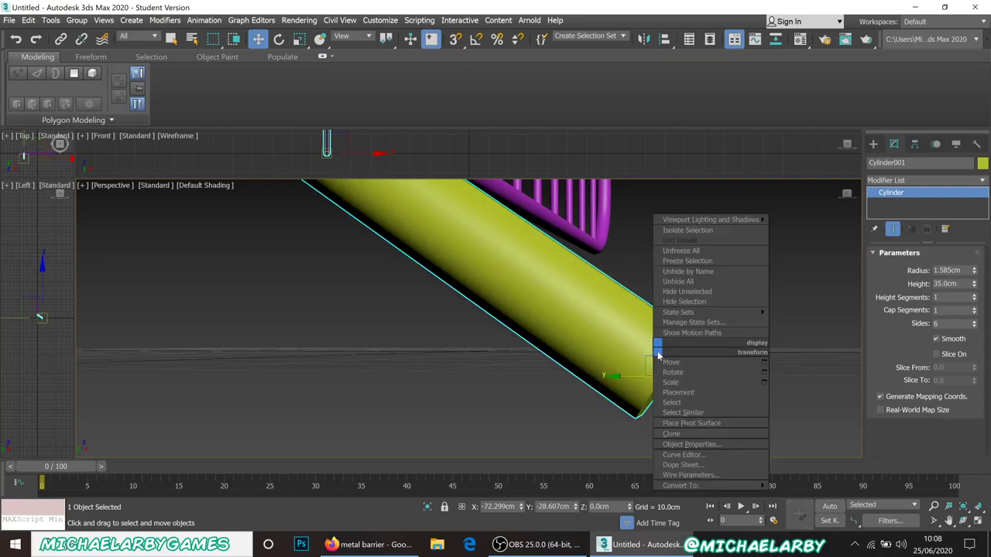
{"action": "mouse_move", "coordinate": [717, 487]}
{"action": "left_click", "coordinate": [797, 496]}
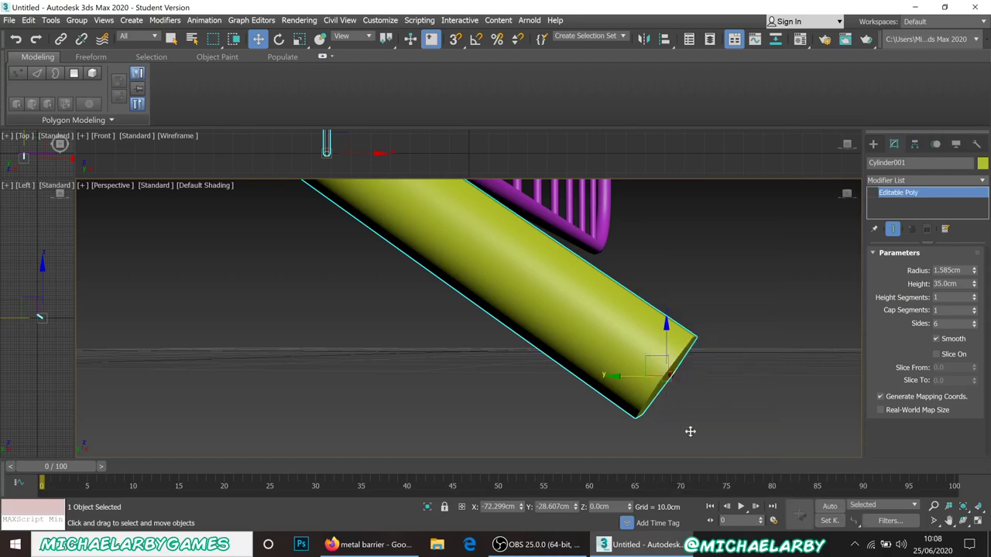
{"action": "middle_click_drag", "start_coordinate": [657, 376], "coordinate": [669, 221], "text": "alt"}
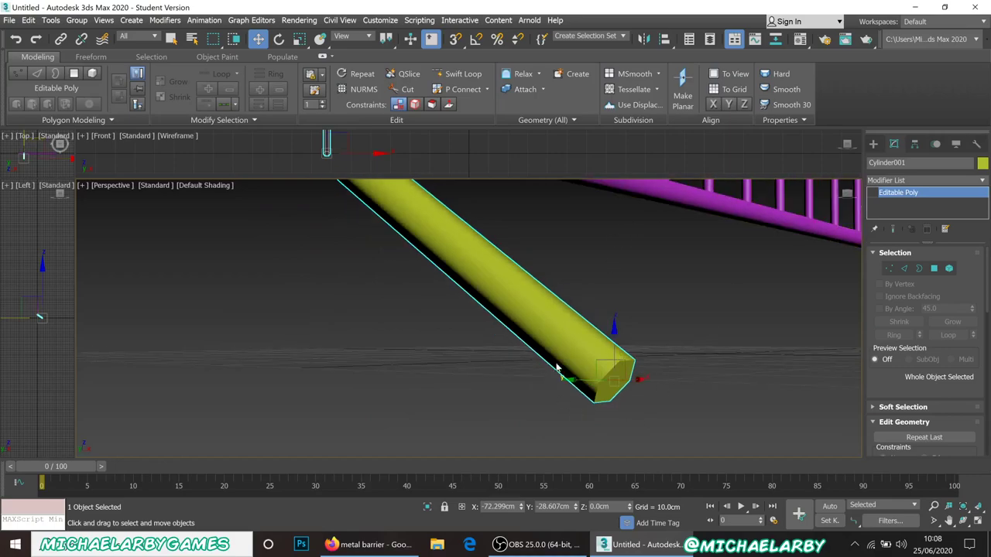
{"action": "scroll", "coordinate": [670, 376], "scroll_direction": "up", "scroll_amount": 3}
{"action": "scroll", "coordinate": [659, 381], "scroll_direction": "down", "scroll_amount": 2}
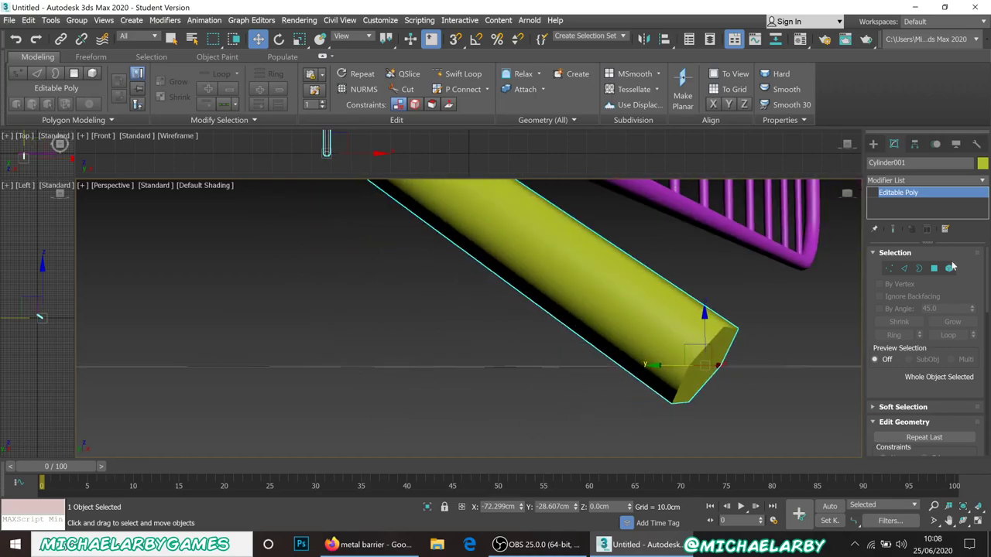
Step: Turn on Edged Faces, select an end edge in Edge mode, and widen the Left view
{"action": "key", "text": "4"}
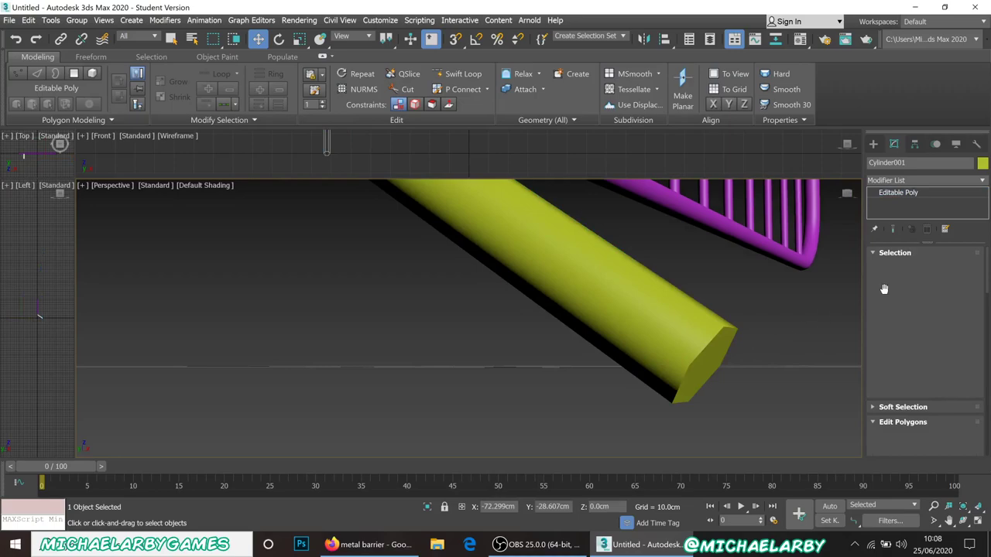
{"action": "left_click", "coordinate": [706, 359]}
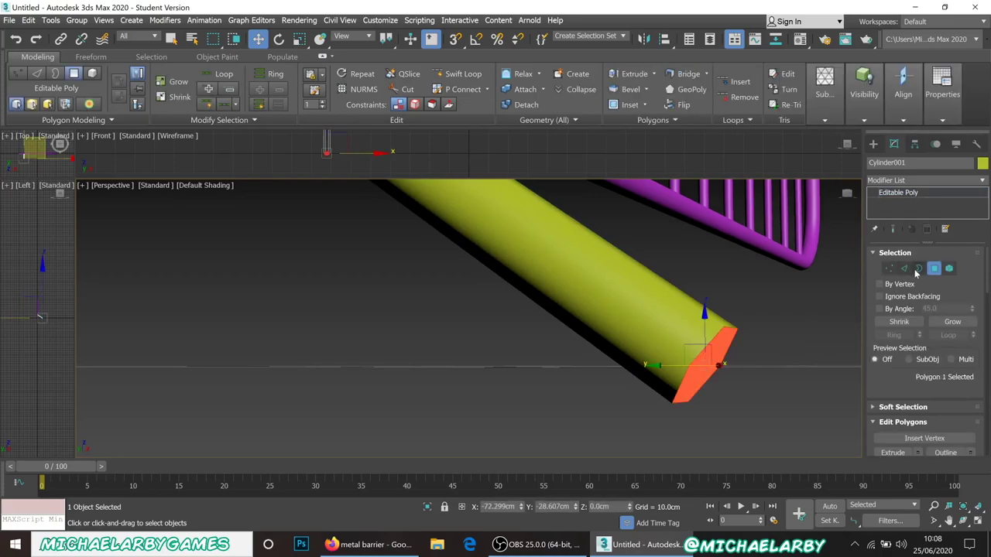
{"action": "left_click", "coordinate": [904, 269]}
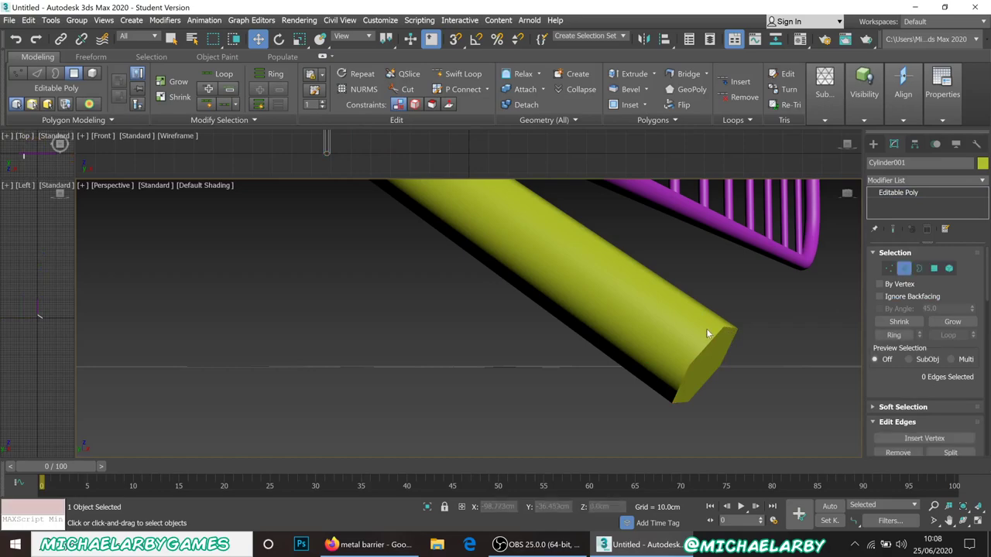
{"action": "key", "text": "F4"}
{"action": "middle_click_drag", "start_coordinate": [720, 331], "coordinate": [690, 338], "text": "alt"}
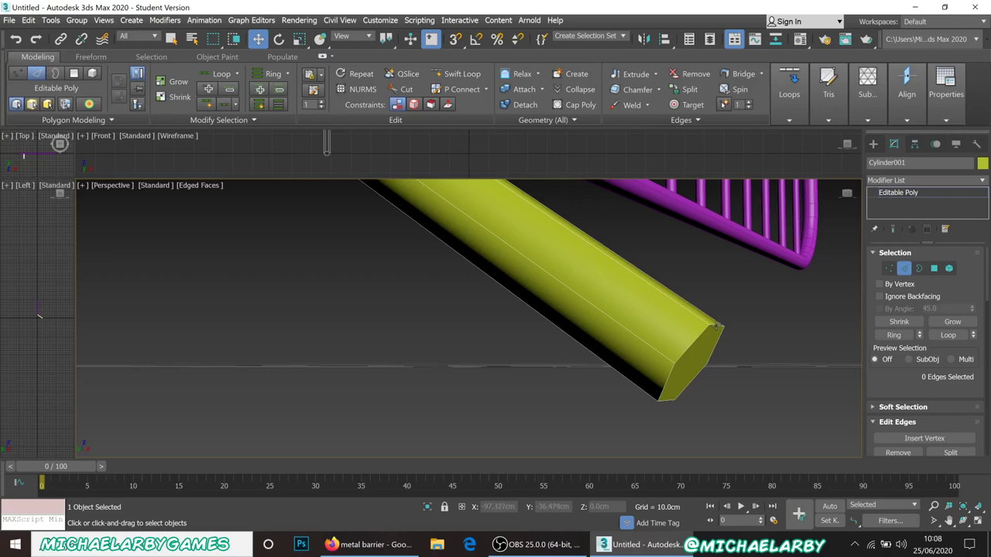
{"action": "left_click", "coordinate": [717, 327]}
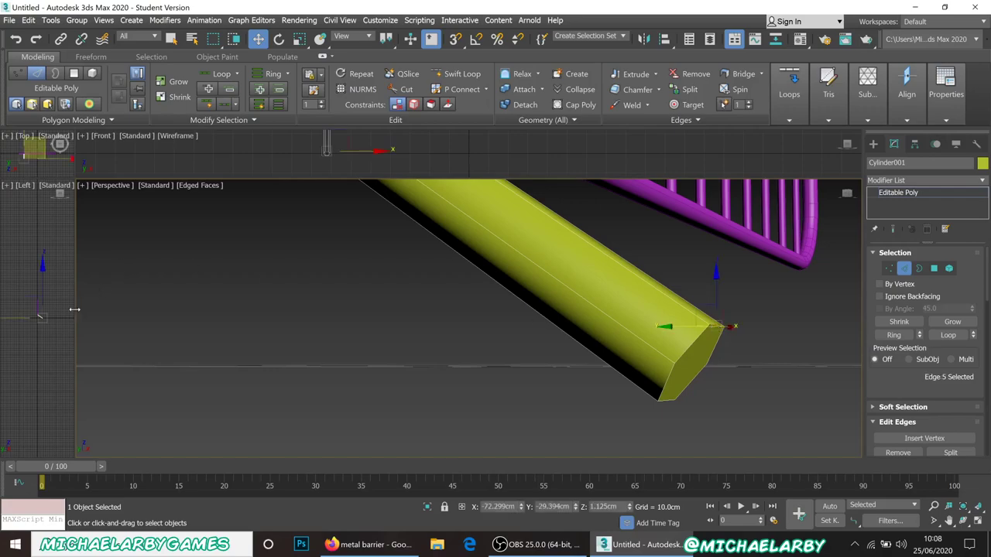
{"action": "left_click_drag", "start_coordinate": [78, 313], "coordinate": [542, 316]}
Step: Select the cylinder's end edge and drag it down to the ground line in the Left view
{"action": "scroll", "coordinate": [335, 326], "scroll_direction": "up", "scroll_amount": 10}
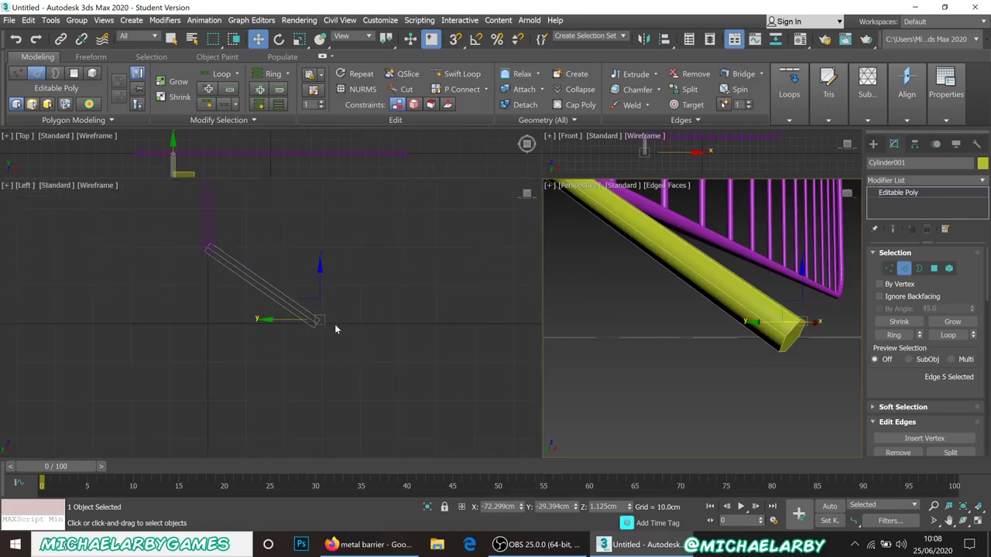
{"action": "scroll", "coordinate": [319, 345], "scroll_direction": "down", "scroll_amount": 4}
{"action": "scroll", "coordinate": [229, 285], "scroll_direction": "up", "scroll_amount": 4}
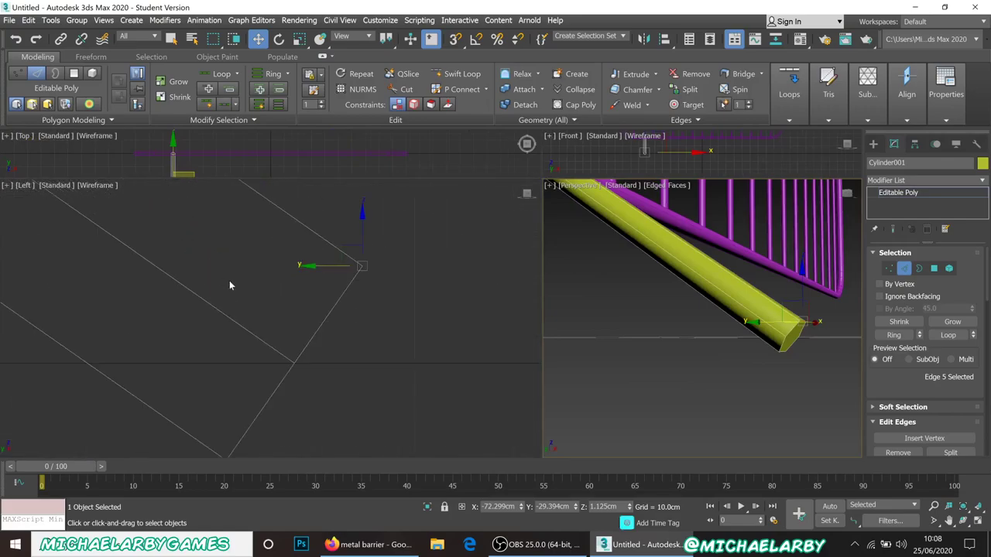
{"action": "left_click", "coordinate": [327, 231]}
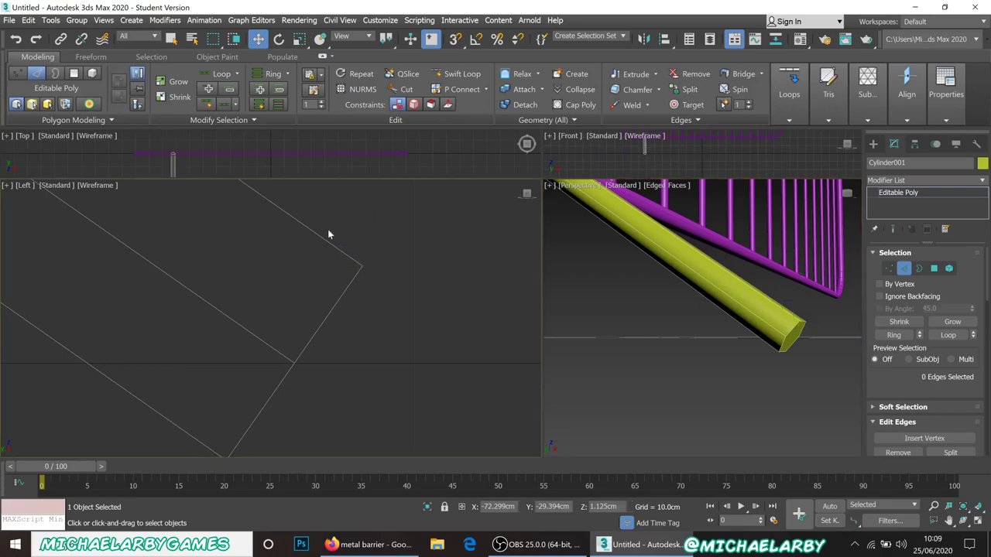
{"action": "scroll", "coordinate": [802, 331], "scroll_direction": "up", "scroll_amount": 5}
{"action": "scroll", "coordinate": [784, 280], "scroll_direction": "down", "scroll_amount": 5}
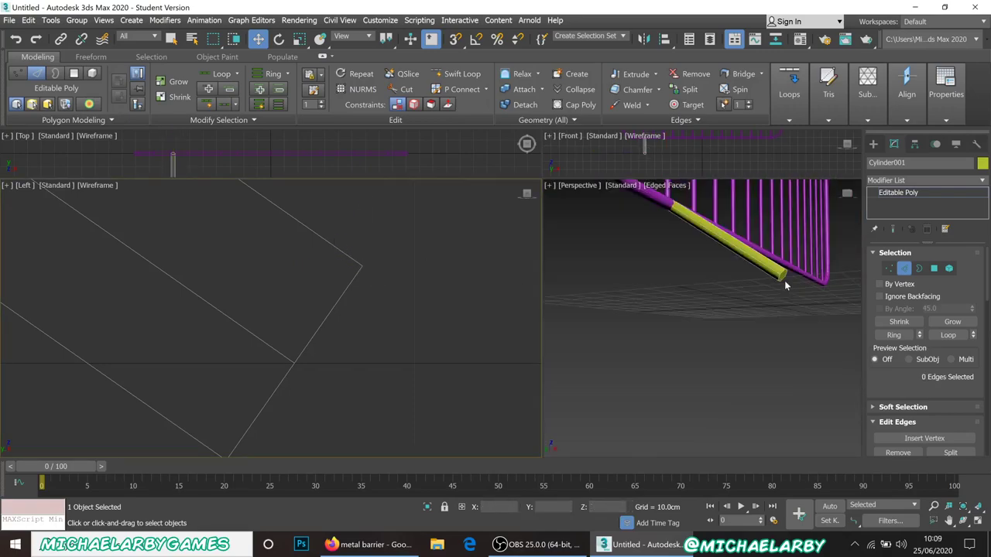
{"action": "scroll", "coordinate": [789, 278], "scroll_direction": "up", "scroll_amount": 3}
{"action": "scroll", "coordinate": [774, 289], "scroll_direction": "up", "scroll_amount": 2}
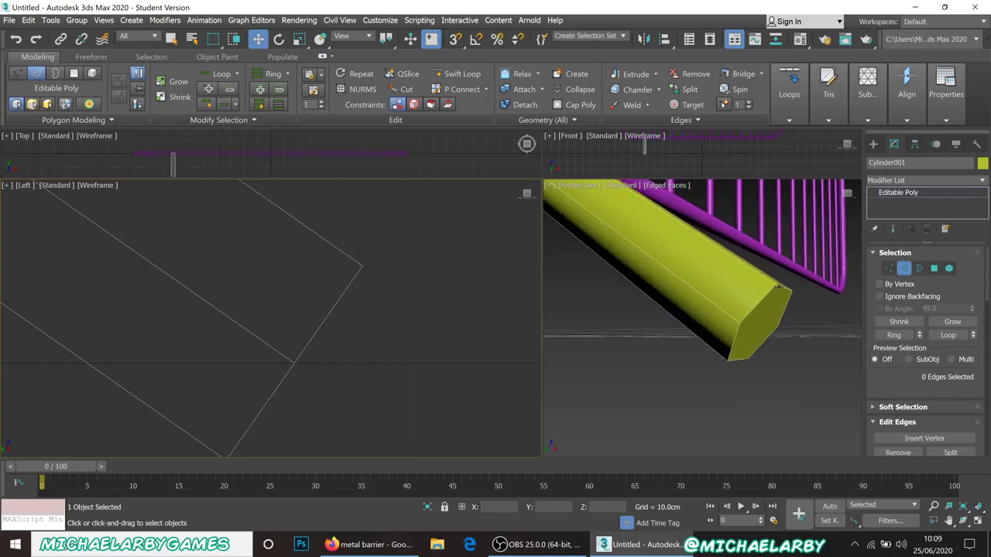
{"action": "left_click", "coordinate": [782, 286]}
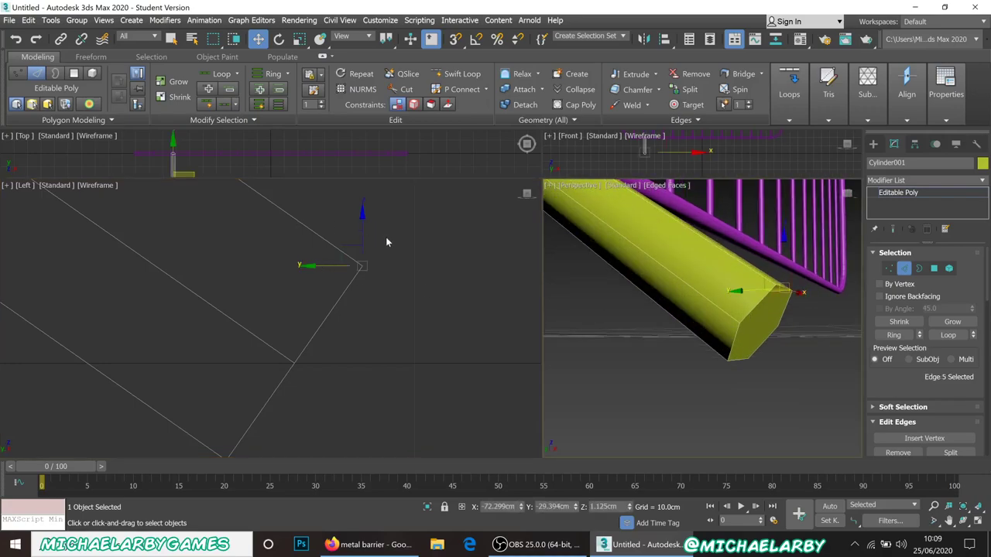
{"action": "middle_click_drag", "start_coordinate": [387, 242], "coordinate": [389, 245]}
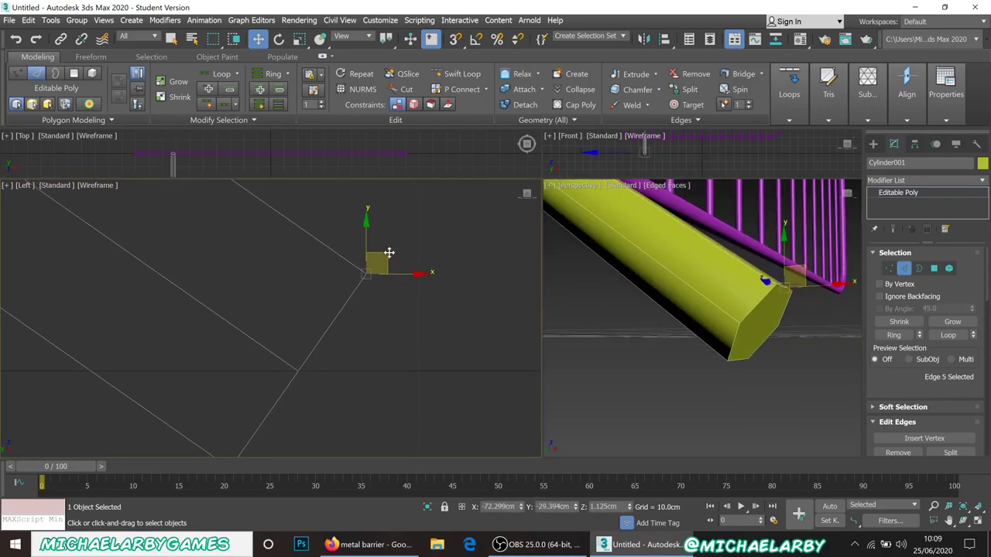
{"action": "middle_click_drag", "start_coordinate": [374, 285], "coordinate": [373, 341]}
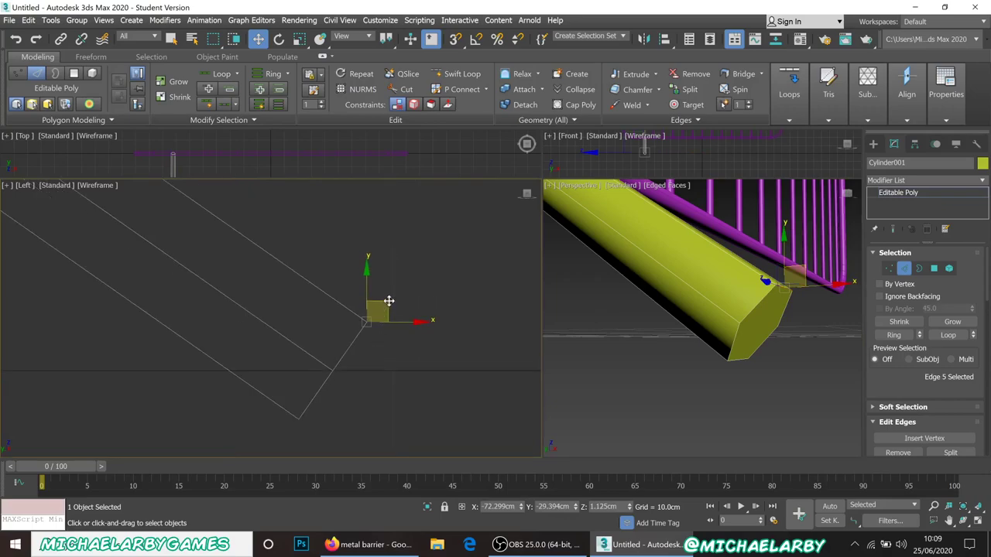
{"action": "left_click_drag", "start_coordinate": [389, 301], "coordinate": [454, 350]}
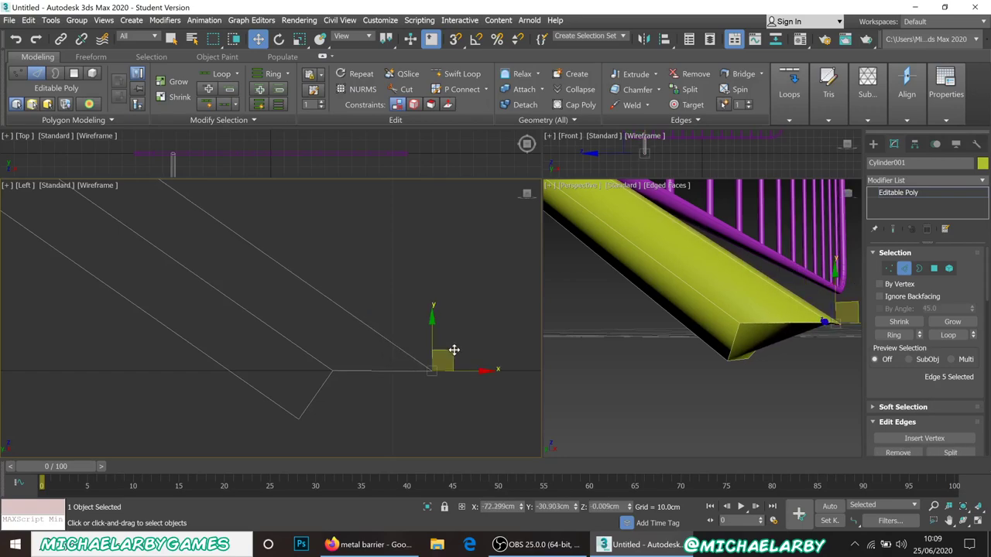
Step: Move the tip's bottom edge down so the strut's end sits flat on the floor
{"action": "left_click", "coordinate": [741, 360]}
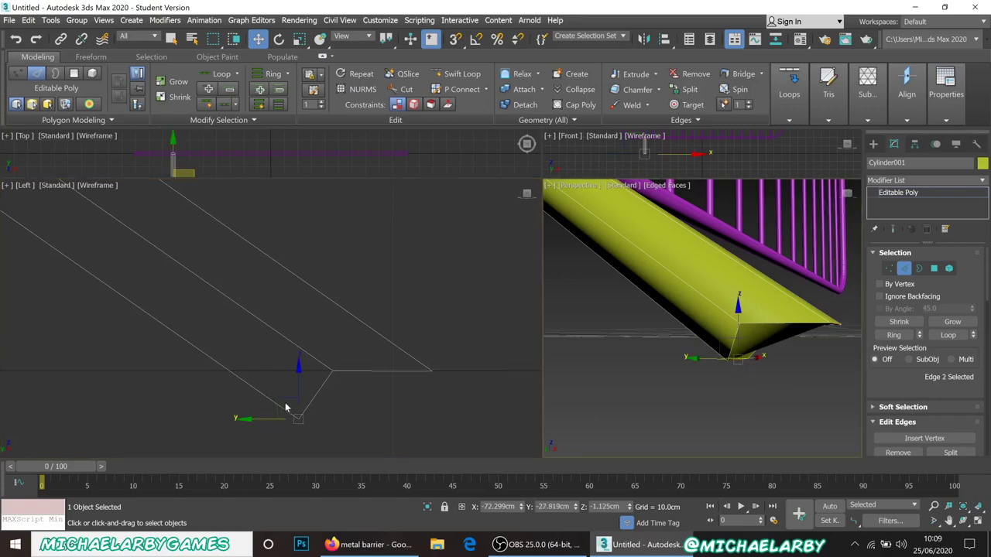
{"action": "left_click", "coordinate": [285, 407]}
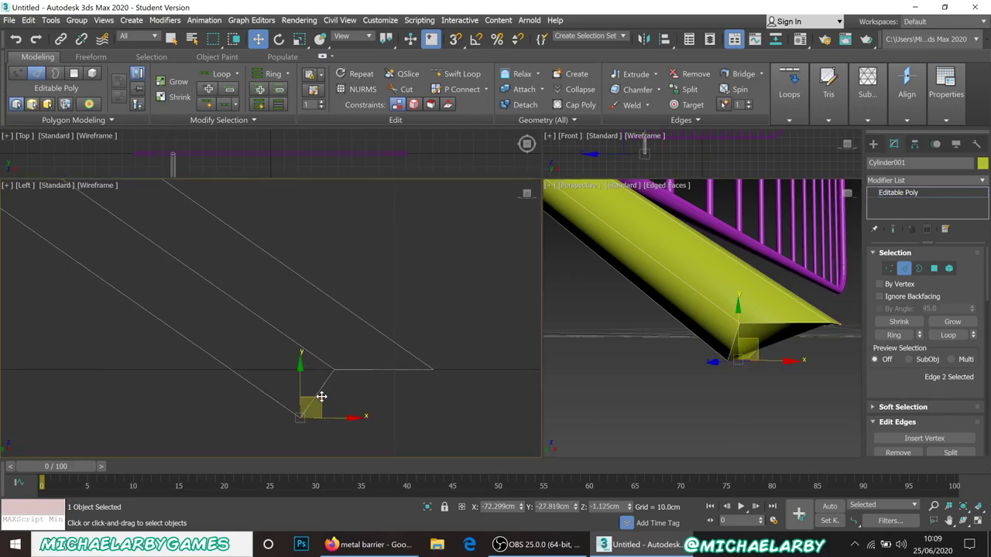
{"action": "left_click_drag", "start_coordinate": [321, 396], "coordinate": [253, 348]}
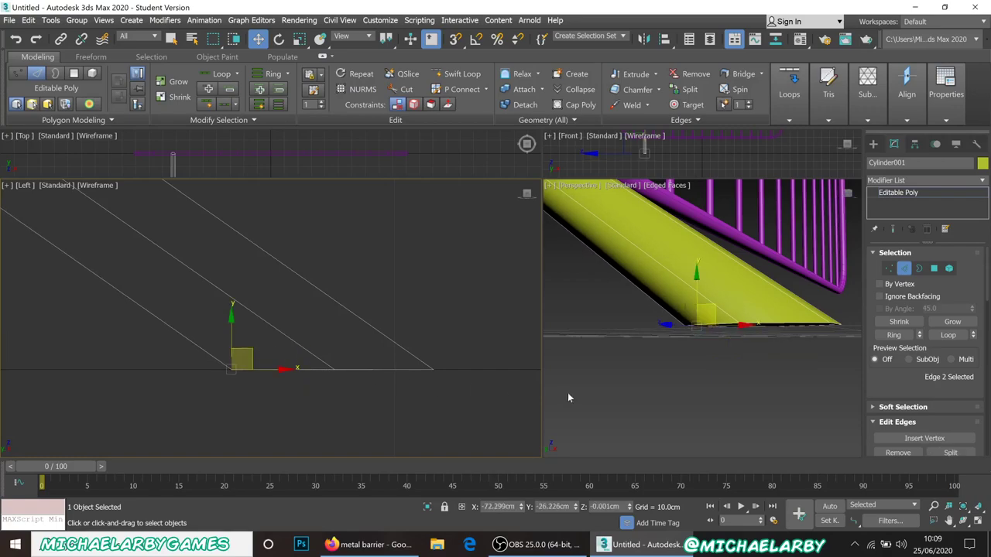
{"action": "left_click", "coordinate": [455, 393]}
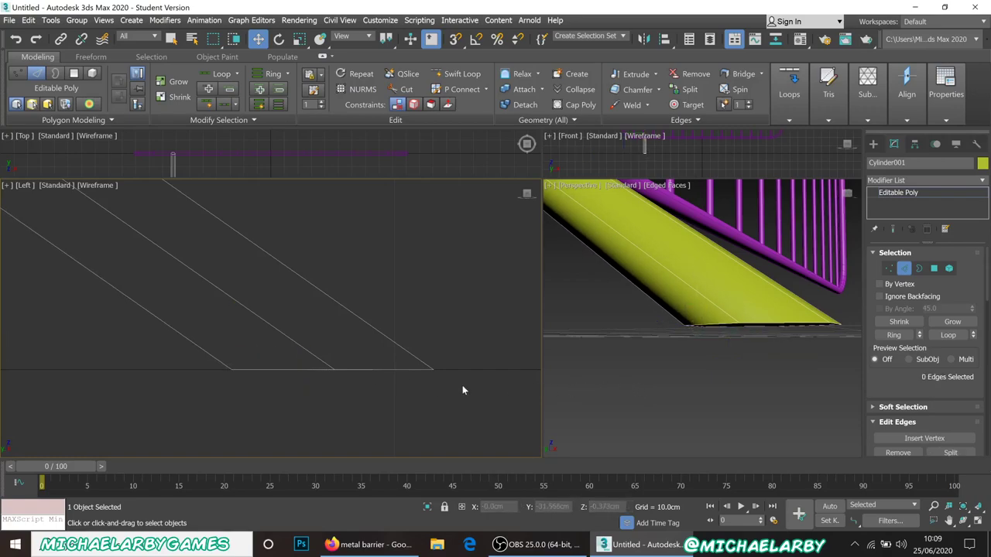
Step: Leave edge editing and return the cylinder to top-level object selection
{"action": "scroll", "coordinate": [650, 381], "scroll_direction": "down", "scroll_amount": 5}
{"action": "scroll", "coordinate": [631, 347], "scroll_direction": "up", "scroll_amount": 4}
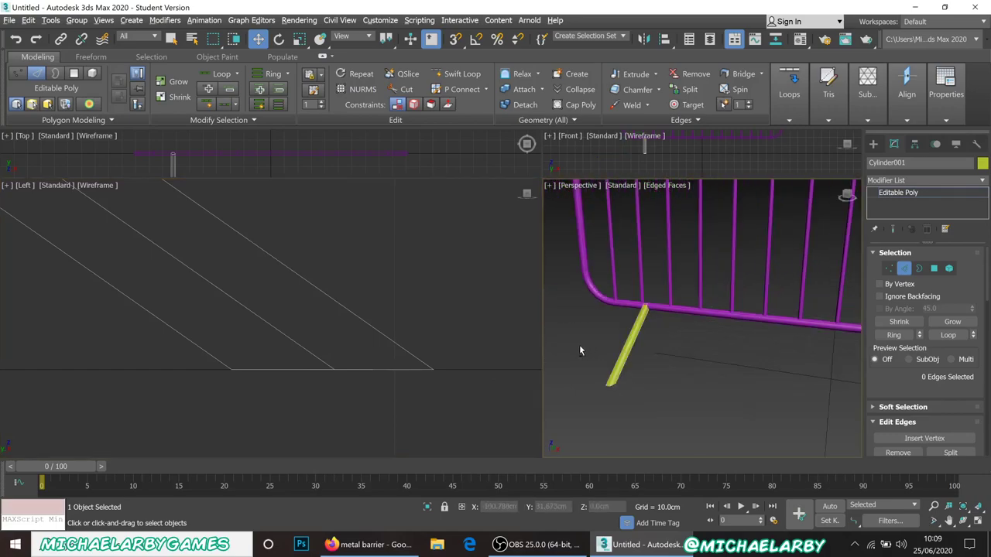
{"action": "scroll", "coordinate": [630, 338], "scroll_direction": "up", "scroll_amount": 1}
{"action": "middle_click_drag", "start_coordinate": [631, 336], "coordinate": [669, 315], "text": "alt"}
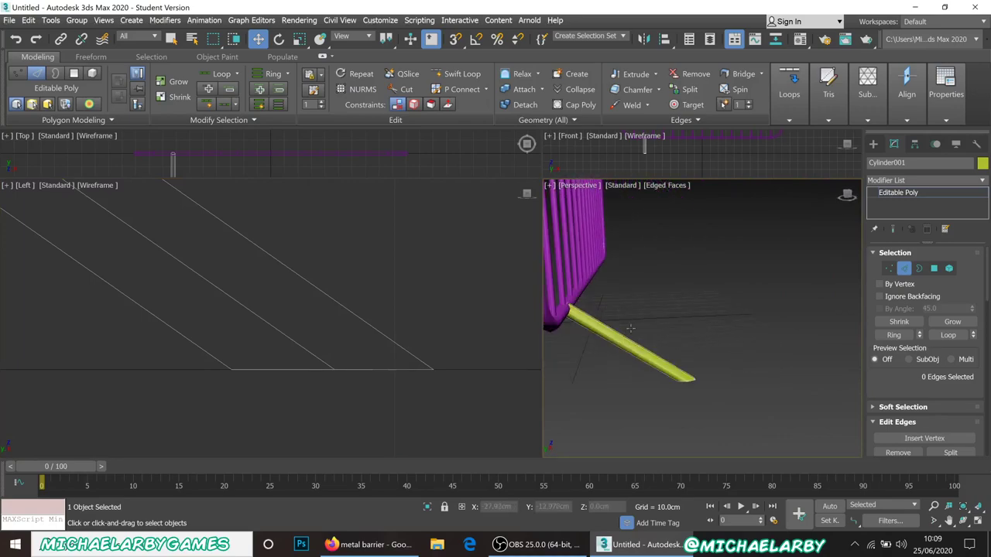
{"action": "right_click", "coordinate": [670, 315]}
{"action": "left_click", "coordinate": [645, 308]}
Step: Shift-drag the yellow leg along Y to clone it to the left
{"action": "left_click", "coordinate": [628, 386]}
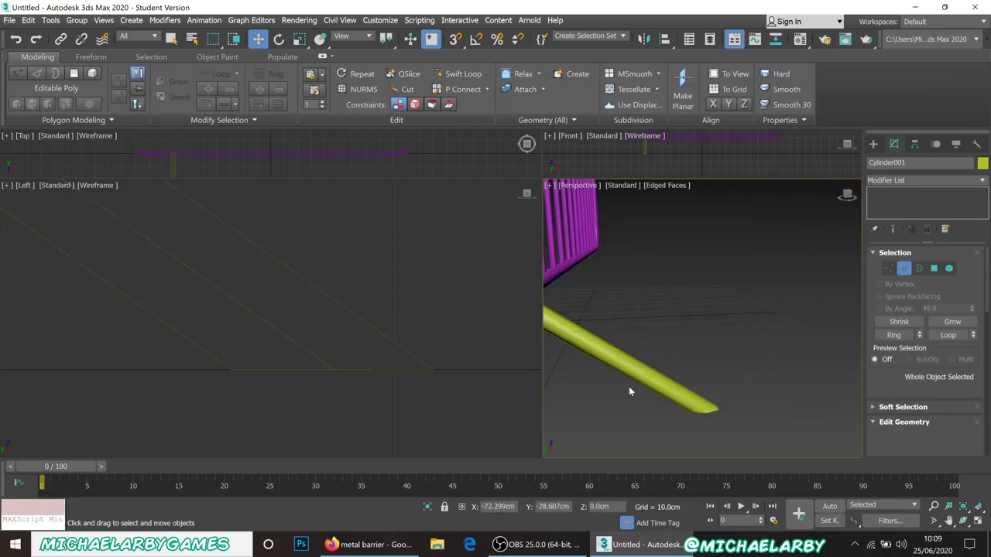
{"action": "left_click", "coordinate": [637, 375]}
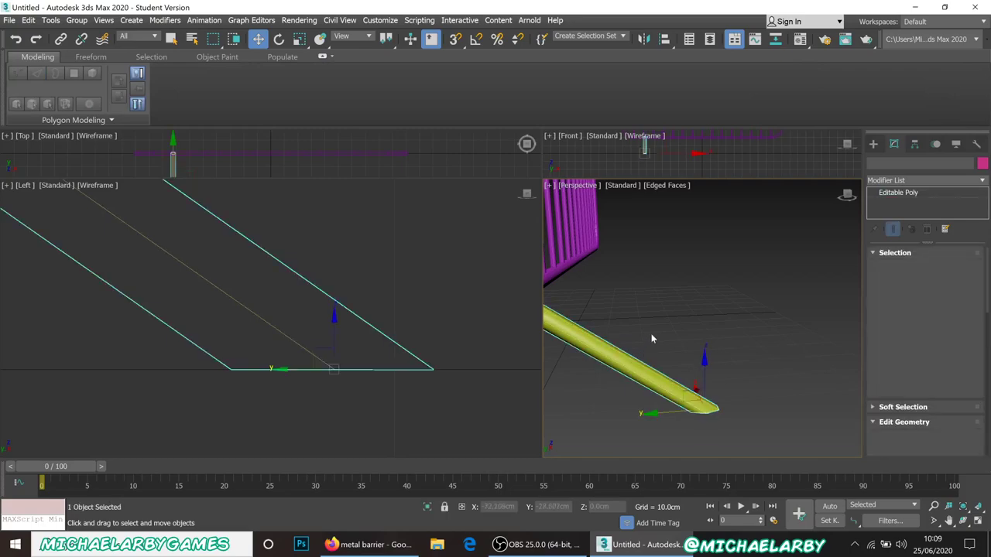
{"action": "middle_click_drag", "start_coordinate": [652, 276], "coordinate": [734, 316], "text": "alt"}
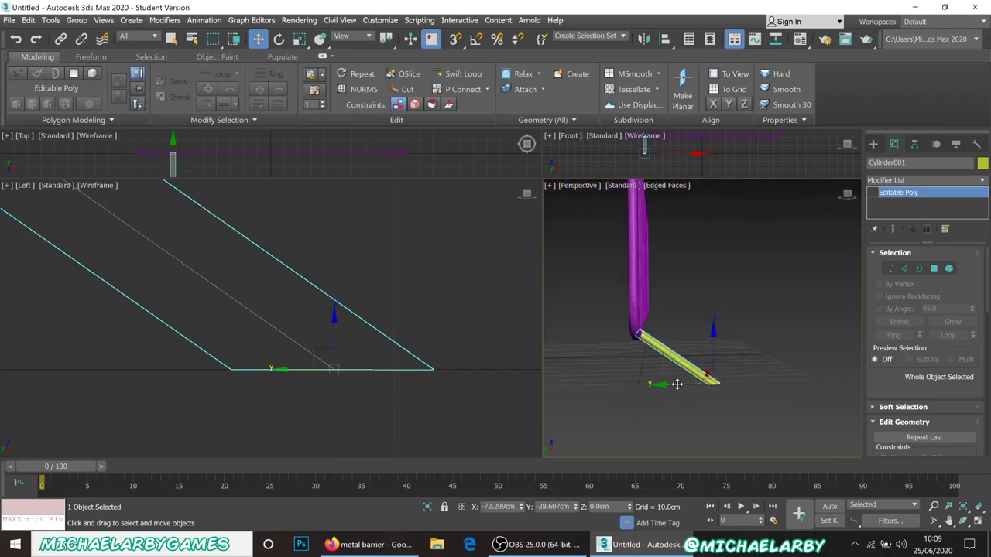
{"action": "left_click_drag", "start_coordinate": [669, 384], "coordinate": [596, 392], "text": "shift"}
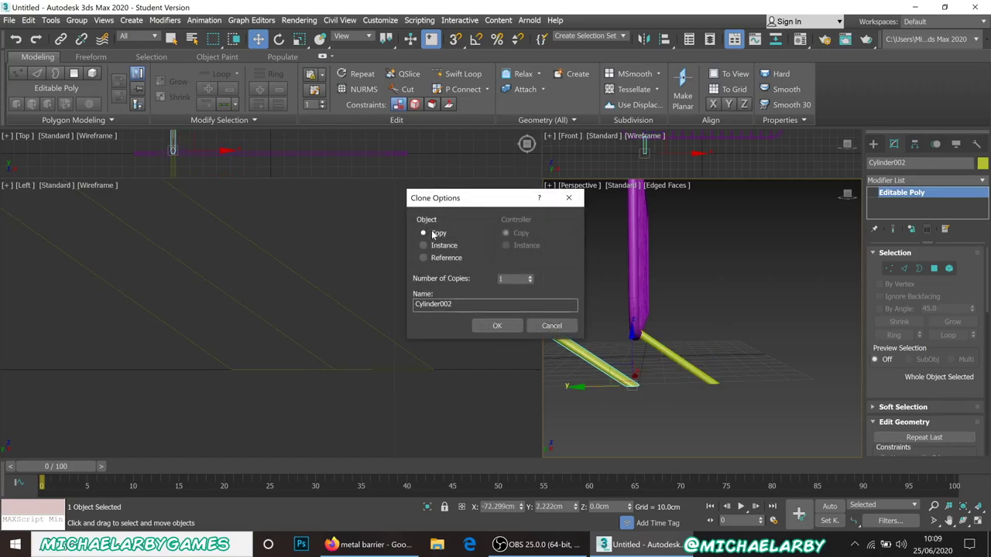
Step: Create the Cylinder002 copy and rotate it to a diagonal angle with Angle Snap on
{"action": "left_click", "coordinate": [501, 328]}
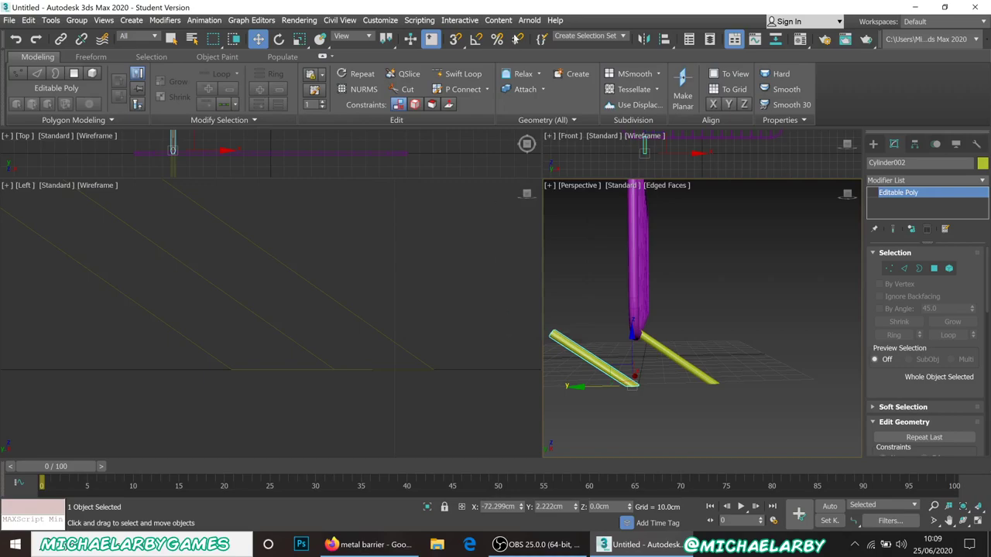
{"action": "key", "text": "e"}
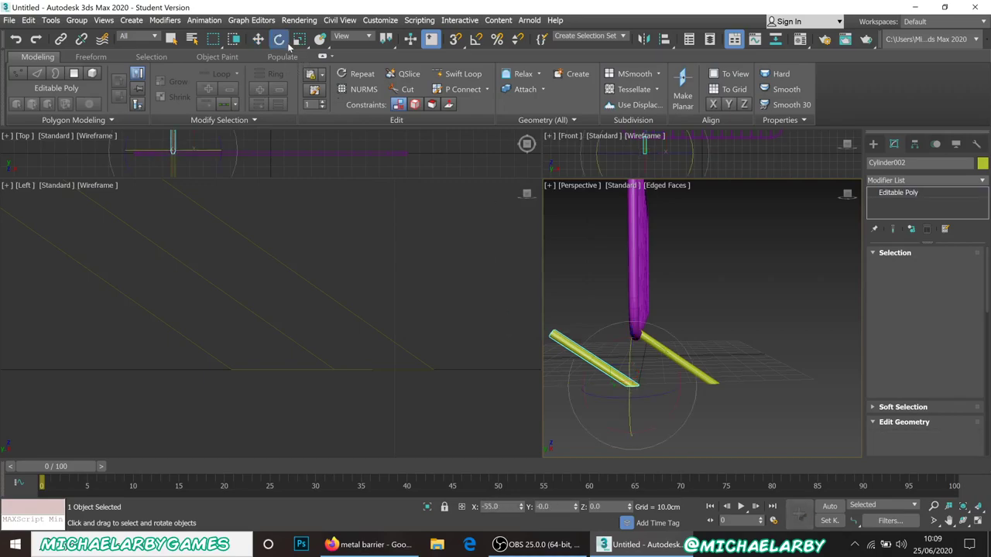
{"action": "left_click_drag", "start_coordinate": [645, 397], "coordinate": [681, 379]}
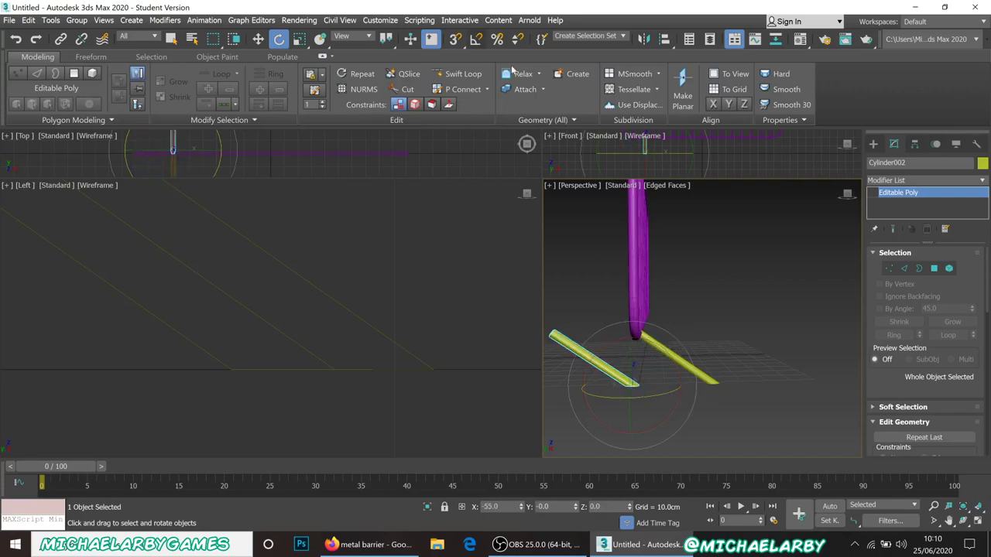
{"action": "left_click", "coordinate": [475, 39]}
{"action": "left_click_drag", "start_coordinate": [604, 397], "coordinate": [646, 394]}
Step: Reselect Cylinder002 and turn it further around its vertical axis
{"action": "middle_click_drag", "start_coordinate": [661, 402], "coordinate": [664, 405], "text": "alt"}
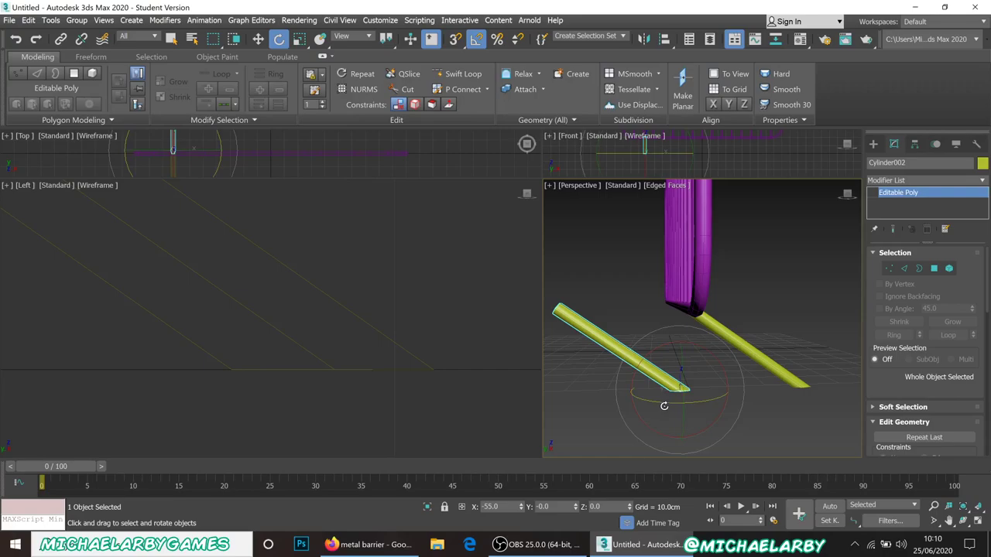
{"action": "left_click", "coordinate": [673, 402]}
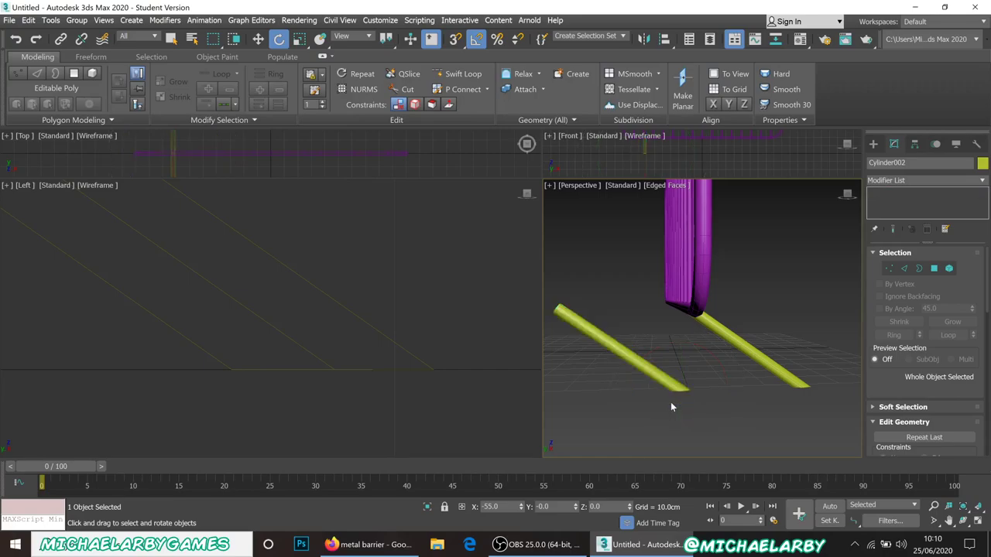
{"action": "left_click", "coordinate": [665, 387]}
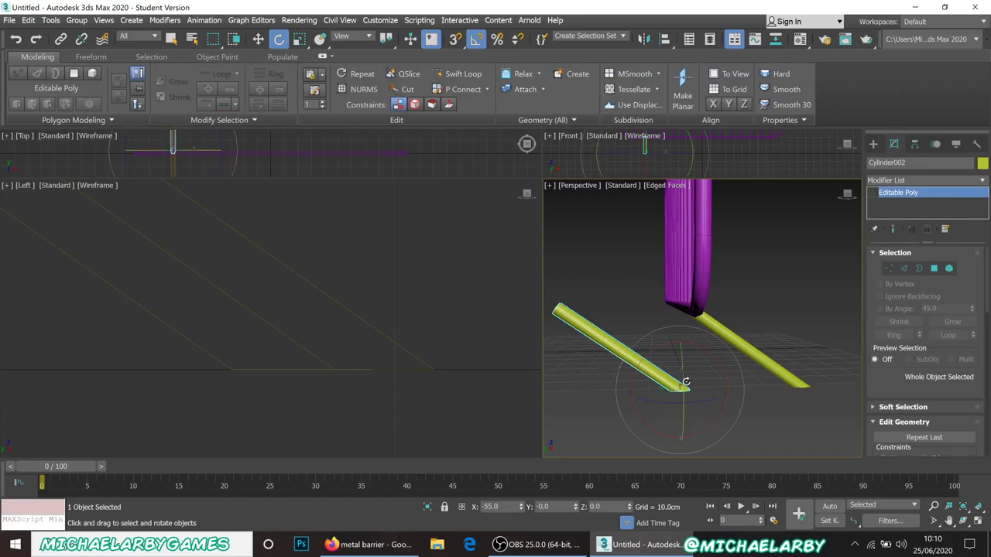
{"action": "left_click_drag", "start_coordinate": [660, 405], "coordinate": [705, 404]}
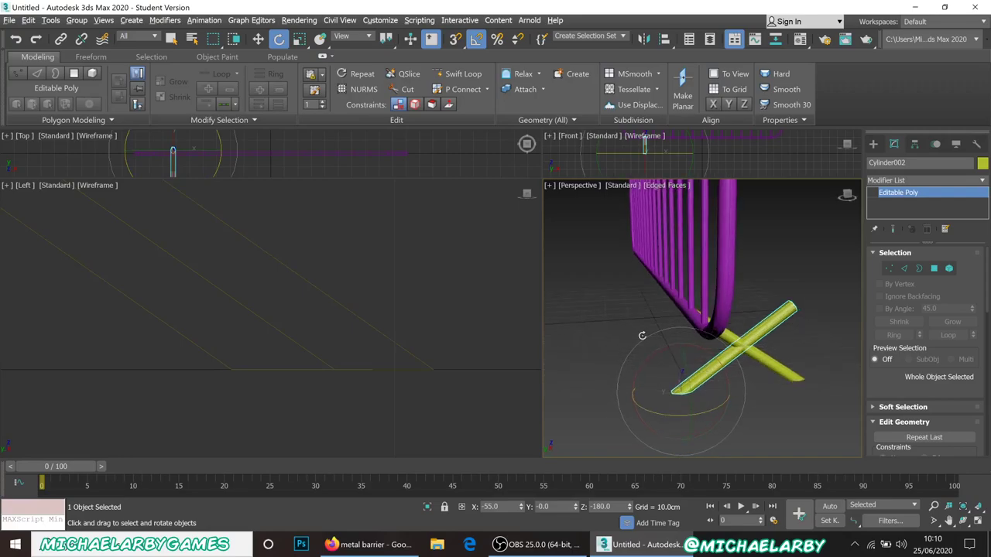
Step: Move Cylinder002 along Y so it meets the other strut beneath the rail
{"action": "left_click", "coordinate": [257, 40]}
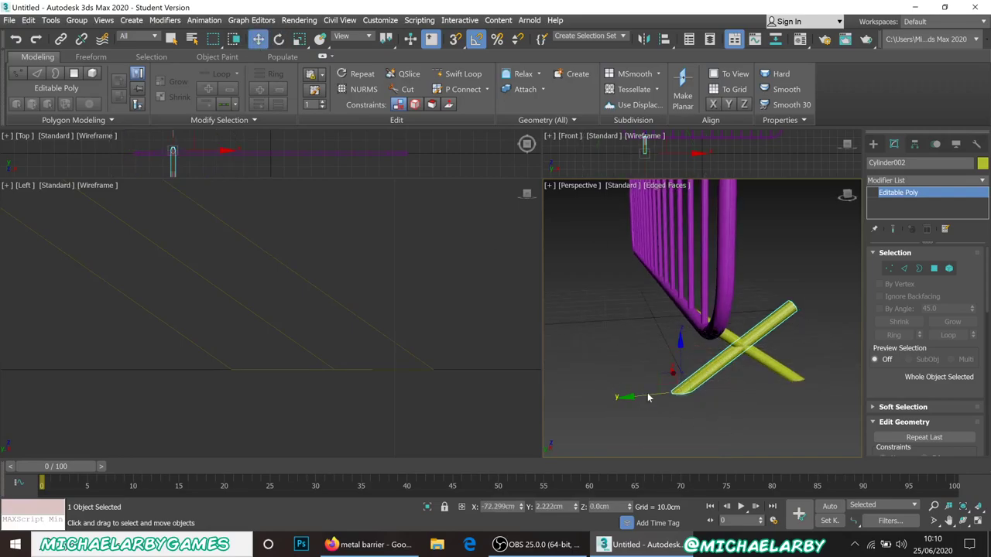
{"action": "left_click_drag", "start_coordinate": [647, 397], "coordinate": [539, 400]}
{"action": "middle_click_drag", "start_coordinate": [540, 399], "coordinate": [690, 316], "text": "alt"}
{"action": "scroll", "coordinate": [688, 313], "scroll_direction": "up", "scroll_amount": 5}
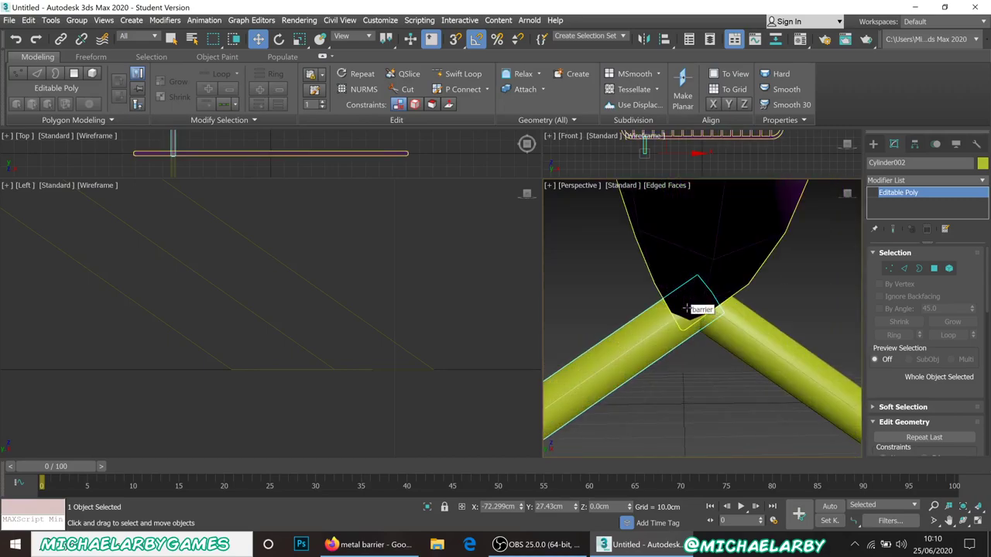
{"action": "scroll", "coordinate": [686, 308], "scroll_direction": "down", "scroll_amount": 5}
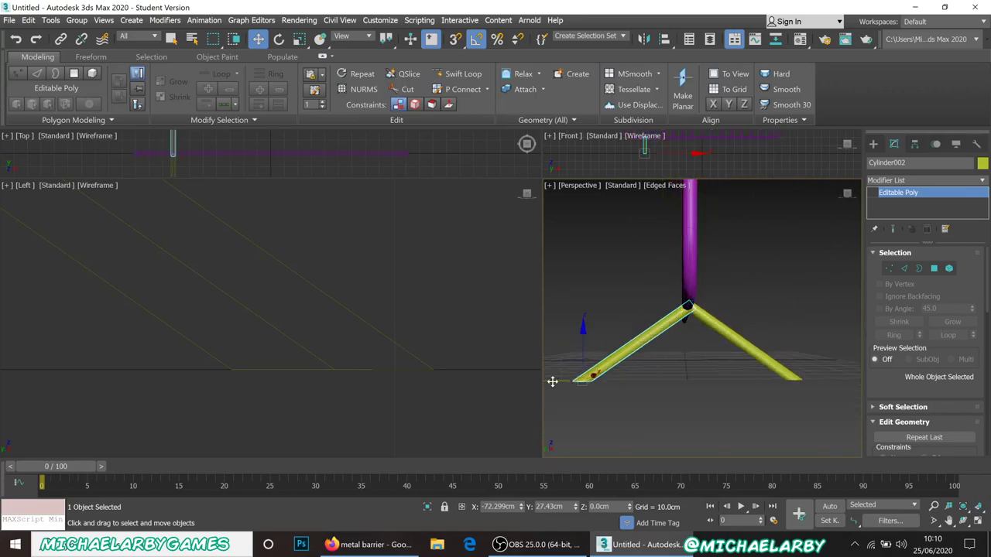
{"action": "left_click_drag", "start_coordinate": [552, 382], "coordinate": [547, 381]}
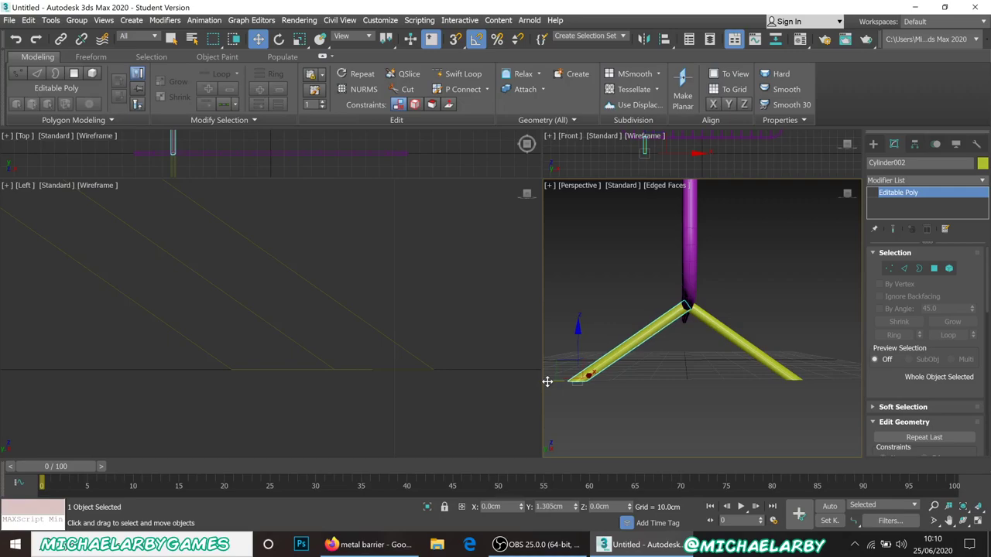
{"action": "middle_click_drag", "start_coordinate": [658, 326], "coordinate": [662, 363], "text": "alt"}
{"action": "scroll", "coordinate": [658, 360], "scroll_direction": "up", "scroll_amount": 6}
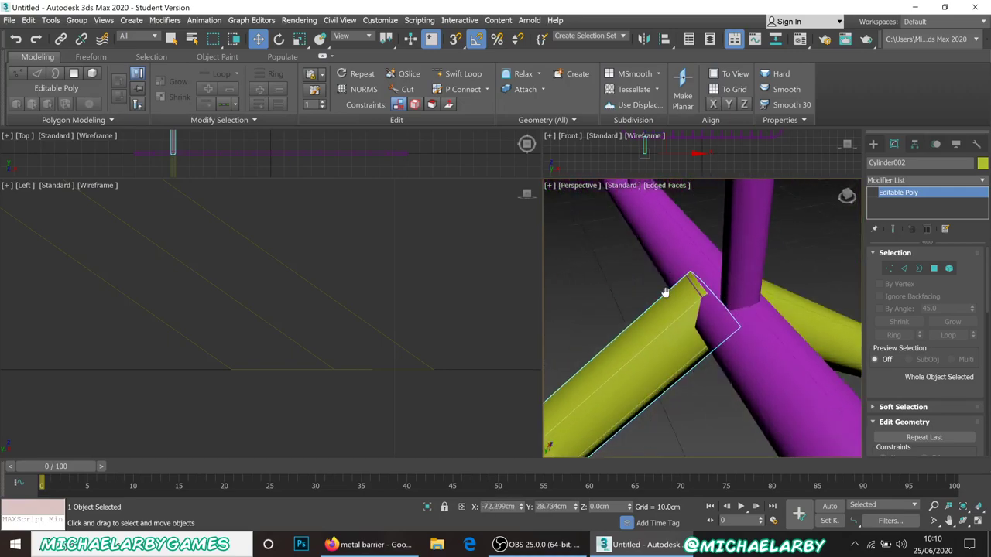
{"action": "scroll", "coordinate": [664, 293], "scroll_direction": "down", "scroll_amount": 5}
{"action": "scroll", "coordinate": [635, 335], "scroll_direction": "down", "scroll_amount": 2}
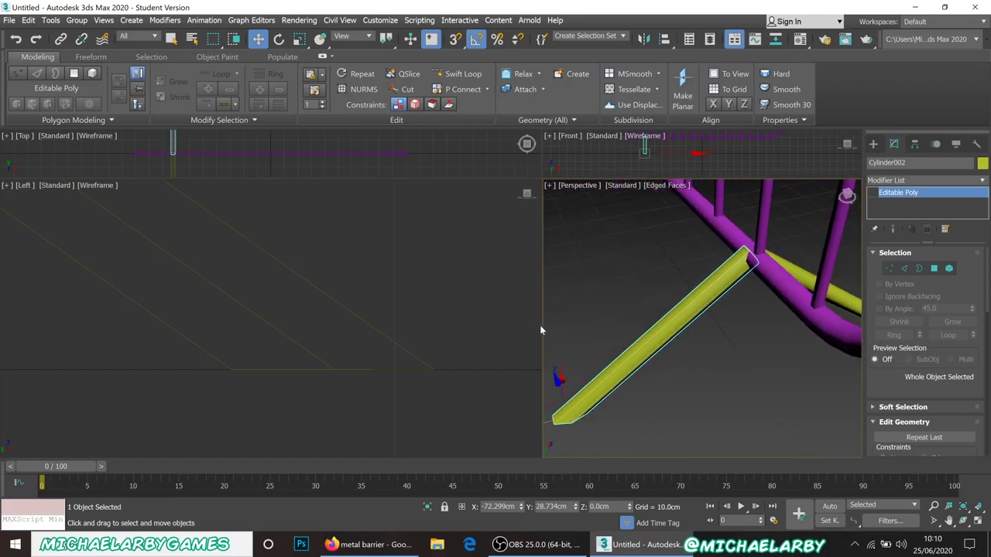
{"action": "left_click_drag", "start_coordinate": [541, 326], "coordinate": [338, 342]}
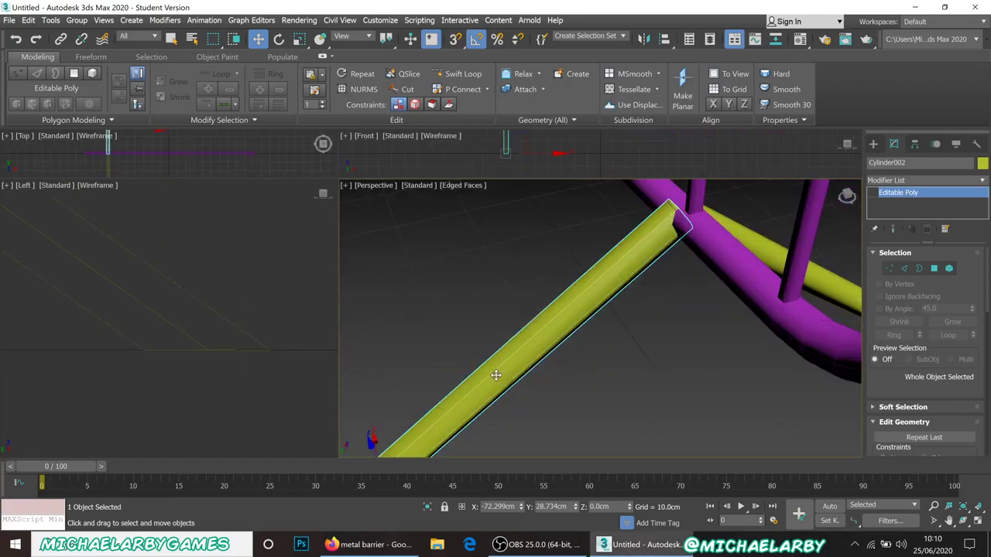
{"action": "middle_click_drag", "start_coordinate": [498, 372], "coordinate": [516, 361]}
{"action": "scroll", "coordinate": [518, 360], "scroll_direction": "down", "scroll_amount": 3}
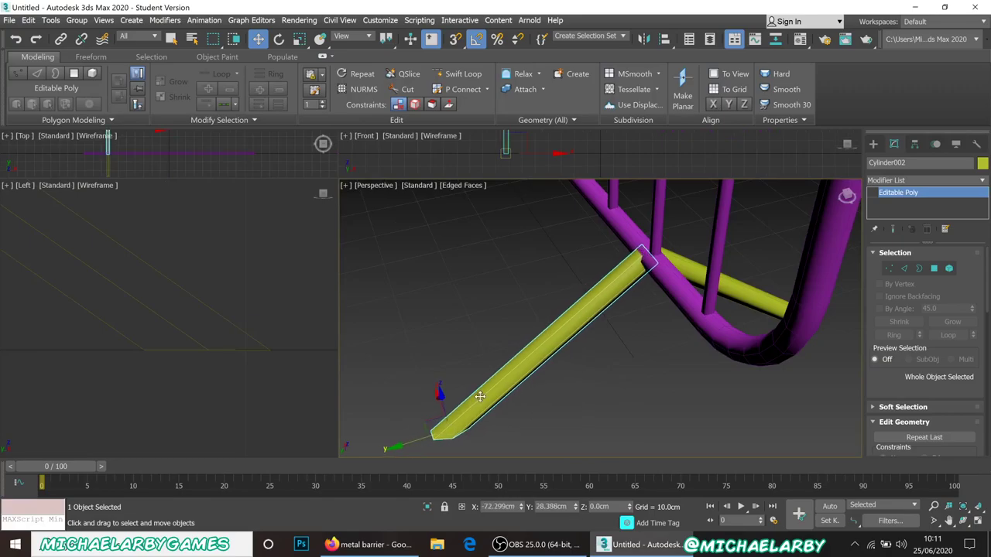
{"action": "middle_click_drag", "start_coordinate": [564, 375], "coordinate": [534, 402], "text": "alt"}
{"action": "scroll", "coordinate": [533, 401], "scroll_direction": "down", "scroll_amount": 5}
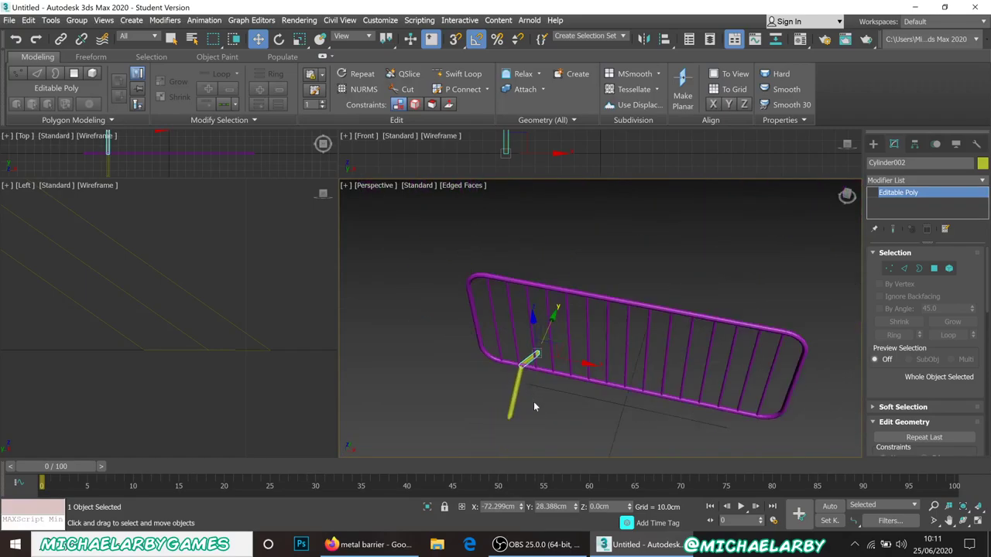
{"action": "scroll", "coordinate": [533, 401], "scroll_direction": "up", "scroll_amount": 5}
Step: Select both strut pieces and clone them as copies toward the barrier's right end
{"action": "left_click", "coordinate": [489, 344]}
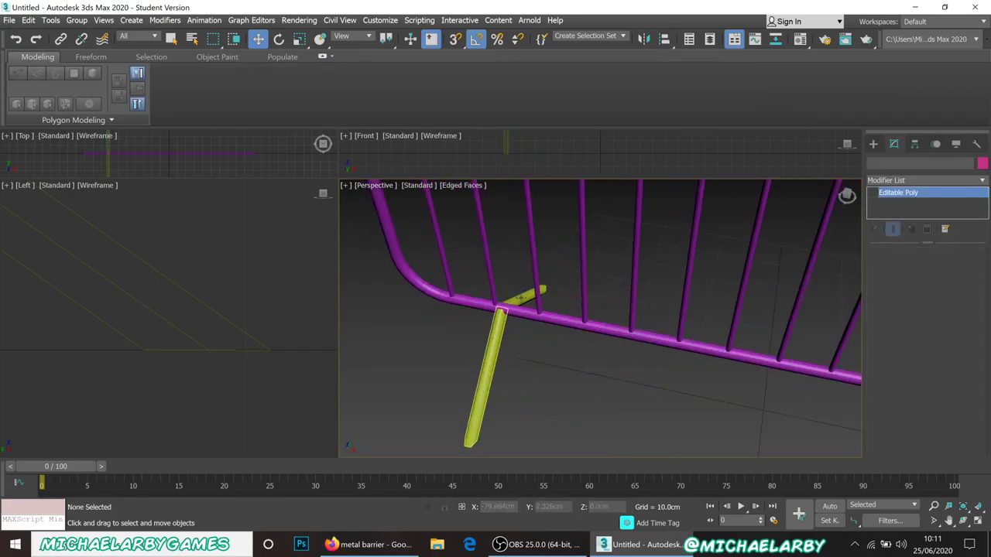
{"action": "left_click", "coordinate": [484, 372]}
{"action": "left_click", "coordinate": [503, 298], "text": "ctrl"}
{"action": "scroll", "coordinate": [503, 301], "scroll_direction": "down", "scroll_amount": 4}
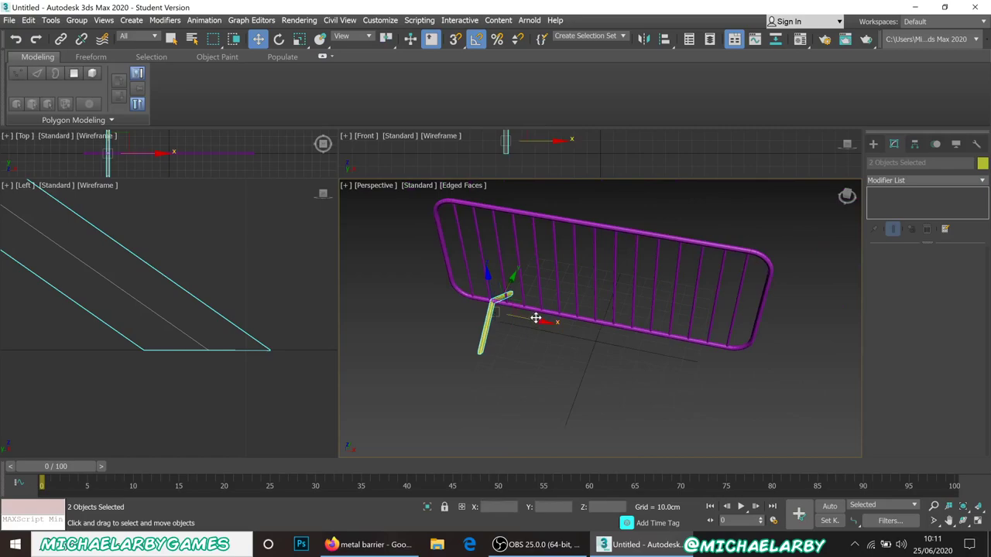
{"action": "mouse_move", "coordinate": [527, 319]}
{"action": "left_mouse_down", "text": "shift"}
{"action": "mouse_move", "coordinate": [727, 372]}
{"action": "mouse_move", "coordinate": [761, 392]}
{"action": "mouse_move", "coordinate": [729, 385]}
{"action": "left_mouse_up", "text": "shift"}
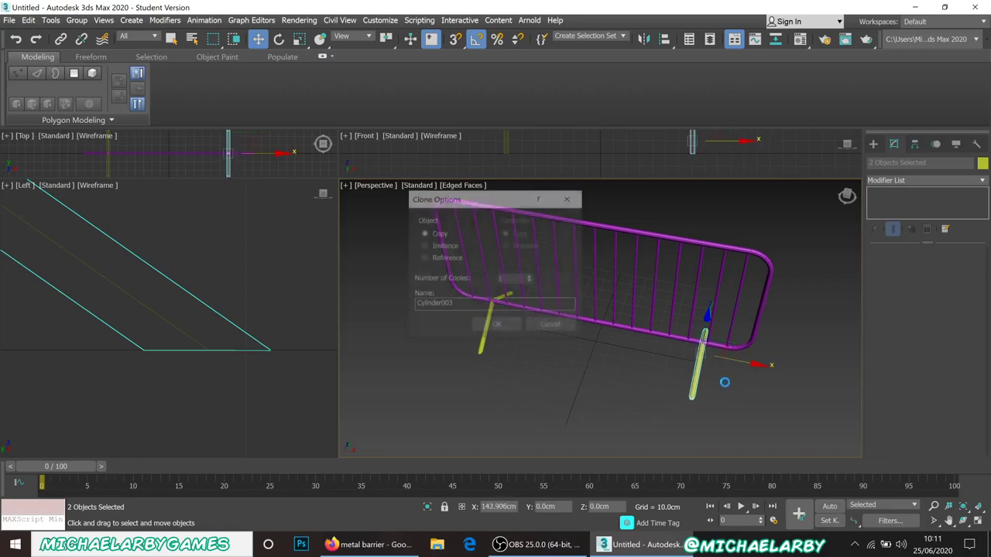
{"action": "left_click", "coordinate": [508, 326]}
Step: Nudge the copied struts right into the rail, then select the purple barrier rail
{"action": "scroll", "coordinate": [700, 348], "scroll_direction": "up", "scroll_amount": 5}
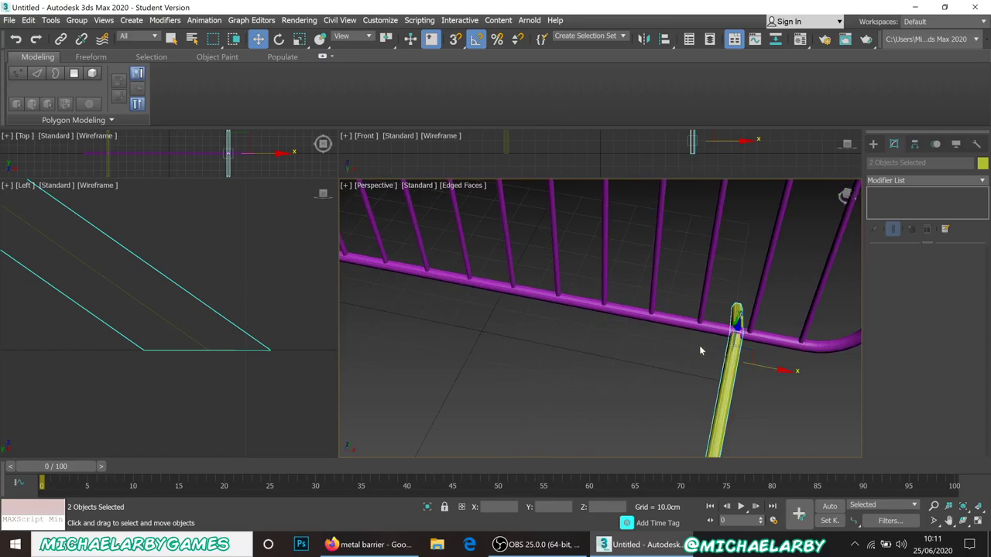
{"action": "middle_click_drag", "start_coordinate": [666, 369], "coordinate": [733, 358]}
{"action": "scroll", "coordinate": [667, 326], "scroll_direction": "up", "scroll_amount": 2}
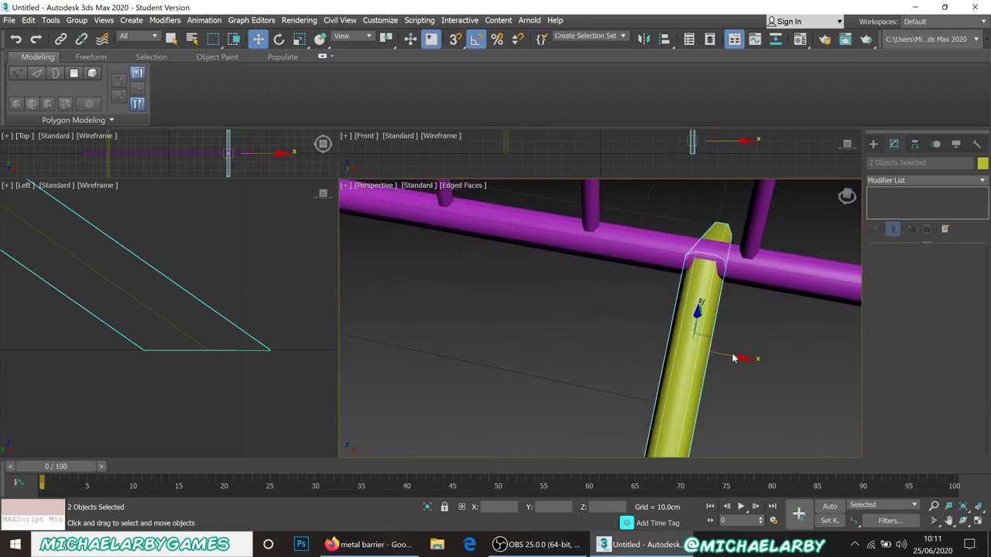
{"action": "left_click_drag", "start_coordinate": [731, 355], "coordinate": [740, 356]}
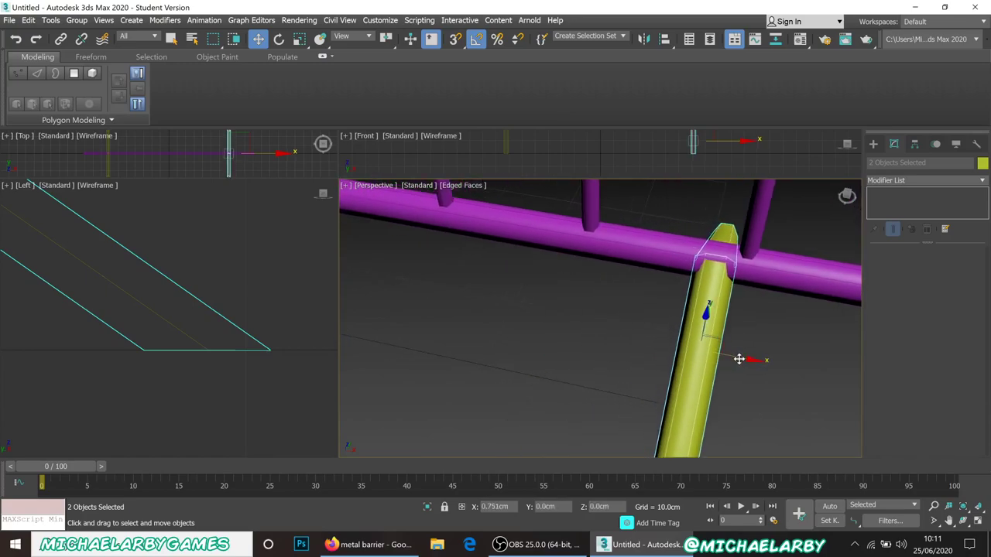
{"action": "left_click", "coordinate": [801, 332]}
{"action": "left_click", "coordinate": [779, 270]}
{"action": "scroll", "coordinate": [624, 346], "scroll_direction": "down", "scroll_amount": 6}
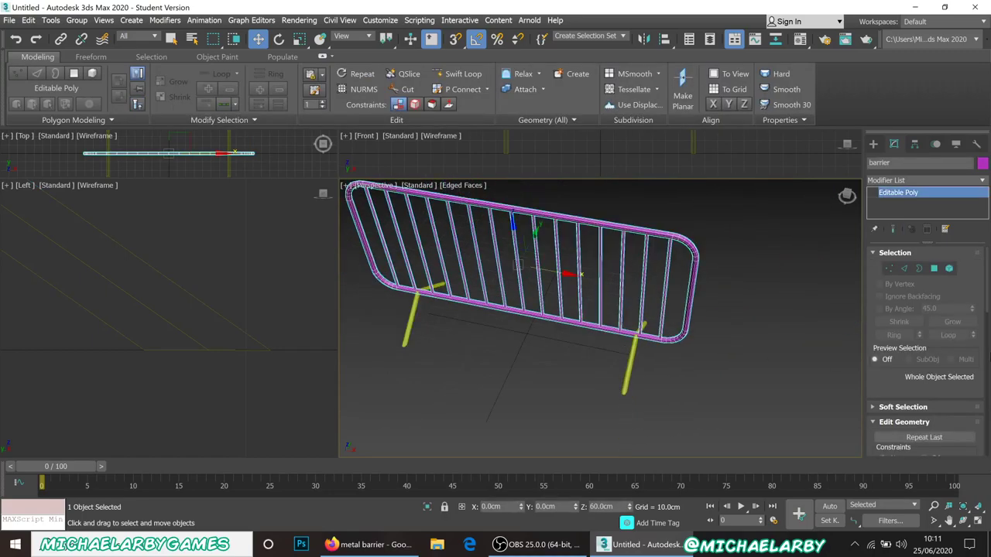
Step: Attach both yellow legs and both small cross bars to the barrier rail
{"action": "scroll", "coordinate": [906, 384], "scroll_direction": "down", "scroll_amount": 5}
{"action": "left_click", "coordinate": [894, 385]}
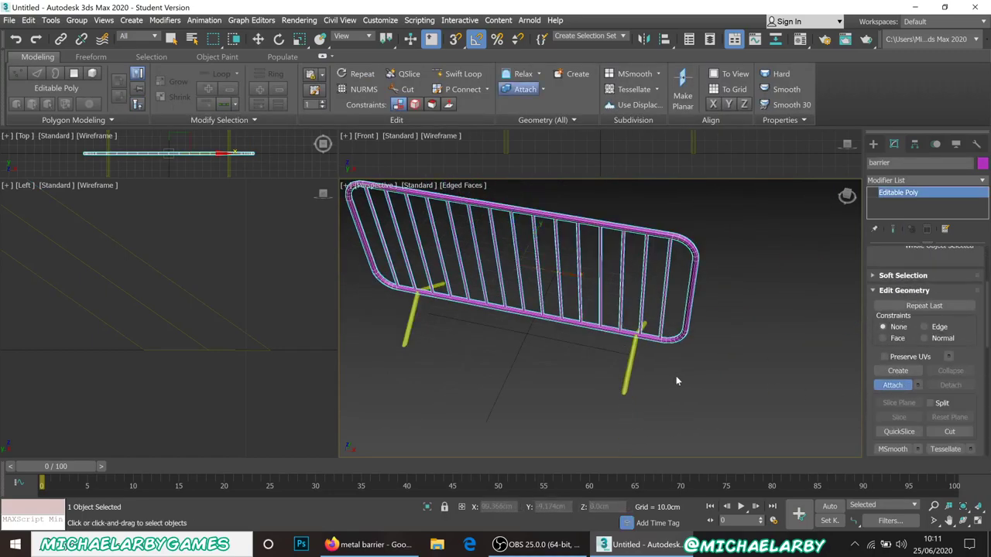
{"action": "left_click", "coordinate": [629, 352]}
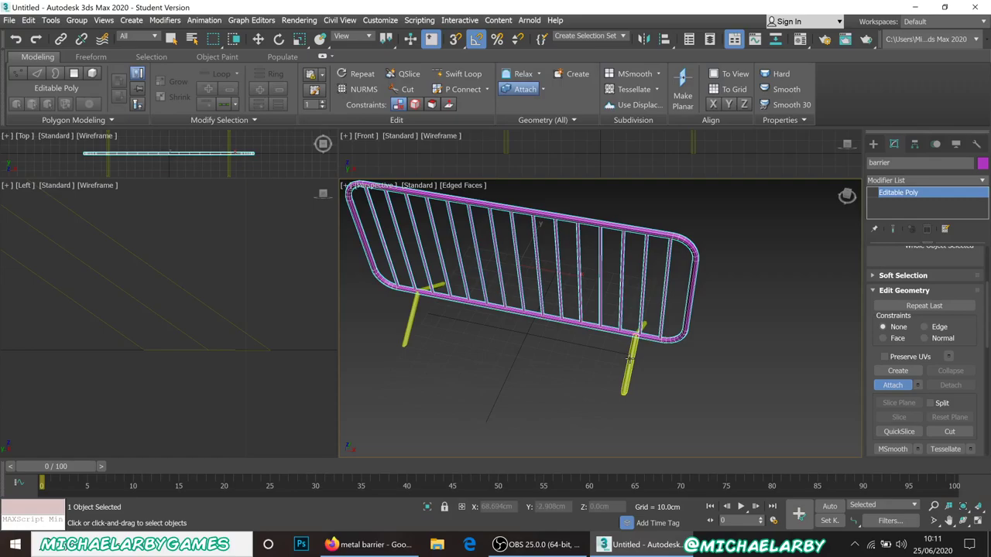
{"action": "left_click", "coordinate": [413, 314]}
{"action": "scroll", "coordinate": [416, 288], "scroll_direction": "up", "scroll_amount": 5}
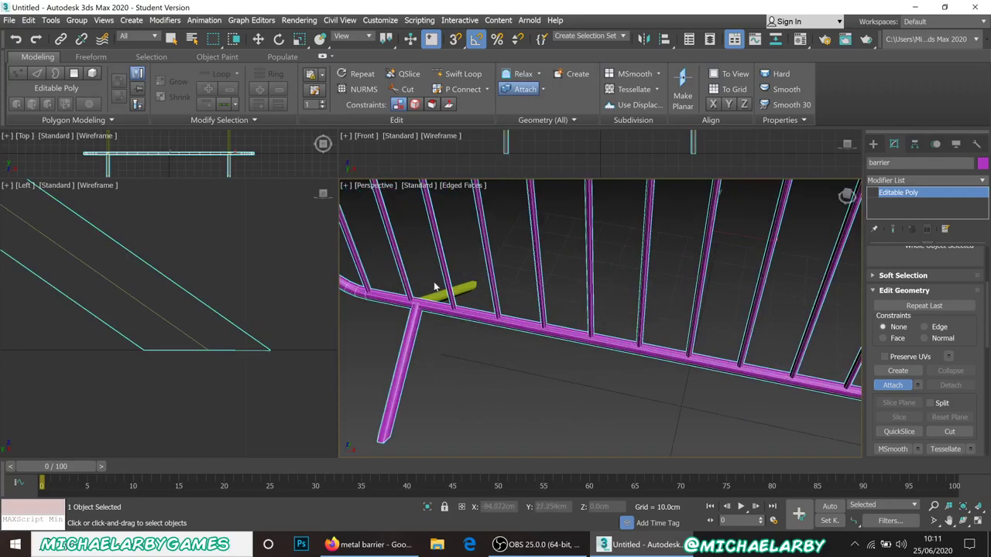
{"action": "left_click", "coordinate": [460, 301]}
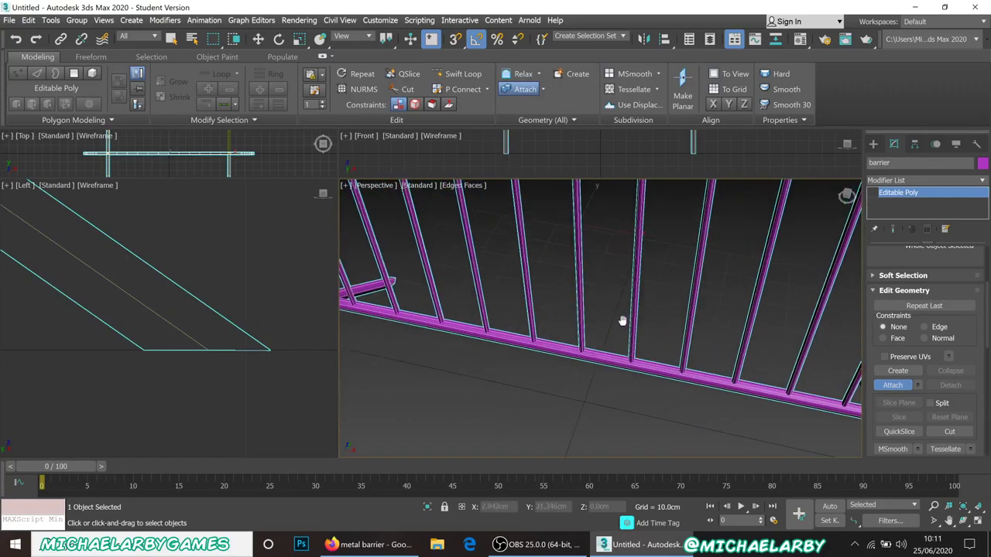
{"action": "scroll", "coordinate": [623, 322], "scroll_direction": "down", "scroll_amount": 2}
{"action": "scroll", "coordinate": [681, 330], "scroll_direction": "down", "scroll_amount": 4}
{"action": "scroll", "coordinate": [650, 322], "scroll_direction": "up", "scroll_amount": 4}
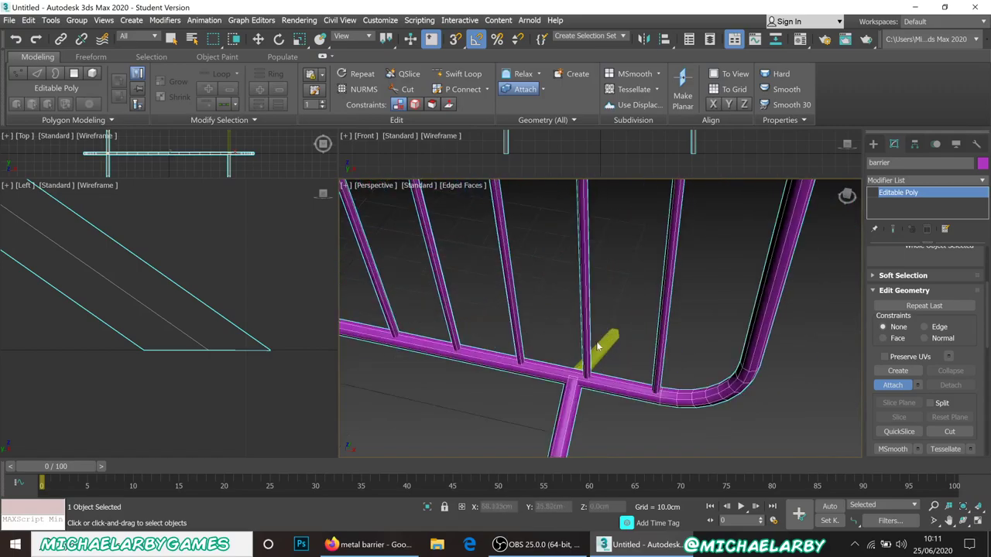
{"action": "left_click", "coordinate": [611, 350]}
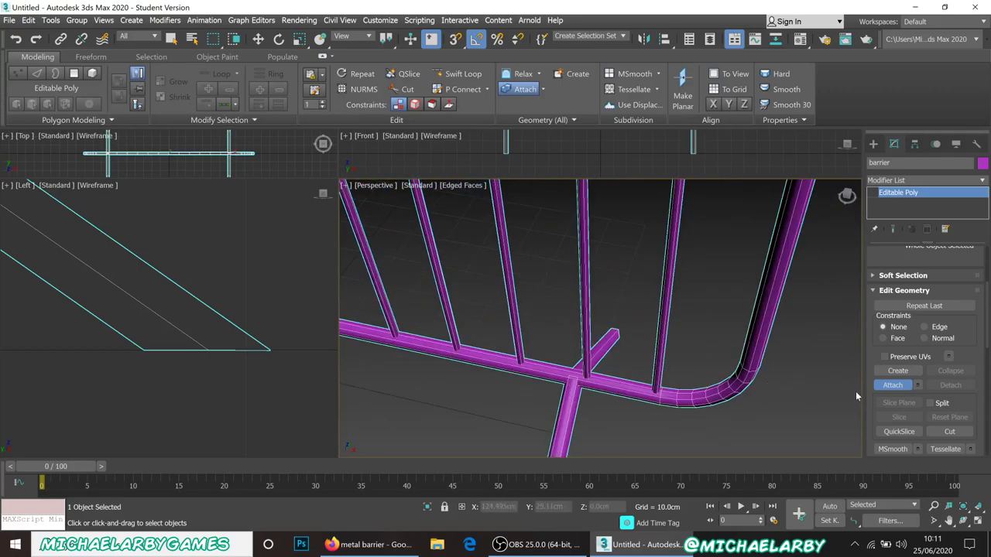
{"action": "left_click", "coordinate": [892, 384]}
Step: Switch the viewport to wireframe and inspect the long lower rail polygon
{"action": "key", "text": "w"}
{"action": "scroll", "coordinate": [594, 321], "scroll_direction": "down", "scroll_amount": 4}
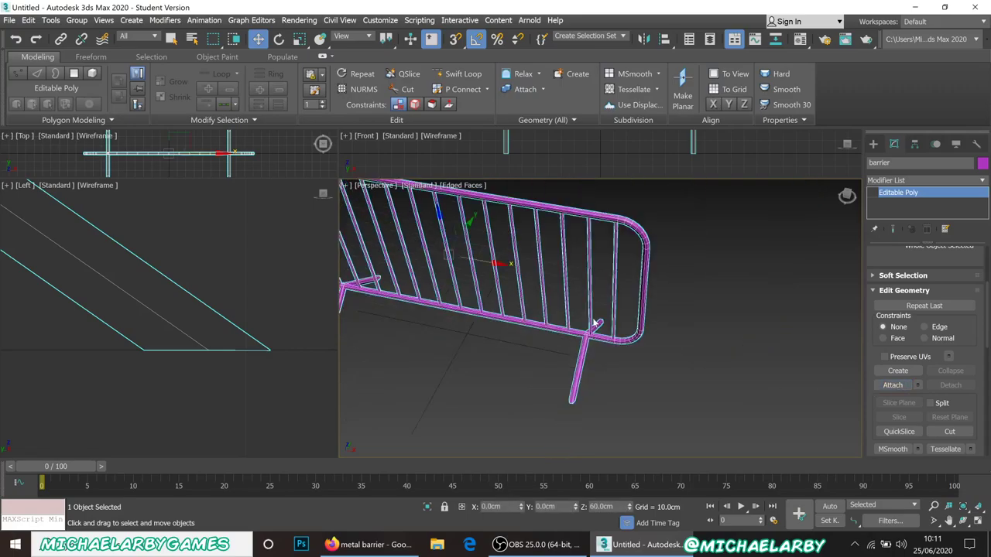
{"action": "middle_click_drag", "start_coordinate": [565, 331], "coordinate": [671, 330]}
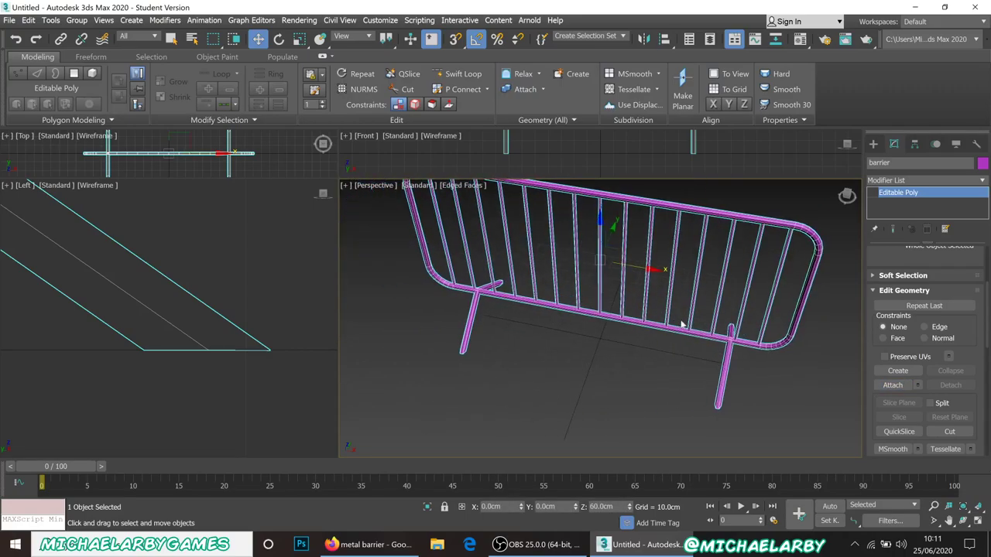
{"action": "scroll", "coordinate": [739, 341], "scroll_direction": "up", "scroll_amount": 6}
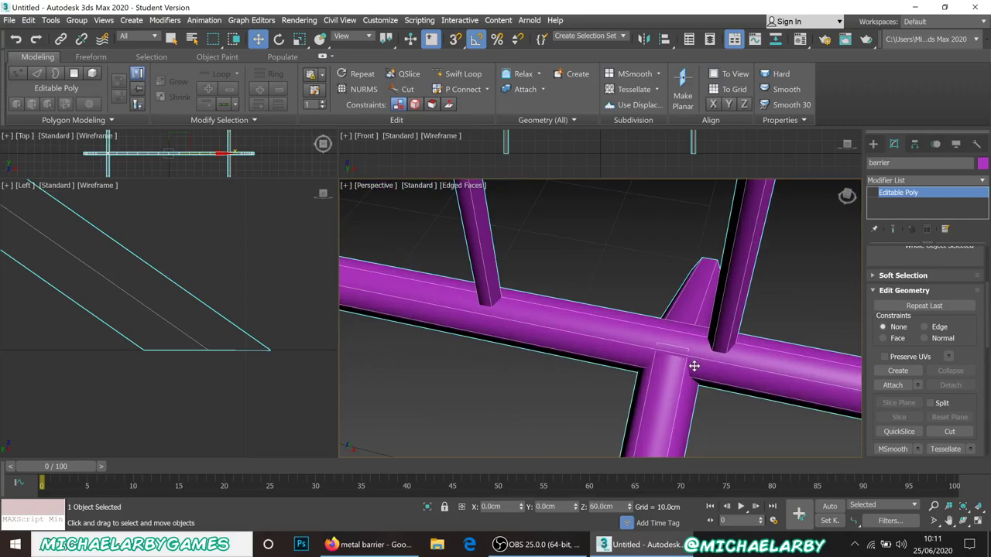
{"action": "key", "text": "F3"}
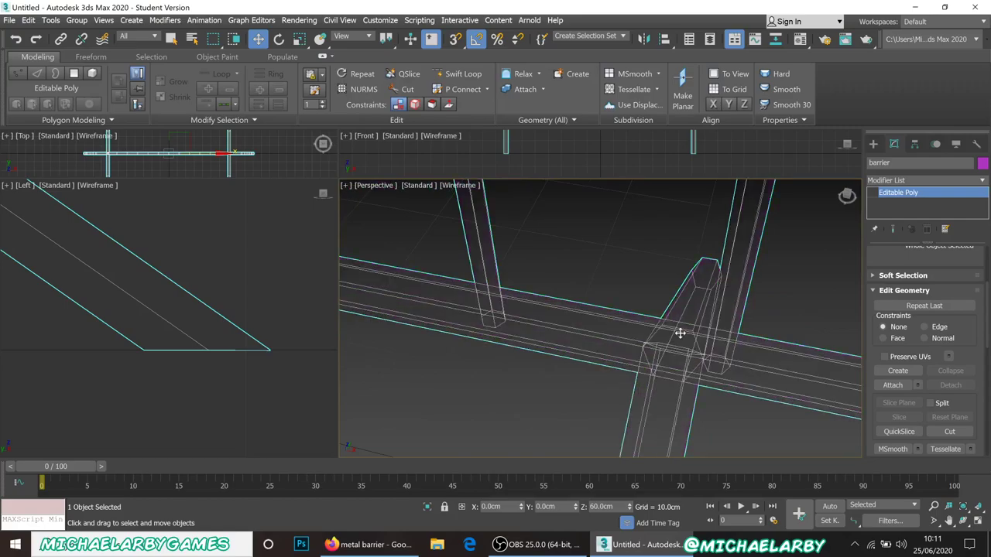
{"action": "scroll", "coordinate": [966, 320], "scroll_direction": "up", "scroll_amount": 1}
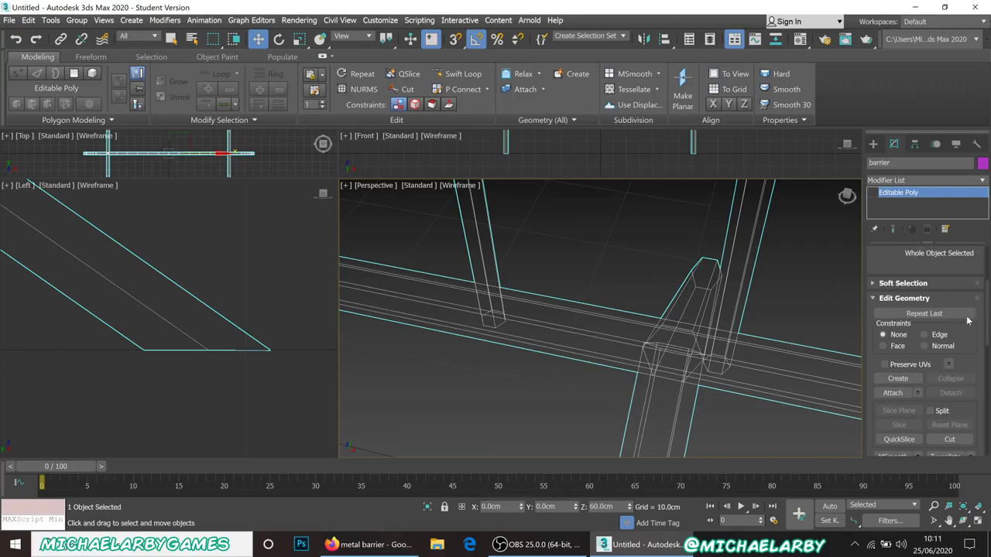
{"action": "scroll", "coordinate": [986, 314], "scroll_direction": "up", "scroll_amount": 3}
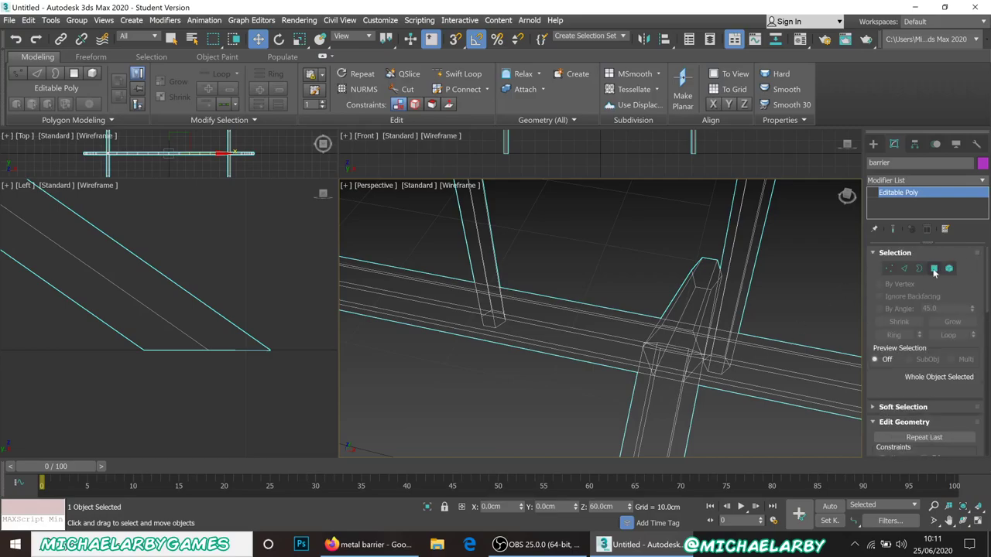
{"action": "left_click", "coordinate": [934, 268]}
{"action": "left_click", "coordinate": [677, 341]}
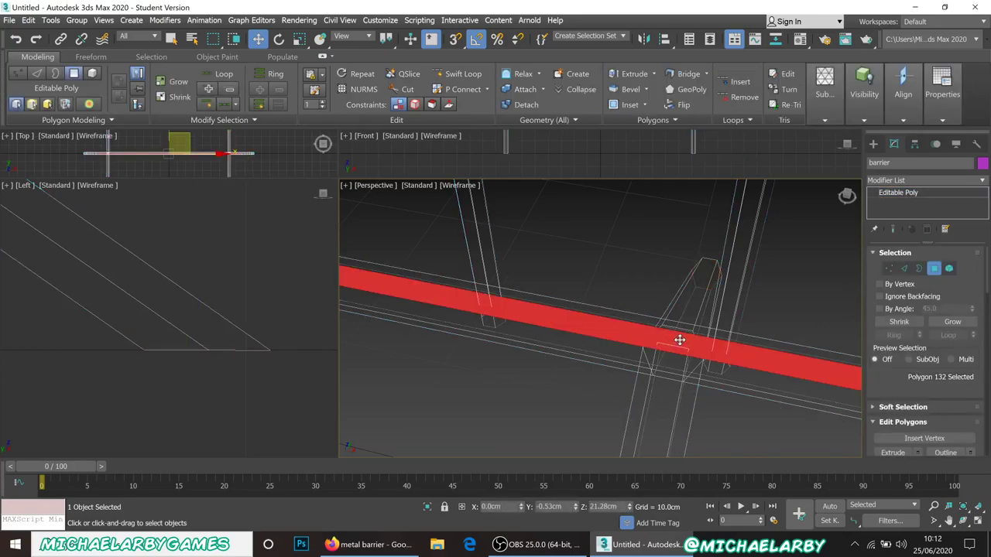
{"action": "left_click", "coordinate": [934, 268]}
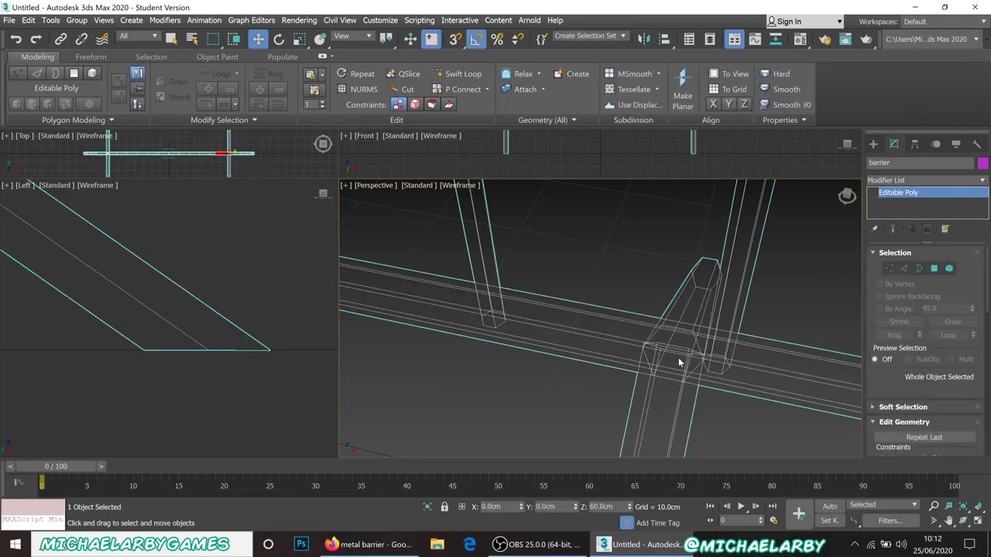
Step: Minimise the screen recorder and orbit to a front-on view of the barrier
{"action": "scroll", "coordinate": [654, 319], "scroll_direction": "down", "scroll_amount": 8}
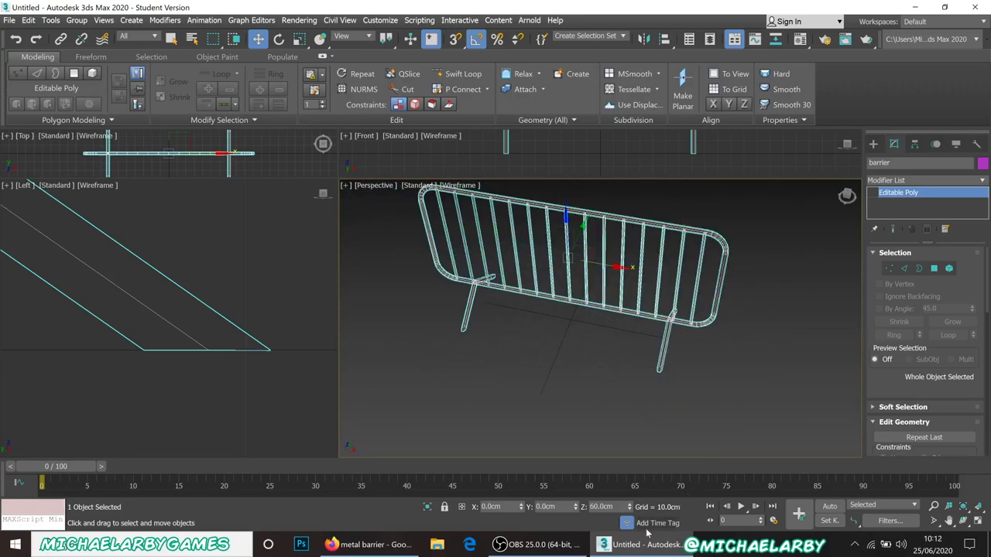
{"action": "left_click", "coordinate": [538, 545]}
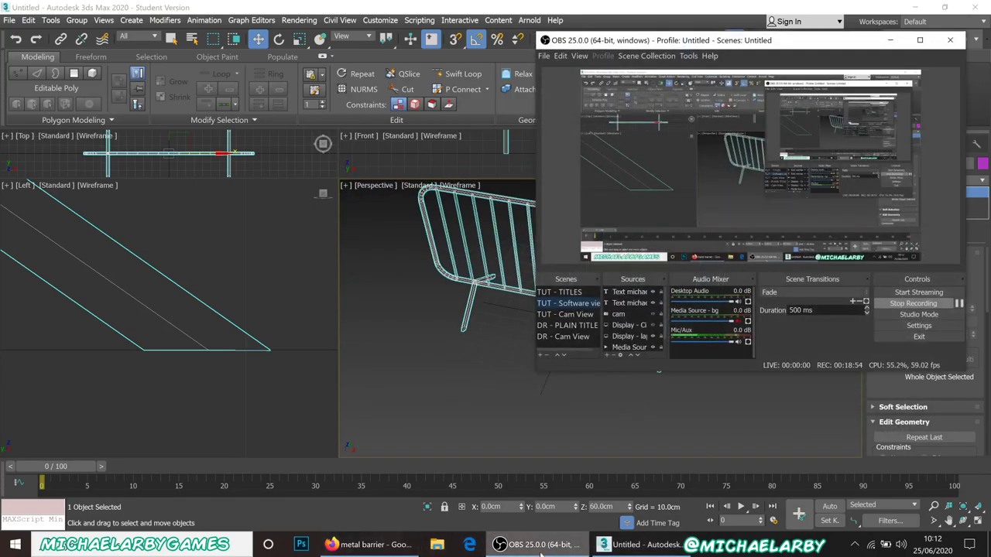
{"action": "left_click", "coordinate": [539, 545]}
{"action": "middle_click_drag", "start_coordinate": [532, 388], "coordinate": [604, 444], "text": "alt"}
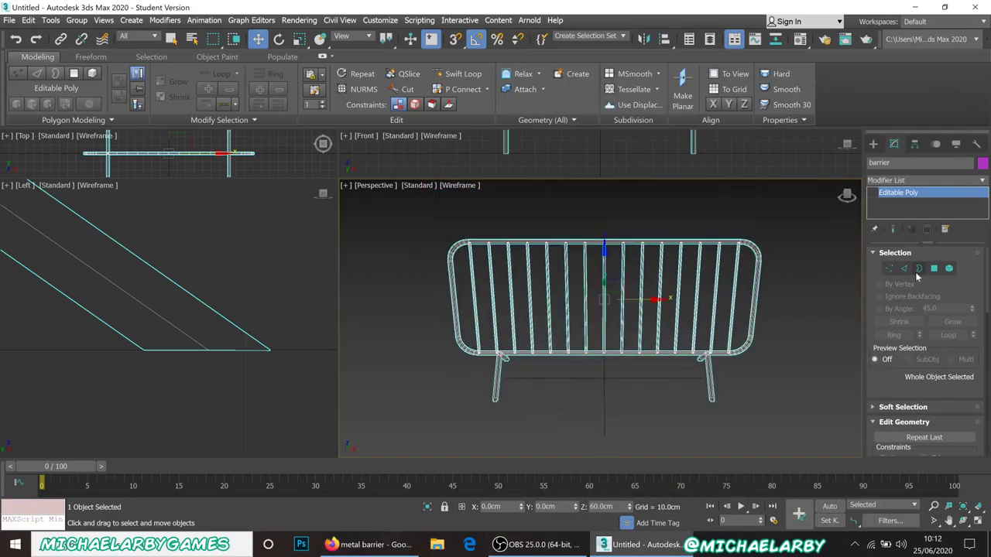
Step: Reselect the barrier and add an Unwrap UVW modifier to it
{"action": "right_click", "coordinate": [797, 331]}
{"action": "left_click", "coordinate": [782, 320]}
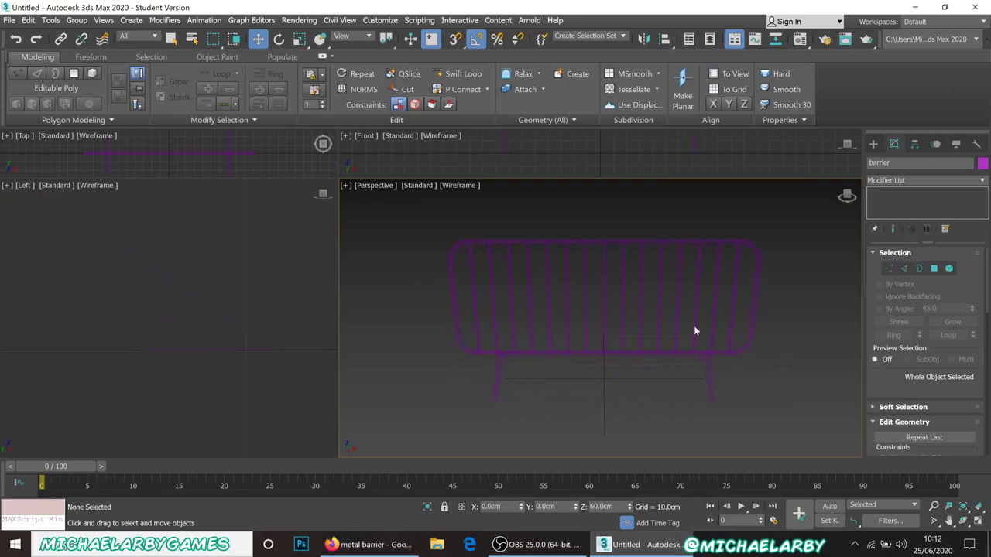
{"action": "left_click", "coordinate": [493, 242]}
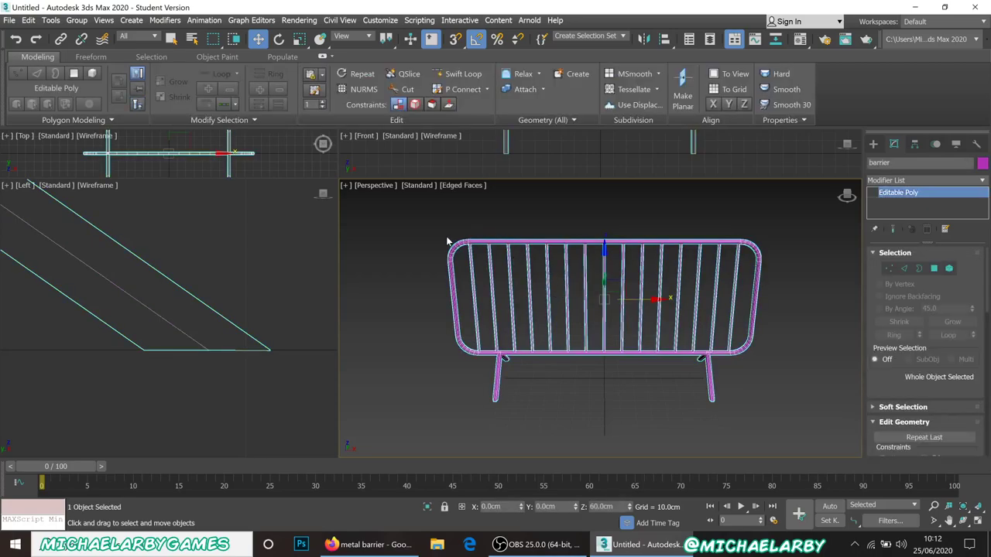
{"action": "left_click", "coordinate": [983, 181]}
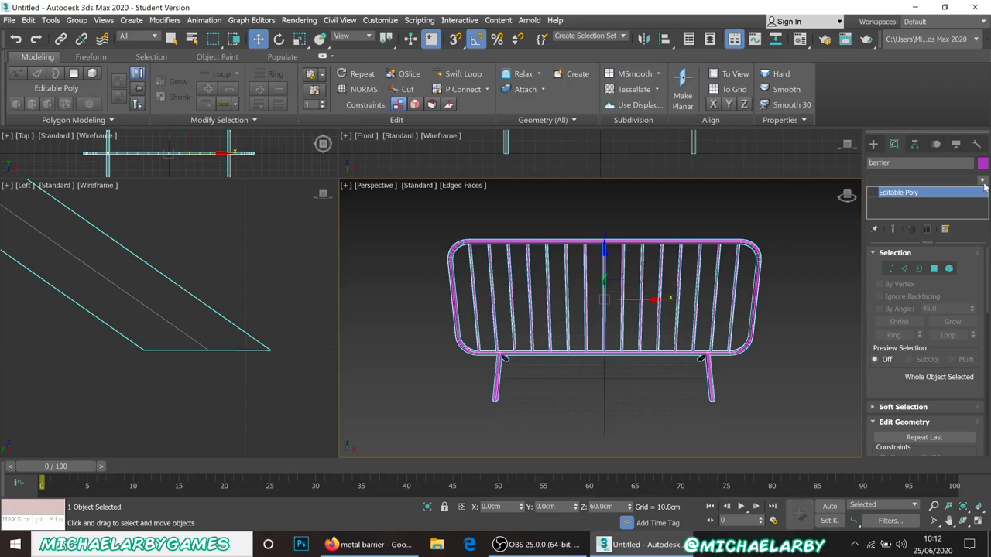
{"action": "scroll", "coordinate": [929, 348], "scroll_direction": "down", "scroll_amount": 20}
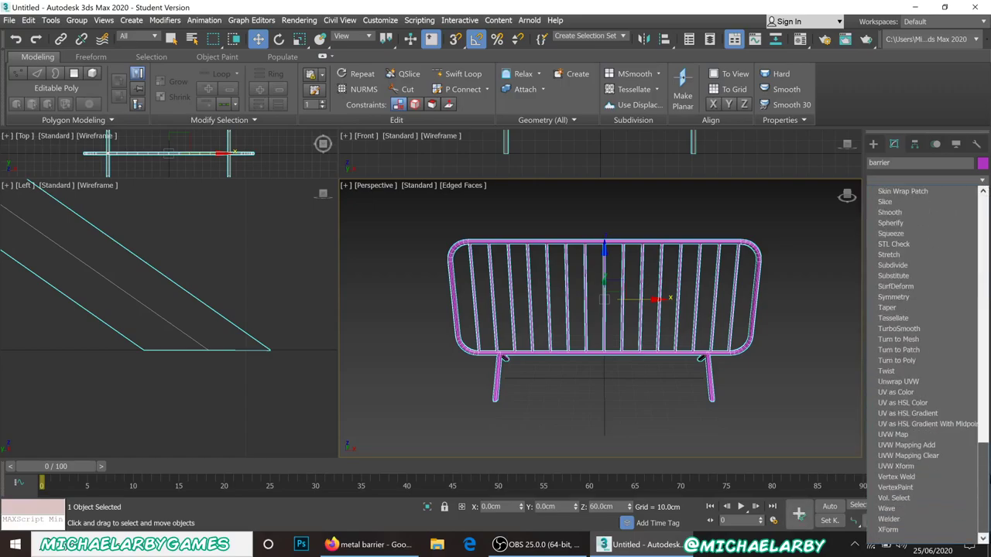
{"action": "left_click", "coordinate": [907, 387]}
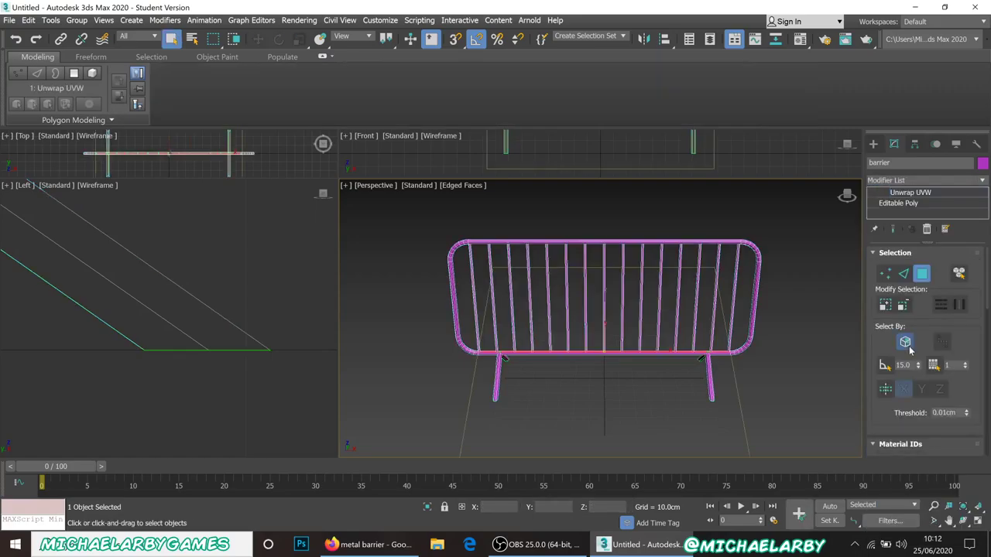
Step: Open the UV editor, enlarge its window, and select all faces in Polygon mode
{"action": "scroll", "coordinate": [925, 349], "scroll_direction": "down", "scroll_amount": 3}
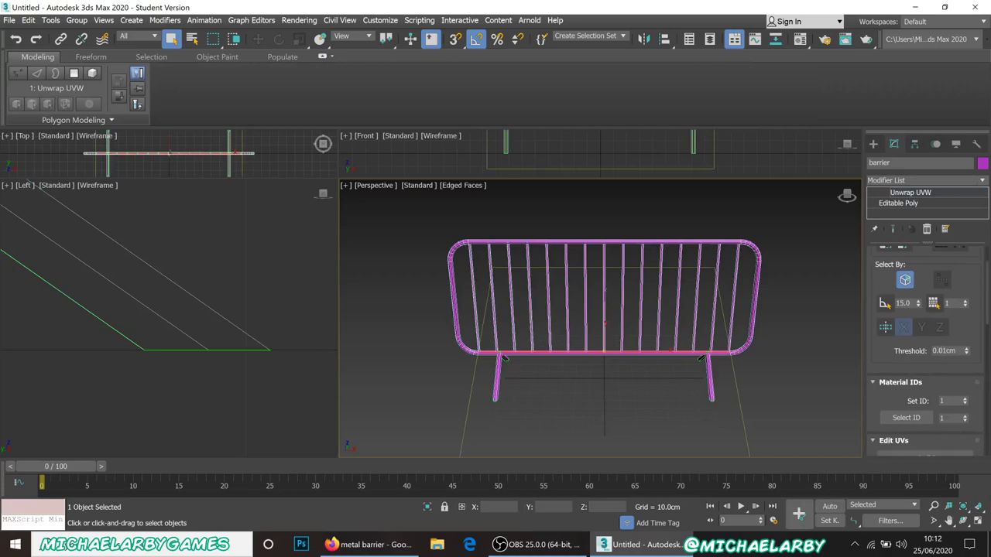
{"action": "scroll", "coordinate": [925, 348], "scroll_direction": "down", "scroll_amount": 2}
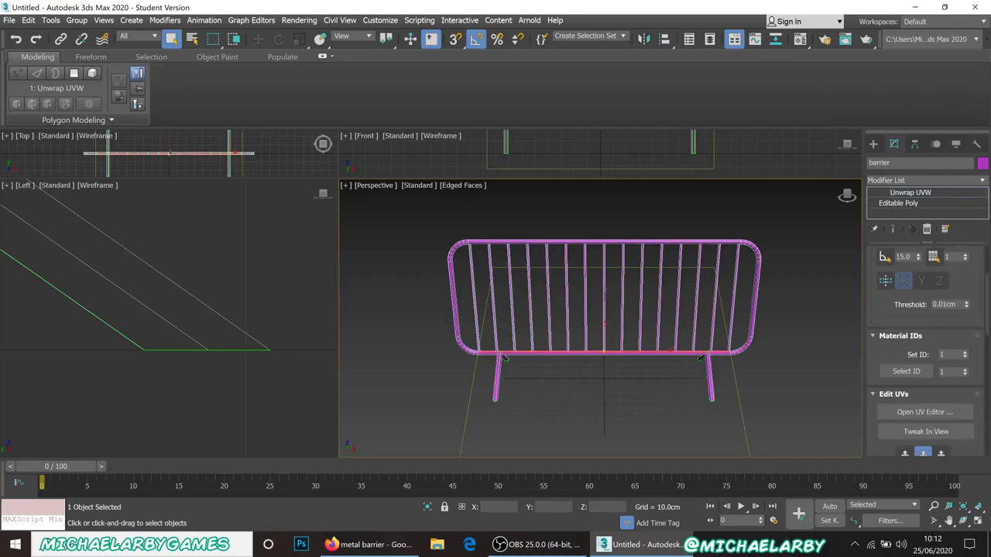
{"action": "left_click", "coordinate": [944, 412]}
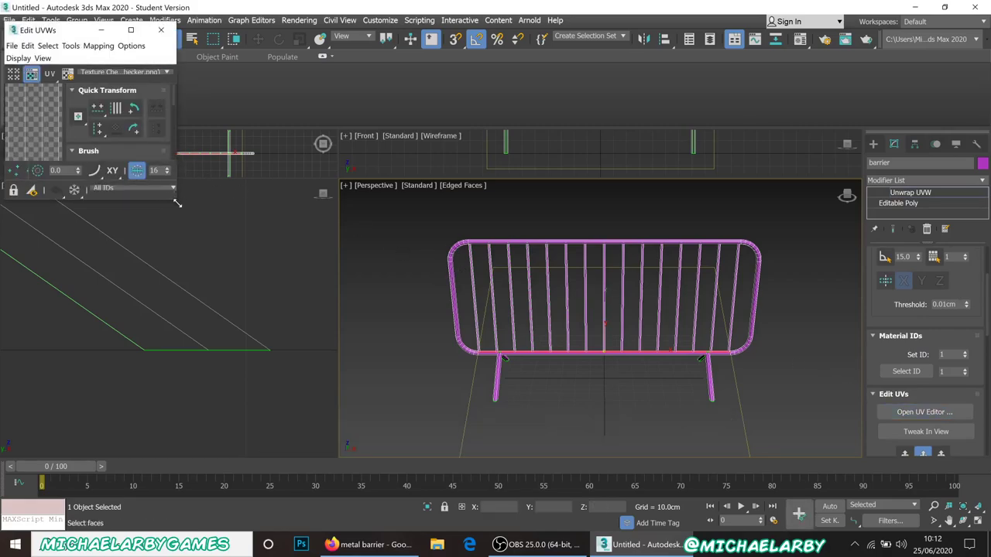
{"action": "left_click_drag", "start_coordinate": [177, 203], "coordinate": [425, 369]}
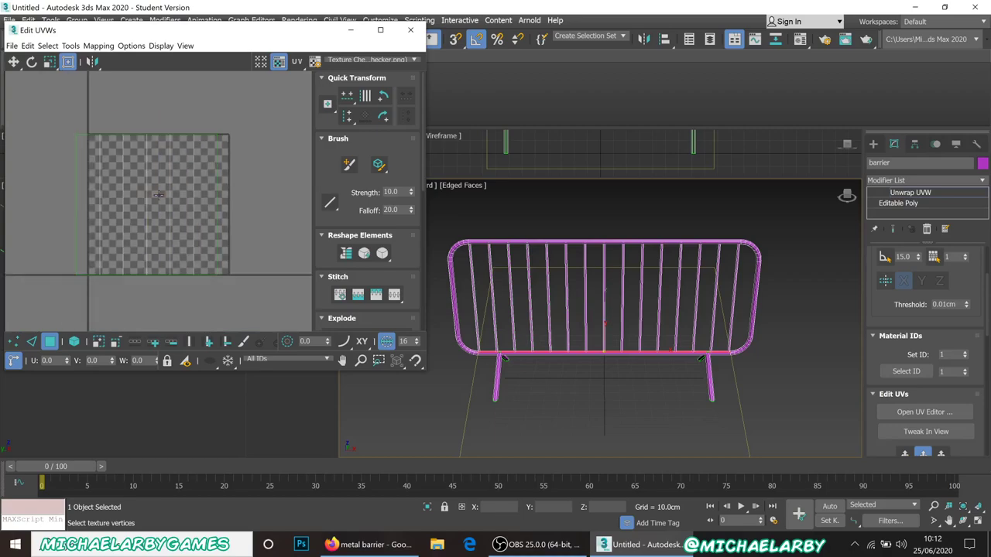
{"action": "left_click", "coordinate": [50, 342]}
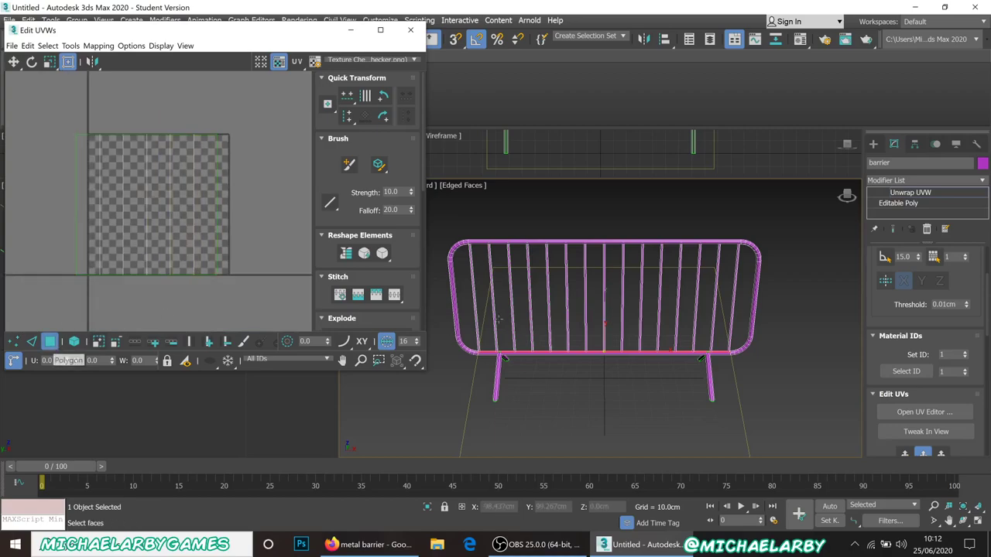
{"action": "left_click", "coordinate": [564, 305]}
{"action": "key", "text": "ctrl+a"}
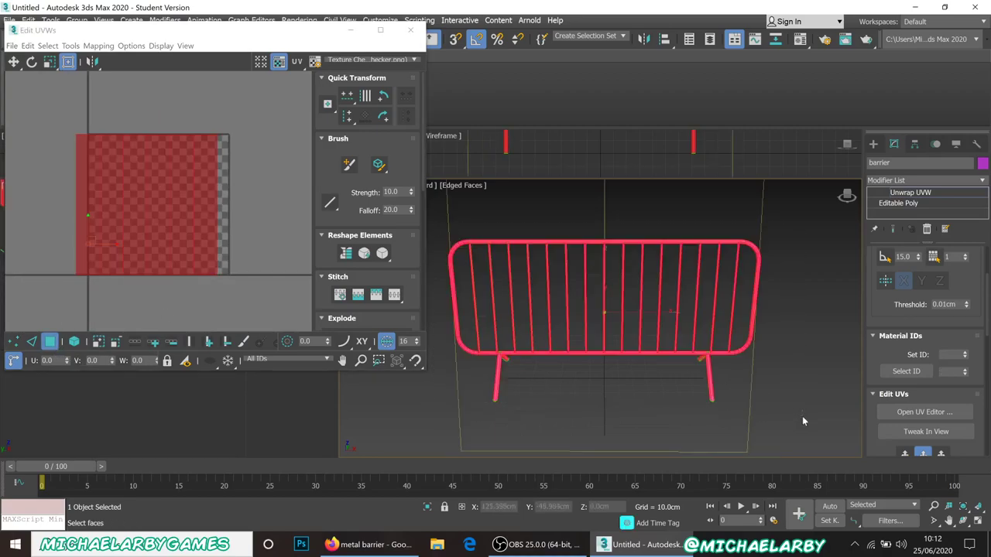
Step: Turn off Ignore Backfacing and reselect every face of the barrier
{"action": "middle_click_drag", "start_coordinate": [759, 327], "coordinate": [692, 320], "text": "alt"}
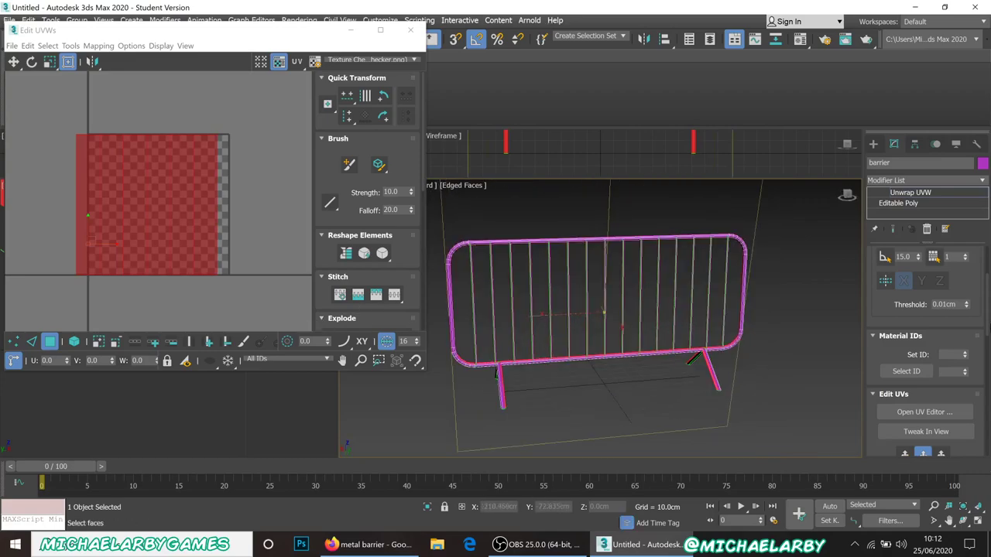
{"action": "scroll", "coordinate": [974, 318], "scroll_direction": "up", "scroll_amount": 1}
{"action": "scroll", "coordinate": [985, 288], "scroll_direction": "up", "scroll_amount": 3}
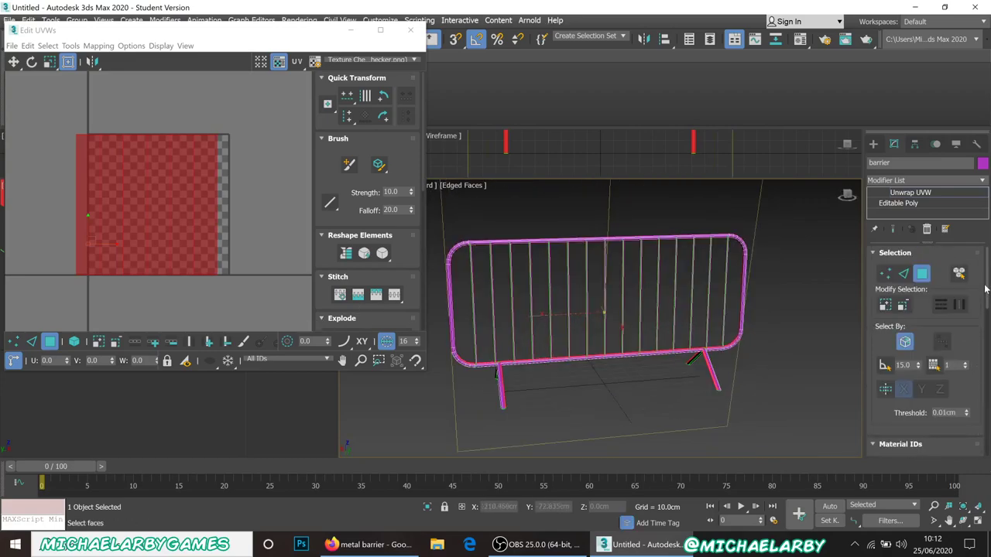
{"action": "scroll", "coordinate": [988, 300], "scroll_direction": "down", "scroll_amount": 2}
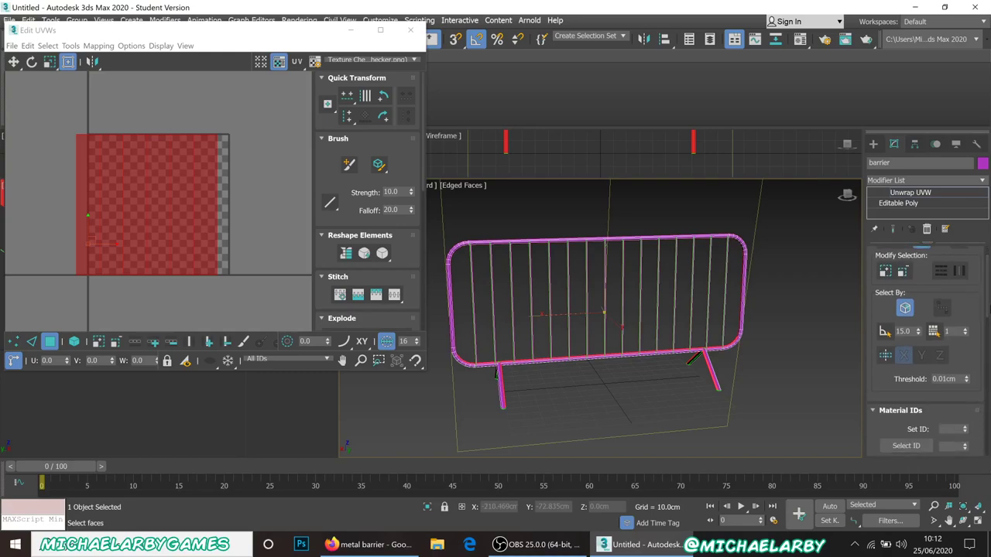
{"action": "left_click", "coordinate": [905, 309]}
{"action": "key", "text": "ctrl+a"}
{"action": "middle_click_drag", "start_coordinate": [789, 360], "coordinate": [614, 346], "text": "alt"}
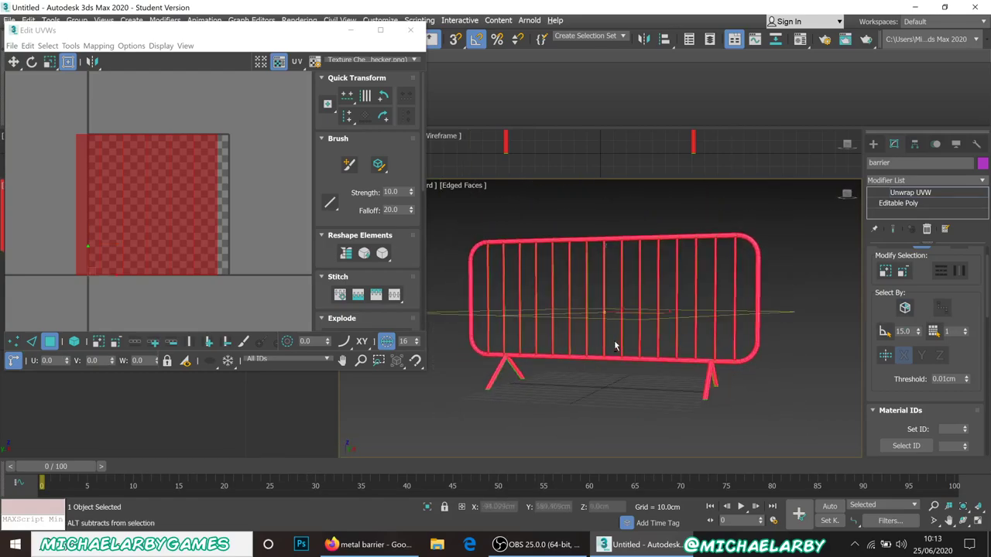
Step: Run Unfold Mapping with Walk to closest face and zoom in to check the UV layout
{"action": "left_click", "coordinate": [99, 46]}
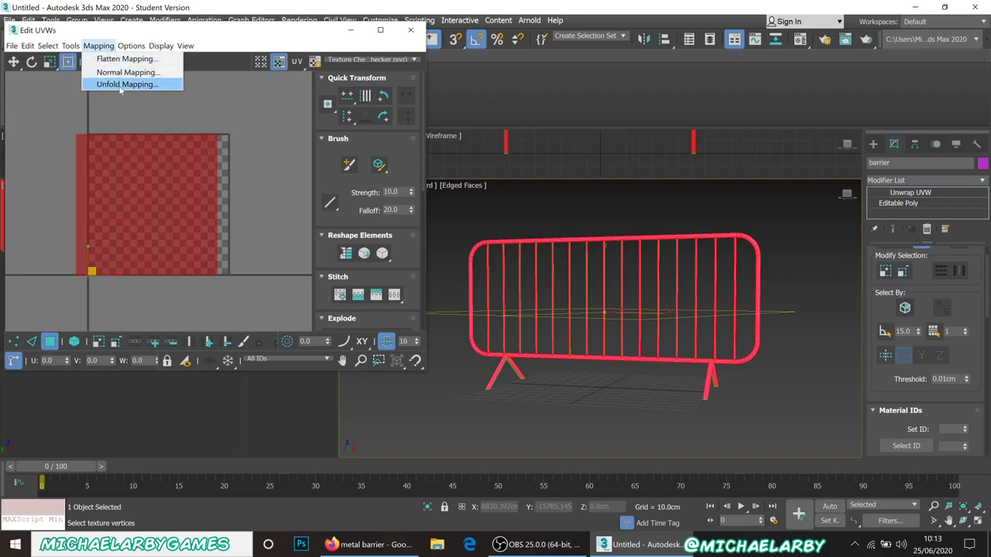
{"action": "left_click", "coordinate": [119, 85]}
{"action": "left_click", "coordinate": [190, 48]}
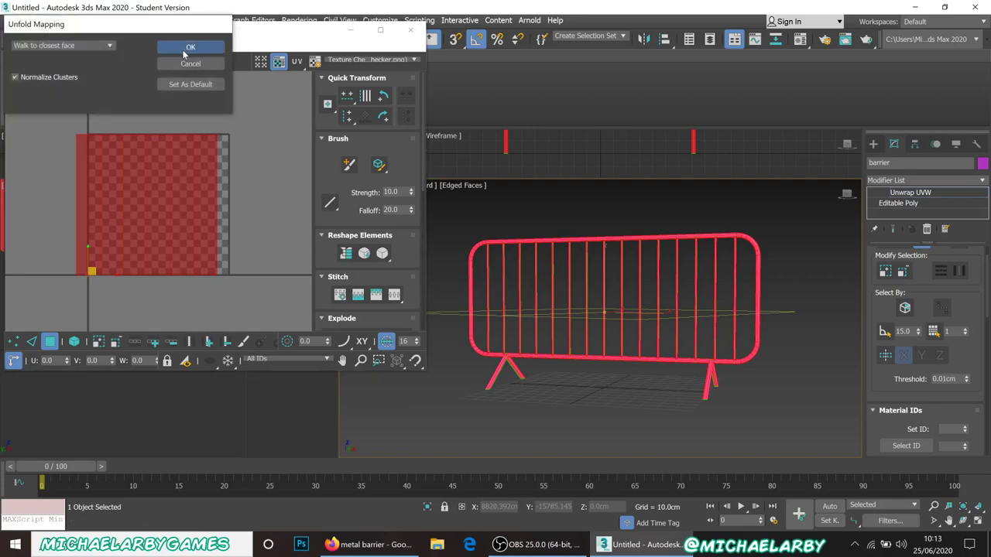
{"action": "scroll", "coordinate": [98, 160], "scroll_direction": "up", "scroll_amount": 5}
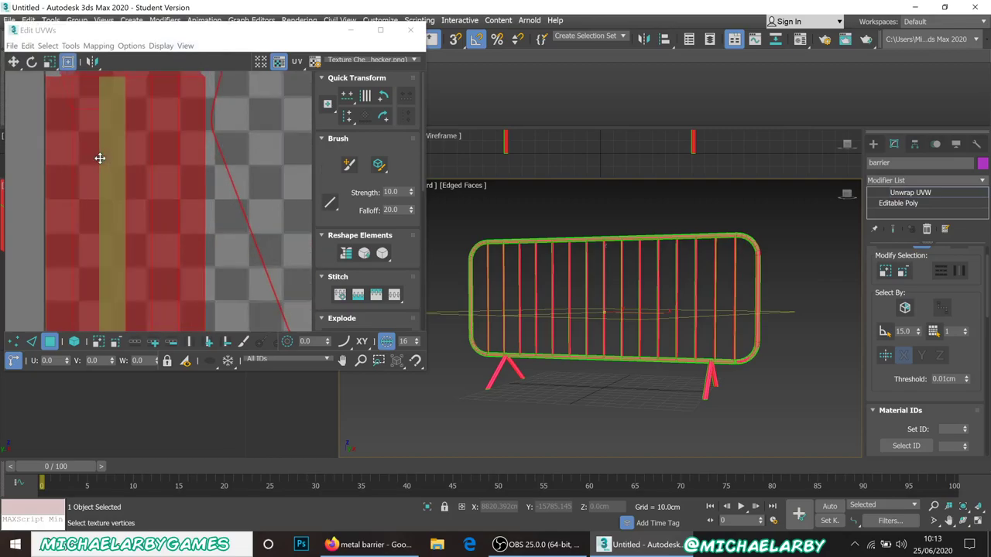
{"action": "scroll", "coordinate": [113, 160], "scroll_direction": "down", "scroll_amount": 3}
{"action": "scroll", "coordinate": [208, 225], "scroll_direction": "up", "scroll_amount": 4}
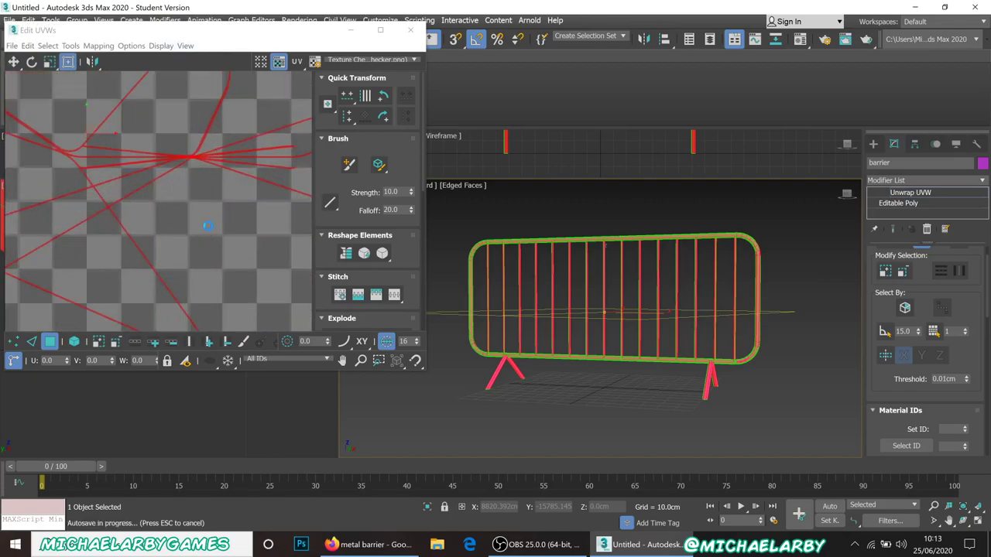
{"action": "scroll", "coordinate": [208, 225], "scroll_direction": "down", "scroll_amount": 5}
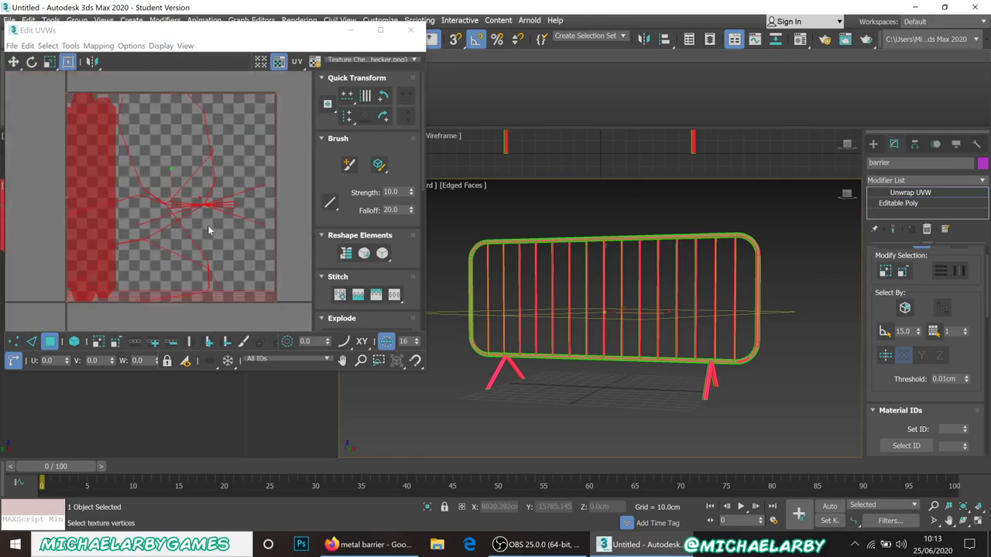
{"action": "left_click", "coordinate": [104, 47]}
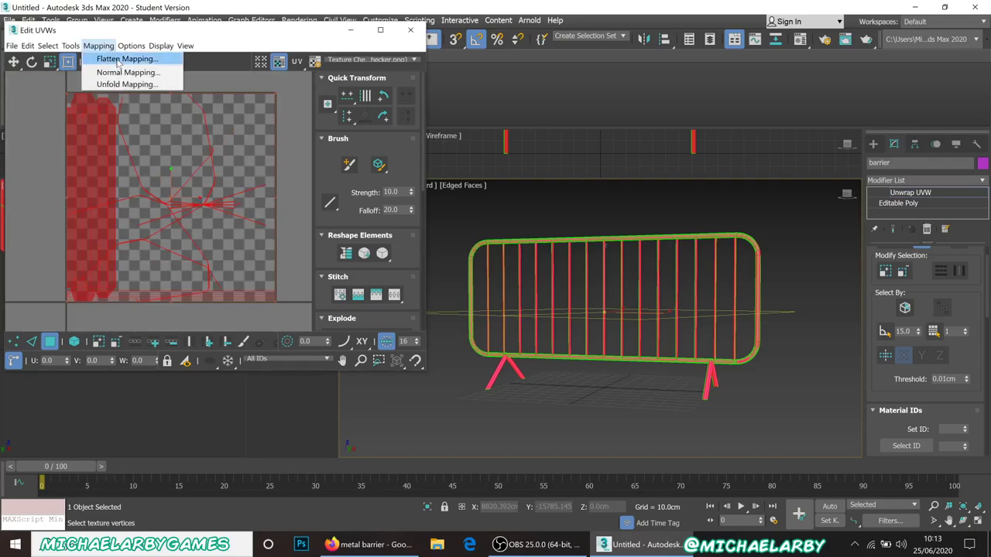
Step: Flatten the barrier's UVs into clusters and zoom around the resulting UV layout
{"action": "left_click", "coordinate": [109, 58]}
{"action": "left_click", "coordinate": [191, 104]}
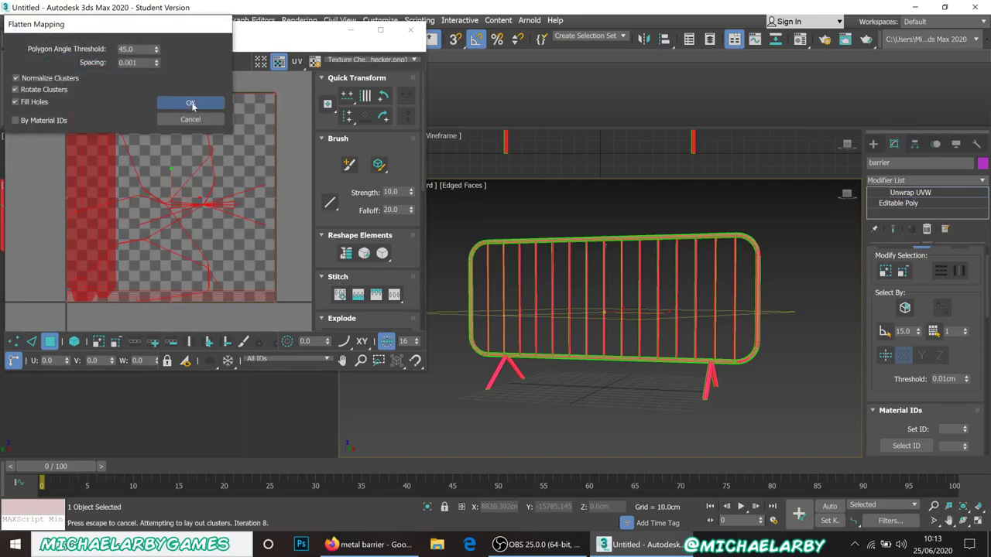
{"action": "scroll", "coordinate": [199, 130], "scroll_direction": "up", "scroll_amount": 3}
{"action": "scroll", "coordinate": [199, 133], "scroll_direction": "down", "scroll_amount": 3}
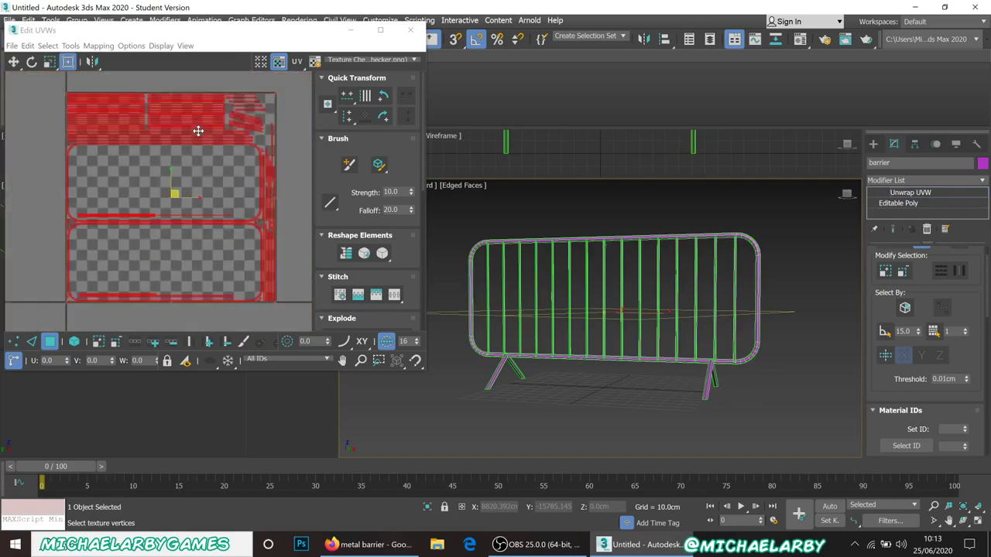
{"action": "scroll", "coordinate": [232, 121], "scroll_direction": "up", "scroll_amount": 4}
{"action": "scroll", "coordinate": [264, 153], "scroll_direction": "down", "scroll_amount": 5}
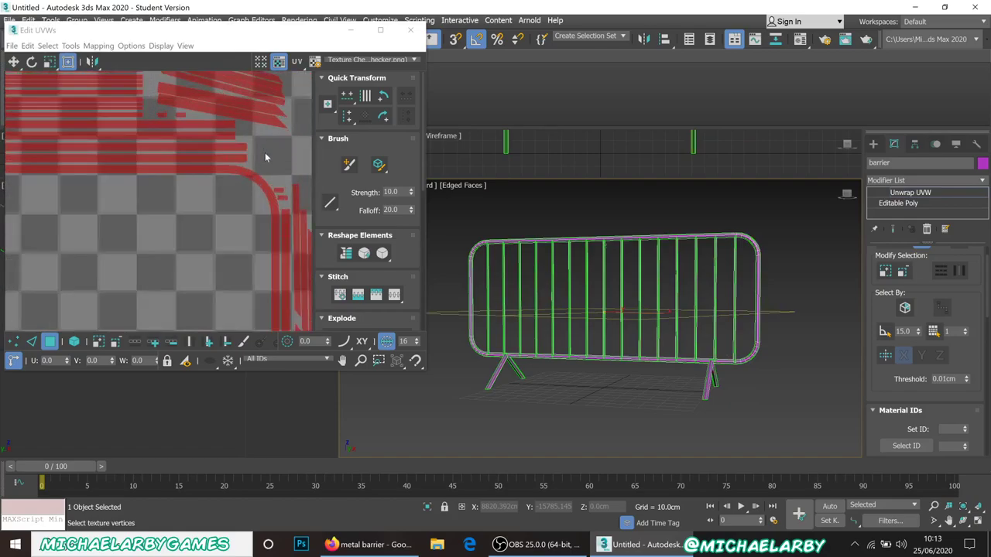
{"action": "scroll", "coordinate": [265, 152], "scroll_direction": "up", "scroll_amount": 1}
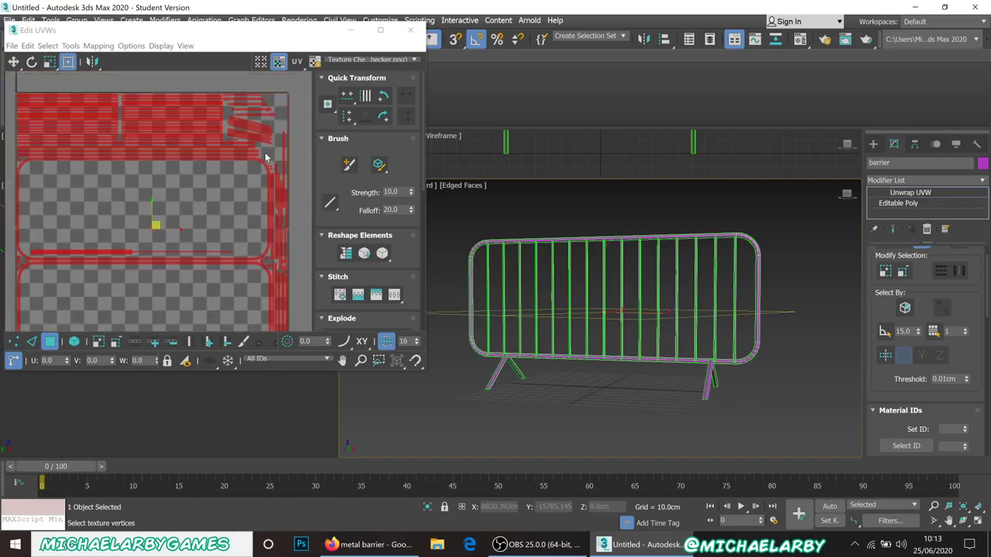
{"action": "scroll", "coordinate": [265, 156], "scroll_direction": "up", "scroll_amount": 1}
{"action": "scroll", "coordinate": [131, 230], "scroll_direction": "down", "scroll_amount": 2}
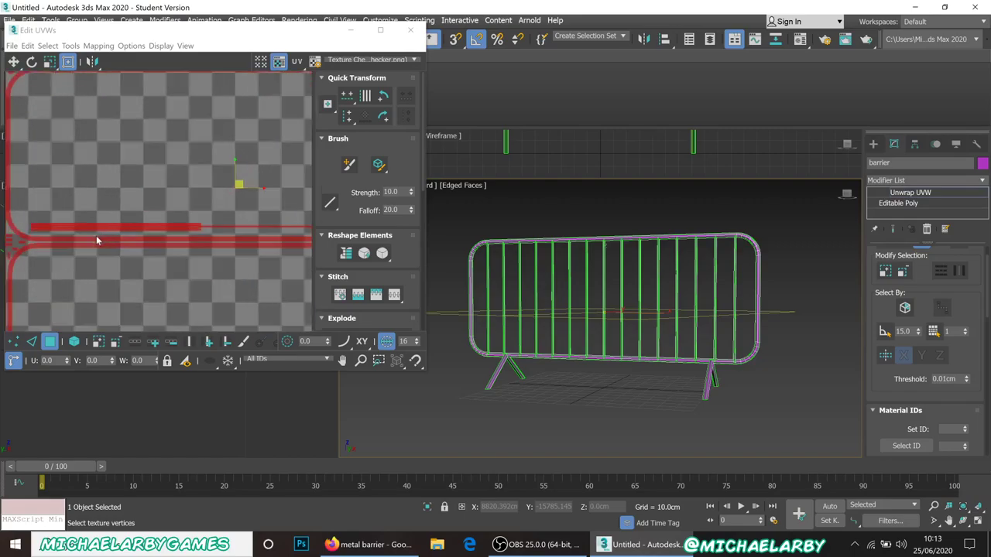
{"action": "scroll", "coordinate": [84, 238], "scroll_direction": "up", "scroll_amount": 1}
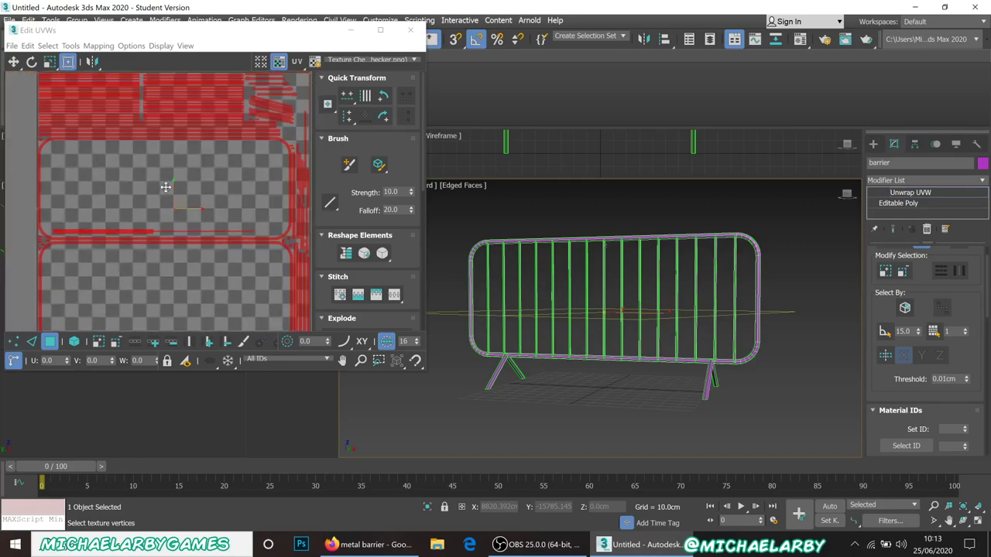
{"action": "scroll", "coordinate": [190, 189], "scroll_direction": "down", "scroll_amount": 3}
{"action": "scroll", "coordinate": [186, 237], "scroll_direction": "up", "scroll_amount": 1}
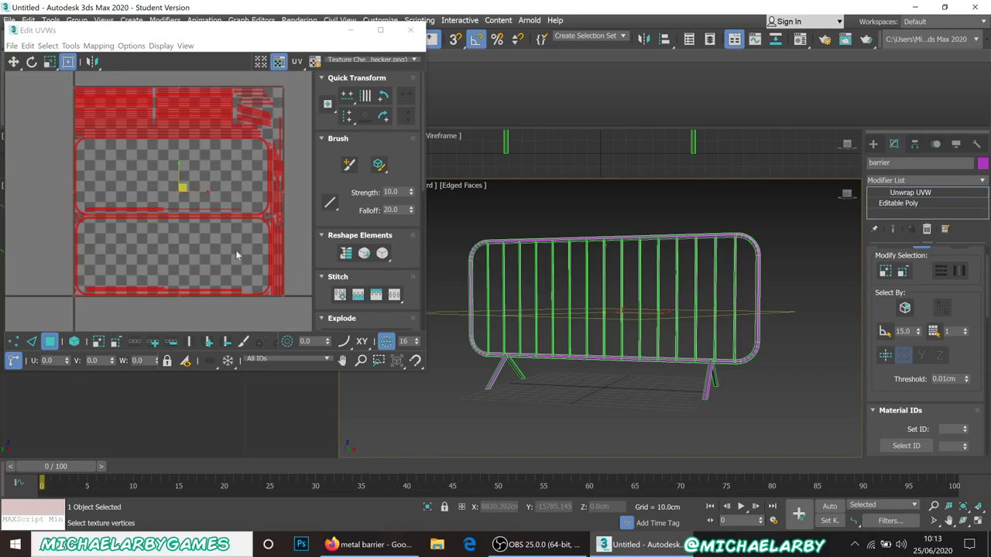
Step: Clear the UV selection and close the Edit UVWs window
{"action": "left_click", "coordinate": [292, 212]}
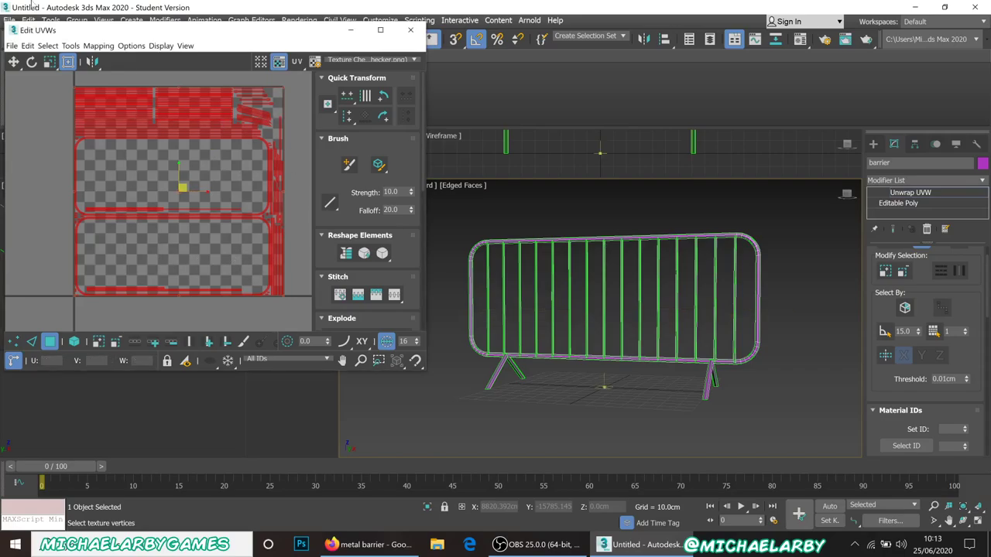
{"action": "left_click", "coordinate": [13, 46]}
{"action": "left_click", "coordinate": [14, 46]}
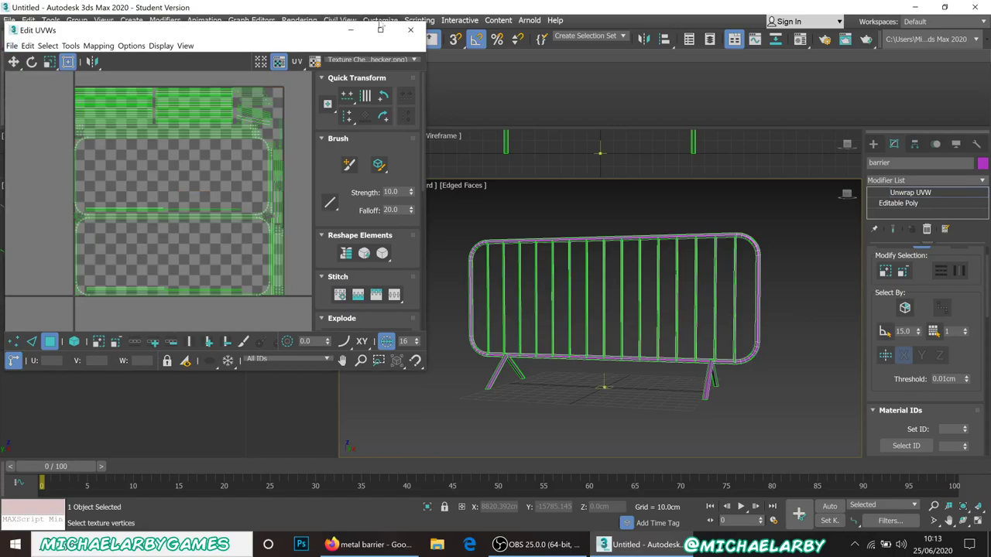
{"action": "left_click", "coordinate": [410, 29]}
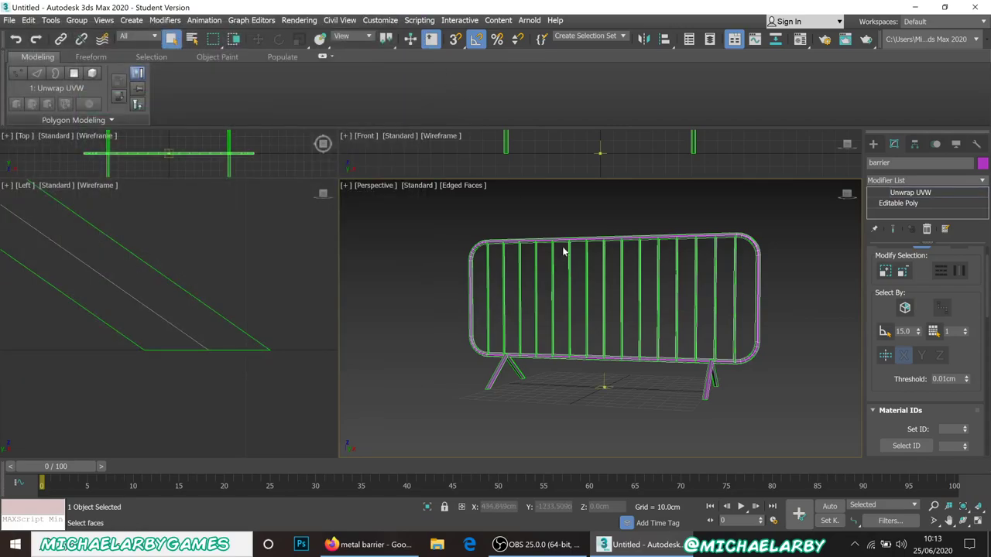
Step: Return the barrier to top-level editing from the viewport quad menu
{"action": "right_click", "coordinate": [572, 220]}
{"action": "left_click", "coordinate": [548, 205]}
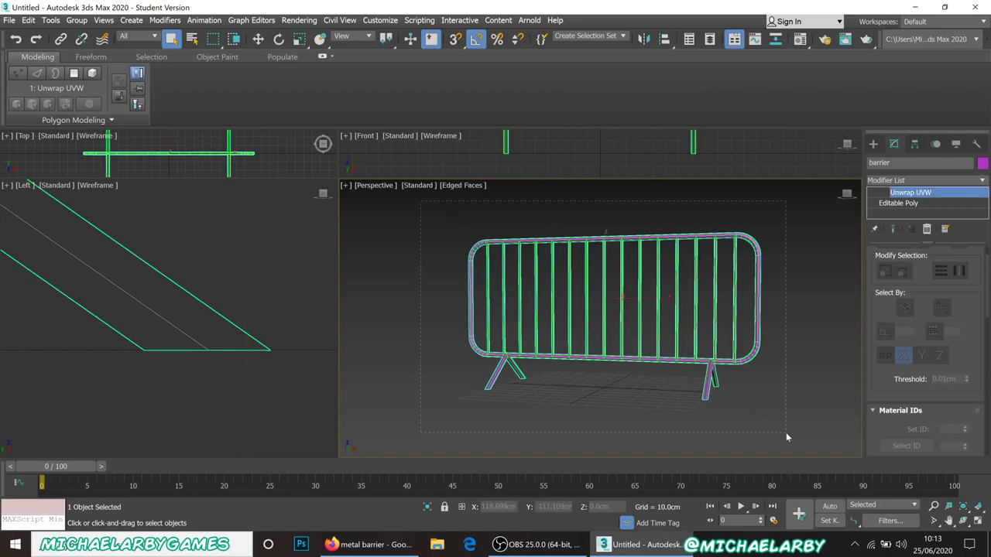
{"action": "right_click", "coordinate": [791, 391]}
{"action": "left_click", "coordinate": [778, 376]}
Step: Reset the barrier's transform and scale from the Hierarchy panel
{"action": "left_click", "coordinate": [914, 145]}
{"action": "scroll", "coordinate": [886, 275], "scroll_direction": "down", "scroll_amount": 3}
{"action": "scroll", "coordinate": [886, 274], "scroll_direction": "down", "scroll_amount": 8}
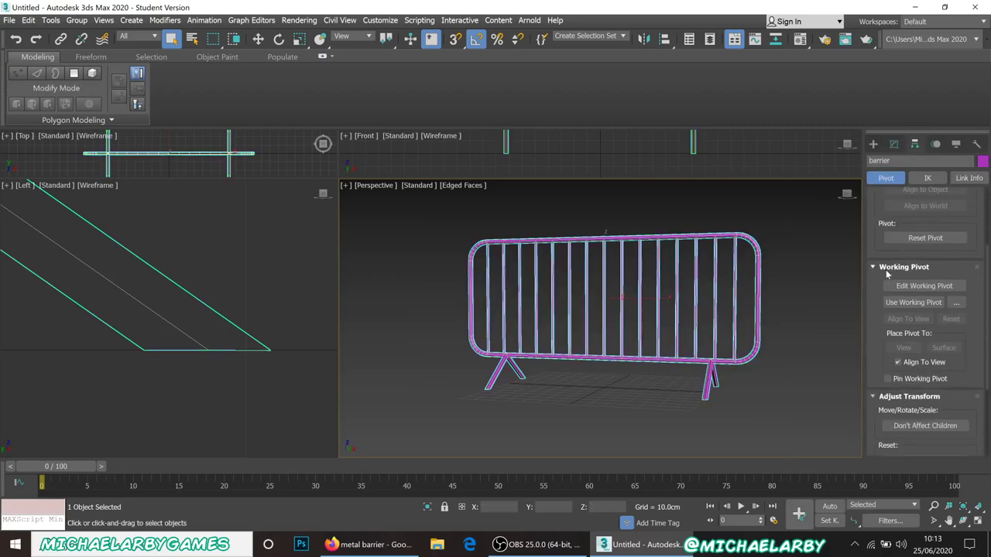
{"action": "left_click", "coordinate": [929, 330]}
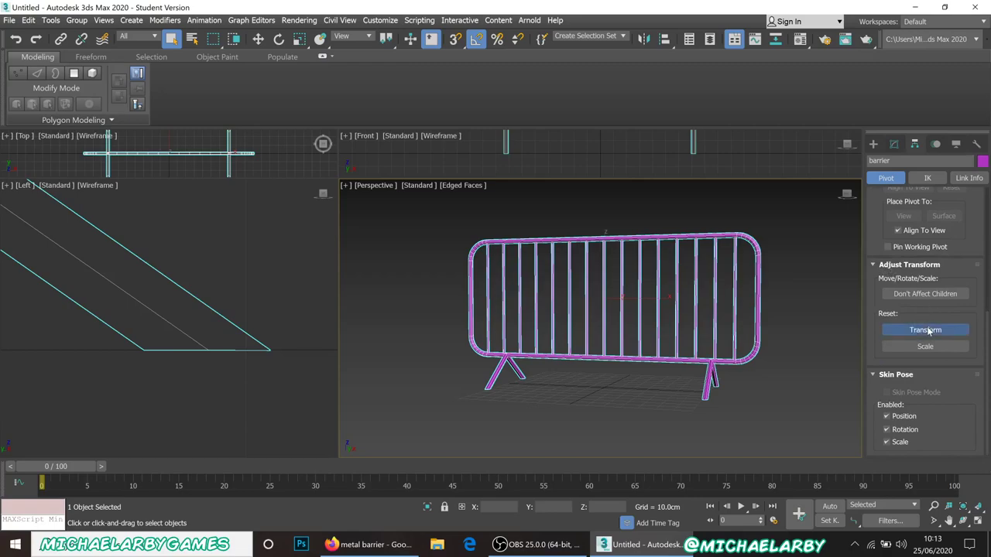
{"action": "left_click", "coordinate": [928, 346]}
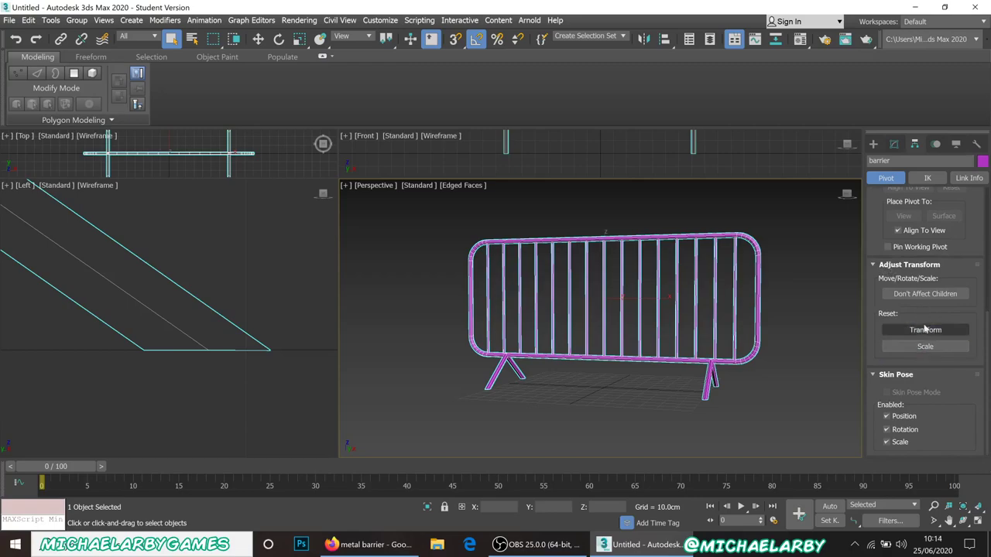
Step: Deselect the barrier and orbit the Perspective view to a three-quarter angle
{"action": "left_click", "coordinate": [665, 391]}
{"action": "middle_click_drag", "start_coordinate": [632, 364], "coordinate": [578, 284], "text": "alt"}
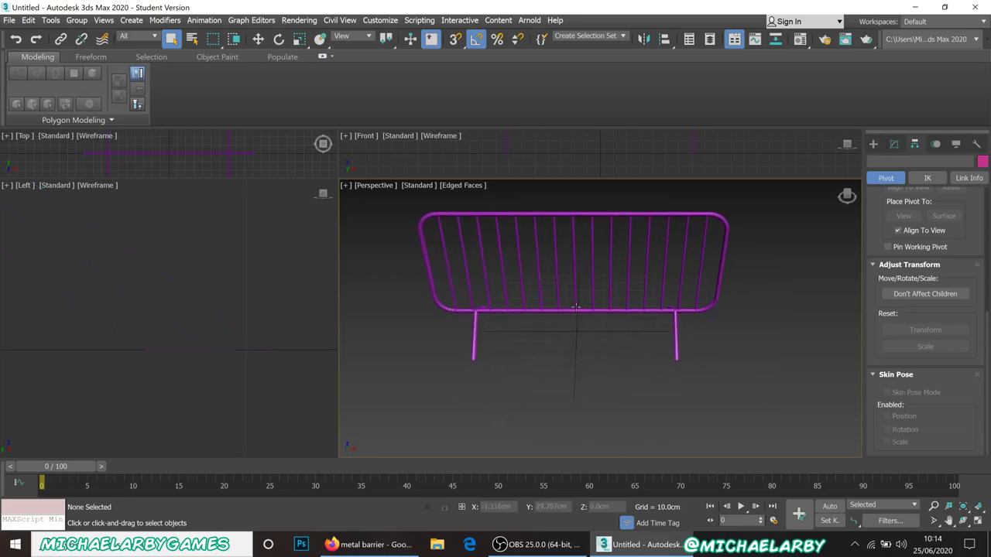
{"action": "scroll", "coordinate": [587, 362], "scroll_direction": "up", "scroll_amount": 3}
{"action": "scroll", "coordinate": [587, 362], "scroll_direction": "down", "scroll_amount": 3}
{"action": "mouse_move", "coordinate": [587, 362]}
{"action": "middle_mouse_down", "text": "alt"}
{"action": "mouse_move", "coordinate": [564, 339]}
{"action": "mouse_move", "coordinate": [574, 347]}
{"action": "middle_mouse_up", "text": "alt"}
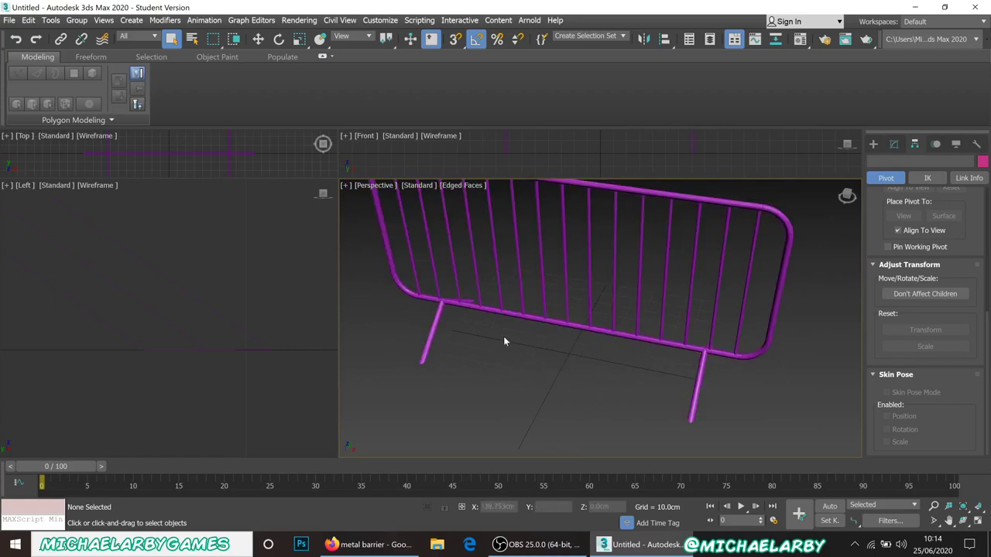
Step: Start Save As and navigate to the random experiments folder
{"action": "left_click", "coordinate": [9, 20]}
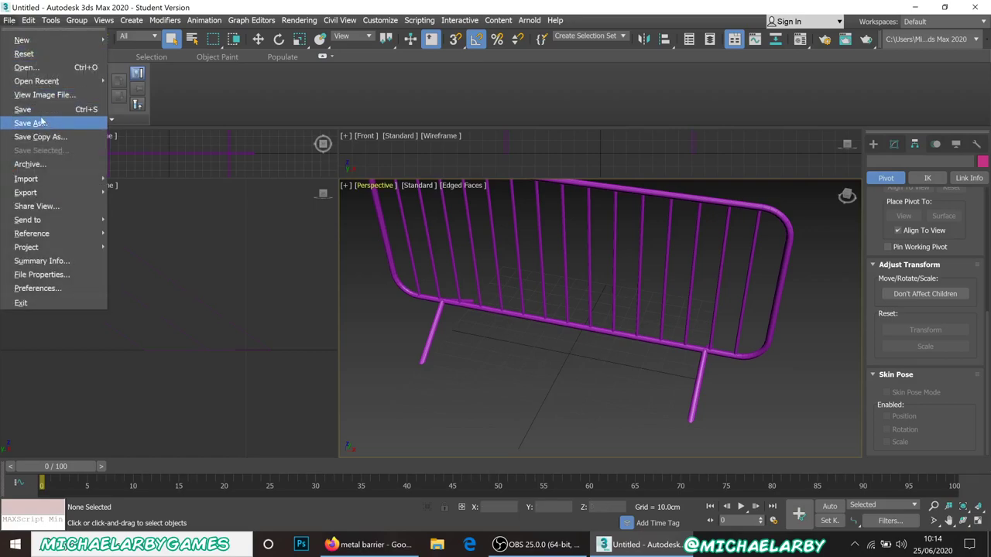
{"action": "left_click", "coordinate": [40, 113]}
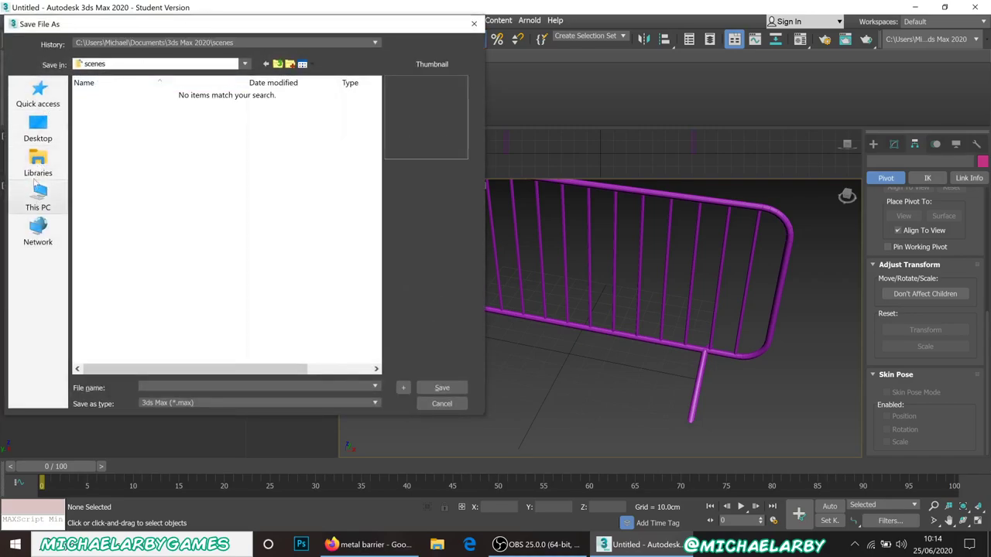
{"action": "left_click", "coordinate": [35, 94]}
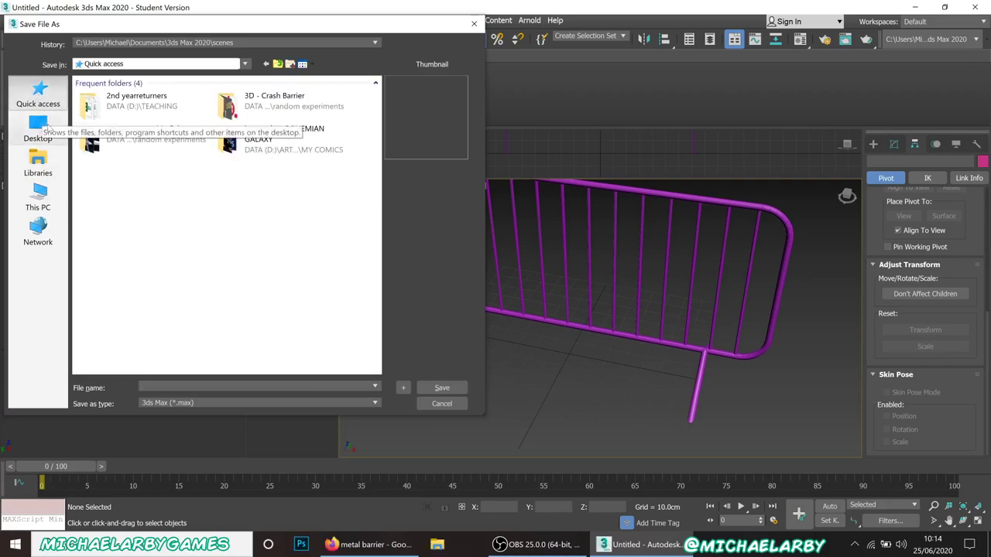
{"action": "double_click", "coordinate": [269, 105]}
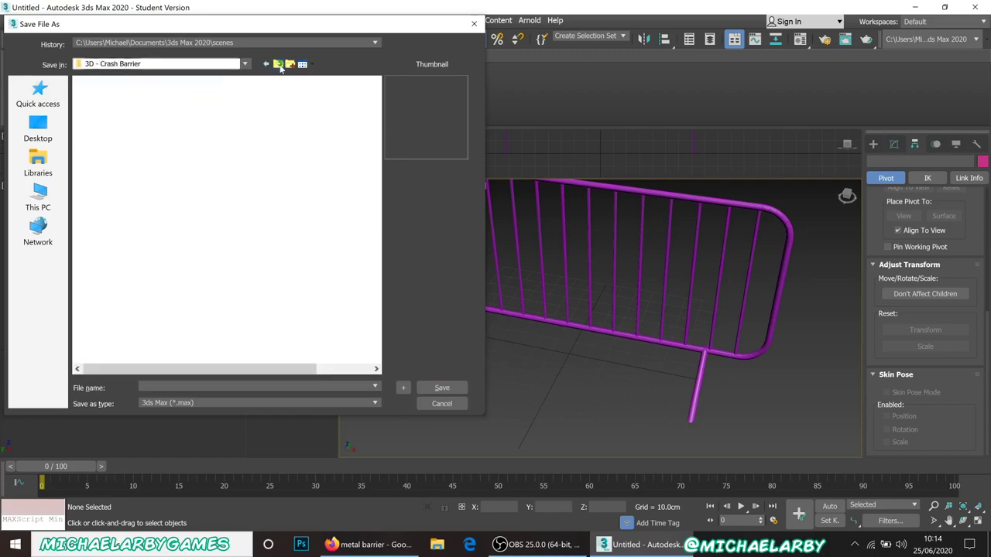
{"action": "left_click", "coordinate": [278, 65]}
Step: Create a '3D - Crowd Barrier' folder and save the scene there as prop_crowd_barrier.max
{"action": "left_click", "coordinate": [291, 65]}
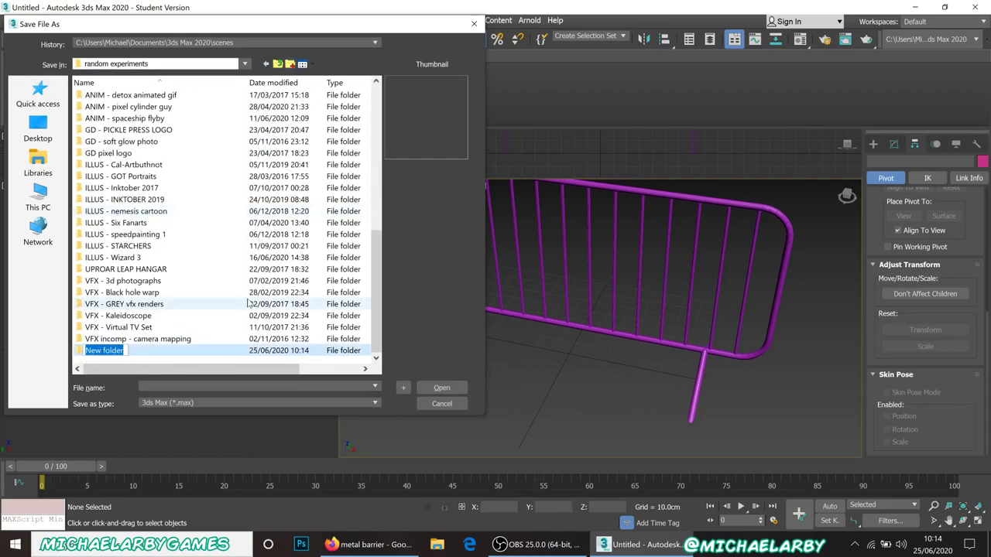
{"action": "type", "text": "3D - Crowd B"}
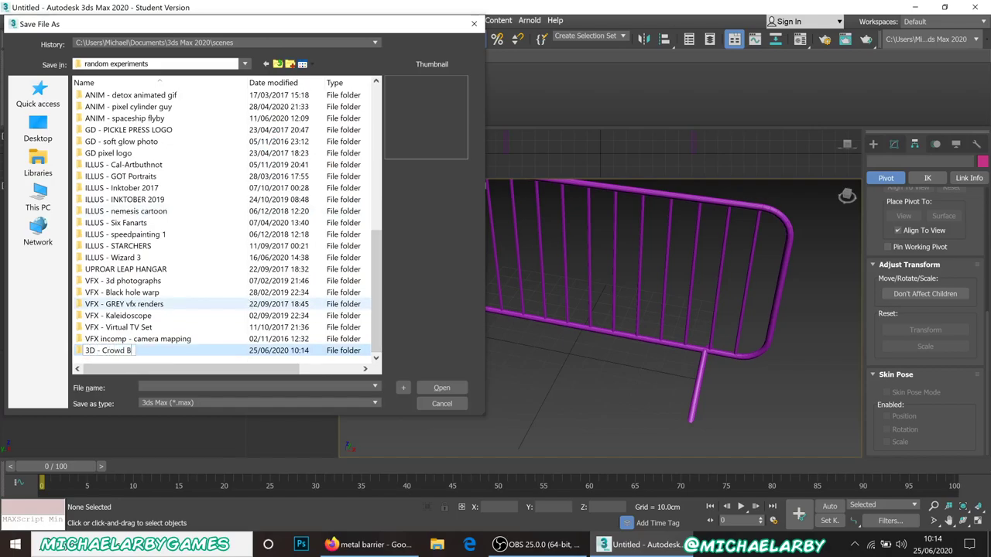
{"action": "type", "text": "arrier"}
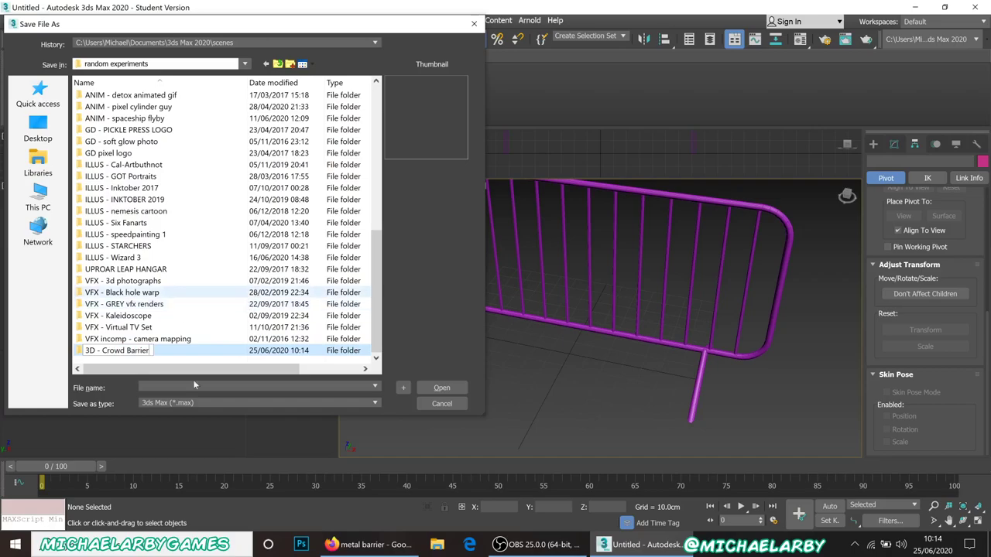
{"action": "key", "text": "Return"}
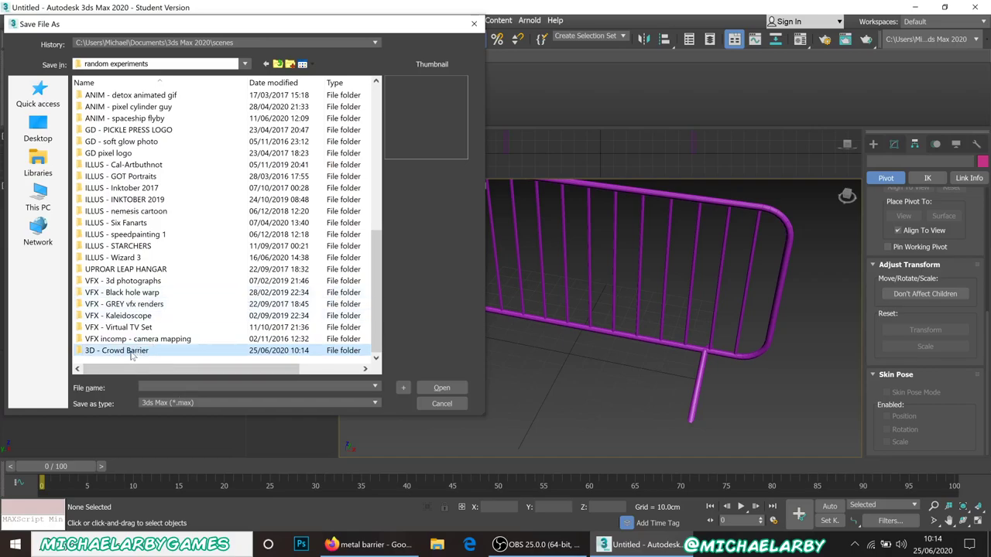
{"action": "double_click", "coordinate": [132, 353]}
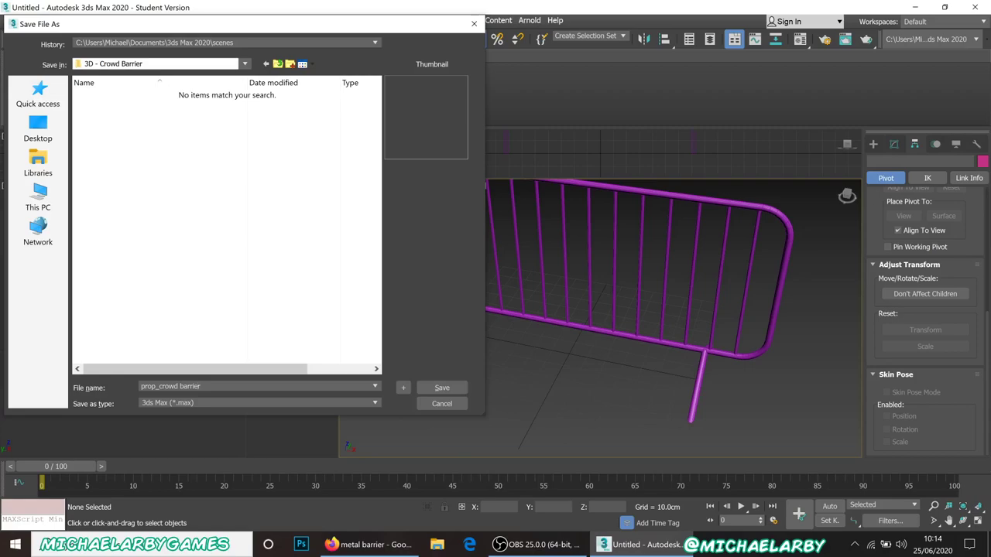
{"action": "key", "text": "BackSpace"}
{"action": "type", "text": "_"}
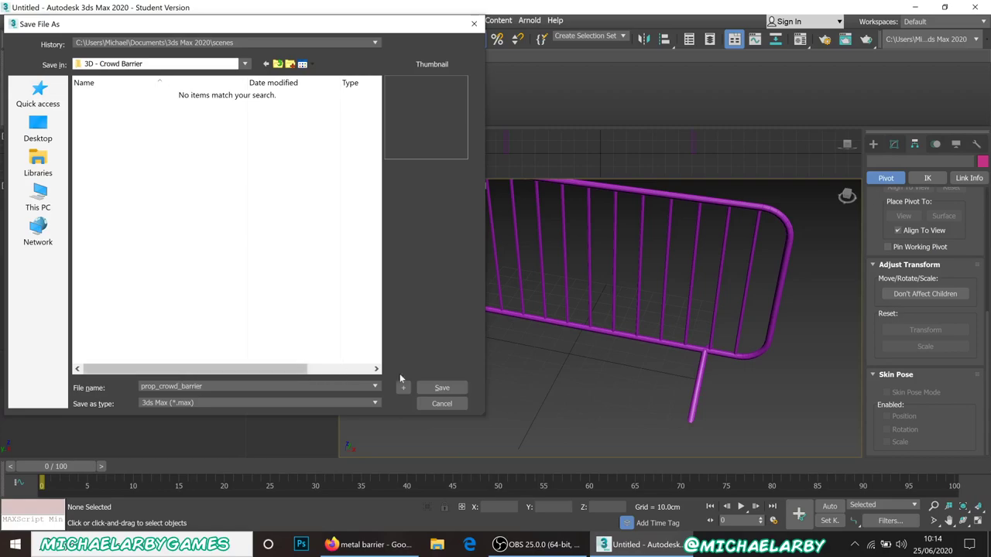
{"action": "left_click", "coordinate": [438, 387]}
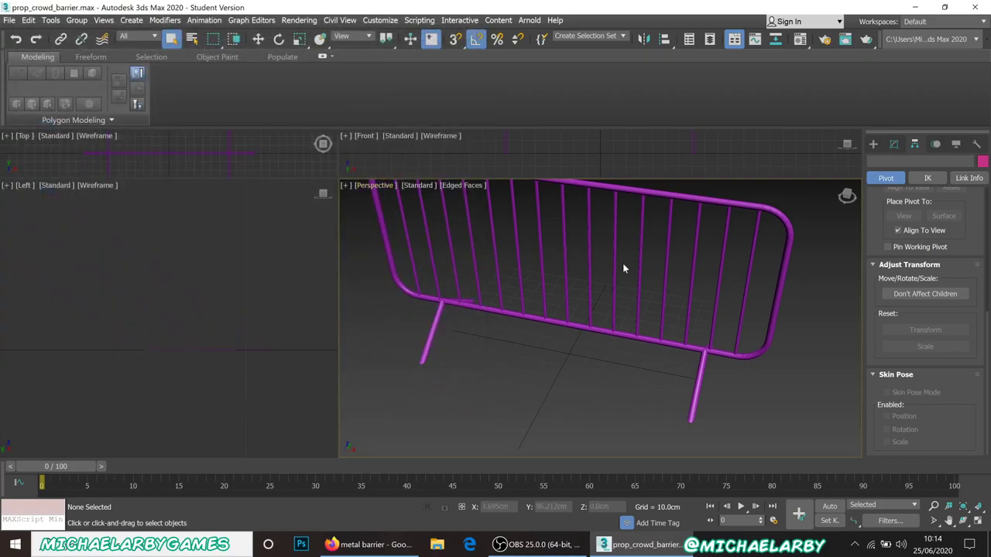
Step: Select the barrier and start File > Export > Export Selected
{"action": "left_click", "coordinate": [12, 21]}
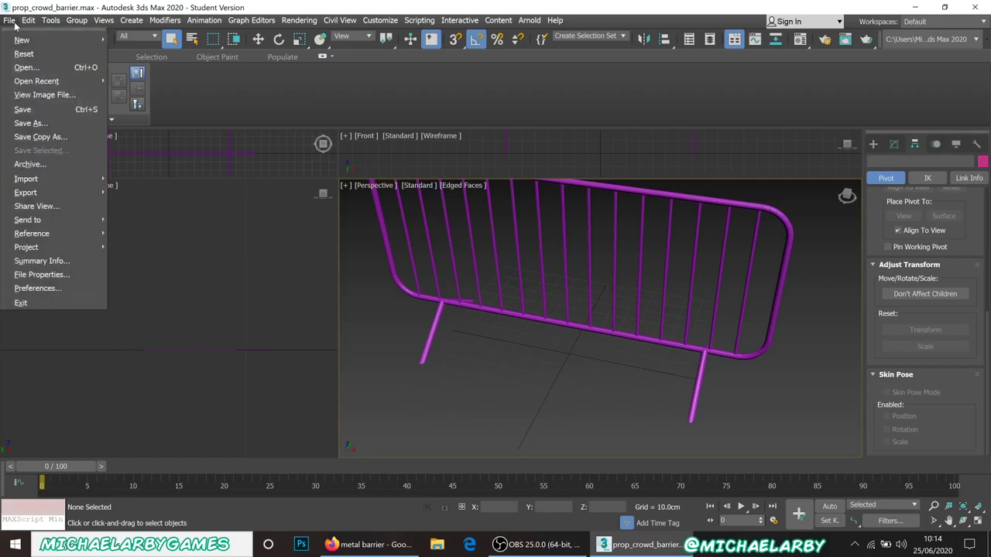
{"action": "mouse_move", "coordinate": [52, 193]}
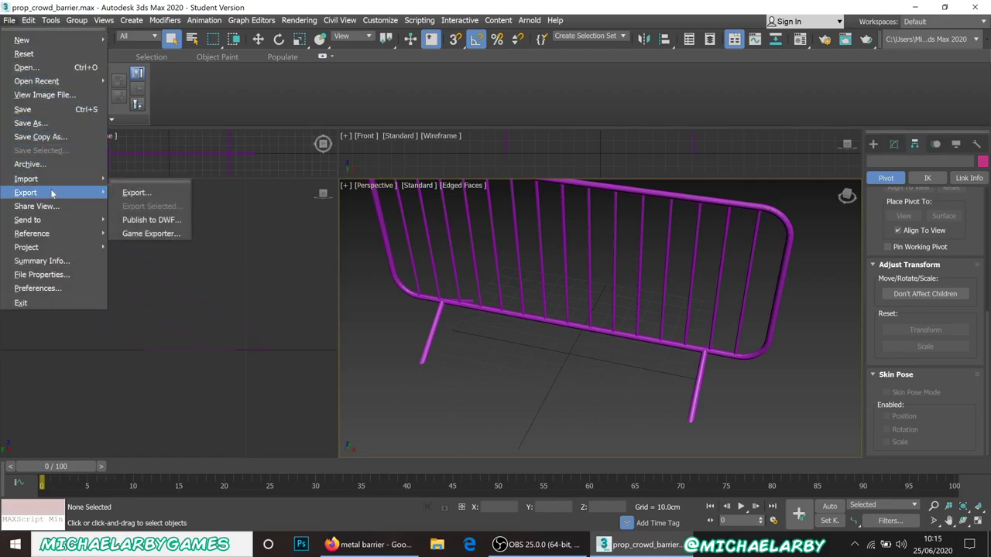
{"action": "left_click", "coordinate": [581, 395]}
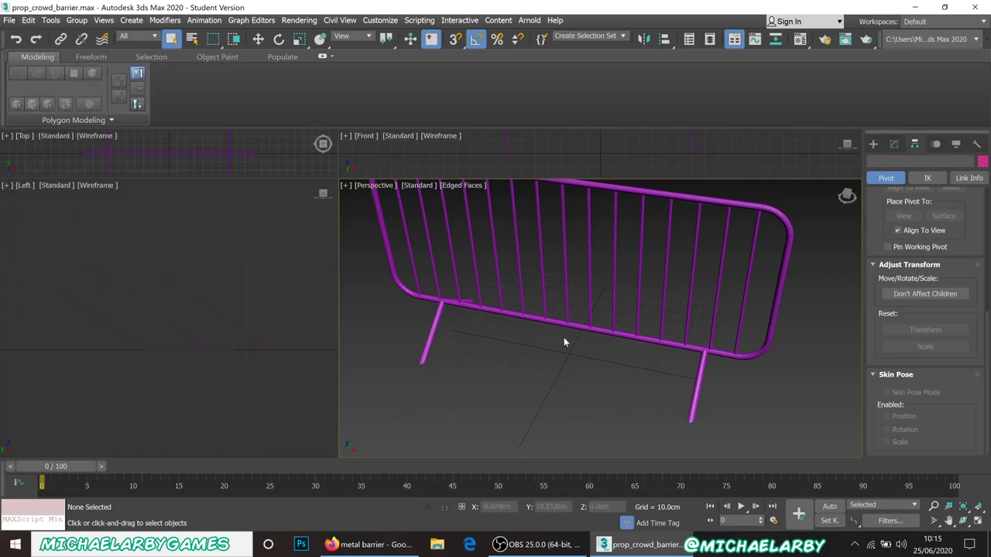
{"action": "left_click", "coordinate": [563, 334]}
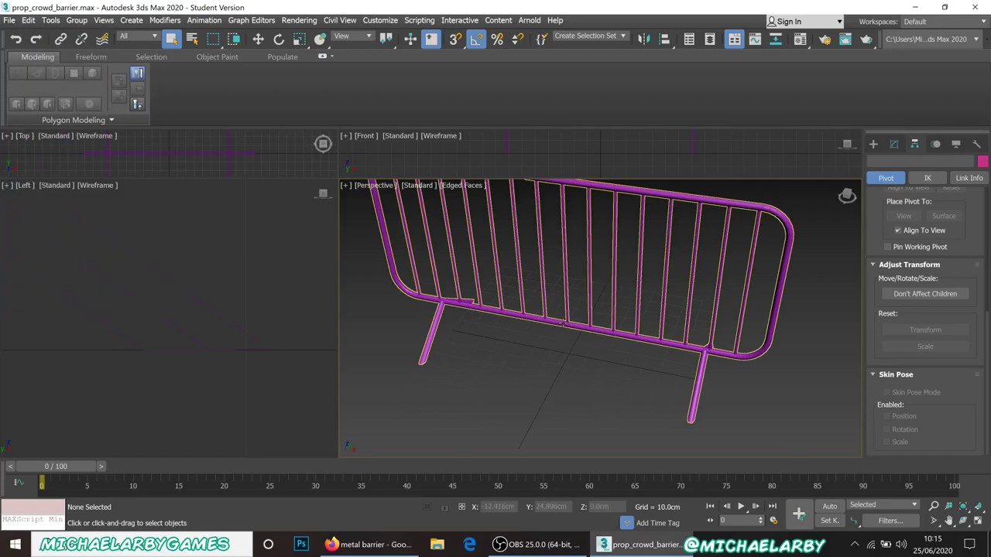
{"action": "left_click", "coordinate": [10, 21]}
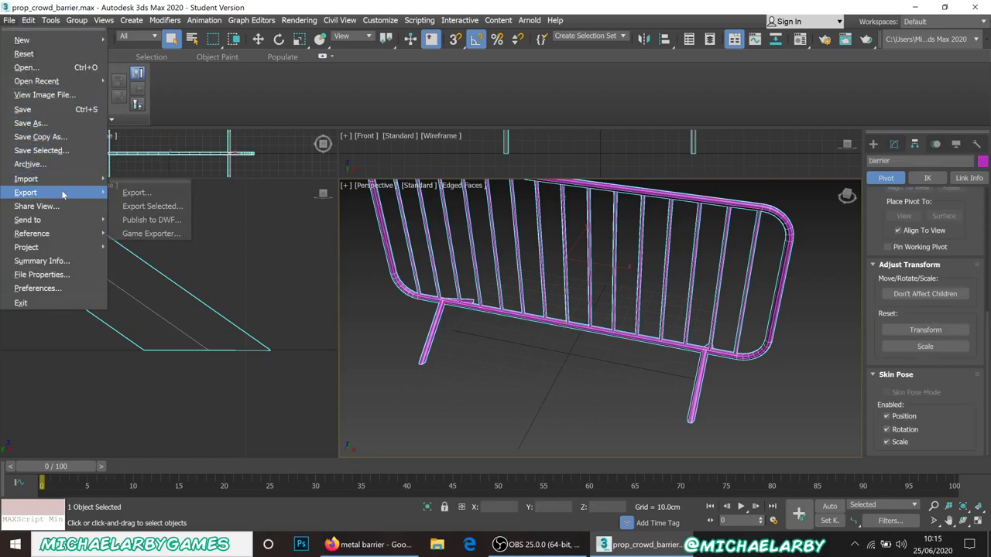
{"action": "left_click", "coordinate": [158, 209]}
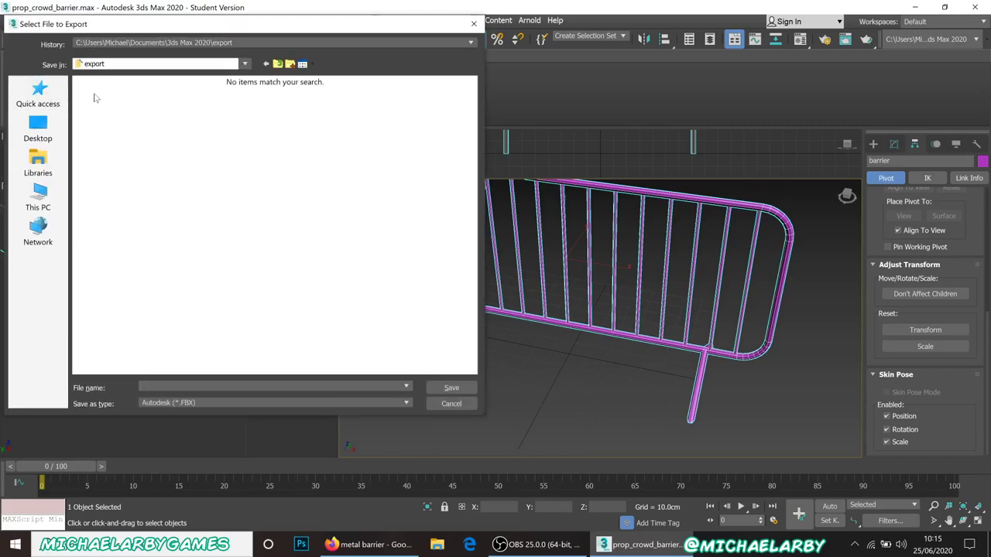
Step: Export the barrier as prop_crowd_barrier FBX into random experiments > 3D - Crowd Barrier
{"action": "left_click", "coordinate": [36, 98]}
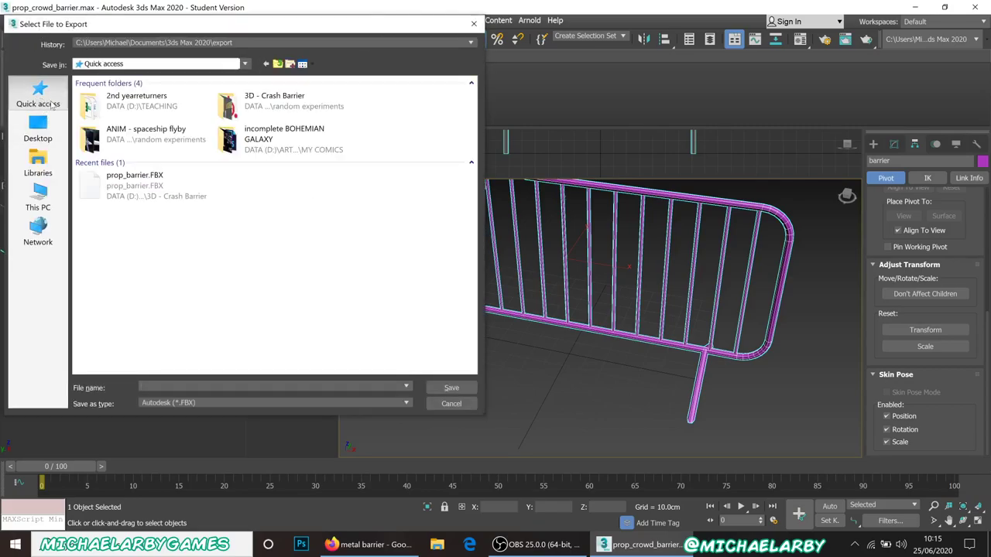
{"action": "double_click", "coordinate": [291, 101]}
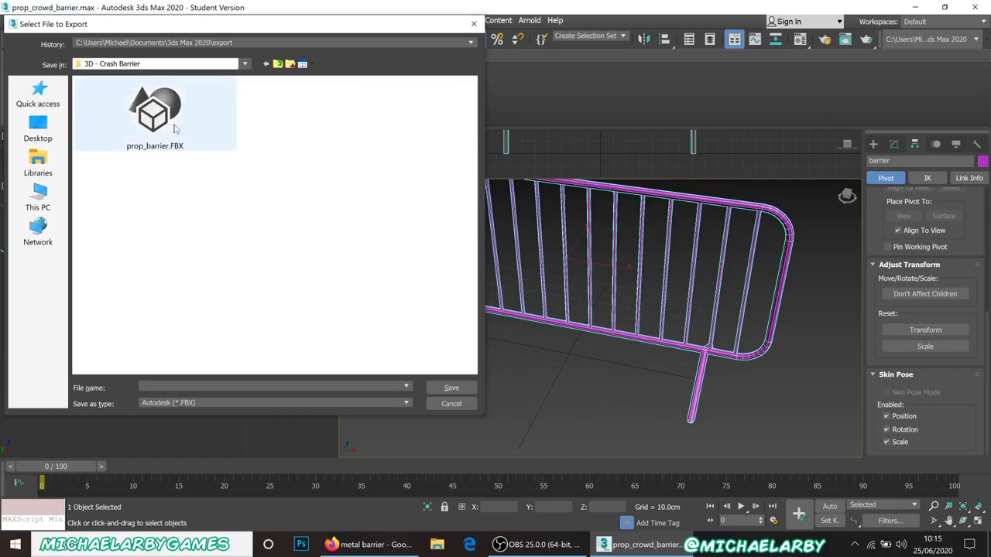
{"action": "left_click", "coordinate": [277, 64]}
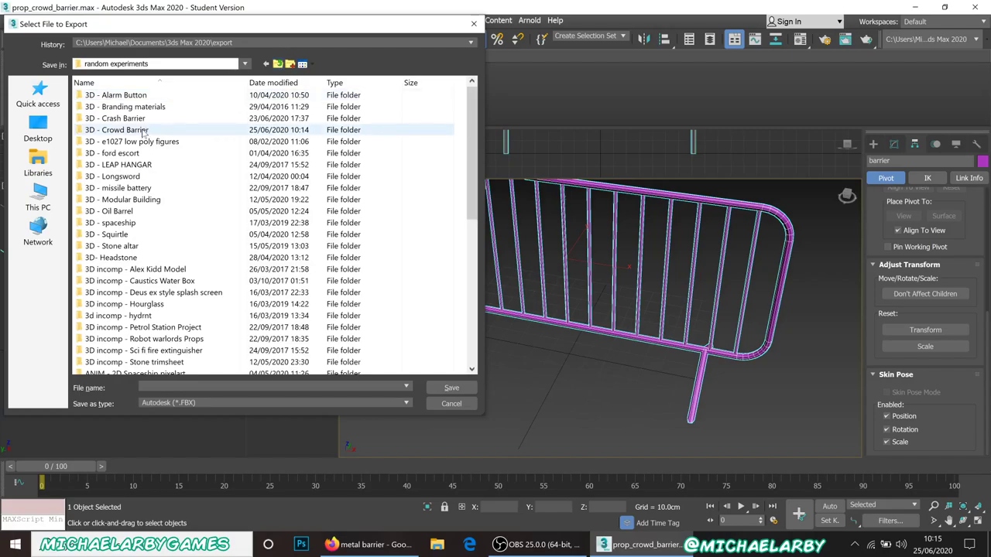
{"action": "double_click", "coordinate": [143, 130]}
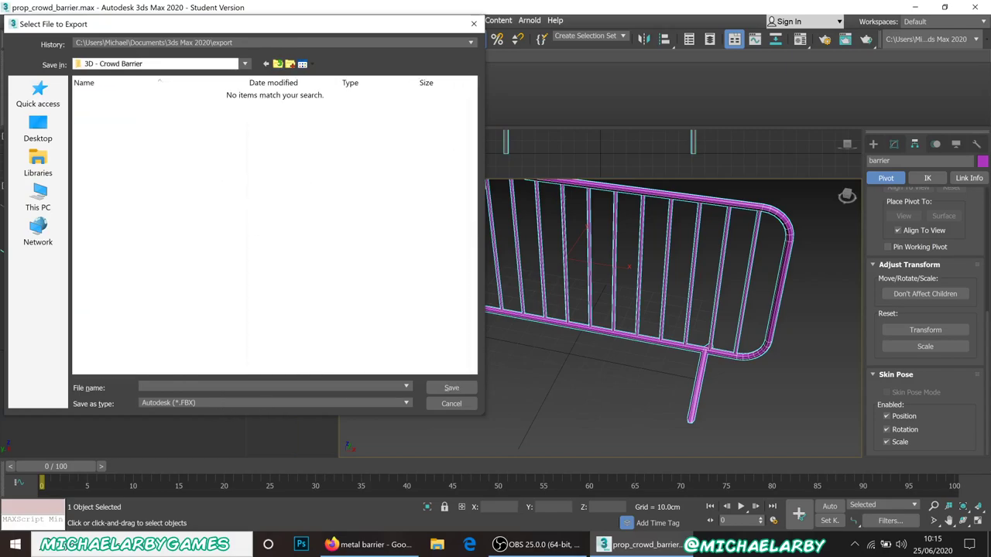
{"action": "type", "text": "prop_crowd_barrier"}
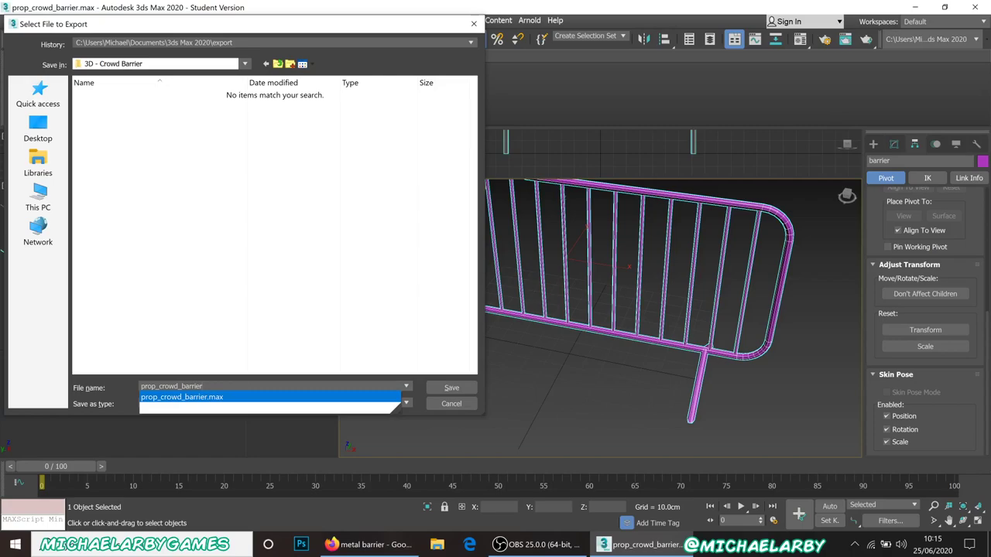
{"action": "left_click", "coordinate": [441, 387]}
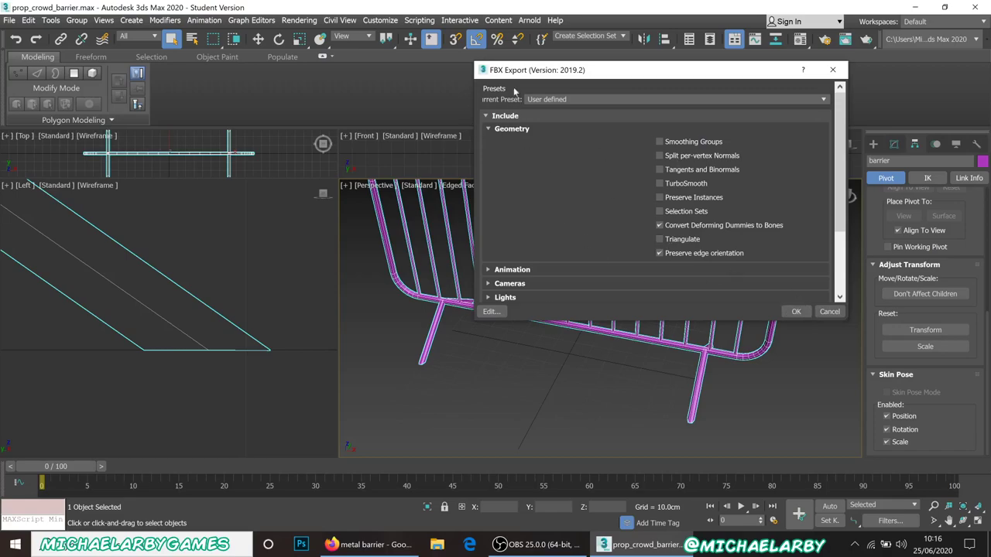
Step: Confirm the FBX export options and bring OBS Studio forward
{"action": "left_click", "coordinate": [799, 315]}
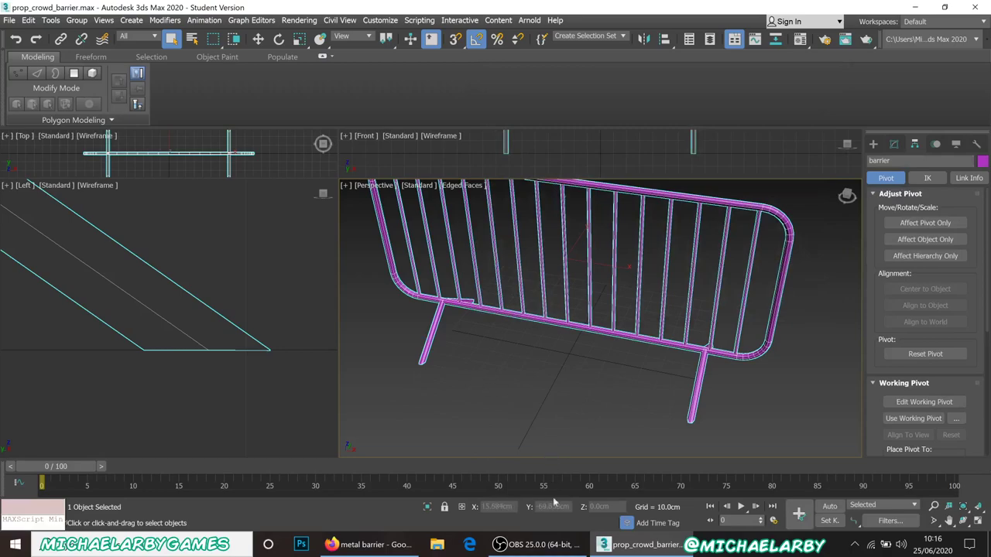
{"action": "mouse_move", "coordinate": [551, 552]}
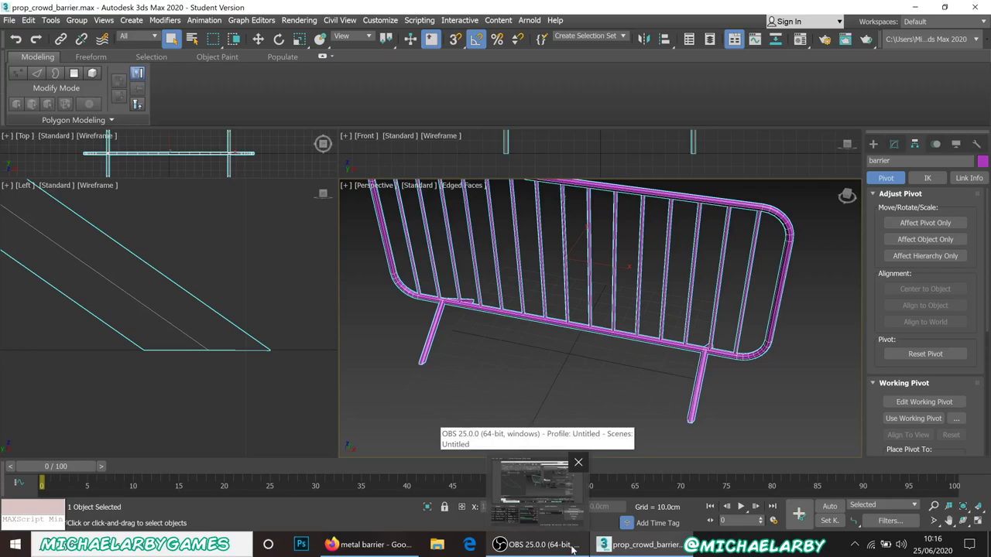
Step: Pause the OBS recording and minimise OBS to reveal Substance Painter
{"action": "left_click", "coordinate": [569, 548]}
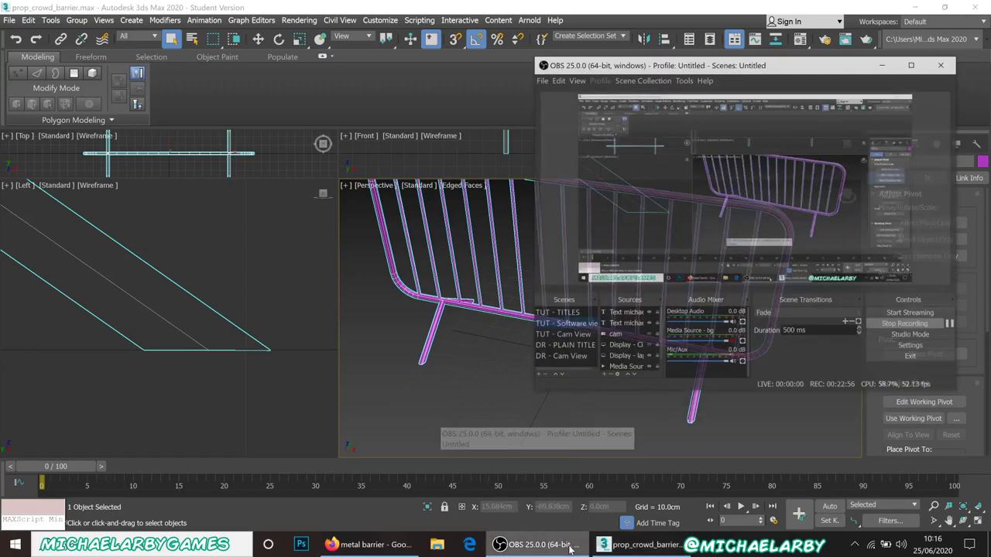
{"action": "left_click", "coordinate": [957, 304]}
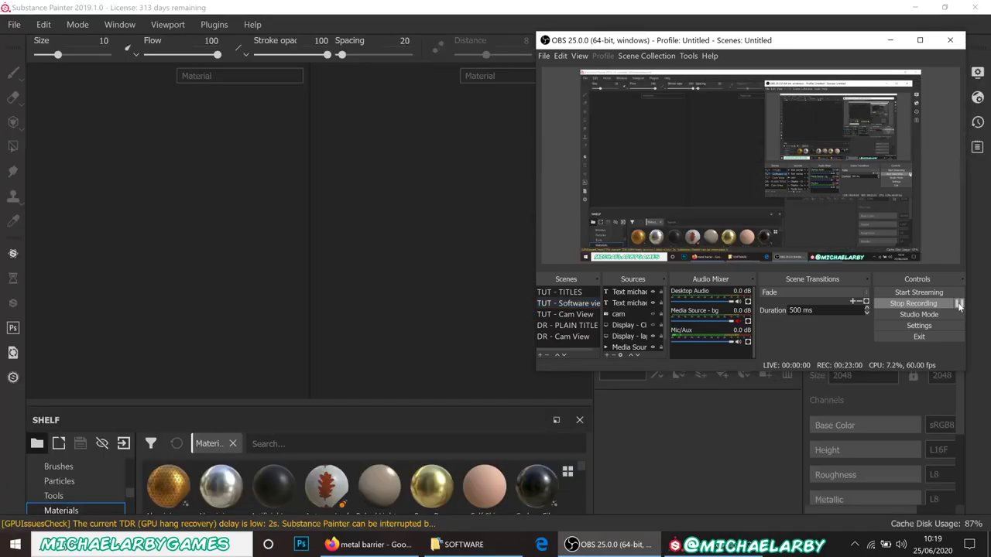
{"action": "left_click", "coordinate": [890, 40]}
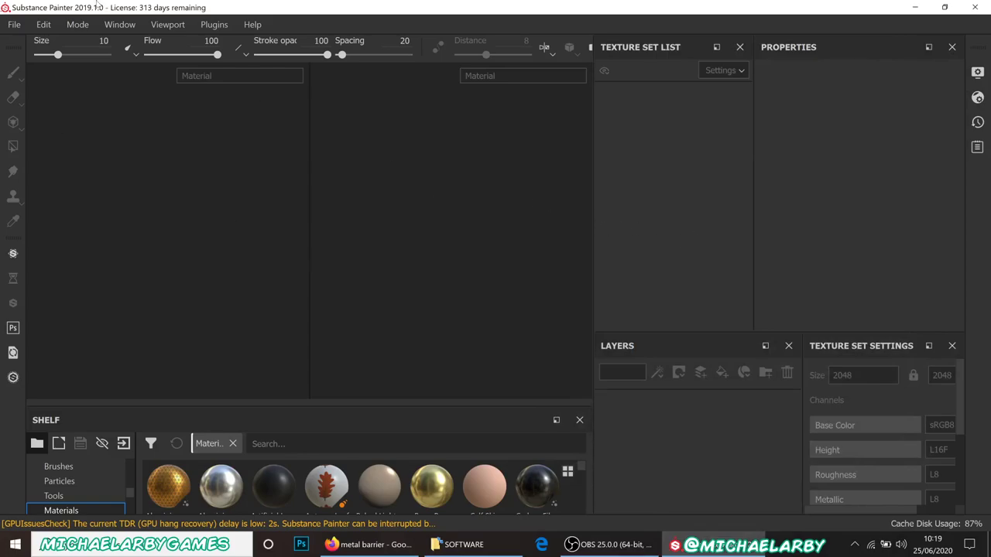
Step: Create a PBR Metallic Roughness project from prop_crowd_barrier.FBX at 2048 resolution
{"action": "left_click", "coordinate": [14, 24]}
{"action": "key", "text": "Escape"}
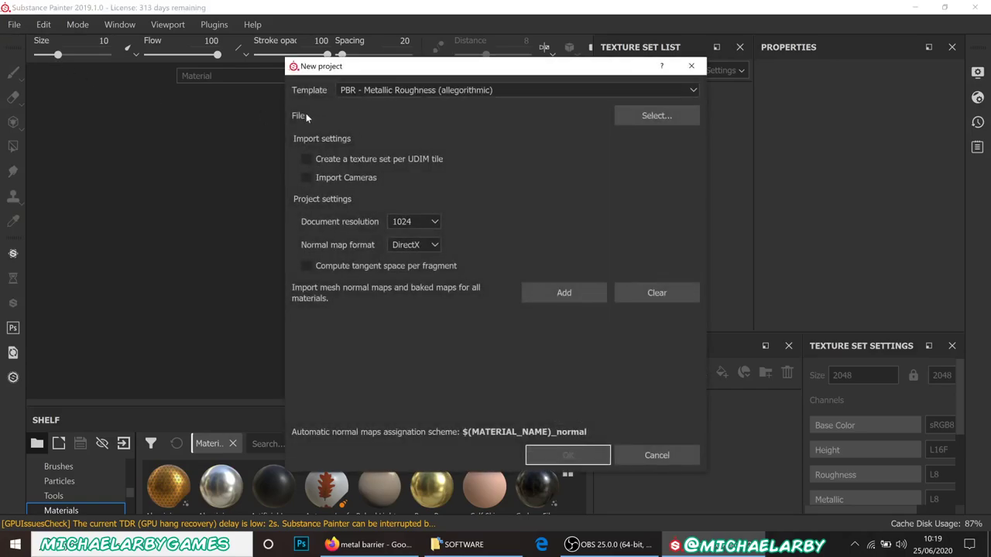
{"action": "left_click", "coordinate": [647, 116]}
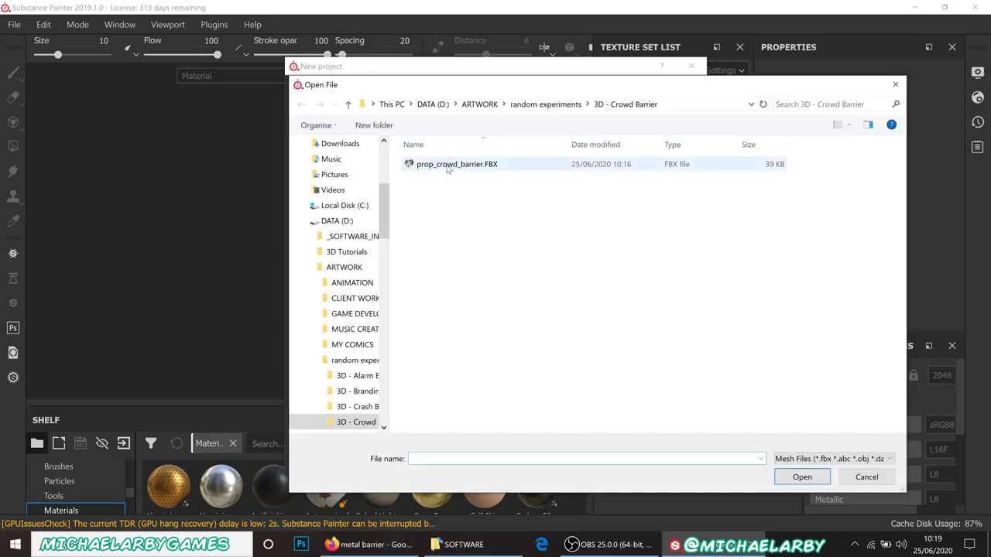
{"action": "double_click", "coordinate": [445, 164]}
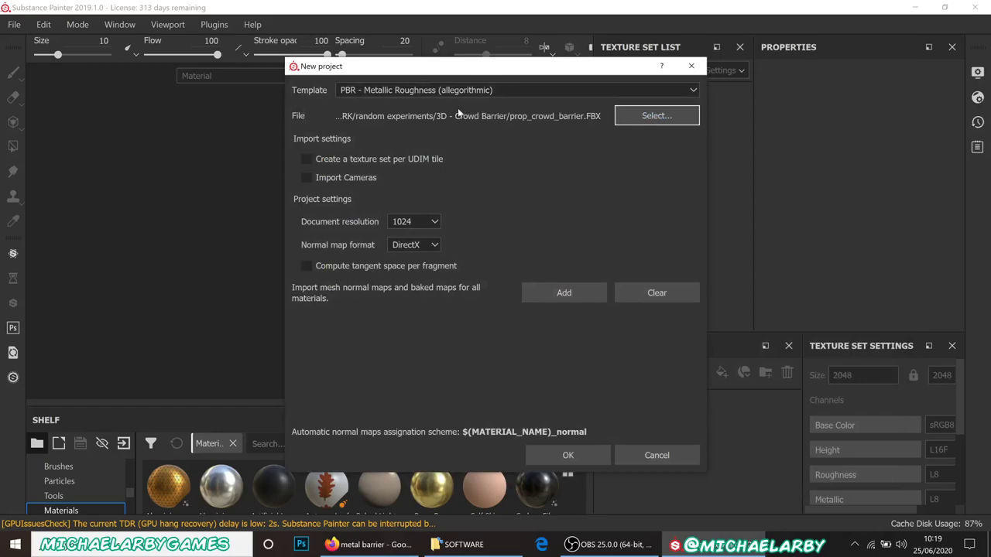
{"action": "left_click", "coordinate": [434, 224]}
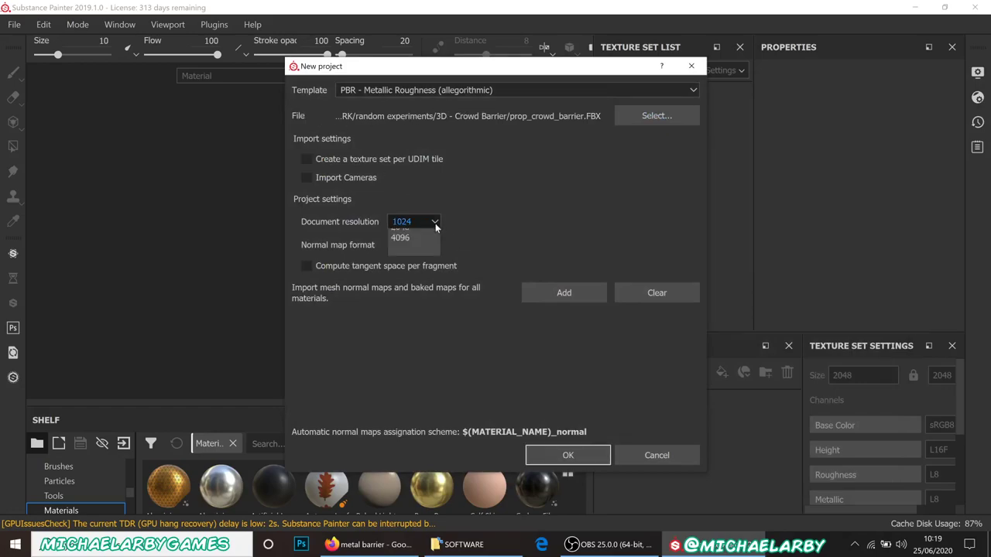
{"action": "left_click", "coordinate": [413, 278]}
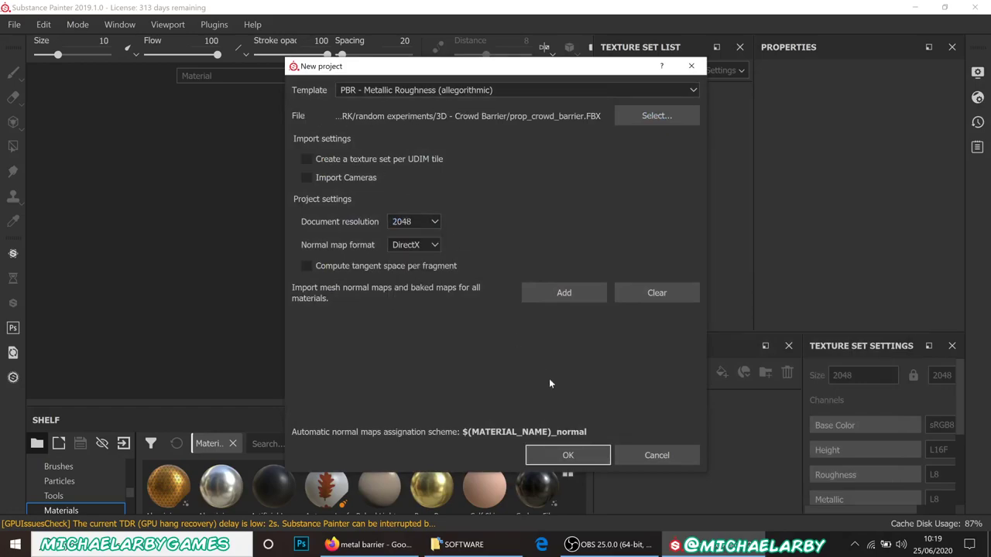
{"action": "left_click", "coordinate": [566, 456]}
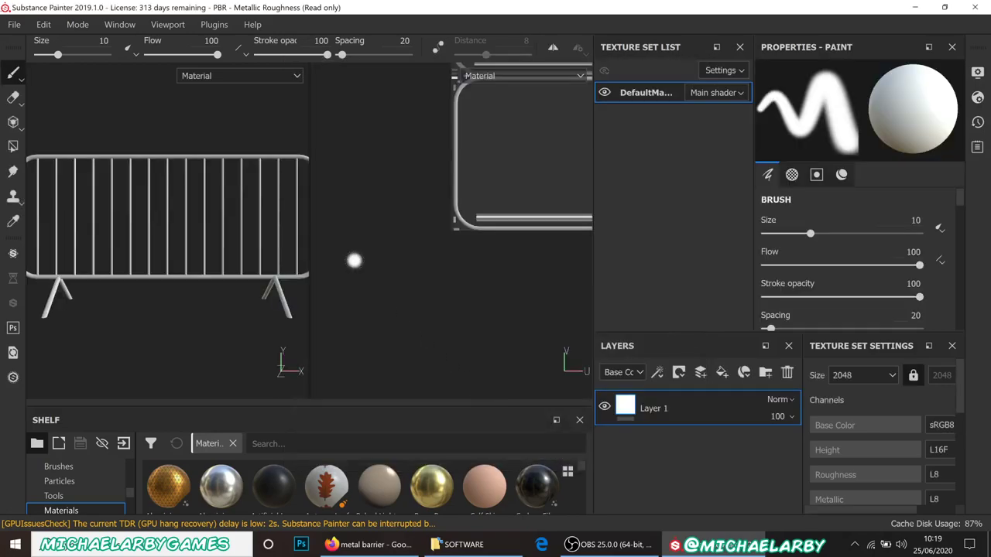
Step: Widen the 3D view over the UV view, orbit the barrier into perspective, and enlarge the shelf
{"action": "scroll", "coordinate": [433, 223], "scroll_direction": "down", "scroll_amount": 5}
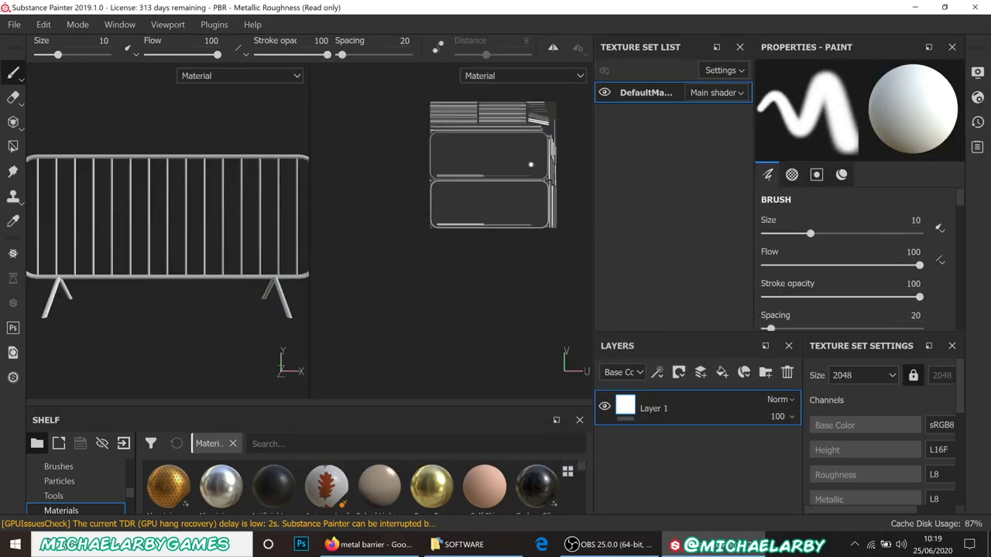
{"action": "scroll", "coordinate": [532, 99], "scroll_direction": "up", "scroll_amount": 1}
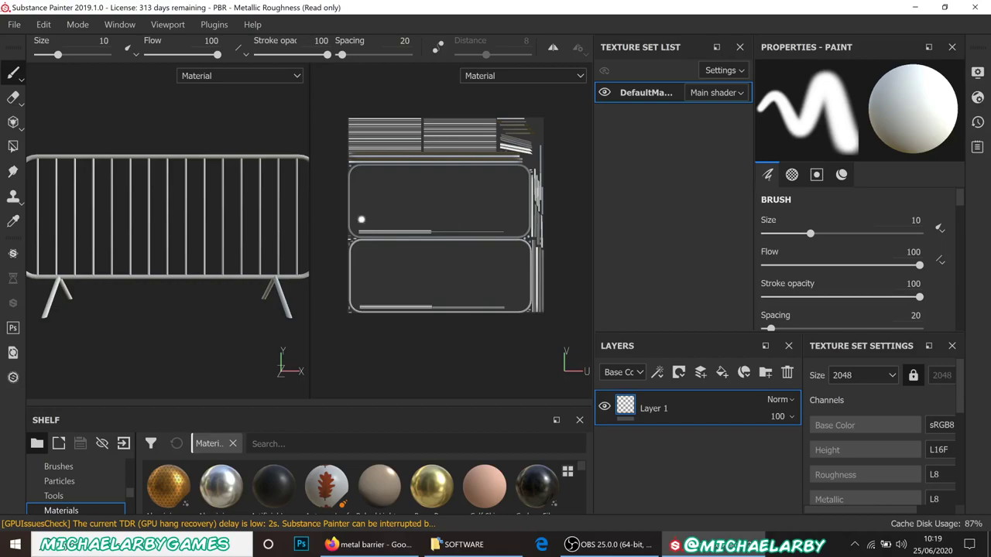
{"action": "left_click_drag", "start_coordinate": [310, 215], "coordinate": [485, 209]}
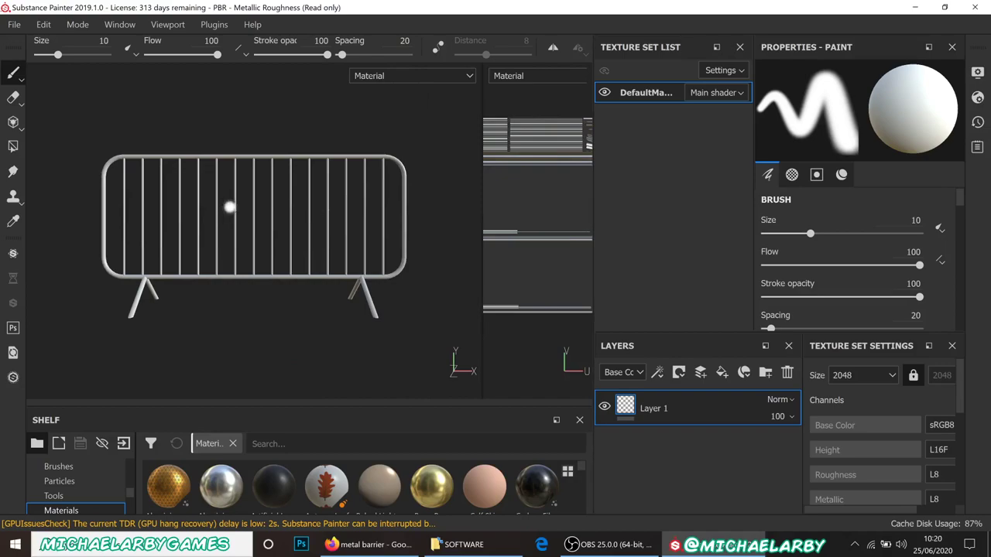
{"action": "scroll", "coordinate": [179, 217], "scroll_direction": "up", "scroll_amount": 2}
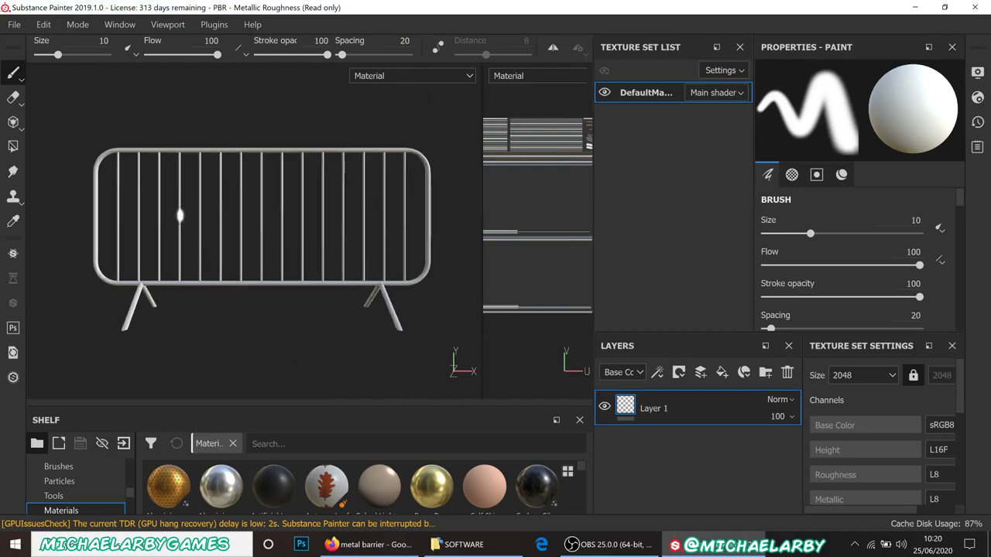
{"action": "left_click_drag", "start_coordinate": [179, 217], "coordinate": [133, 244], "text": "alt"}
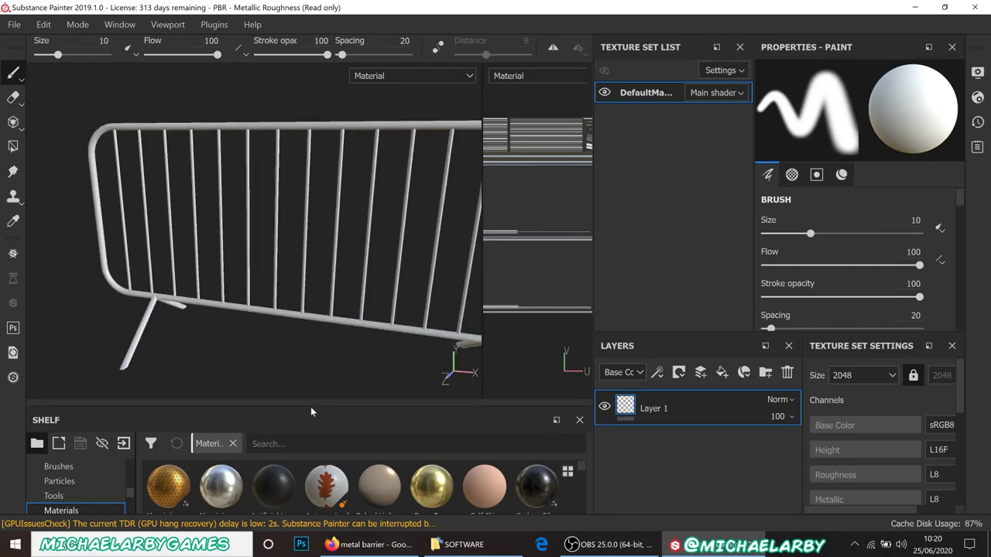
{"action": "left_click_drag", "start_coordinate": [309, 405], "coordinate": [309, 403]}
{"action": "left_click_drag", "start_coordinate": [300, 331], "coordinate": [310, 283]}
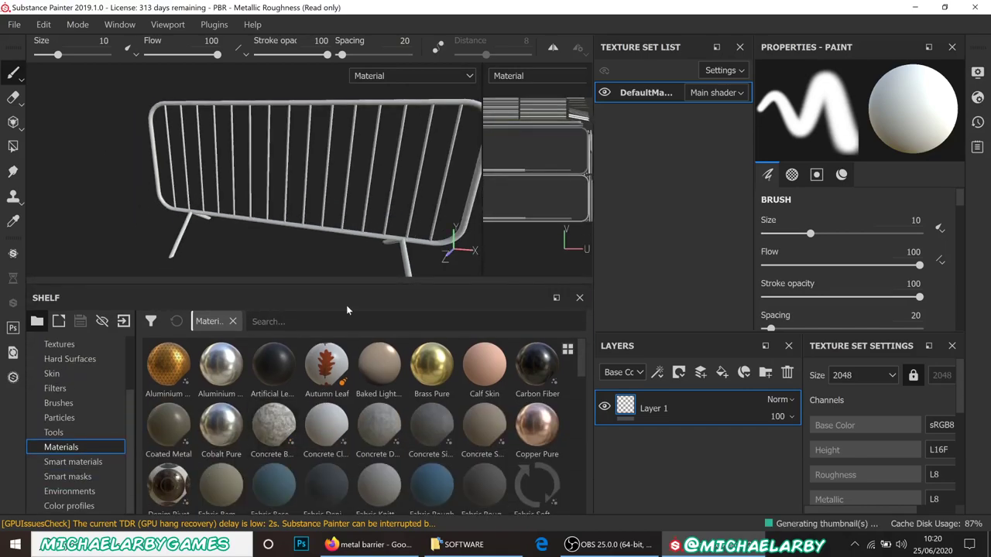
Step: Filter the shelf's Smart materials by searching for 'rust'
{"action": "scroll", "coordinate": [387, 394], "scroll_direction": "down", "scroll_amount": 3}
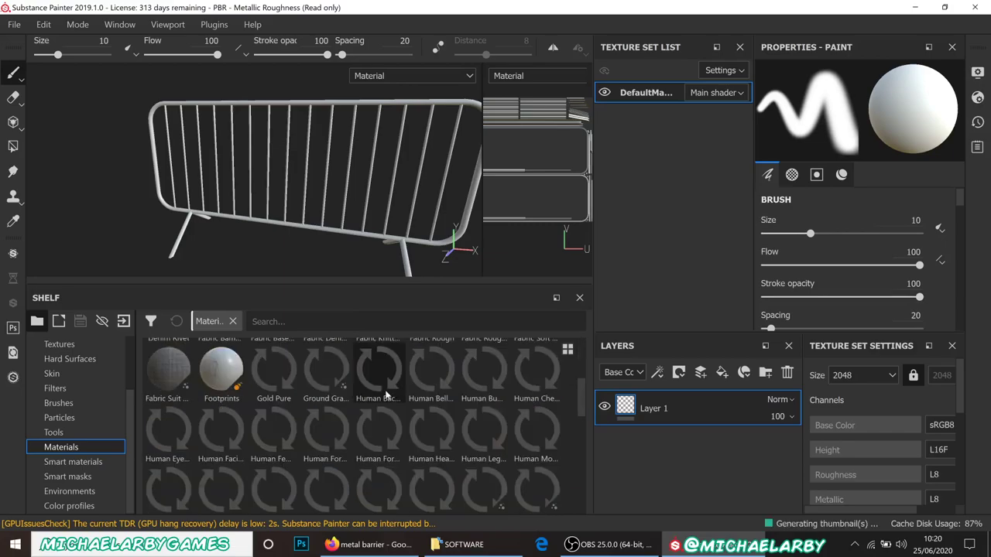
{"action": "left_click", "coordinate": [73, 463]}
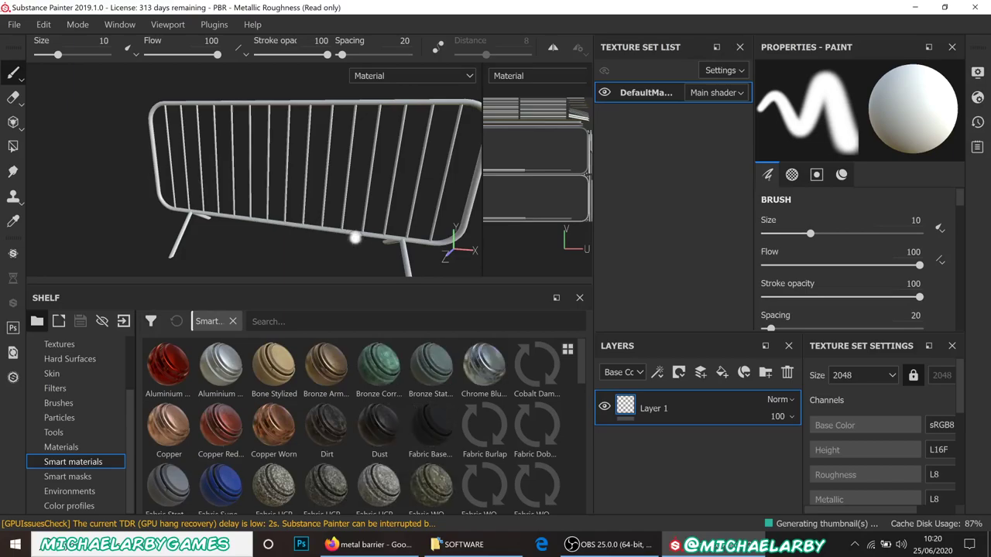
{"action": "left_click", "coordinate": [267, 321]}
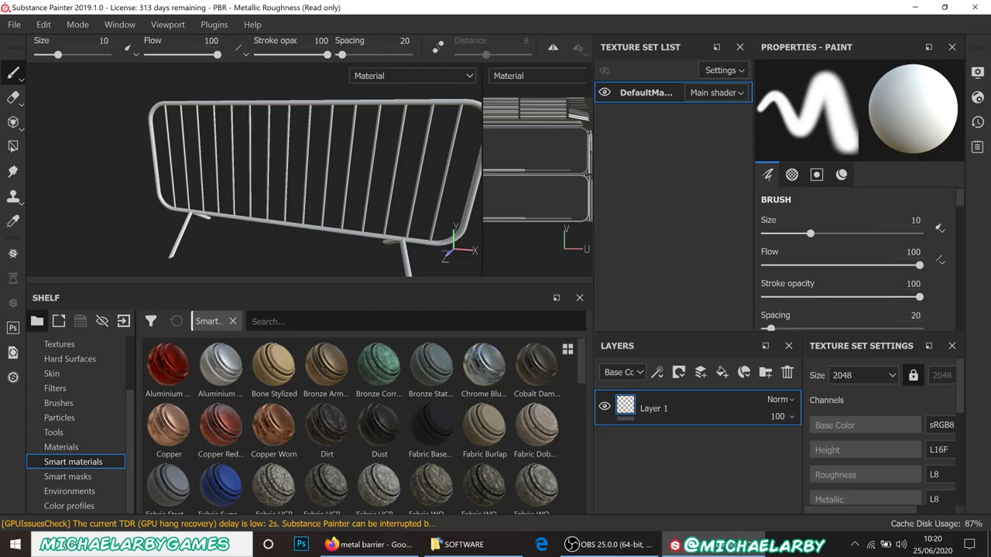
{"action": "type", "text": "r"}
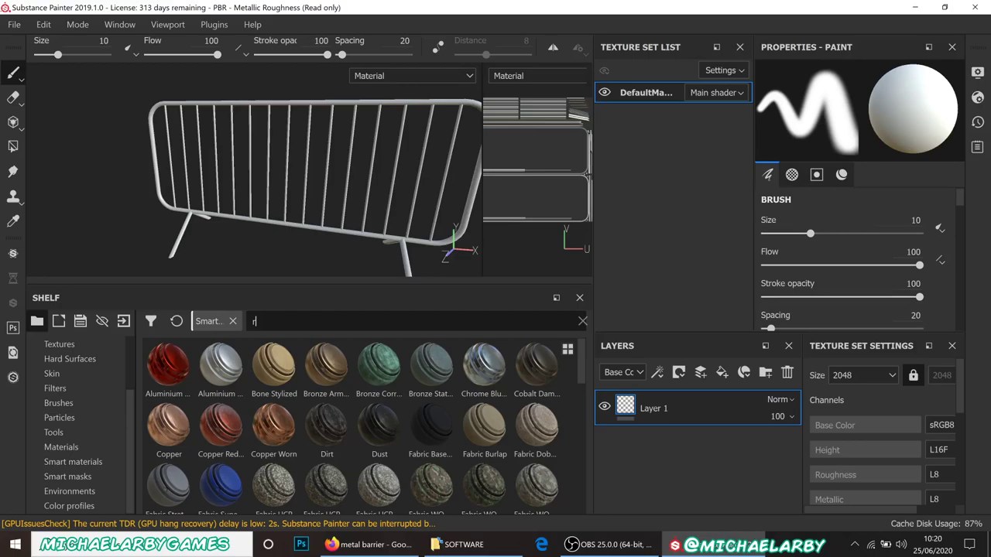
{"action": "type", "text": "ust"}
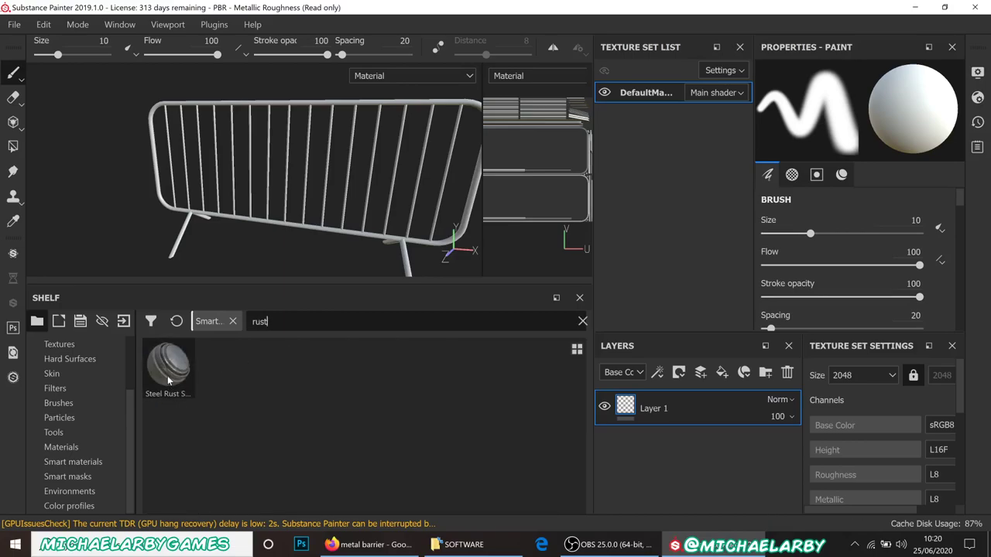
Step: Apply the Steel Rust Surface smart material to the barrier and orbit to inspect the bends and top rail
{"action": "left_click_drag", "start_coordinate": [168, 379], "coordinate": [308, 228]}
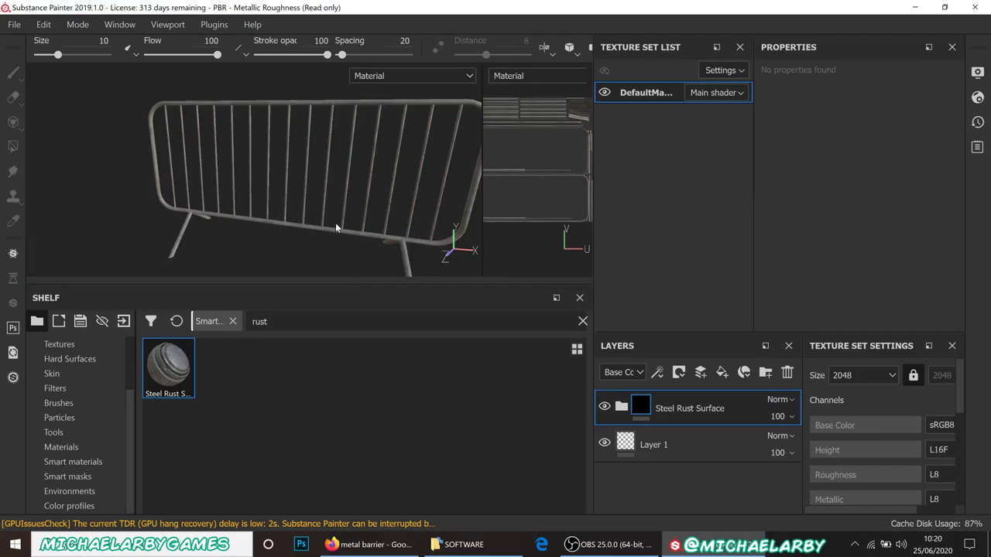
{"action": "scroll", "coordinate": [350, 222], "scroll_direction": "up", "scroll_amount": 10}
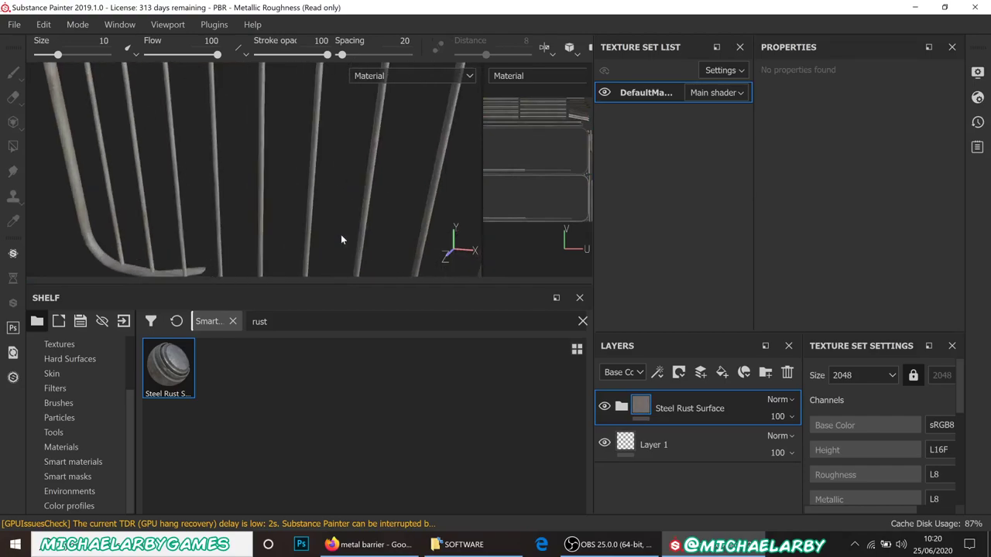
{"action": "scroll", "coordinate": [340, 234], "scroll_direction": "up", "scroll_amount": 8}
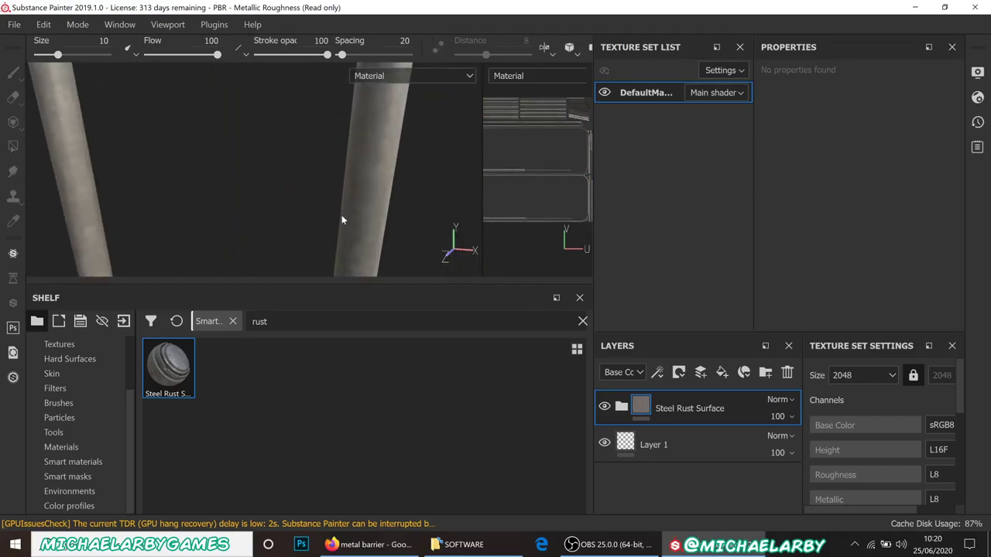
{"action": "scroll", "coordinate": [341, 220], "scroll_direction": "down", "scroll_amount": 10}
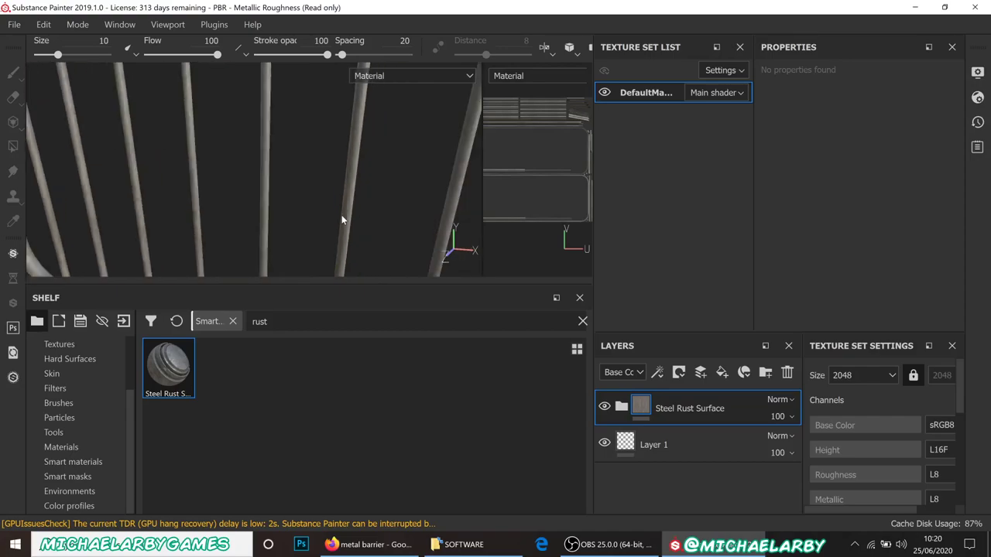
{"action": "scroll", "coordinate": [118, 236], "scroll_direction": "up", "scroll_amount": 3}
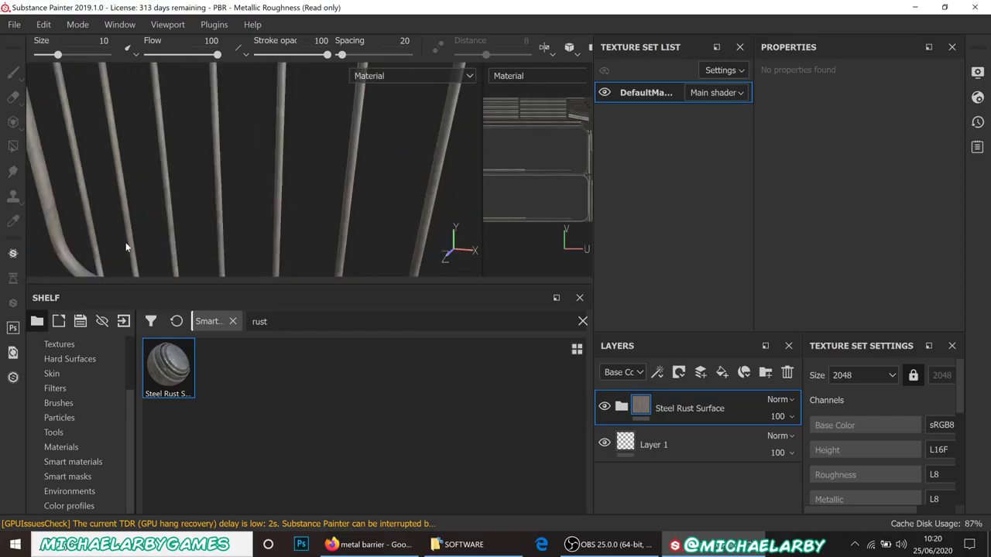
{"action": "scroll", "coordinate": [145, 217], "scroll_direction": "up", "scroll_amount": 6}
{"action": "key", "text": "alt"}
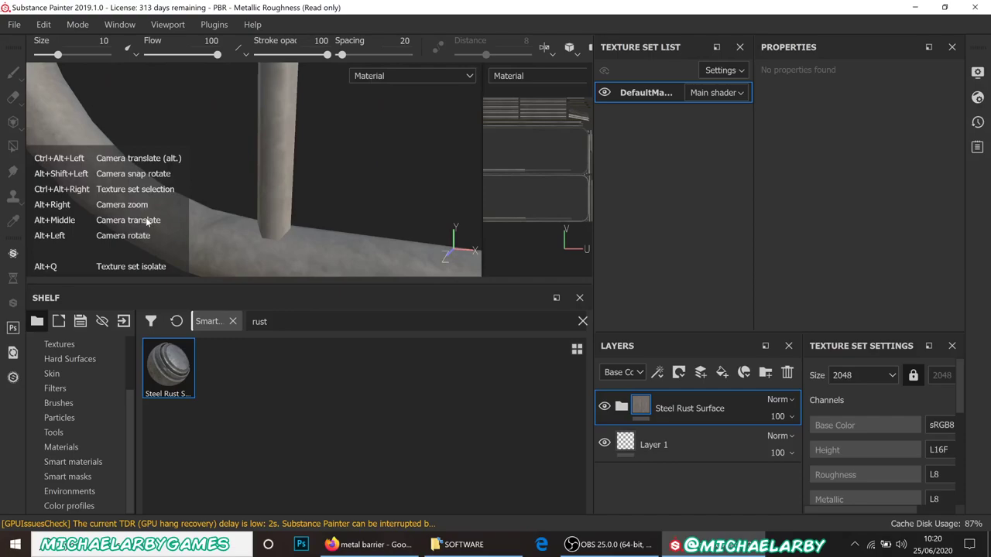
{"action": "scroll", "coordinate": [240, 224], "scroll_direction": "down", "scroll_amount": 5}
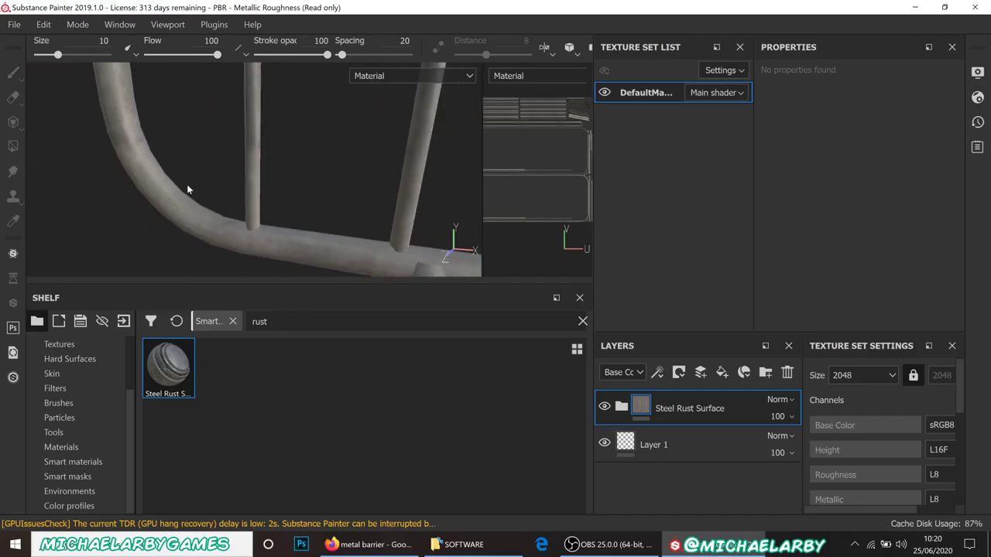
{"action": "scroll", "coordinate": [186, 178], "scroll_direction": "up", "scroll_amount": 2}
{"action": "left_click_drag", "start_coordinate": [186, 173], "coordinate": [289, 220], "text": "alt"}
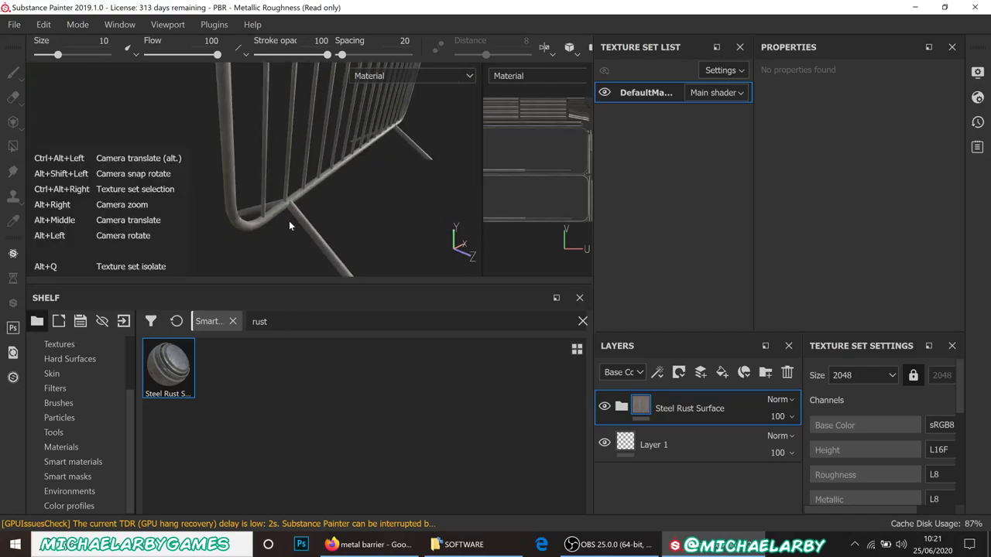
{"action": "left_click_drag", "start_coordinate": [280, 144], "coordinate": [120, 389], "text": "alt"}
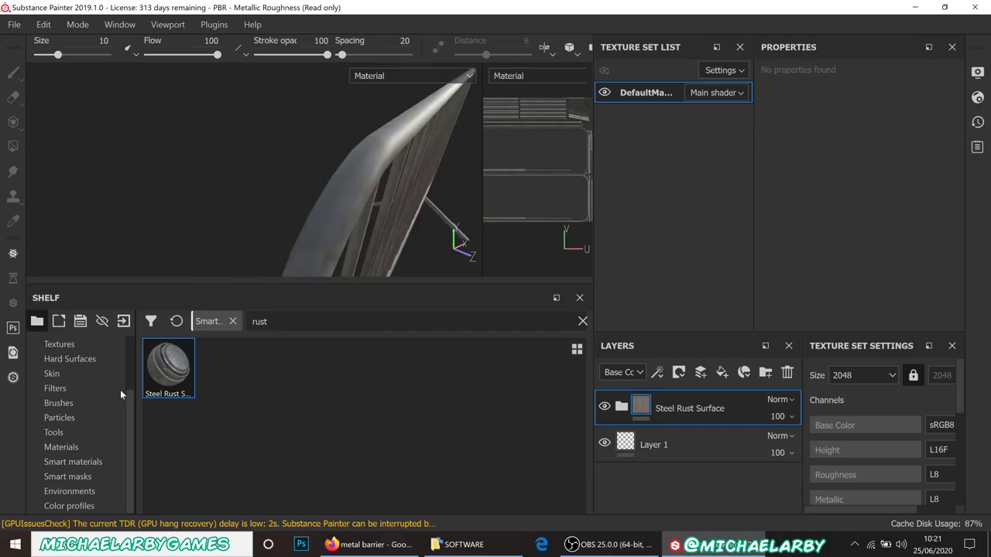
Step: Search the shelf's Materials category for 'rust'
{"action": "left_click", "coordinate": [55, 446]}
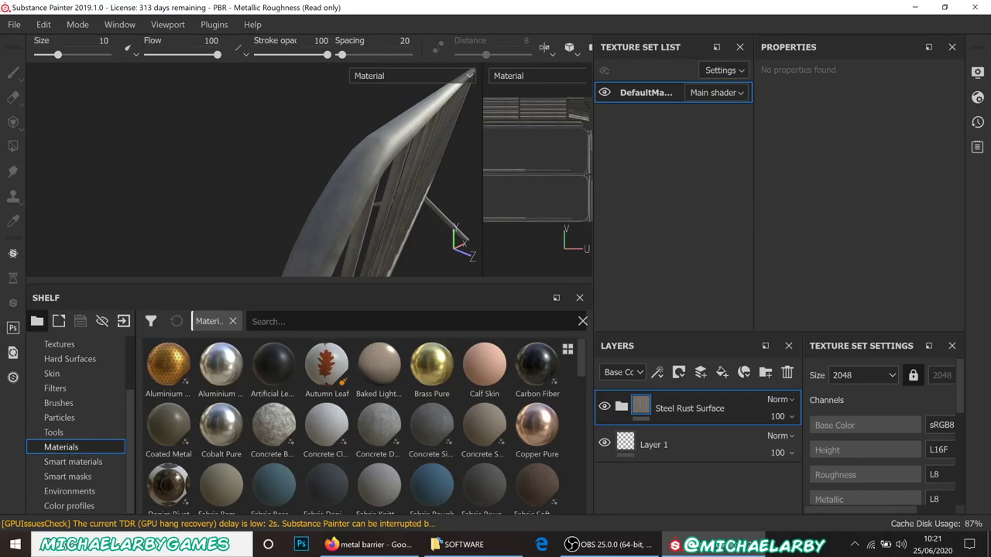
{"action": "left_click", "coordinate": [276, 322]}
{"action": "type", "text": "rust"}
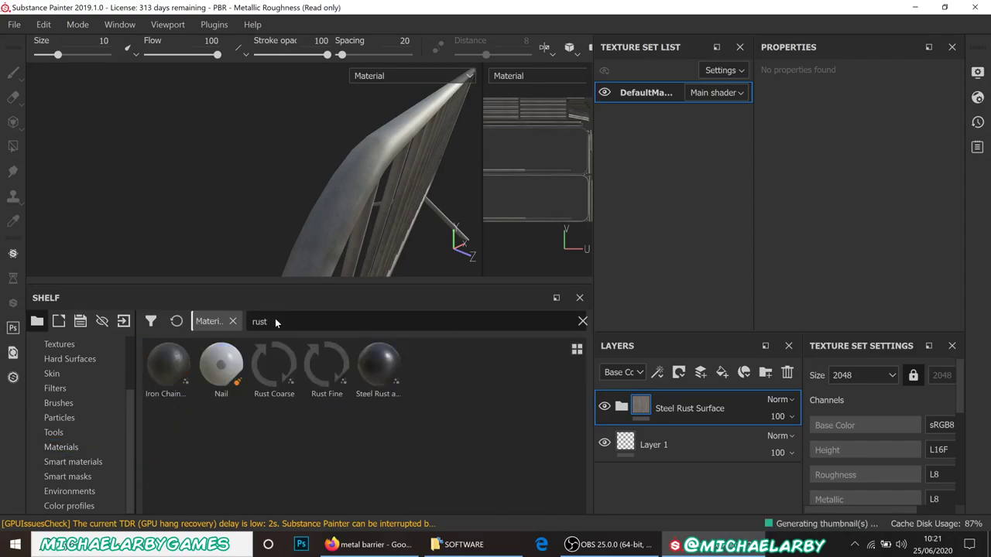
Step: Apply the Rust Coarse material from the Shelf to the barrier as a fill layer
{"action": "left_click", "coordinate": [281, 372]}
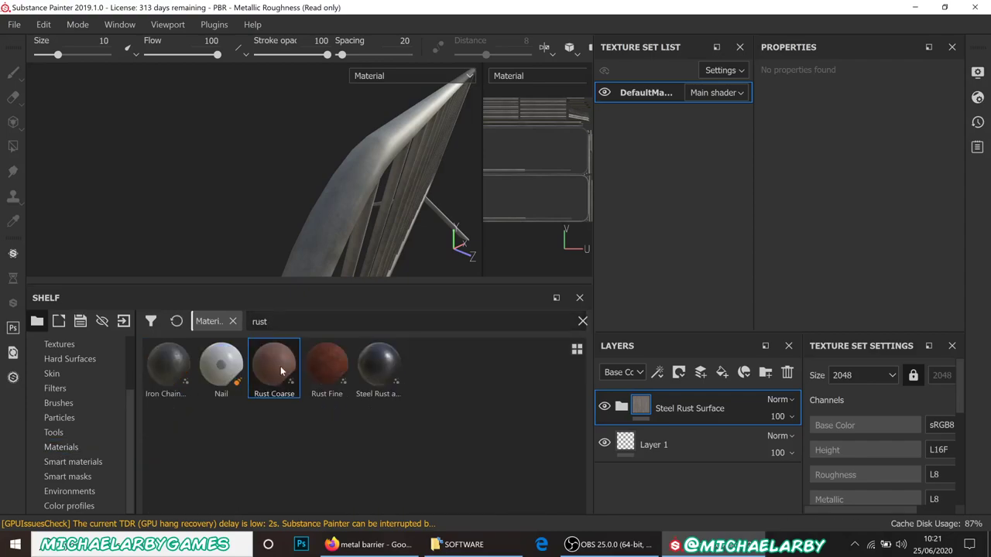
{"action": "left_click_drag", "start_coordinate": [281, 372], "coordinate": [345, 206]}
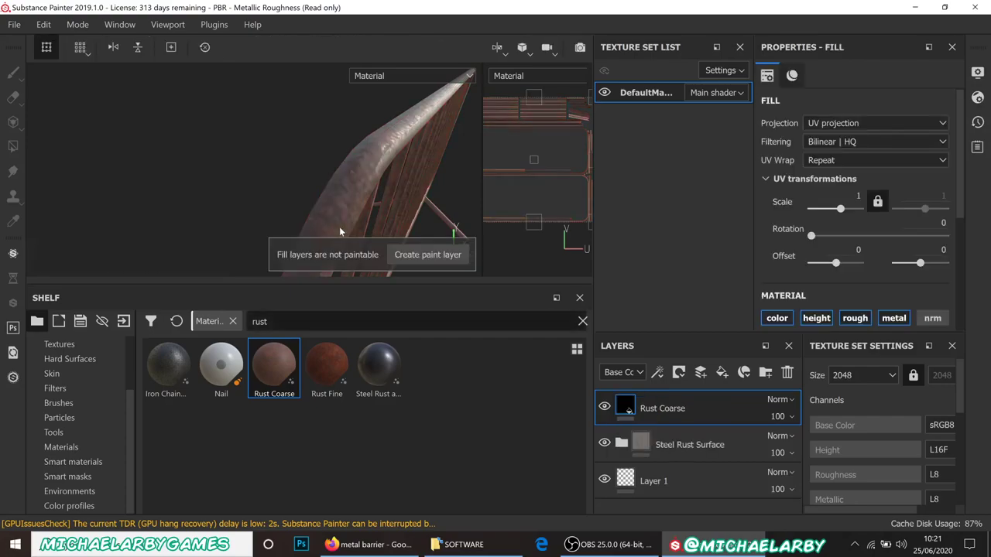
{"action": "left_click_drag", "start_coordinate": [232, 187], "coordinate": [480, 282], "text": "alt"}
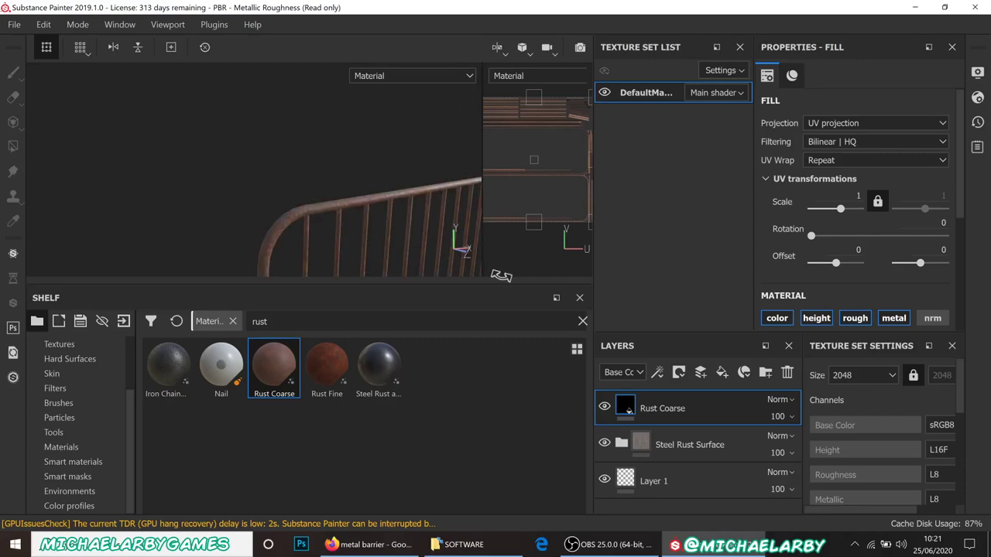
Step: Make the 3D view taller, frame the fence, and select the Steel Rust Surface folder
{"action": "left_click_drag", "start_coordinate": [496, 286], "coordinate": [492, 341]}
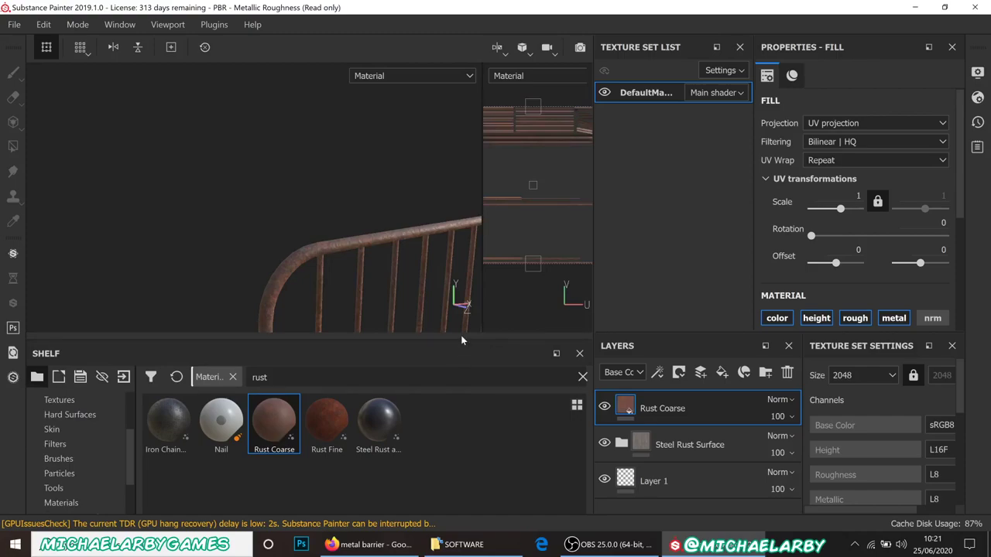
{"action": "left_click_drag", "start_coordinate": [461, 338], "coordinate": [469, 486]}
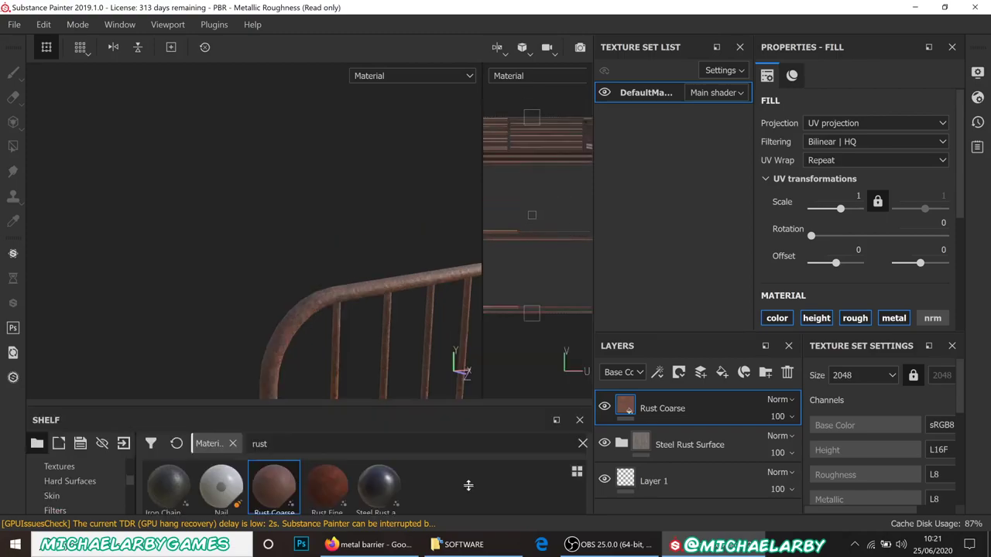
{"action": "middle_click_drag", "start_coordinate": [371, 356], "coordinate": [188, 115], "text": "alt"}
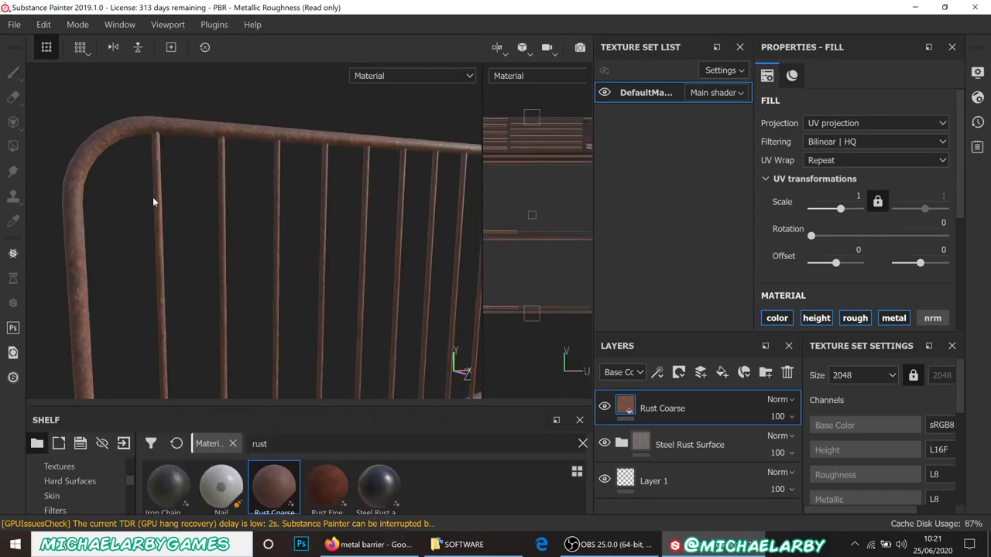
{"action": "left_click_drag", "start_coordinate": [152, 199], "coordinate": [203, 241], "text": "alt"}
{"action": "scroll", "coordinate": [279, 234], "scroll_direction": "up", "scroll_amount": 4}
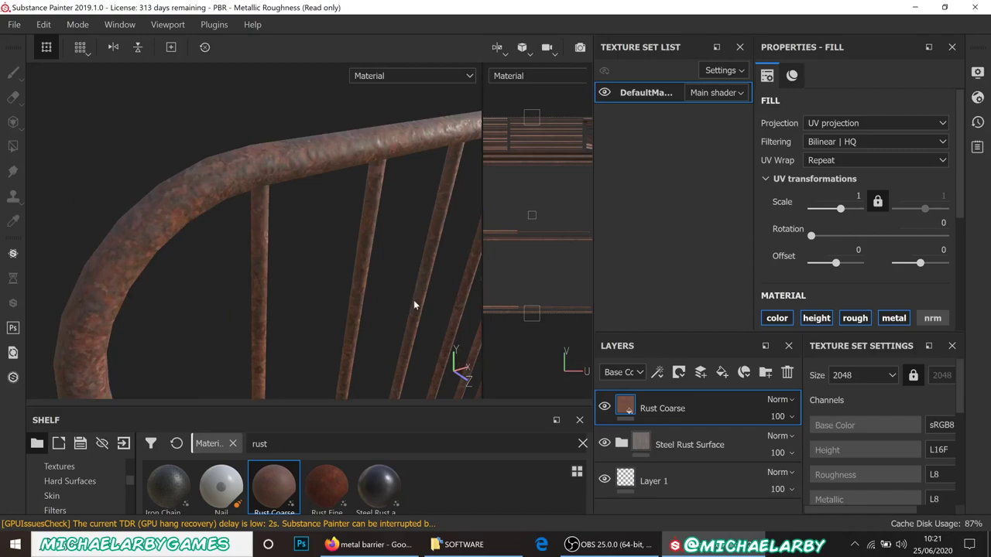
{"action": "left_click", "coordinate": [716, 446]}
Step: Move Steel Rust Surface back above Rust Coarse and give it a white mask
{"action": "left_click_drag", "start_coordinate": [714, 447], "coordinate": [710, 407]}
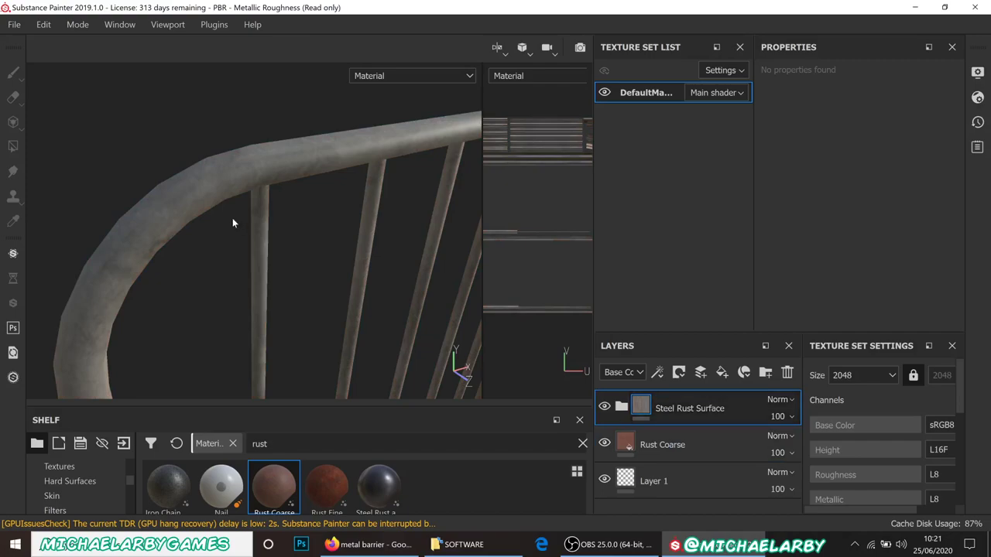
{"action": "left_click_drag", "start_coordinate": [233, 233], "coordinate": [250, 260], "text": "alt"}
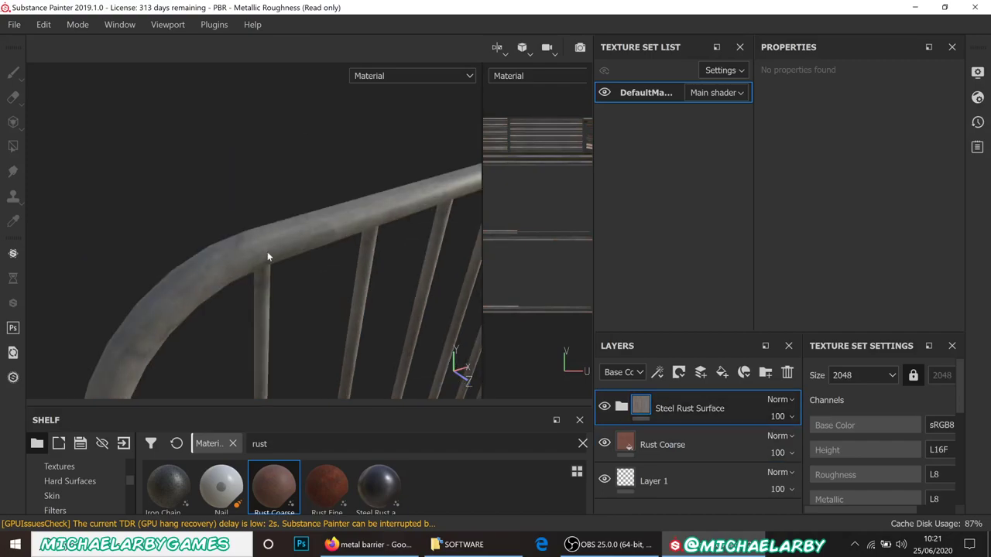
{"action": "left_click", "coordinate": [680, 374]}
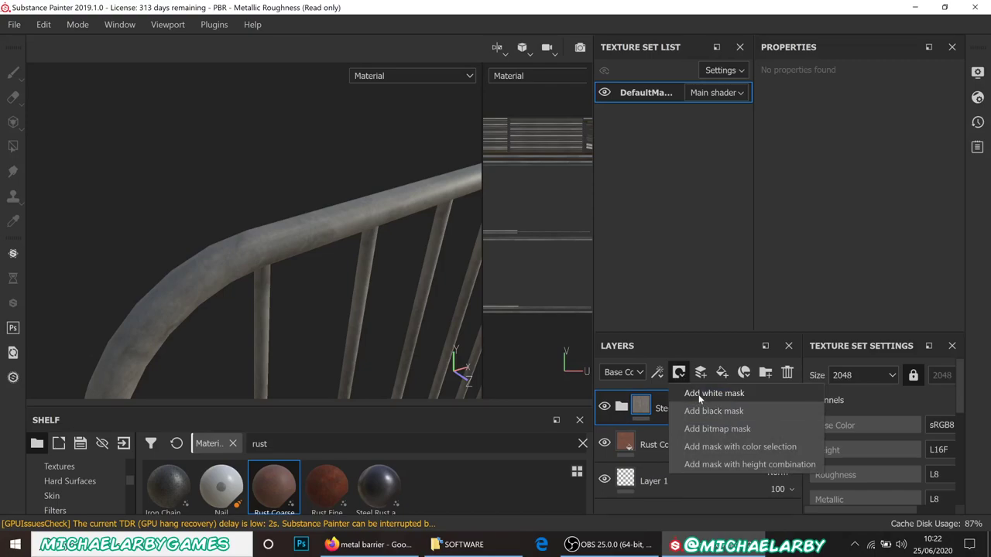
{"action": "left_click", "coordinate": [699, 394]}
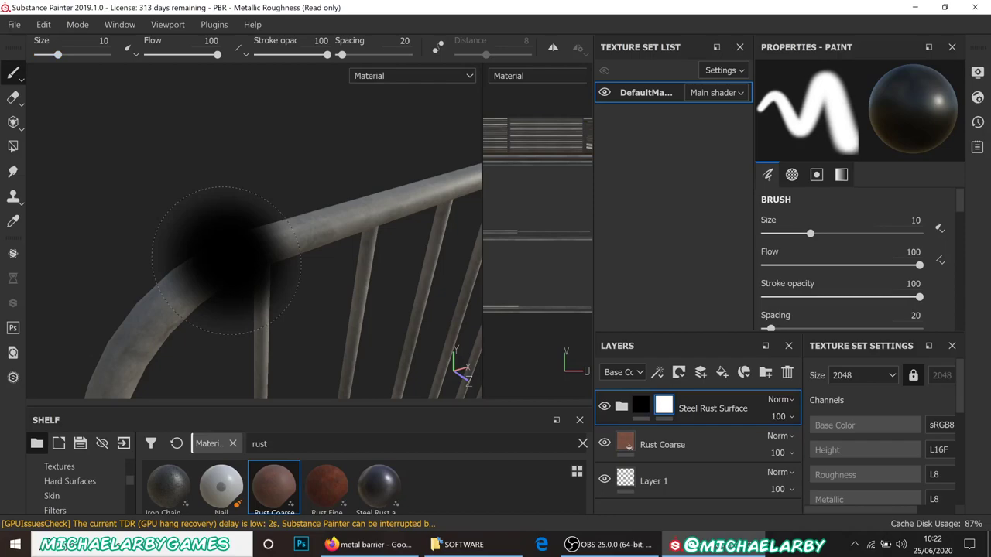
Step: Paint test rust strokes along the top rail from the bend, then undo them
{"action": "left_click_drag", "start_coordinate": [318, 249], "coordinate": [279, 255], "text": "alt"}
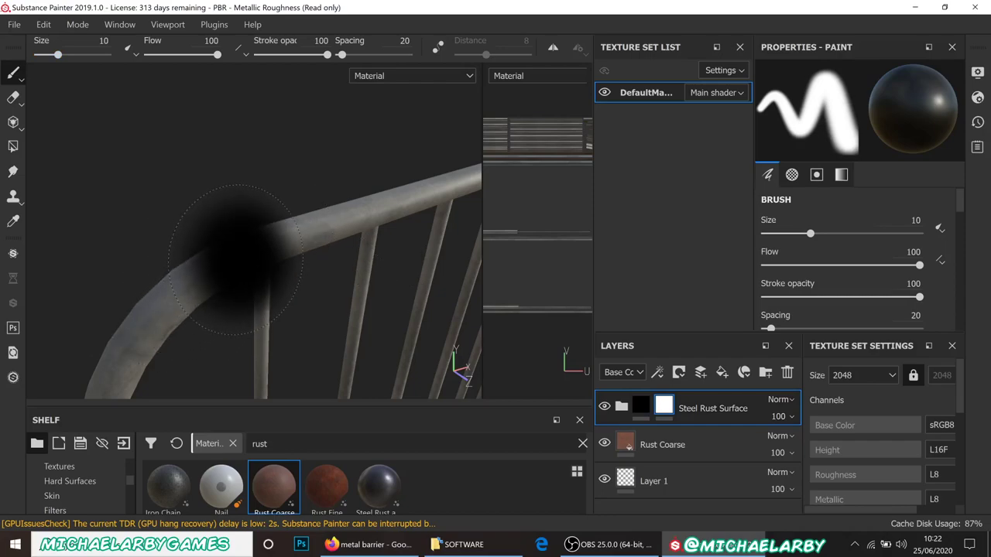
{"action": "left_click", "coordinate": [236, 256]}
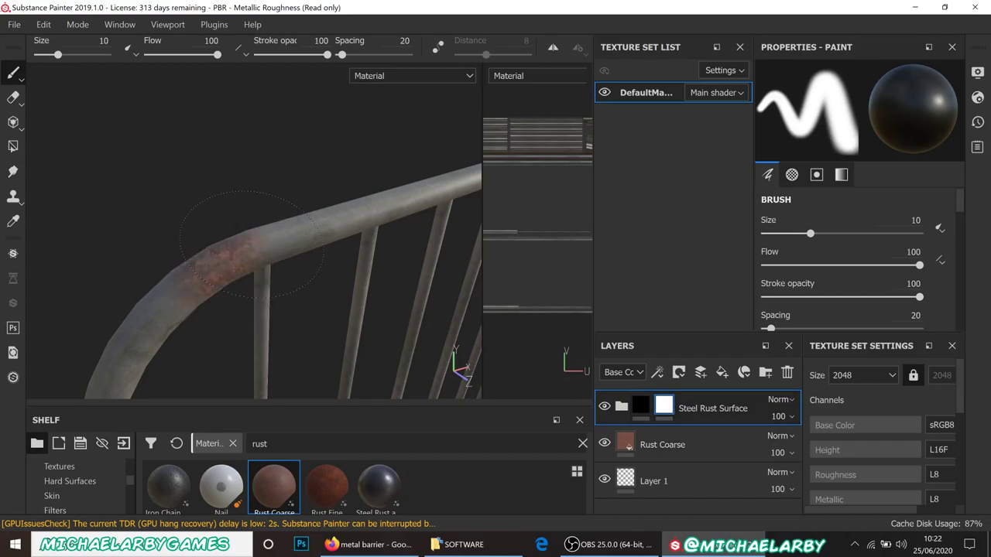
{"action": "left_click_drag", "start_coordinate": [247, 244], "coordinate": [356, 205]}
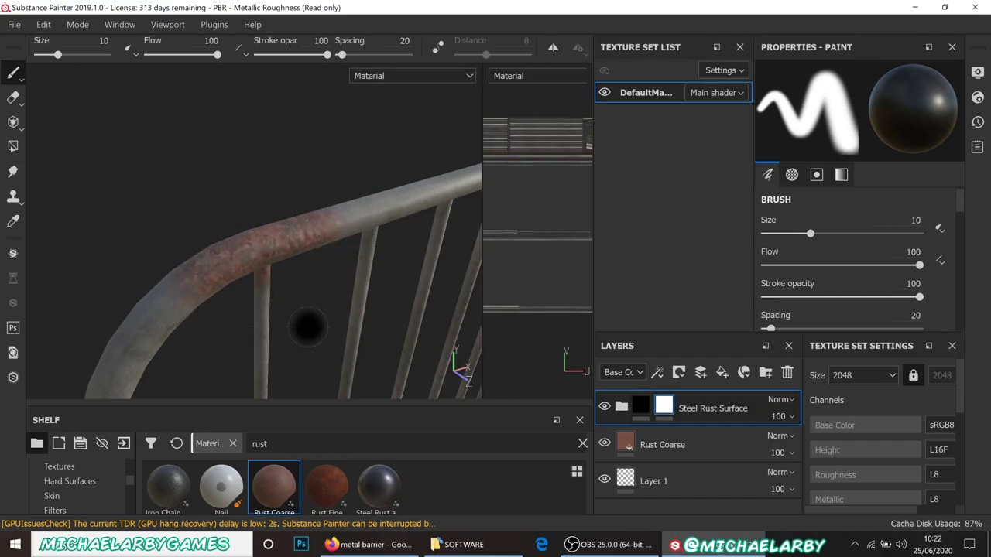
{"action": "key", "text": "ctrl+z"}
{"action": "key", "text": "ctrl+z"}
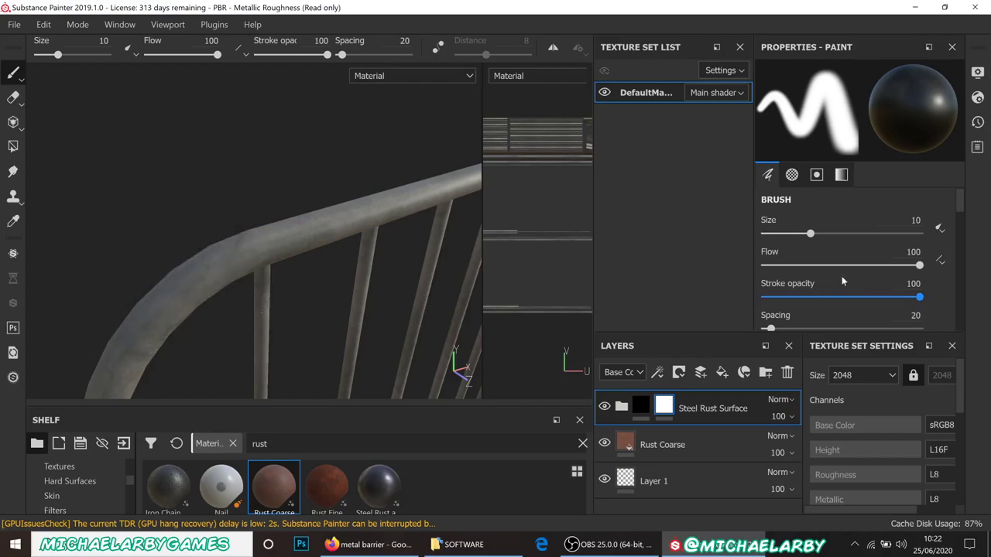
Step: Open the brush alpha picker and scroll to the Brush Paper alphas
{"action": "scroll", "coordinate": [817, 267], "scroll_direction": "down", "scroll_amount": 5}
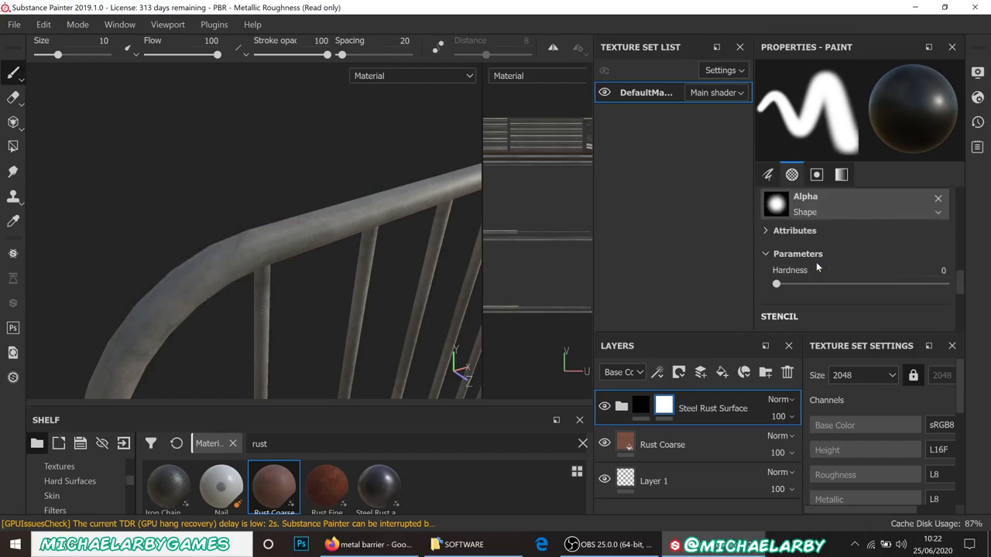
{"action": "left_click", "coordinate": [821, 260]}
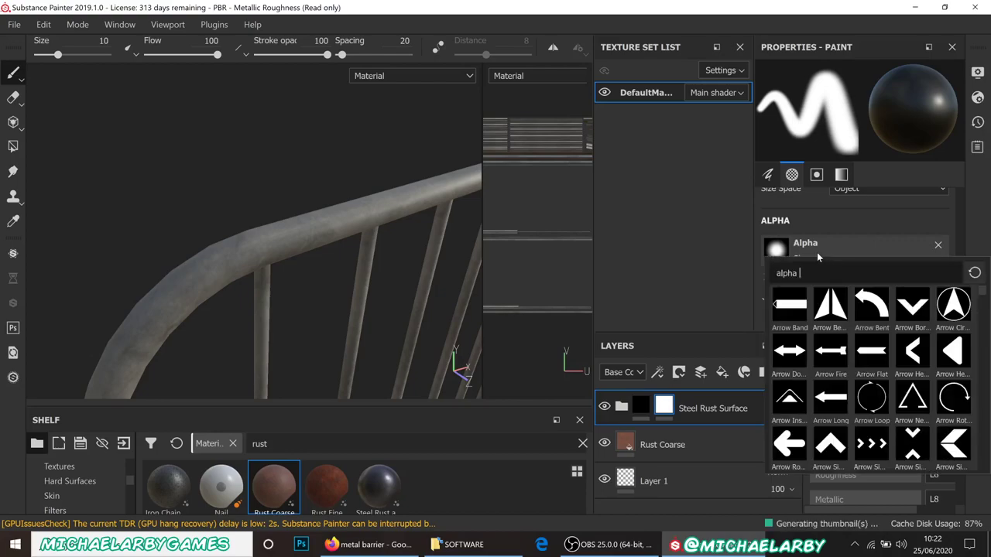
{"action": "scroll", "coordinate": [883, 387], "scroll_direction": "down", "scroll_amount": 5}
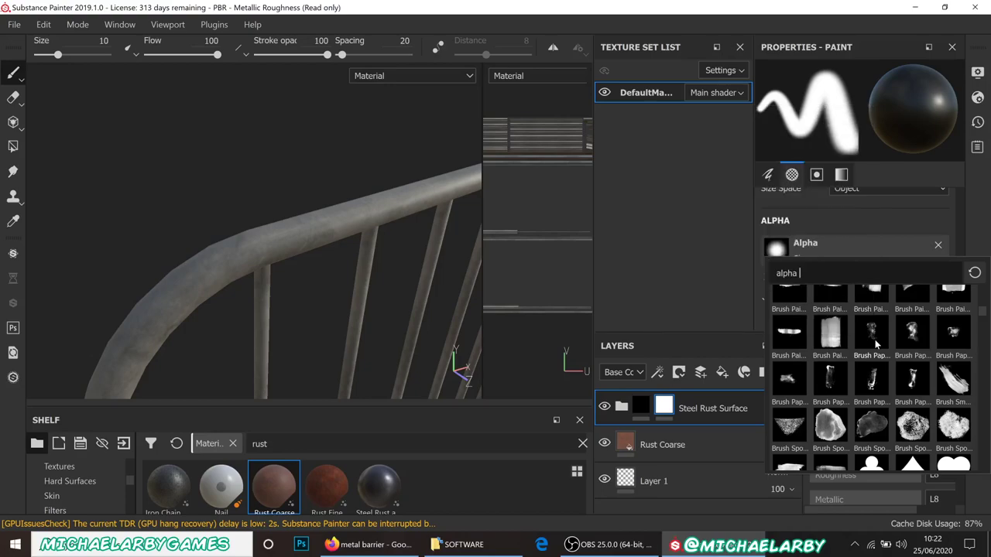
Step: Switch to the Brush Paper Dirty alpha at size 19 and dab rust on the rail bend
{"action": "left_click", "coordinate": [875, 341]}
{"action": "left_click_drag", "start_coordinate": [193, 275], "coordinate": [203, 273]}
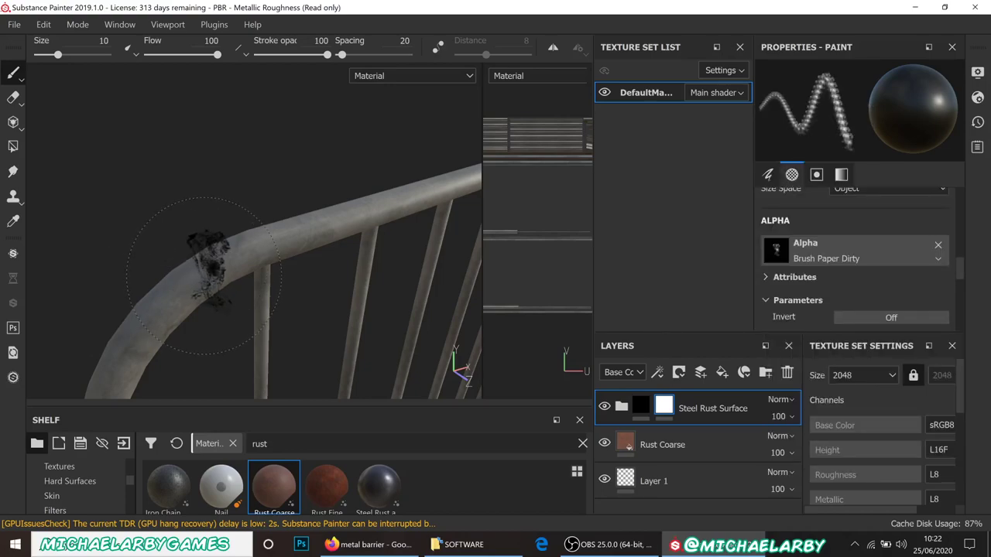
{"action": "mouse_move", "coordinate": [204, 274]}
{"action": "right_mouse_down", "text": "ctrl"}
{"action": "mouse_move", "coordinate": [195, 274]}
{"action": "mouse_move", "coordinate": [232, 274]}
{"action": "right_mouse_up", "text": "ctrl"}
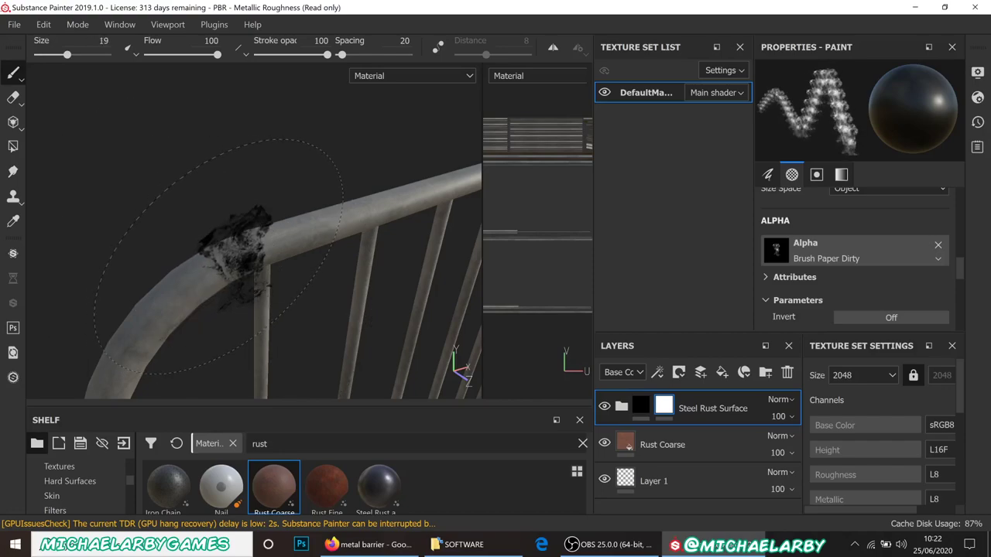
{"action": "key", "text": "ctrl+z"}
{"action": "left_click", "coordinate": [224, 249]}
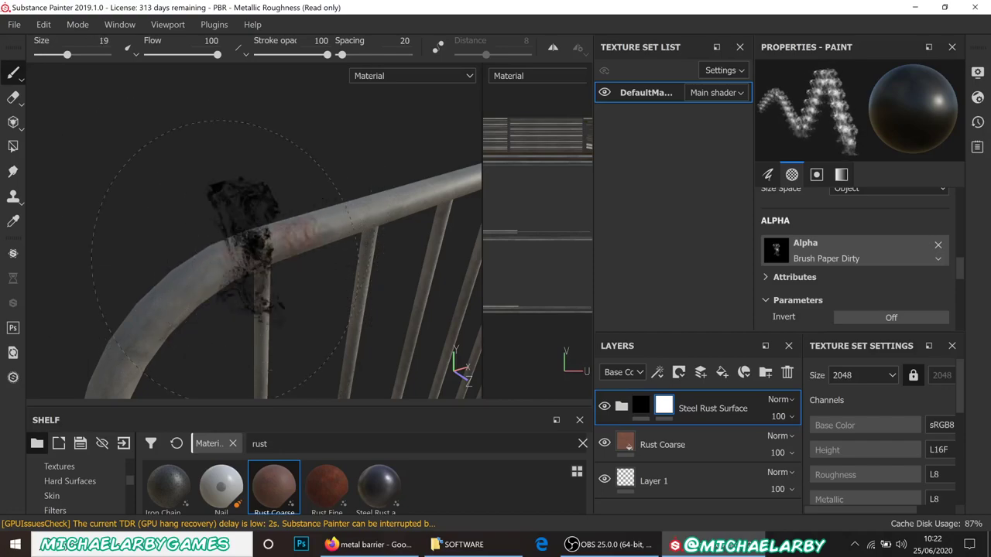
{"action": "left_click", "coordinate": [293, 244]}
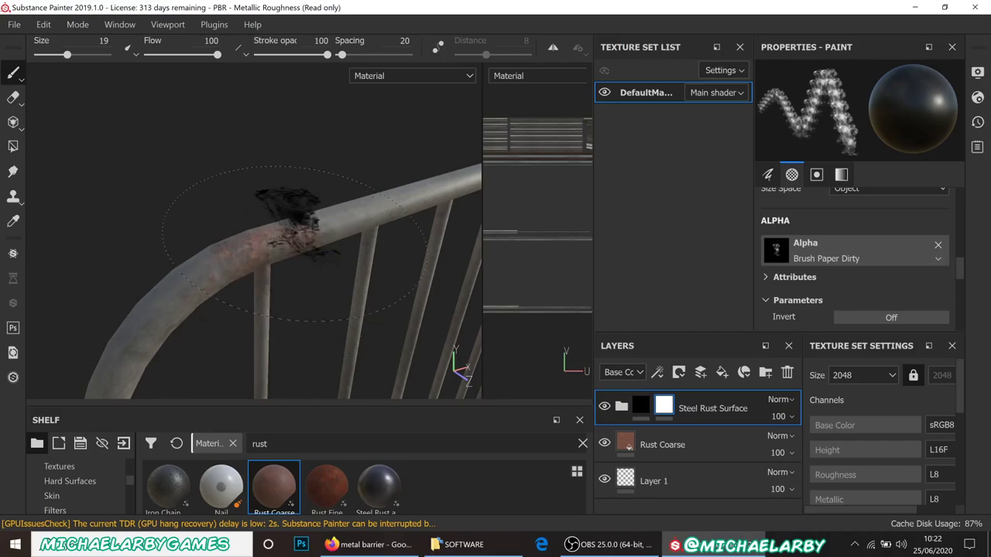
{"action": "left_click", "coordinate": [202, 262]}
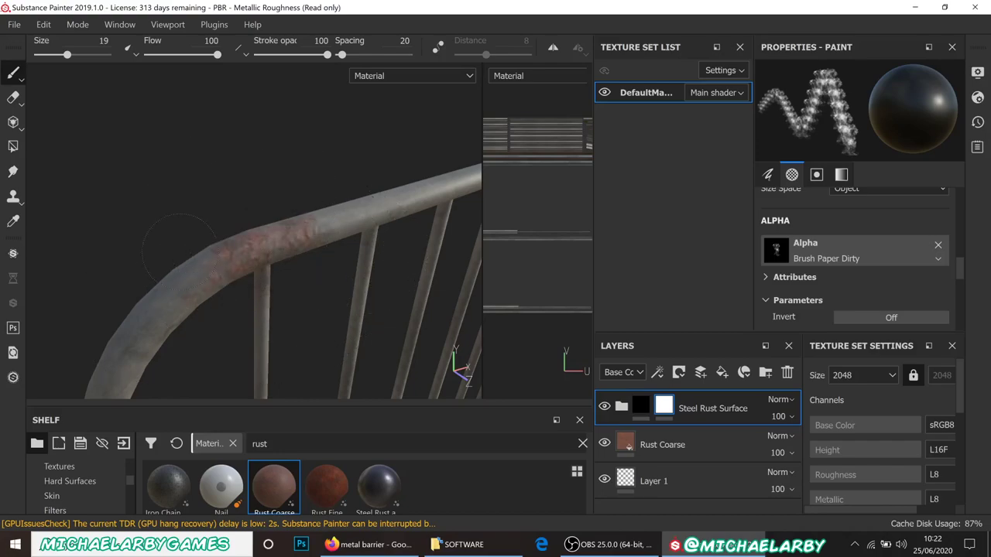
{"action": "left_click", "coordinate": [182, 267]}
Step: Dab rust on the vertical bar's bend and paint a dark patch on the brace end
{"action": "mouse_move", "coordinate": [178, 287]}
{"action": "left_mouse_down", "text": "alt"}
{"action": "mouse_move", "coordinate": [246, 308]}
{"action": "mouse_move", "coordinate": [271, 232]}
{"action": "mouse_move", "coordinate": [250, 249]}
{"action": "left_mouse_up", "text": "alt"}
{"action": "left_click", "coordinate": [246, 308]}
{"action": "key", "text": "ctrl+z"}
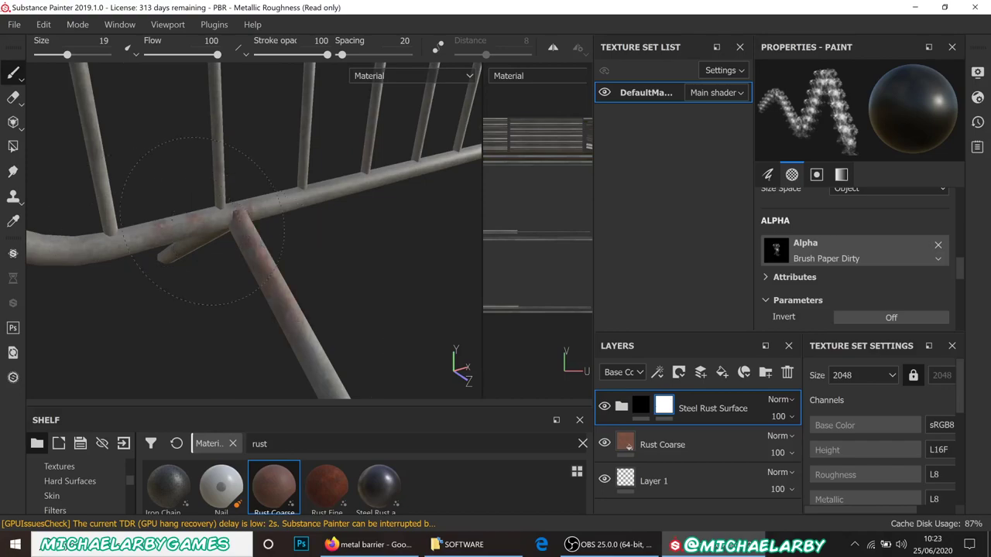
{"action": "left_click", "coordinate": [266, 239]}
{"action": "mouse_move", "coordinate": [265, 240]}
{"action": "left_mouse_down", "text": "alt"}
{"action": "mouse_move", "coordinate": [204, 153]}
{"action": "mouse_move", "coordinate": [240, 217]}
{"action": "left_mouse_up", "text": "alt"}
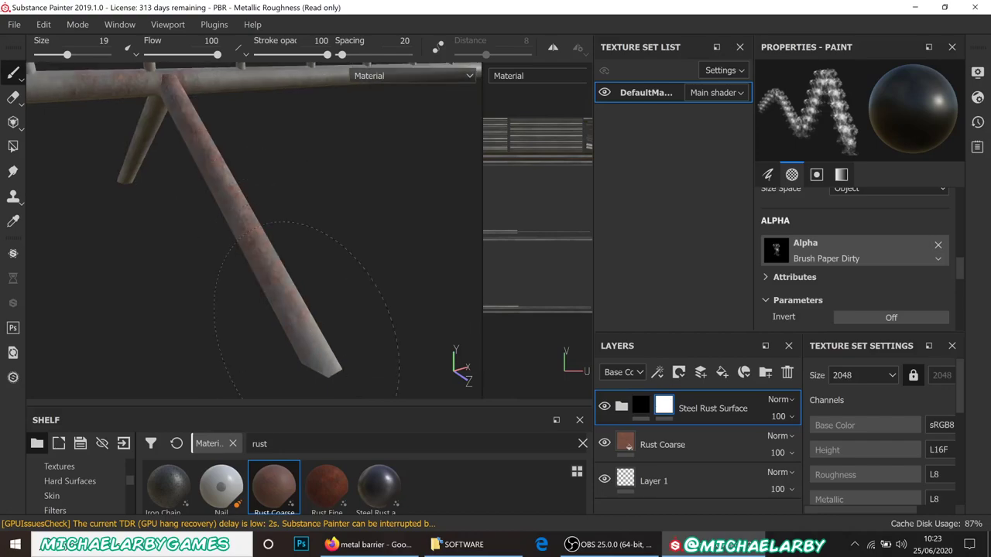
{"action": "left_click_drag", "start_coordinate": [307, 314], "coordinate": [319, 360]}
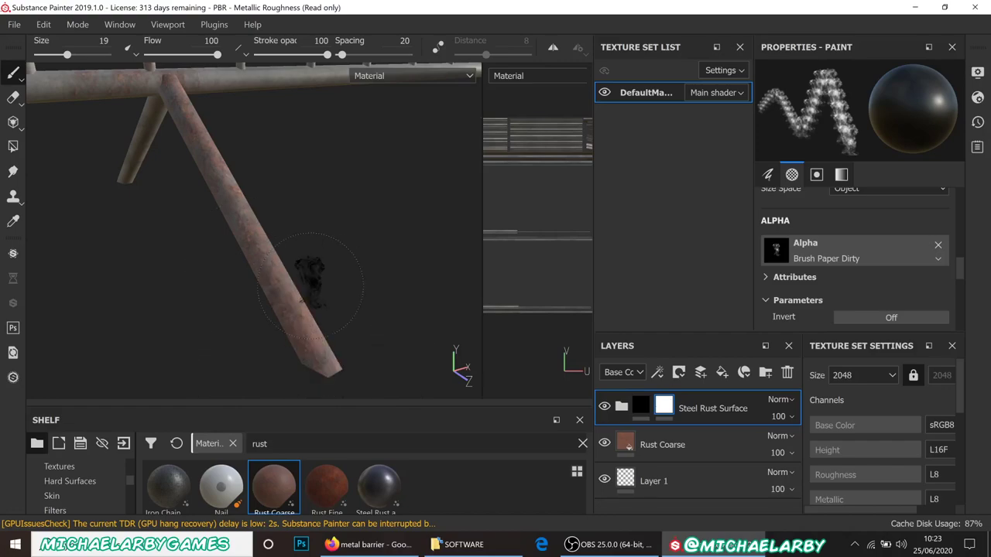
Step: Orbit and pan around the brace and pipes to review the painted rust
{"action": "mouse_move", "coordinate": [310, 285]}
{"action": "left_mouse_down", "text": "alt"}
{"action": "mouse_move", "coordinate": [105, 212]}
{"action": "mouse_move", "coordinate": [220, 225]}
{"action": "left_mouse_up", "text": "alt"}
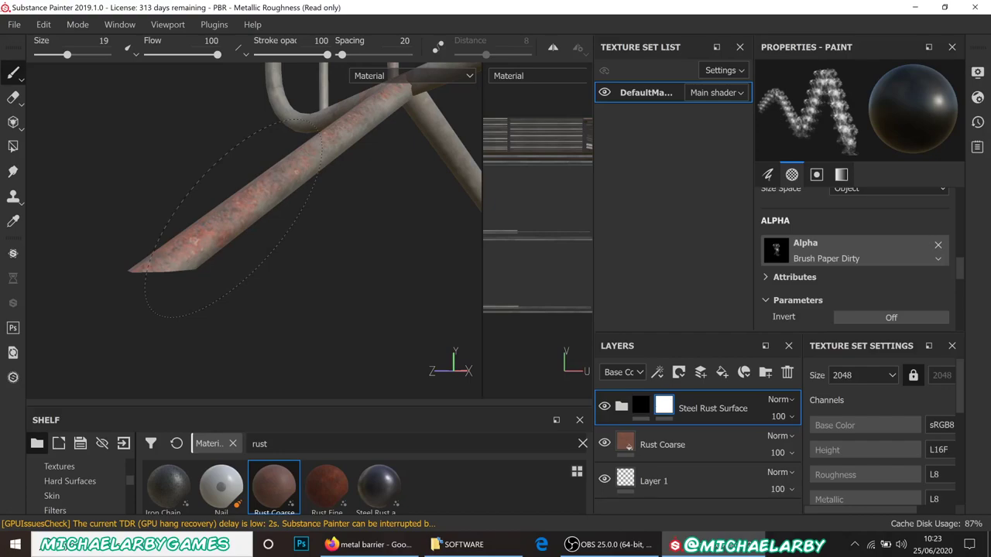
{"action": "mouse_move", "coordinate": [232, 221]}
{"action": "middle_mouse_down"}
{"action": "mouse_move", "coordinate": [254, 243]}
{"action": "mouse_move", "coordinate": [203, 220]}
{"action": "middle_mouse_up"}
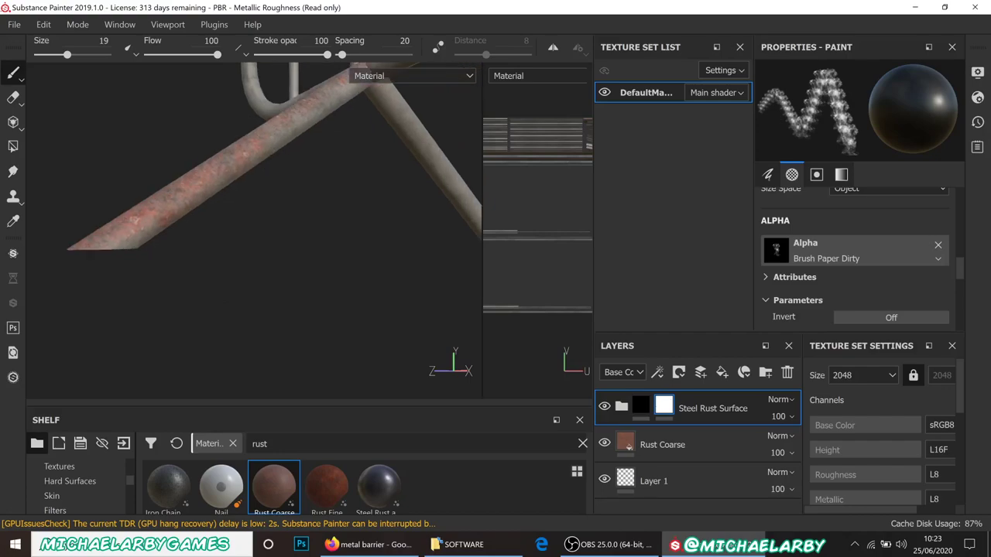
{"action": "left_click_drag", "start_coordinate": [202, 219], "coordinate": [157, 209], "text": "alt"}
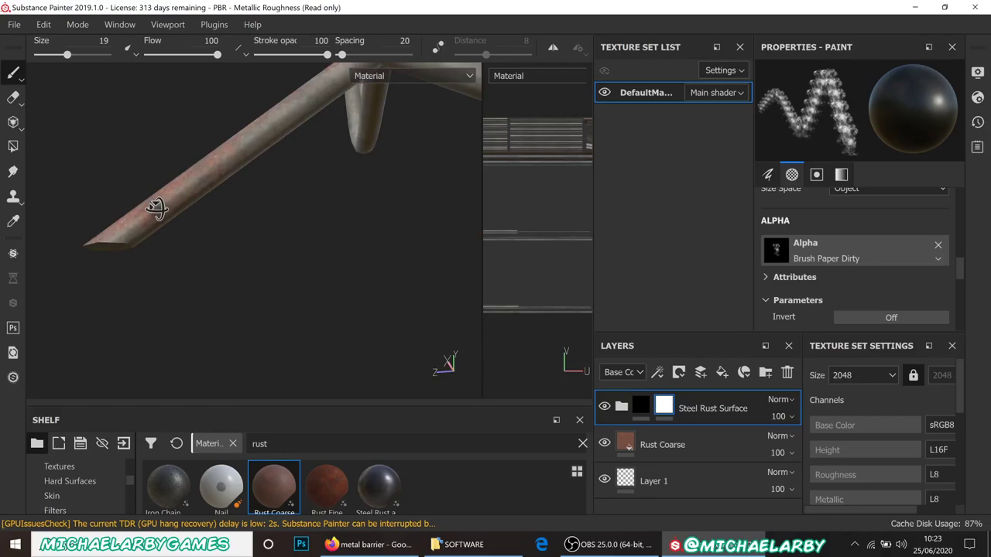
{"action": "left_click_drag", "start_coordinate": [157, 209], "coordinate": [239, 155], "text": "alt"}
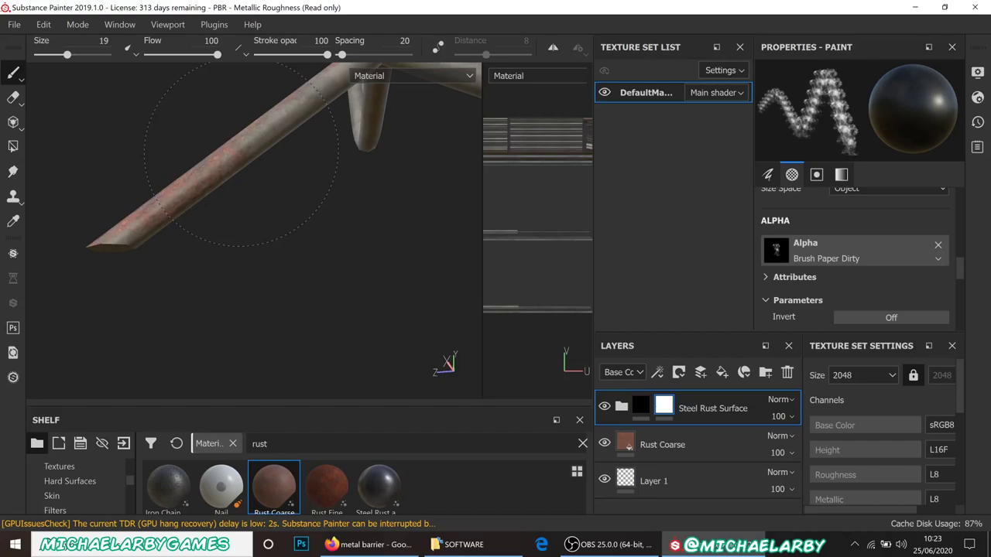
{"action": "left_click_drag", "start_coordinate": [240, 155], "coordinate": [349, 236], "text": "alt"}
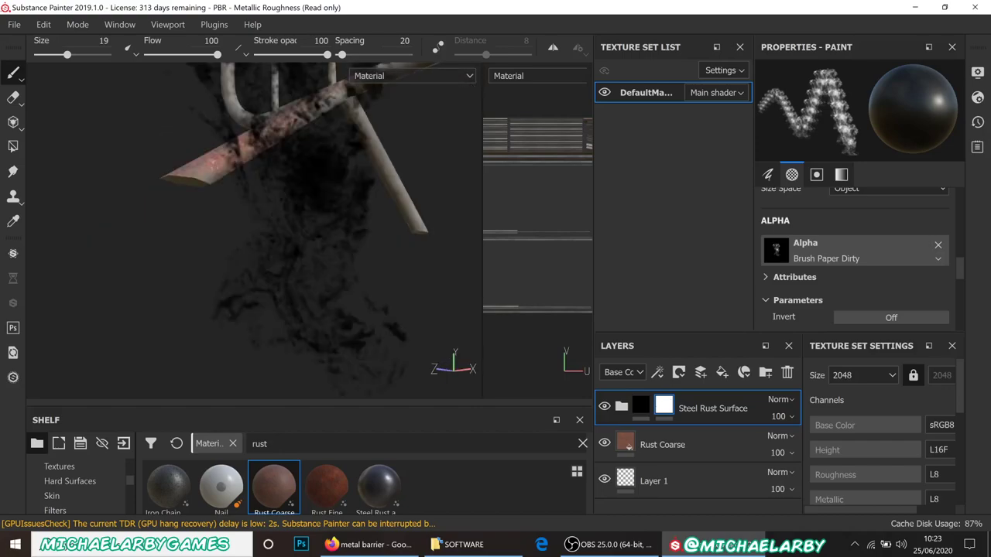
{"action": "middle_click_drag", "start_coordinate": [306, 158], "coordinate": [305, 139], "text": "alt"}
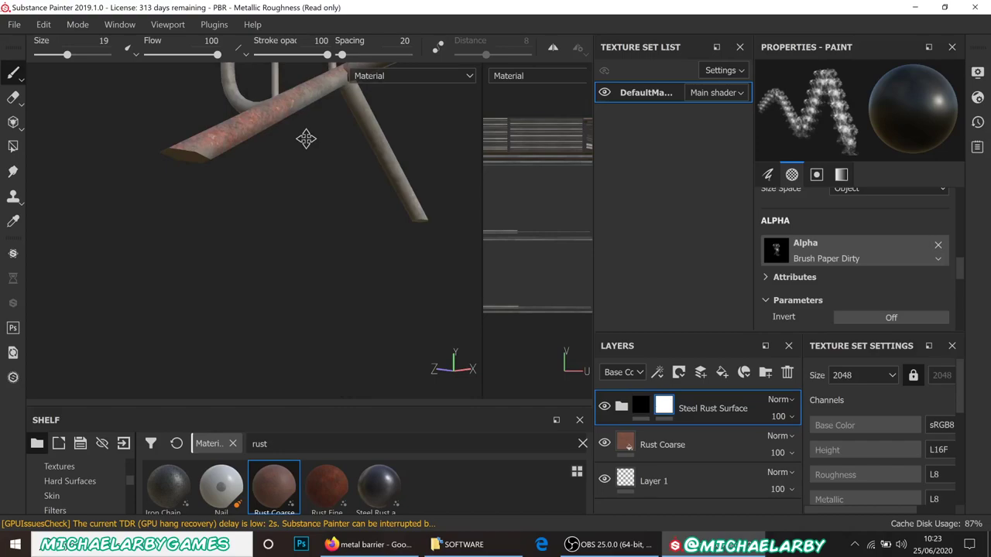
{"action": "left_click_drag", "start_coordinate": [306, 139], "coordinate": [309, 170], "text": "alt"}
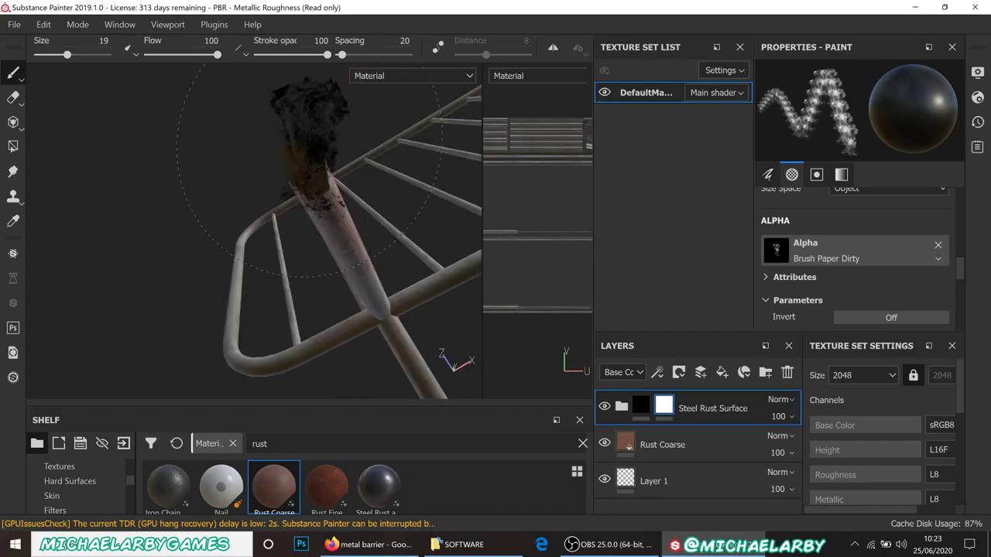
{"action": "mouse_move", "coordinate": [308, 170]}
{"action": "left_mouse_down", "text": "alt"}
{"action": "mouse_move", "coordinate": [310, 203]}
{"action": "mouse_move", "coordinate": [219, 234]}
{"action": "left_mouse_up", "text": "alt"}
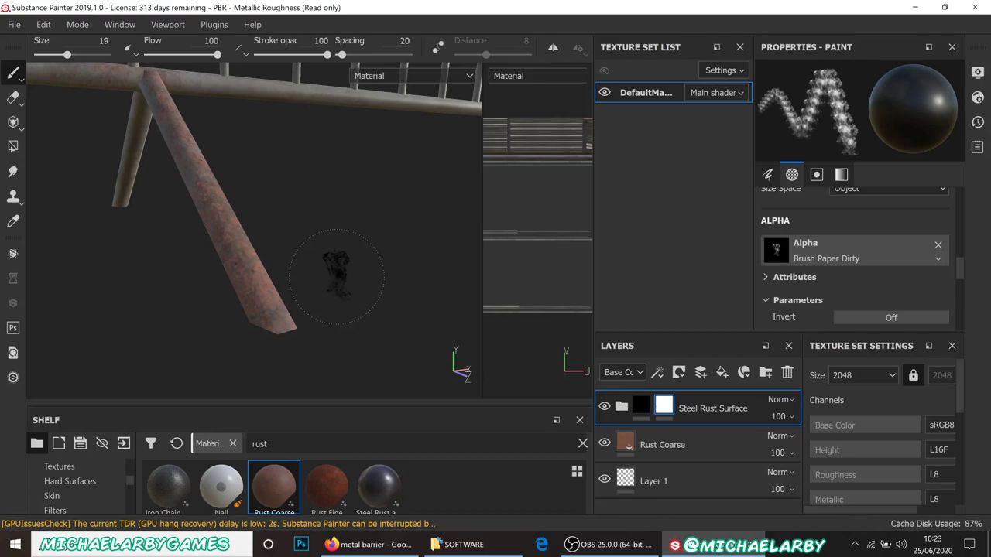
{"action": "mouse_move", "coordinate": [609, 549]}
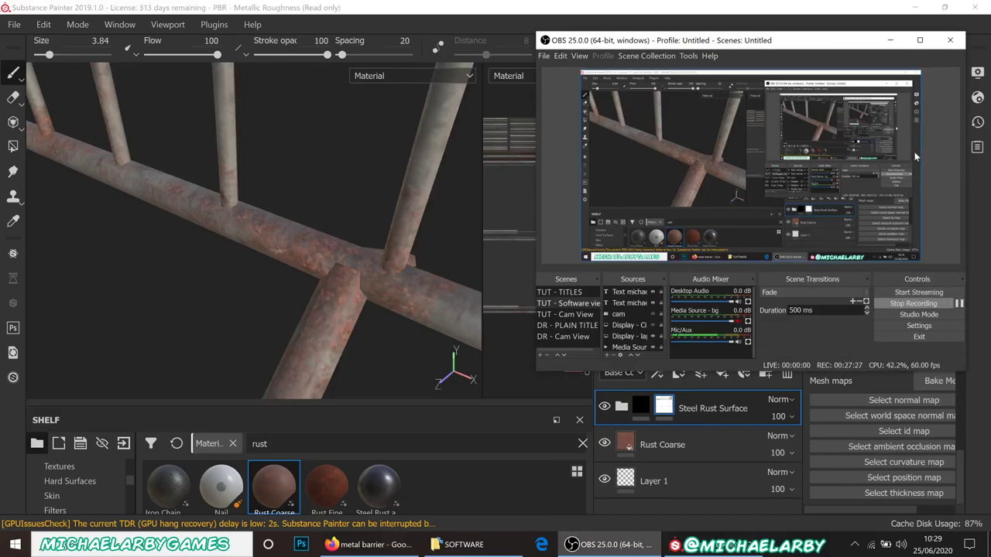
Step: Minimise OBS, then zoom and orbit in on two vertical bars of the barrier
{"action": "left_click", "coordinate": [890, 39]}
{"action": "left_click_drag", "start_coordinate": [364, 273], "coordinate": [385, 269], "text": "alt"}
{"action": "scroll", "coordinate": [385, 269], "scroll_direction": "up", "scroll_amount": 5}
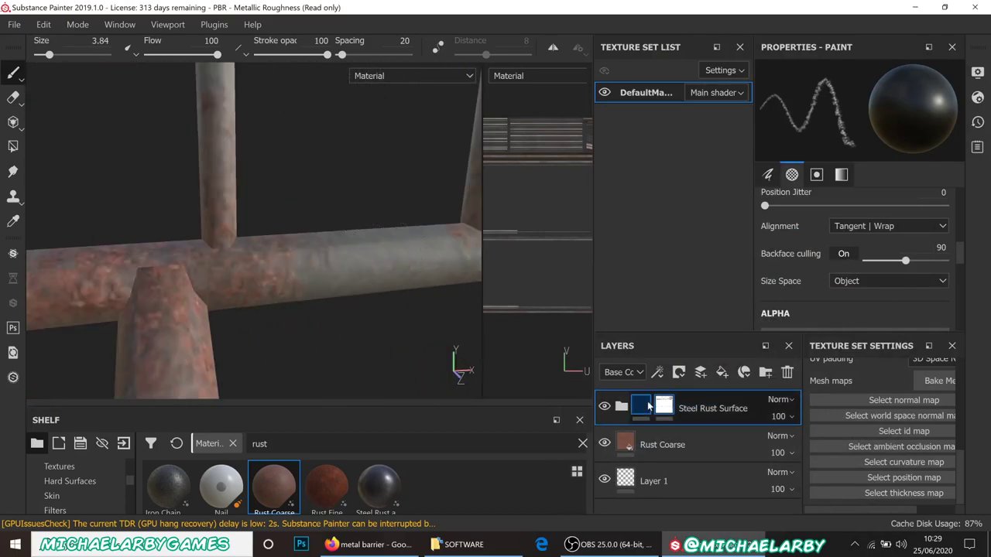
{"action": "left_click_drag", "start_coordinate": [326, 263], "coordinate": [237, 264], "text": "alt"}
{"action": "left_click_drag", "start_coordinate": [161, 231], "coordinate": [221, 311], "text": "alt"}
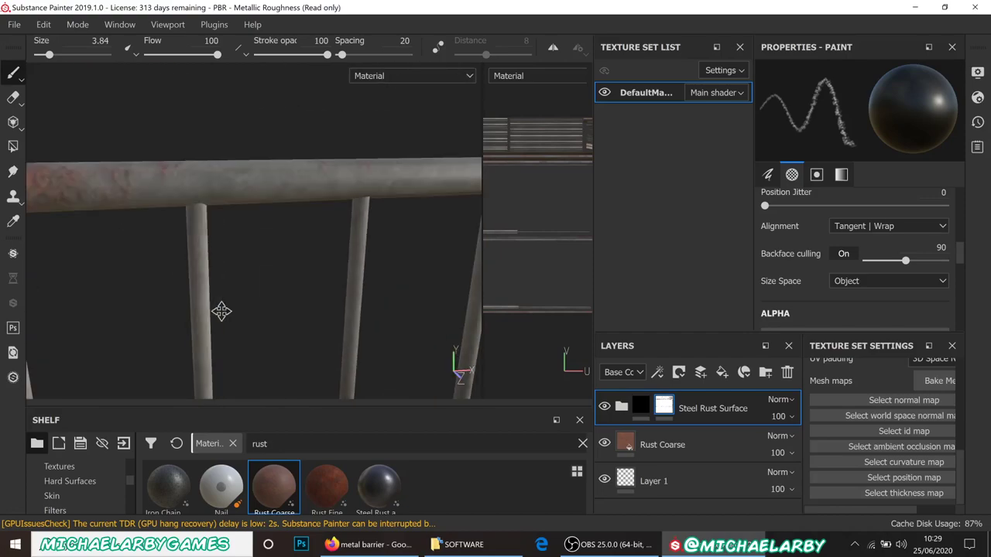
Step: Try a rust dab on the top rail, undo it, and reframe the posts full height
{"action": "left_click", "coordinate": [300, 179]}
{"action": "key", "text": "ctrl+z"}
{"action": "left_click_drag", "start_coordinate": [354, 205], "coordinate": [352, 206], "text": "alt"}
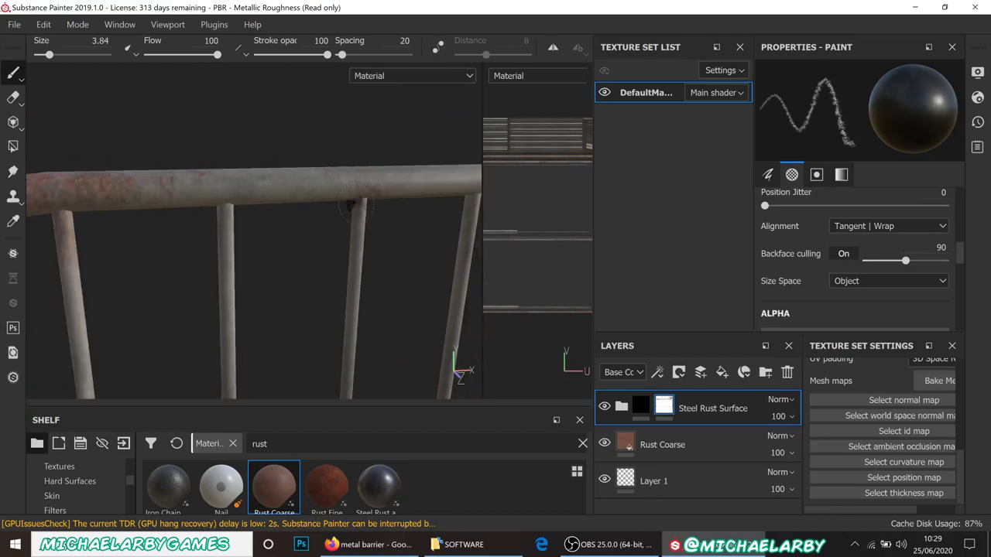
{"action": "right_click_drag", "start_coordinate": [351, 205], "coordinate": [350, 285], "text": "alt"}
{"action": "mouse_move", "coordinate": [352, 285]}
{"action": "left_mouse_down", "text": "alt"}
{"action": "mouse_move", "coordinate": [299, 321]}
{"action": "mouse_move", "coordinate": [210, 161]}
{"action": "mouse_move", "coordinate": [193, 155]}
{"action": "mouse_move", "coordinate": [219, 298]}
{"action": "mouse_move", "coordinate": [224, 288]}
{"action": "left_mouse_up", "text": "alt"}
{"action": "scroll", "coordinate": [225, 288], "scroll_direction": "up", "scroll_amount": 3}
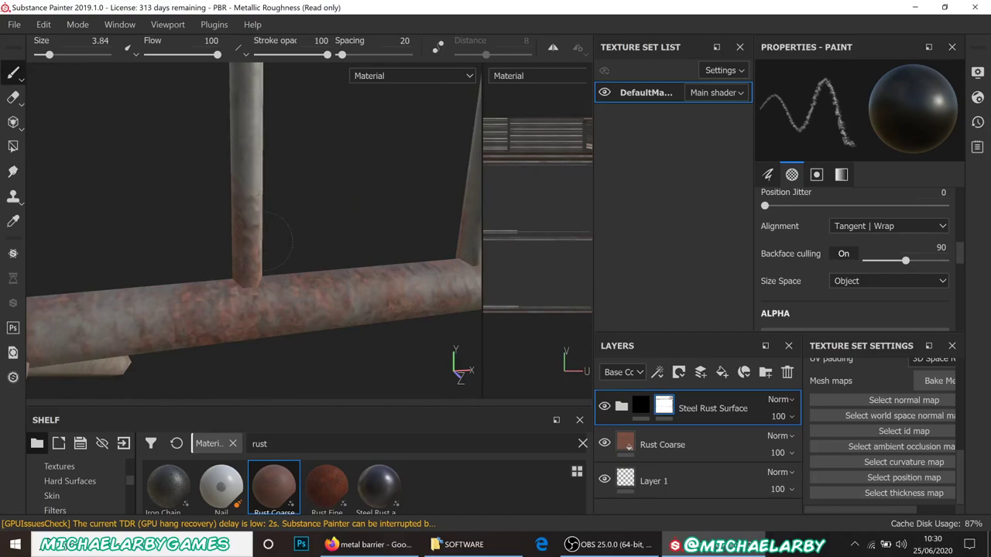
Step: Paint a small dark mark at the post-rail junction with the brush at size 3.84, undoing extra blotches
{"action": "mouse_move", "coordinate": [259, 277]}
{"action": "left_mouse_down"}
{"action": "mouse_move", "coordinate": [276, 277]}
{"action": "mouse_move", "coordinate": [158, 306]}
{"action": "mouse_move", "coordinate": [253, 268]}
{"action": "left_mouse_up"}
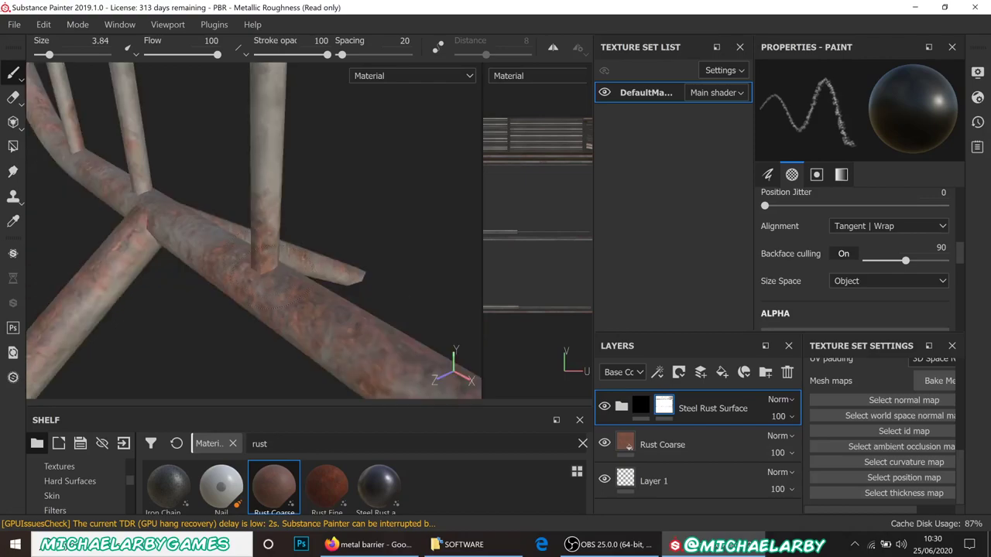
{"action": "mouse_move", "coordinate": [263, 267]}
{"action": "left_mouse_down"}
{"action": "mouse_move", "coordinate": [248, 274]}
{"action": "mouse_move", "coordinate": [269, 240]}
{"action": "mouse_move", "coordinate": [246, 293]}
{"action": "mouse_move", "coordinate": [240, 267]}
{"action": "mouse_move", "coordinate": [175, 281]}
{"action": "mouse_move", "coordinate": [210, 269]}
{"action": "mouse_move", "coordinate": [266, 295]}
{"action": "left_mouse_up"}
{"action": "key", "text": "ctrl+z"}
{"action": "left_click", "coordinate": [285, 237]}
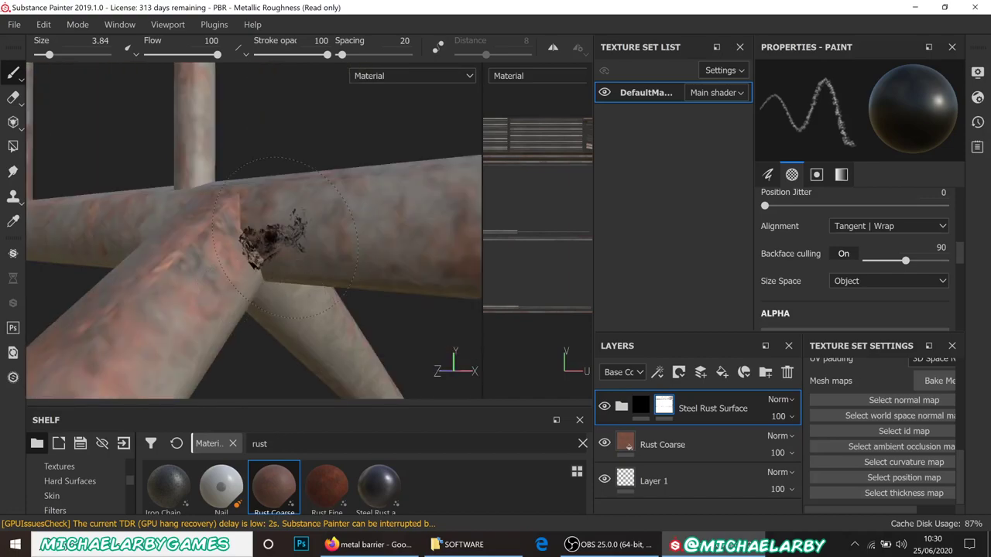
{"action": "key", "text": "ctrl+z"}
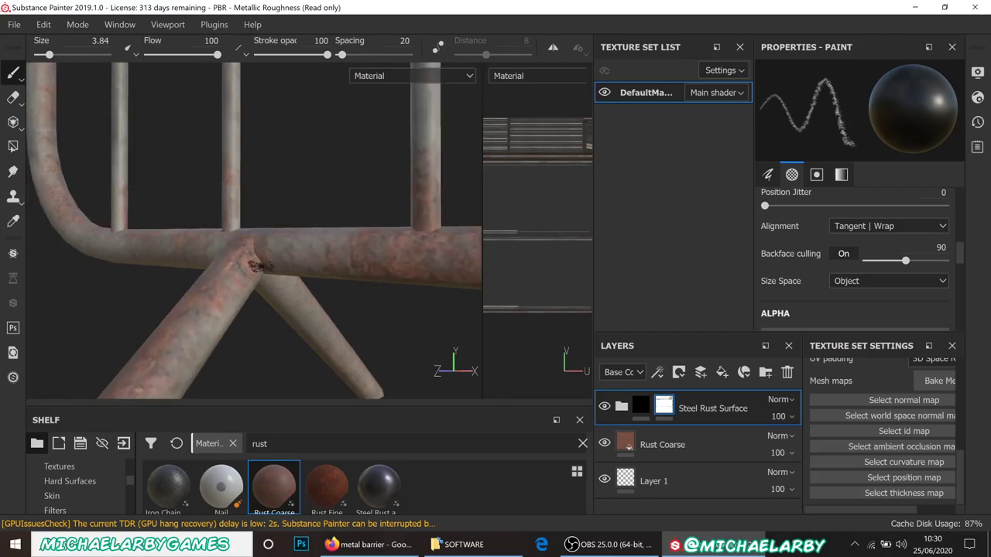
{"action": "scroll", "coordinate": [248, 271], "scroll_direction": "up", "scroll_amount": 3}
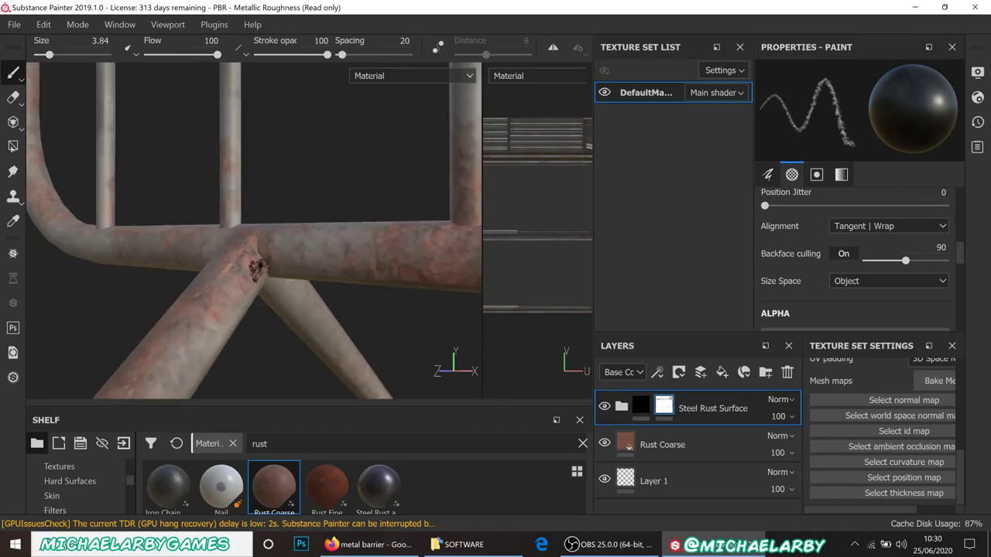
{"action": "scroll", "coordinate": [247, 271], "scroll_direction": "up", "scroll_amount": 2}
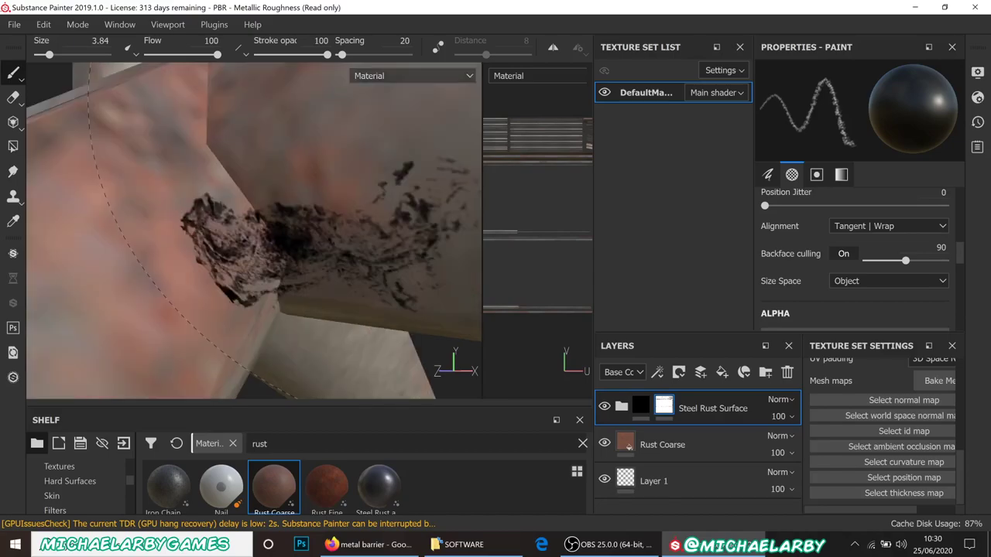
{"action": "scroll", "coordinate": [302, 255], "scroll_direction": "down", "scroll_amount": 5}
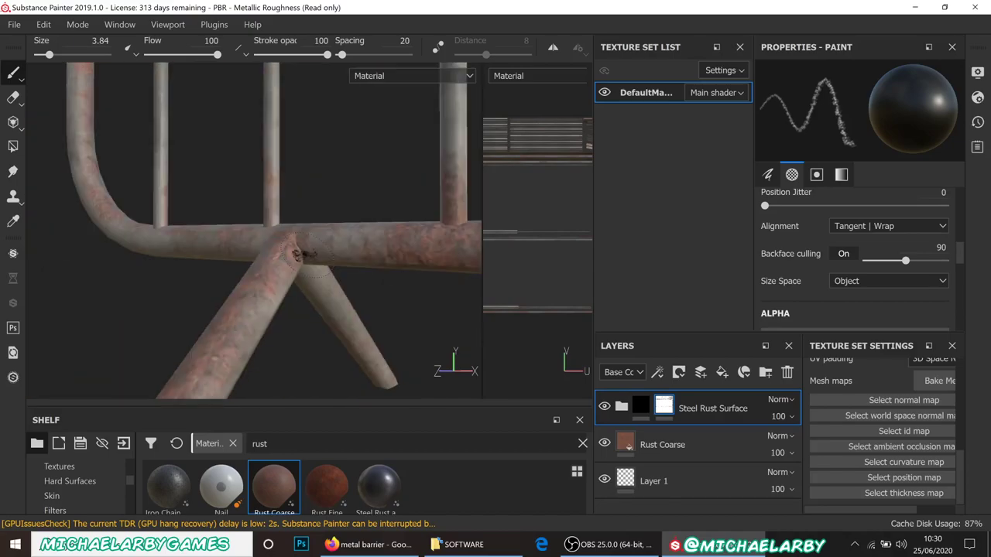
{"action": "scroll", "coordinate": [314, 267], "scroll_direction": "down", "scroll_amount": 5}
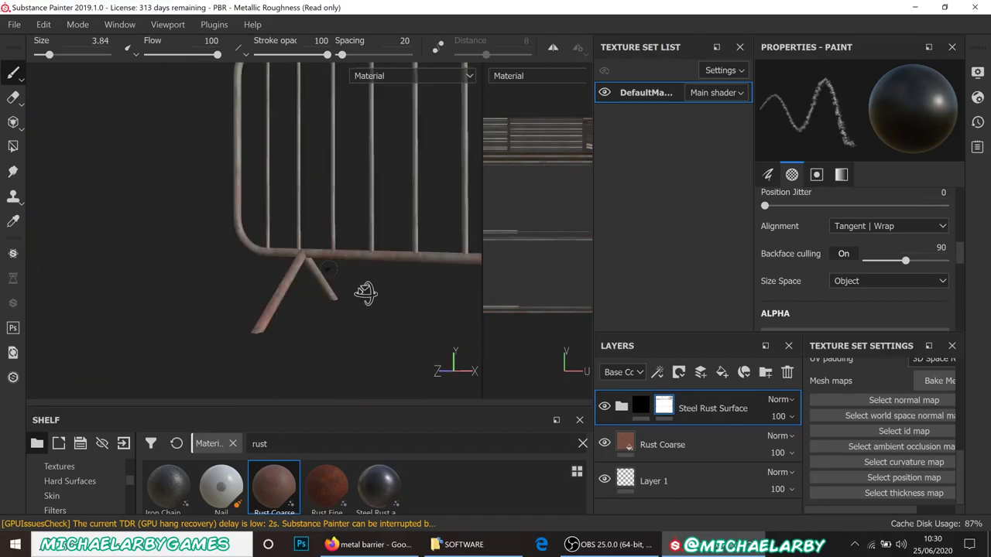
{"action": "left_click_drag", "start_coordinate": [365, 292], "coordinate": [253, 293], "text": "alt"}
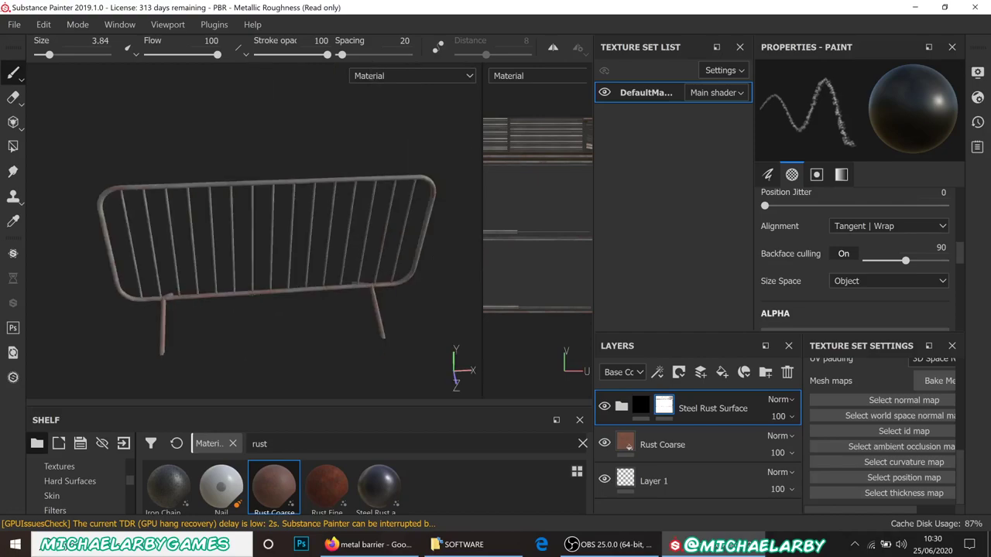
Step: Bake the DefaultMaterial mesh maps using the low-poly mesh as the high-poly source
{"action": "left_click", "coordinate": [933, 381]}
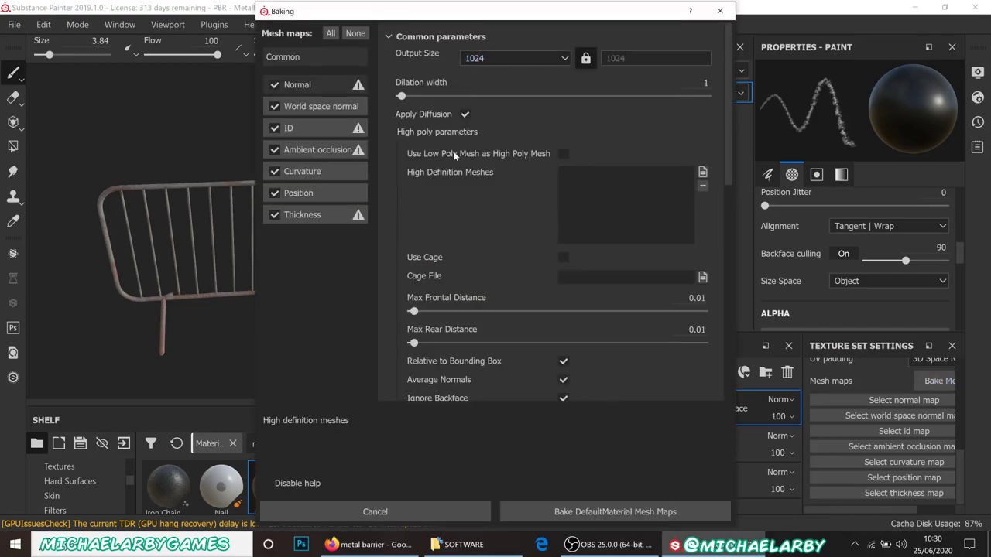
{"action": "left_click", "coordinate": [562, 153]}
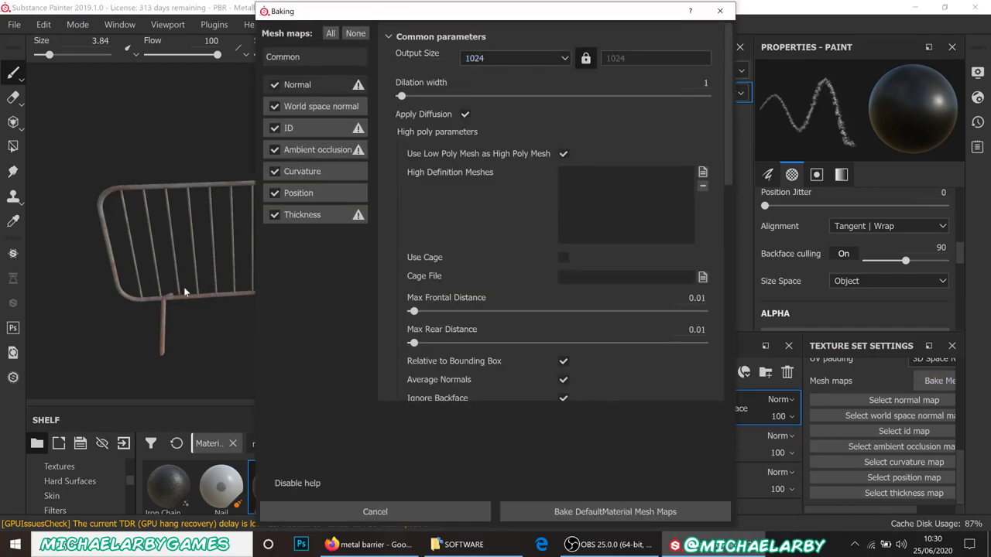
{"action": "left_click", "coordinate": [568, 509]}
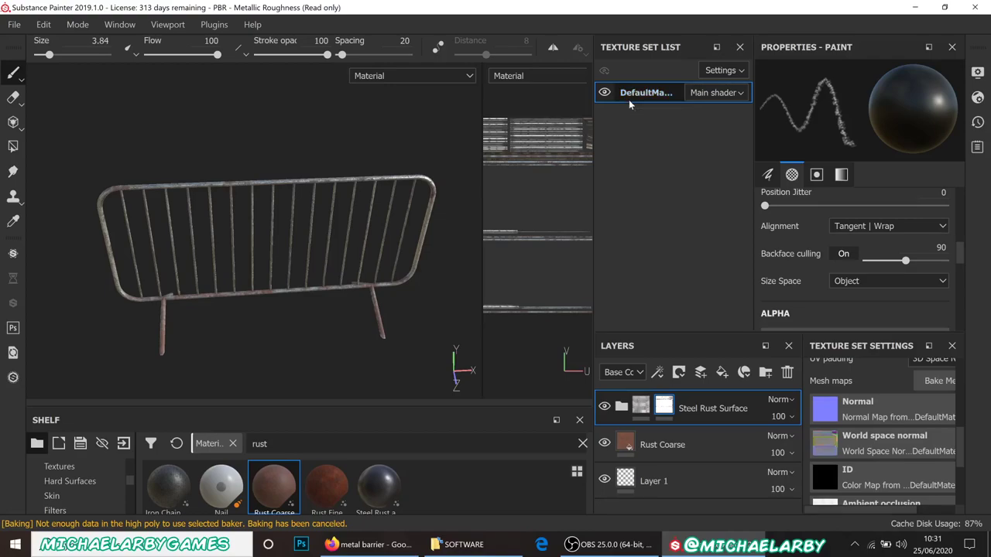
Step: Zoom and orbit in close on the barrier's top bend and top rail
{"action": "scroll", "coordinate": [140, 348], "scroll_direction": "up", "scroll_amount": 8}
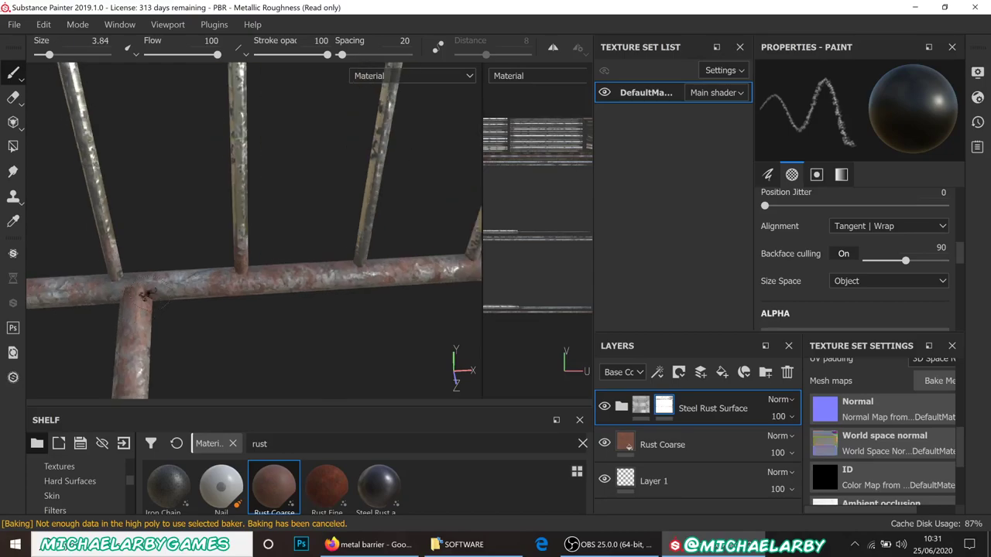
{"action": "left_click_drag", "start_coordinate": [181, 299], "coordinate": [216, 286], "text": "alt"}
{"action": "middle_click_drag", "start_coordinate": [217, 286], "coordinate": [228, 309], "text": "alt"}
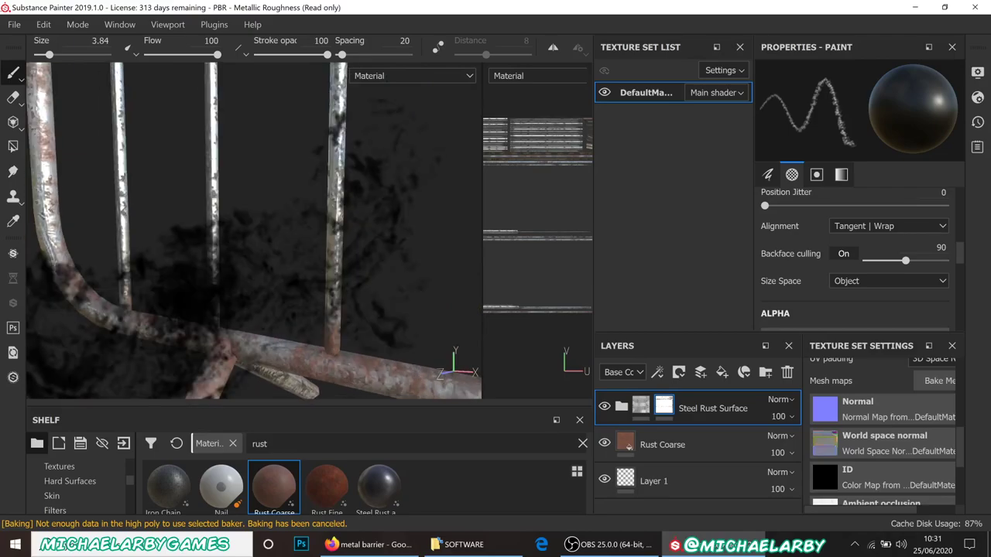
{"action": "left_click_drag", "start_coordinate": [228, 309], "coordinate": [197, 276], "text": "alt"}
{"action": "middle_click_drag", "start_coordinate": [196, 277], "coordinate": [259, 310], "text": "alt"}
{"action": "middle_click_drag", "start_coordinate": [233, 252], "coordinate": [190, 276], "text": "alt"}
{"action": "right_click_drag", "start_coordinate": [191, 275], "coordinate": [186, 294], "text": "alt"}
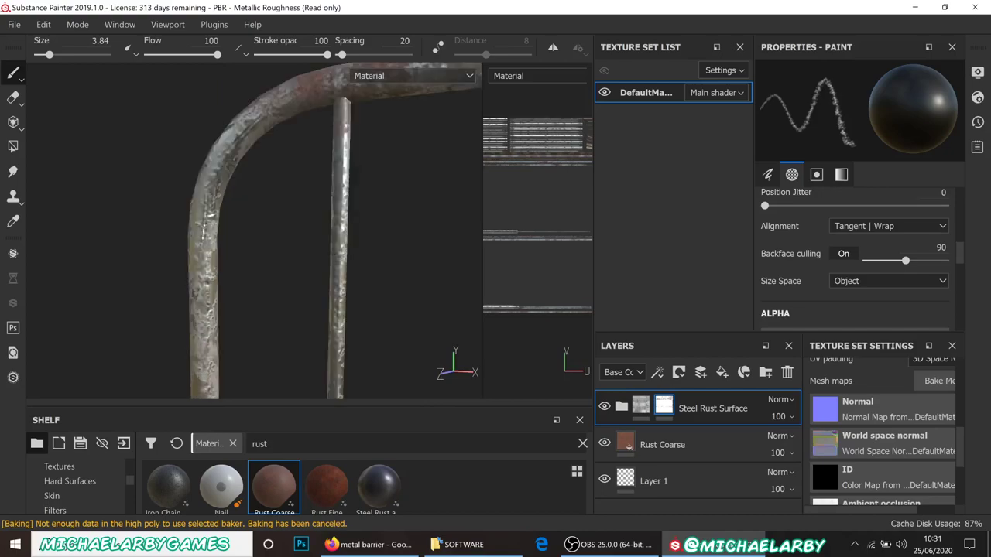
{"action": "left_click_drag", "start_coordinate": [196, 207], "coordinate": [635, 248], "text": "alt"}
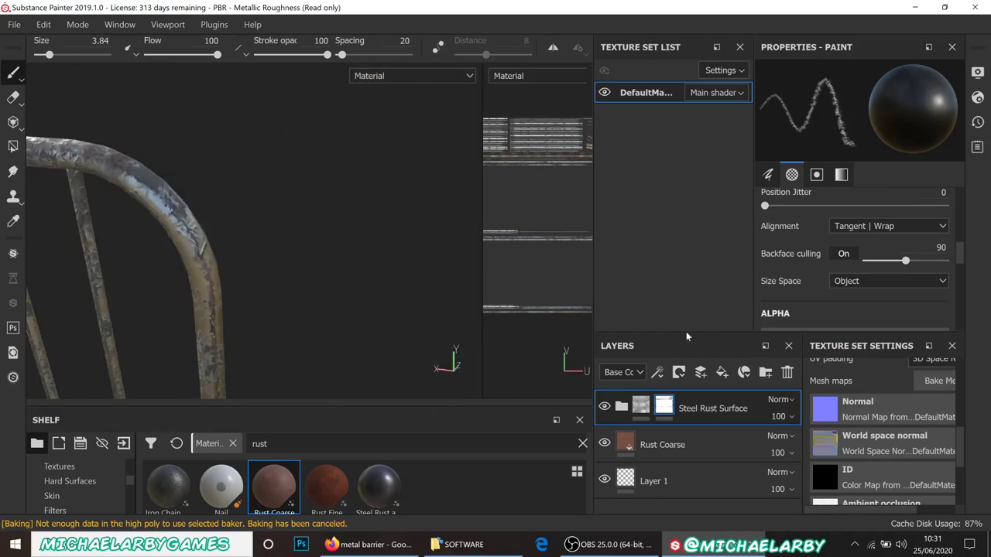
Step: Orbit to inspect the vertical bars, frontal and side-on views, and along the top rail
{"action": "scroll", "coordinate": [877, 424], "scroll_direction": "down", "scroll_amount": 3}
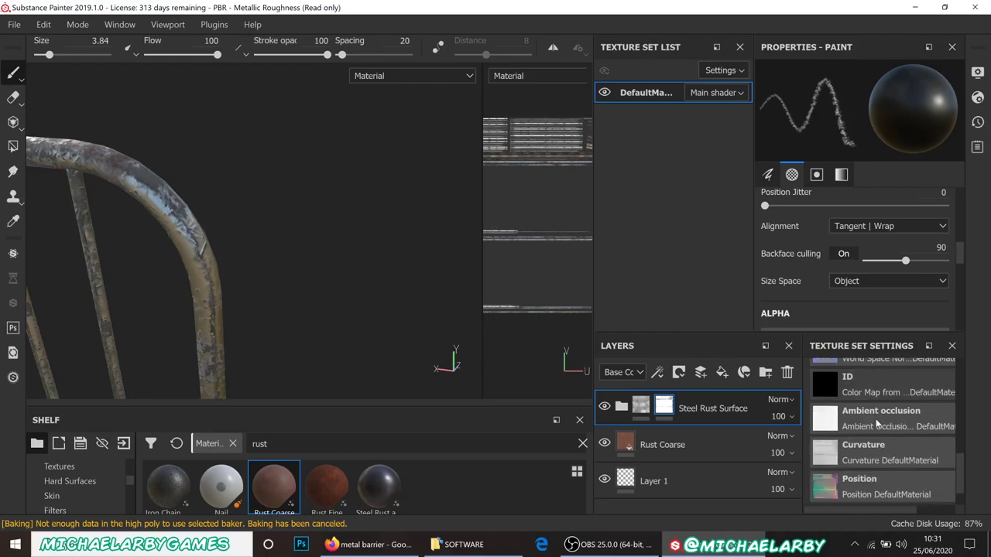
{"action": "scroll", "coordinate": [877, 424], "scroll_direction": "down", "scroll_amount": 1}
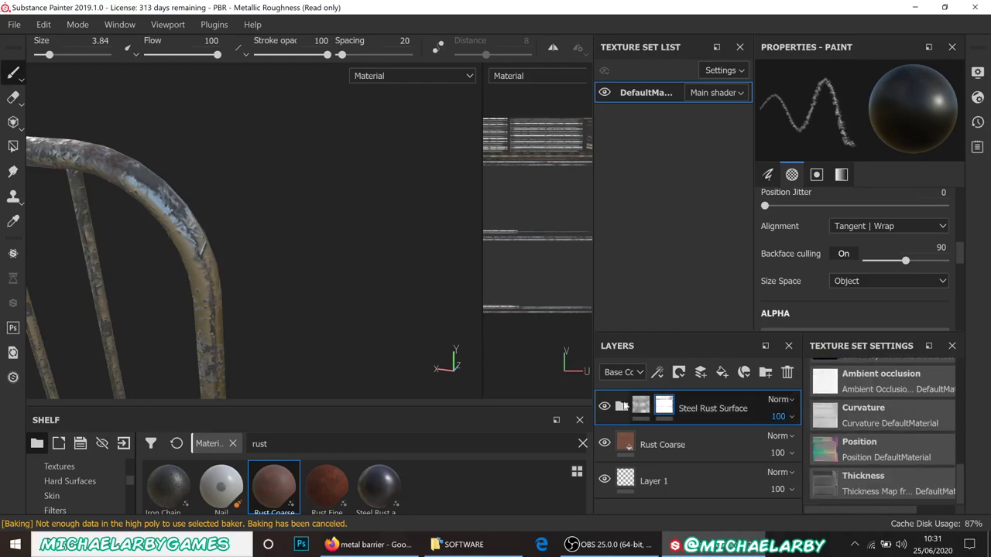
{"action": "left_click_drag", "start_coordinate": [189, 232], "coordinate": [4, 258], "text": "alt"}
{"action": "scroll", "coordinate": [160, 230], "scroll_direction": "up", "scroll_amount": 3}
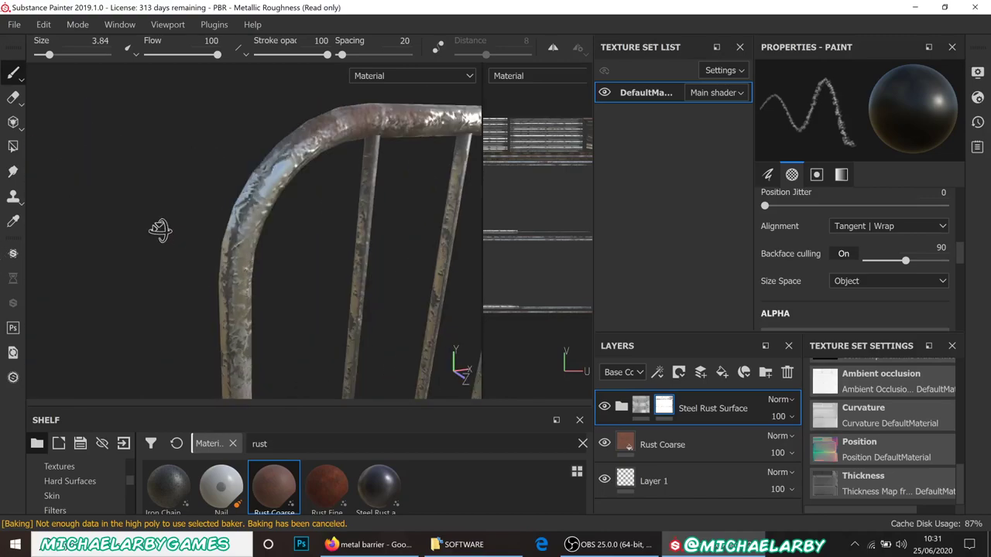
{"action": "mouse_move", "coordinate": [160, 230]}
{"action": "left_mouse_down", "text": "alt"}
{"action": "mouse_move", "coordinate": [263, 210]}
{"action": "mouse_move", "coordinate": [463, 203]}
{"action": "mouse_move", "coordinate": [366, 218]}
{"action": "mouse_move", "coordinate": [232, 182]}
{"action": "mouse_move", "coordinate": [343, 270]}
{"action": "mouse_move", "coordinate": [382, 264]}
{"action": "mouse_move", "coordinate": [341, 240]}
{"action": "left_mouse_up", "text": "alt"}
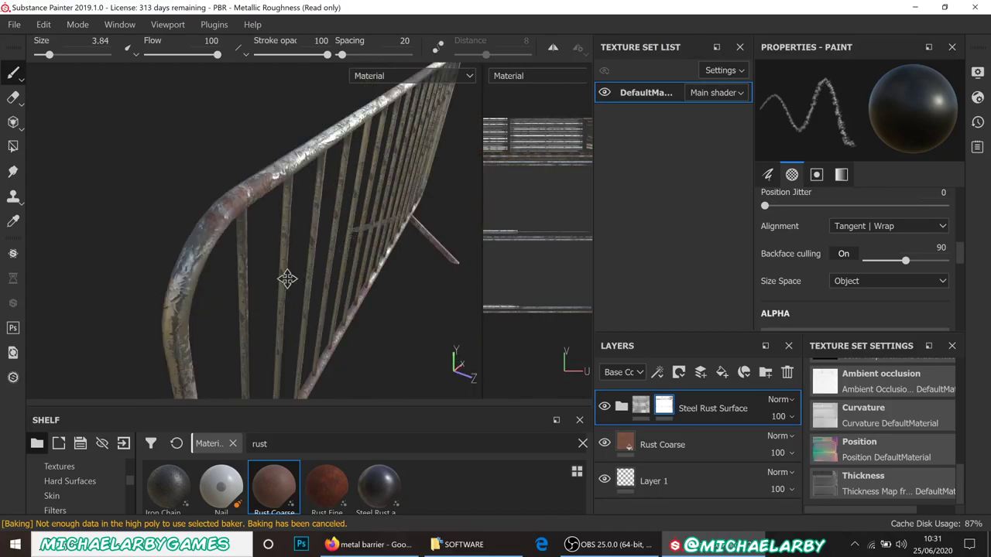
{"action": "mouse_move", "coordinate": [286, 279]}
{"action": "left_mouse_down", "text": "alt"}
{"action": "mouse_move", "coordinate": [287, 195]}
{"action": "mouse_move", "coordinate": [233, 229]}
{"action": "mouse_move", "coordinate": [258, 298]}
{"action": "mouse_move", "coordinate": [186, 317]}
{"action": "left_mouse_up", "text": "alt"}
{"action": "scroll", "coordinate": [257, 298], "scroll_direction": "up", "scroll_amount": 3}
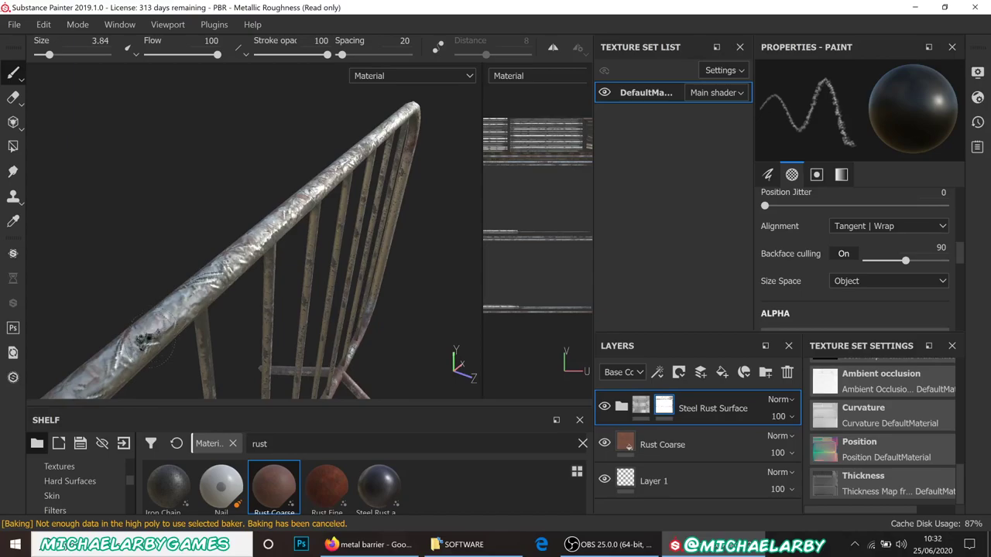
{"action": "left_click_drag", "start_coordinate": [179, 312], "coordinate": [8, 362], "text": "alt"}
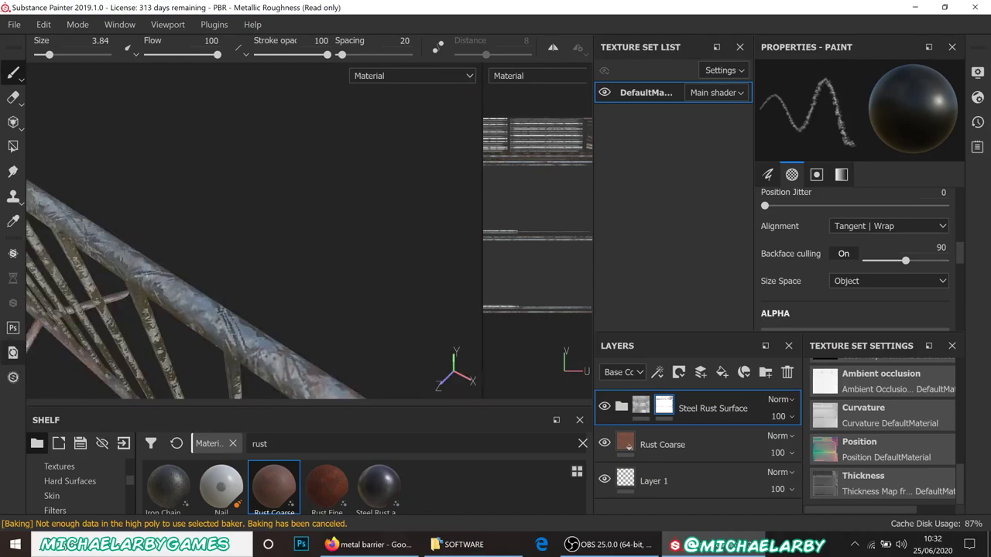
Step: Expand the Steel Rust Surface folder and hide its Rust layer
{"action": "left_click", "coordinate": [622, 408]}
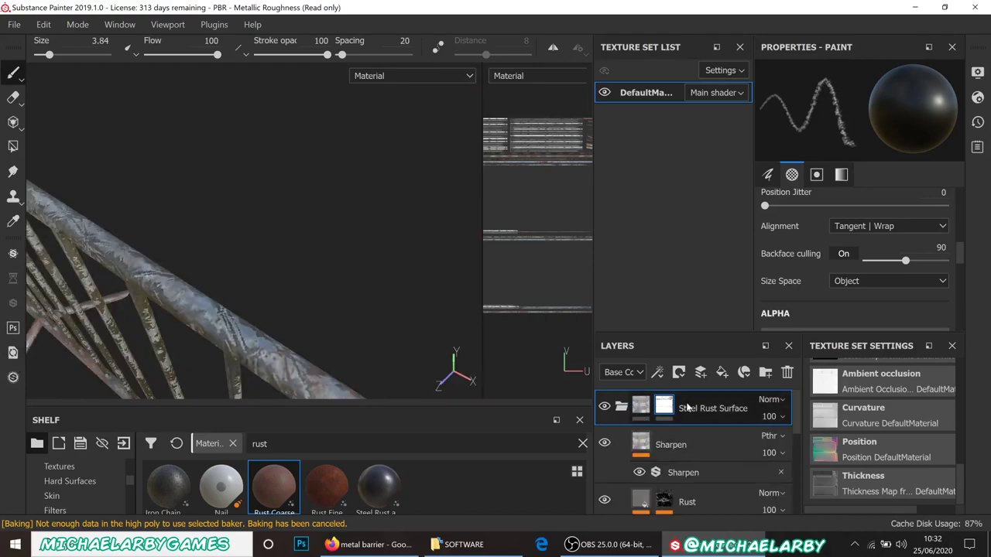
{"action": "scroll", "coordinate": [679, 447], "scroll_direction": "down", "scroll_amount": 1}
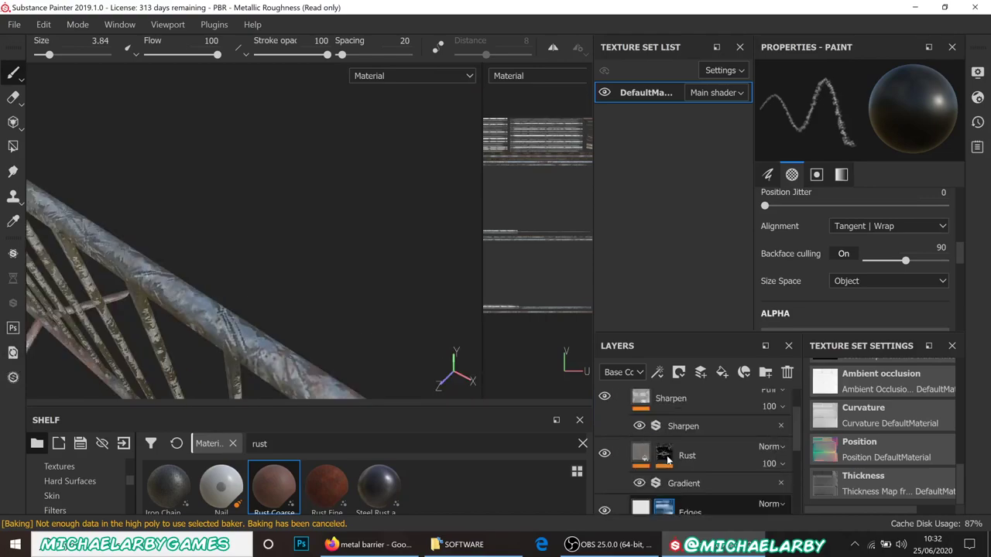
{"action": "left_click", "coordinate": [604, 455]}
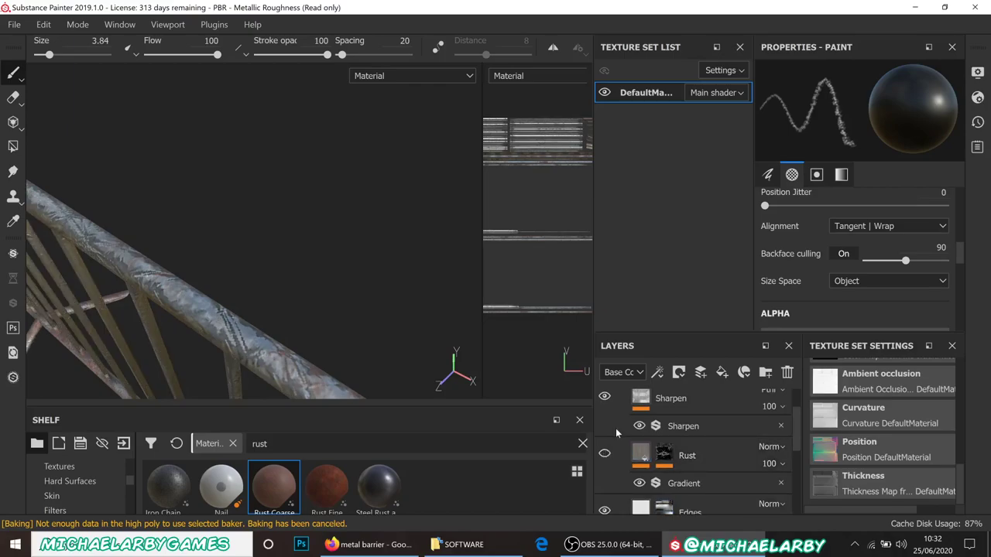
{"action": "scroll", "coordinate": [617, 434], "scroll_direction": "down", "scroll_amount": 1}
{"action": "scroll", "coordinate": [606, 453], "scroll_direction": "down", "scroll_amount": 1}
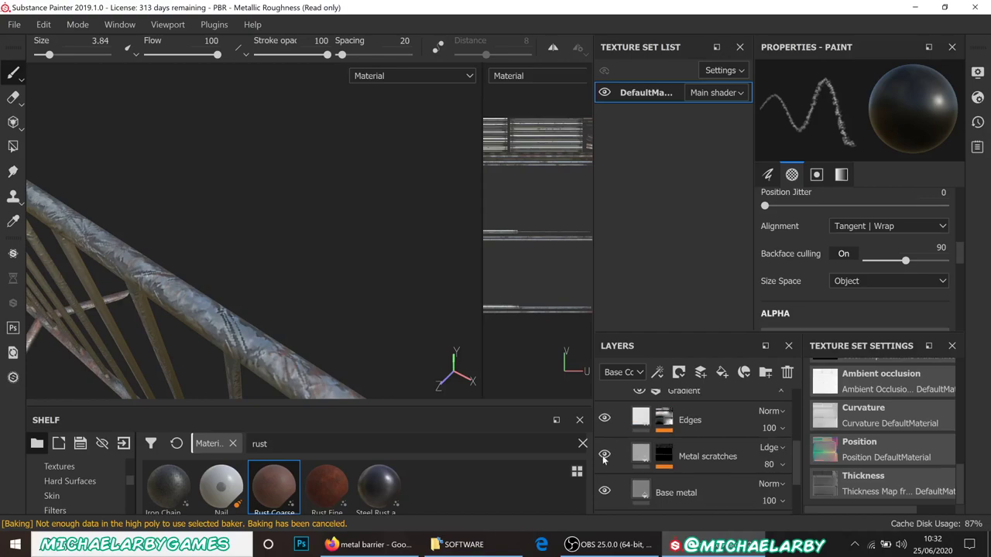
{"action": "scroll", "coordinate": [610, 453], "scroll_direction": "down", "scroll_amount": 1}
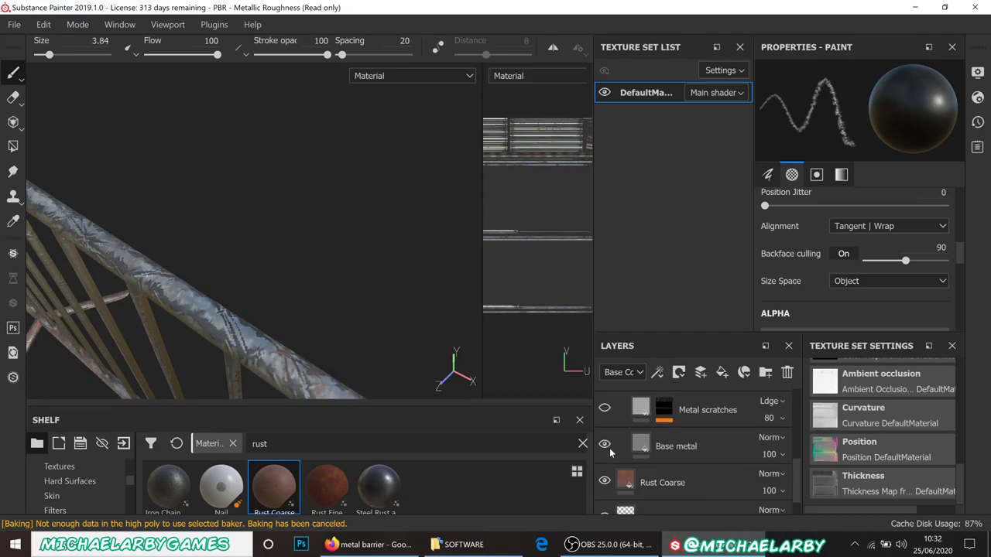
{"action": "scroll", "coordinate": [610, 453], "scroll_direction": "up", "scroll_amount": 1}
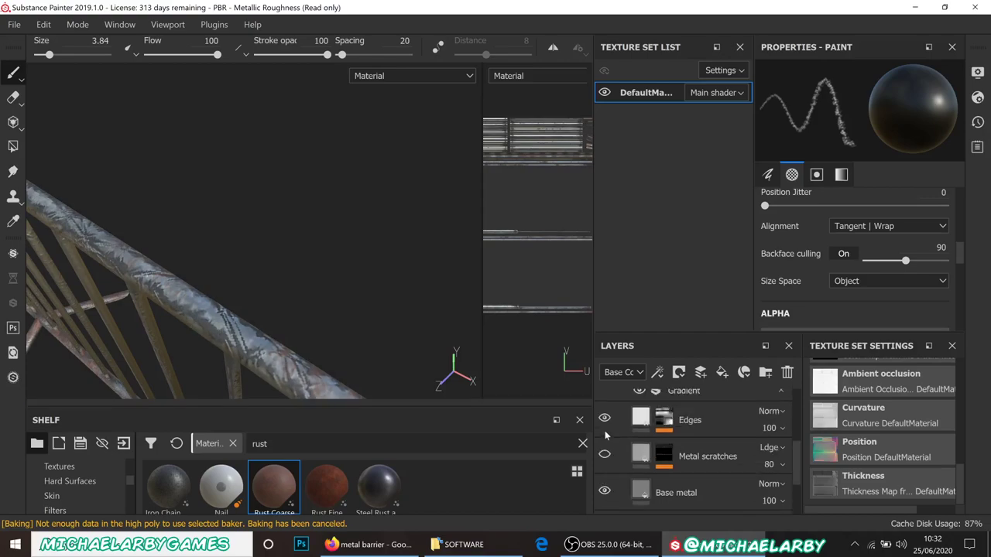
Step: Toggle a metal detail layer off, then turn Metal scratches back on, orbiting to compare
{"action": "left_click", "coordinate": [605, 419]}
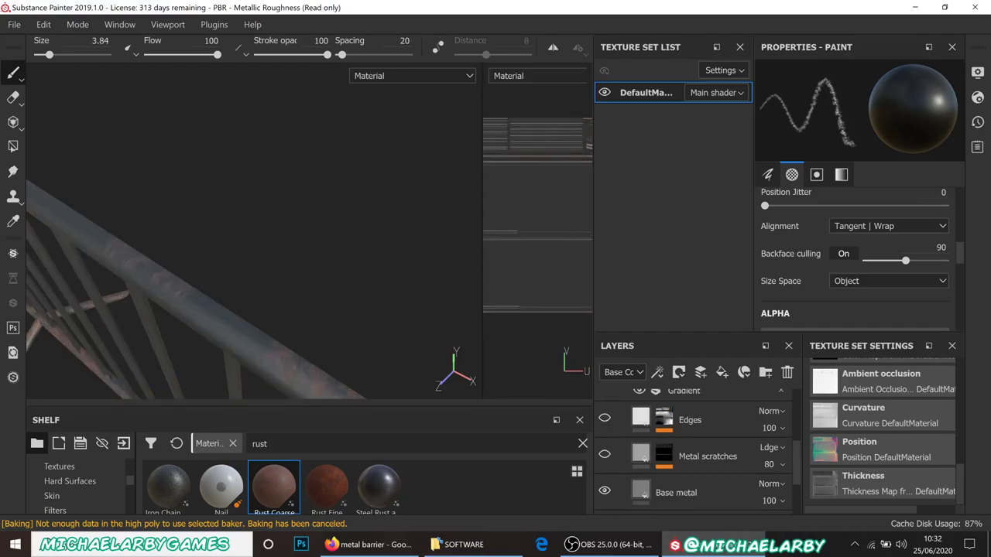
{"action": "left_click_drag", "start_coordinate": [247, 279], "coordinate": [143, 236], "text": "alt"}
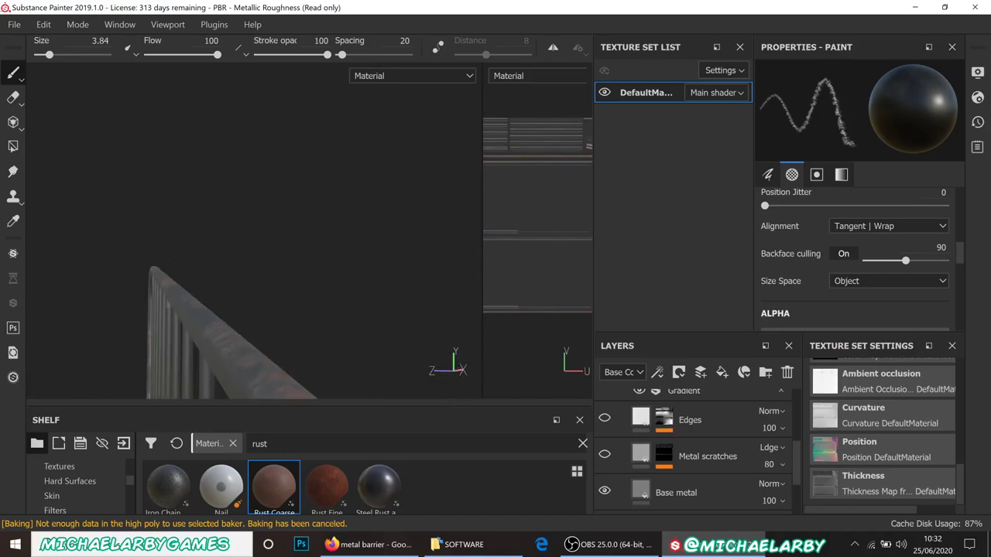
{"action": "left_click", "coordinate": [605, 456]}
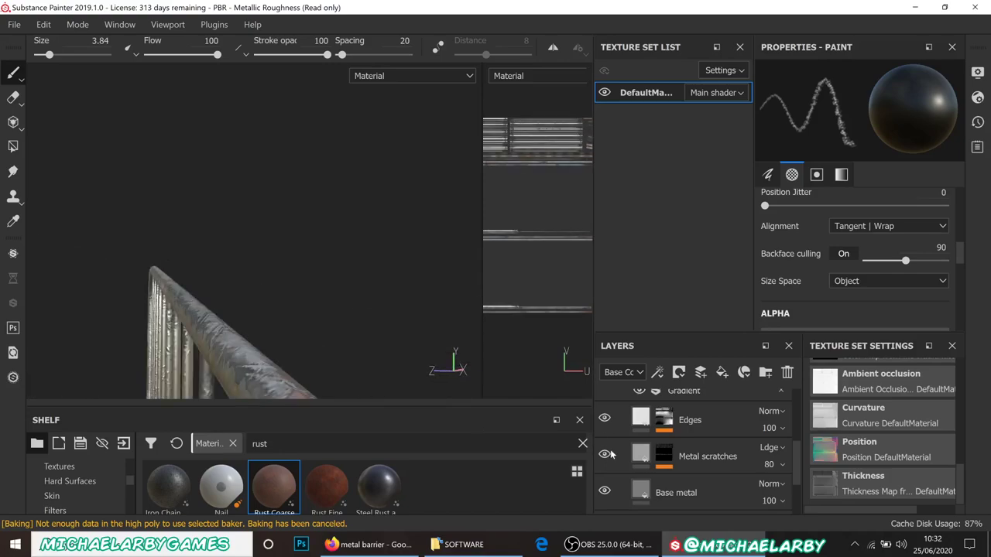
{"action": "scroll", "coordinate": [611, 455], "scroll_direction": "up", "scroll_amount": 5}
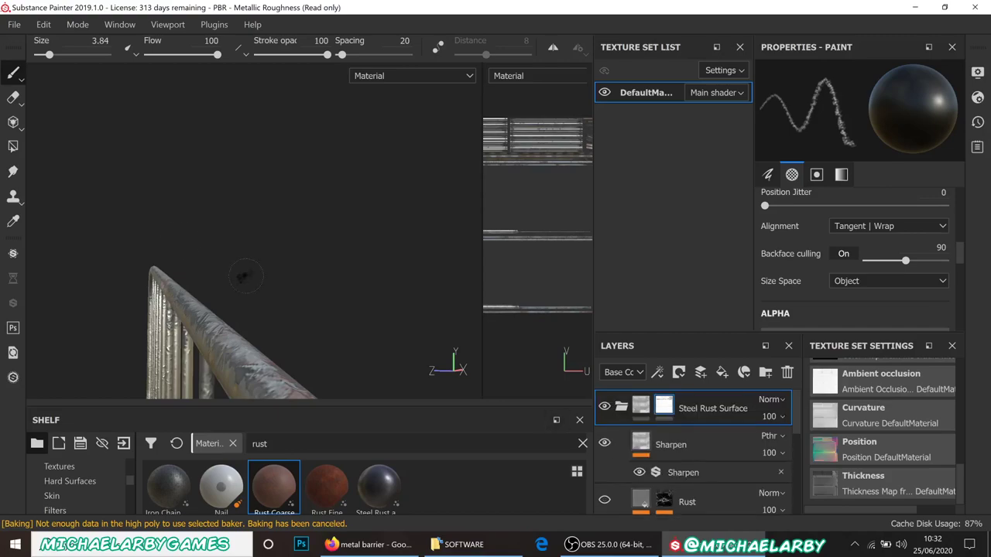
{"action": "mouse_move", "coordinate": [157, 267]}
{"action": "left_mouse_down", "text": "alt"}
{"action": "mouse_move", "coordinate": [239, 316]}
{"action": "mouse_move", "coordinate": [243, 340]}
{"action": "mouse_move", "coordinate": [234, 342]}
{"action": "mouse_move", "coordinate": [237, 305]}
{"action": "mouse_move", "coordinate": [311, 252]}
{"action": "left_mouse_up", "text": "alt"}
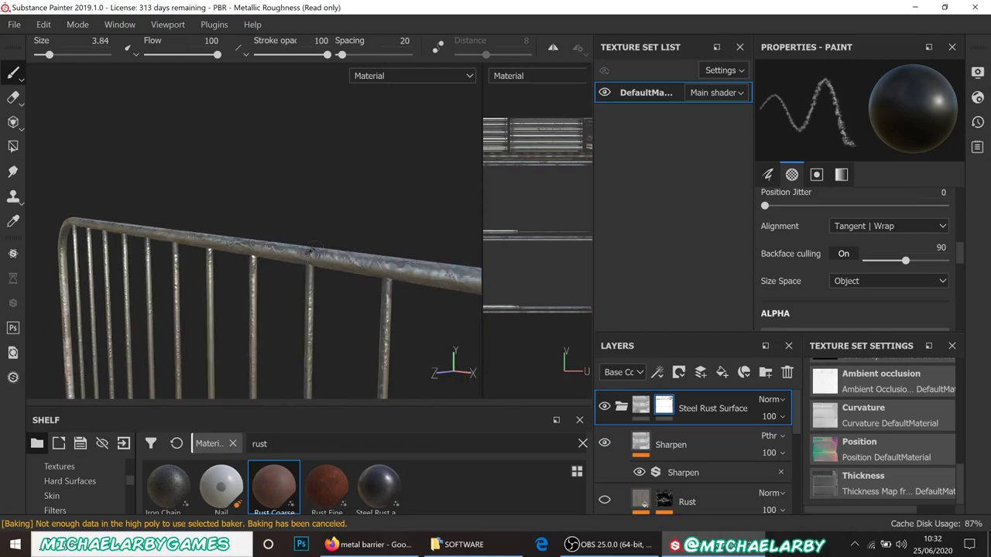
Step: Set Rust opacity to 61, Sharpen to 59 and Edges to 61, keeping the folder at 100
{"action": "left_click", "coordinate": [782, 510]}
{"action": "left_click", "coordinate": [800, 496]}
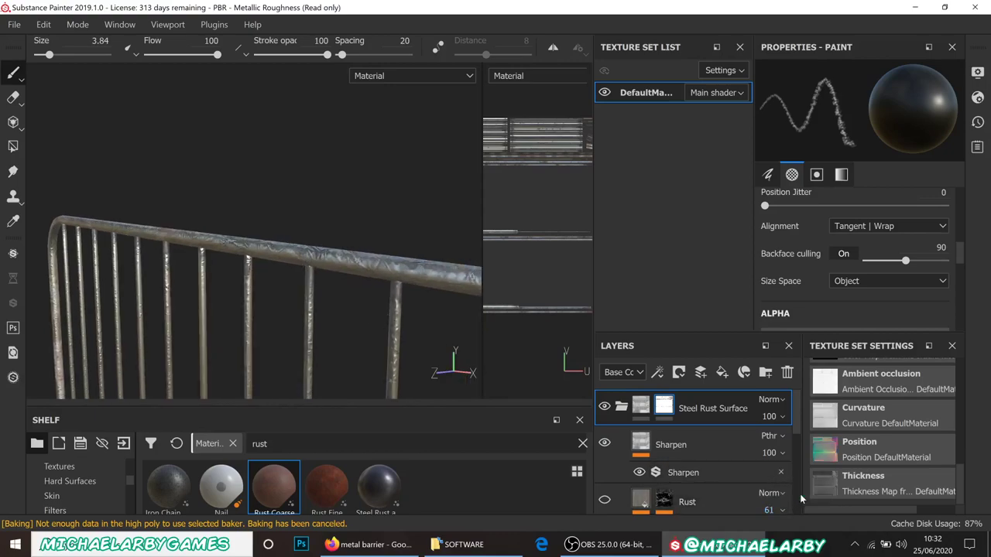
{"action": "left_click", "coordinate": [782, 453]}
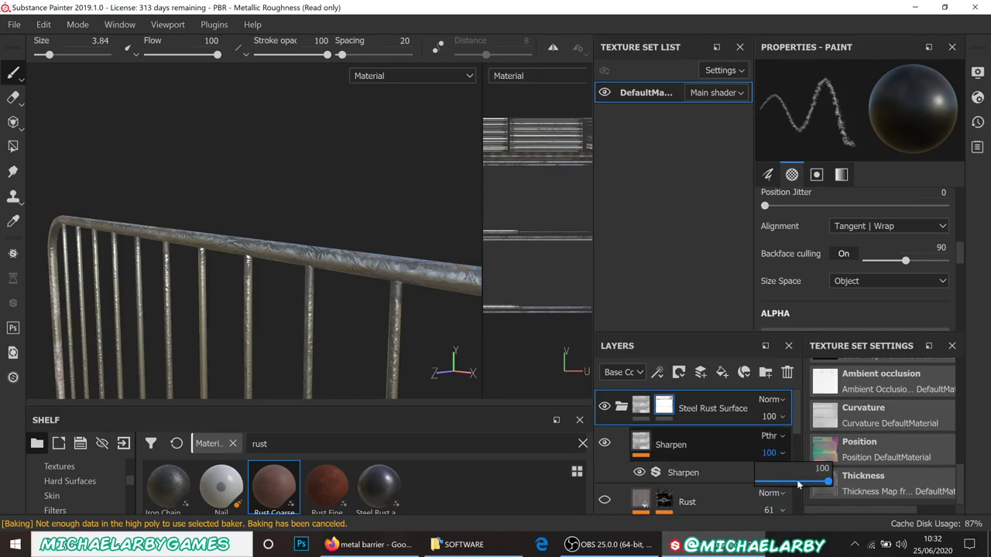
{"action": "left_click", "coordinate": [798, 482]}
{"action": "left_click", "coordinate": [780, 417]}
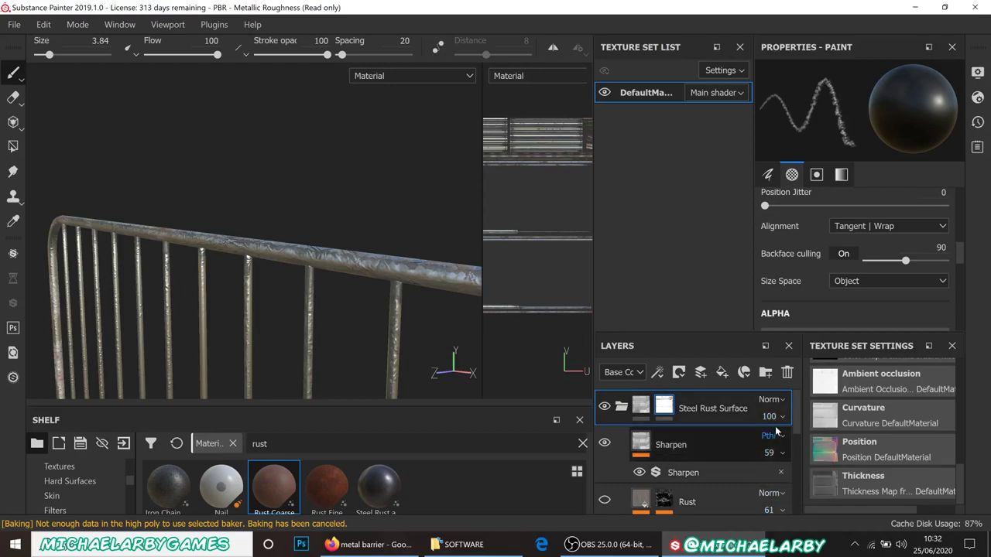
{"action": "left_click", "coordinate": [781, 418]}
{"action": "scroll", "coordinate": [748, 464], "scroll_direction": "down", "scroll_amount": 3}
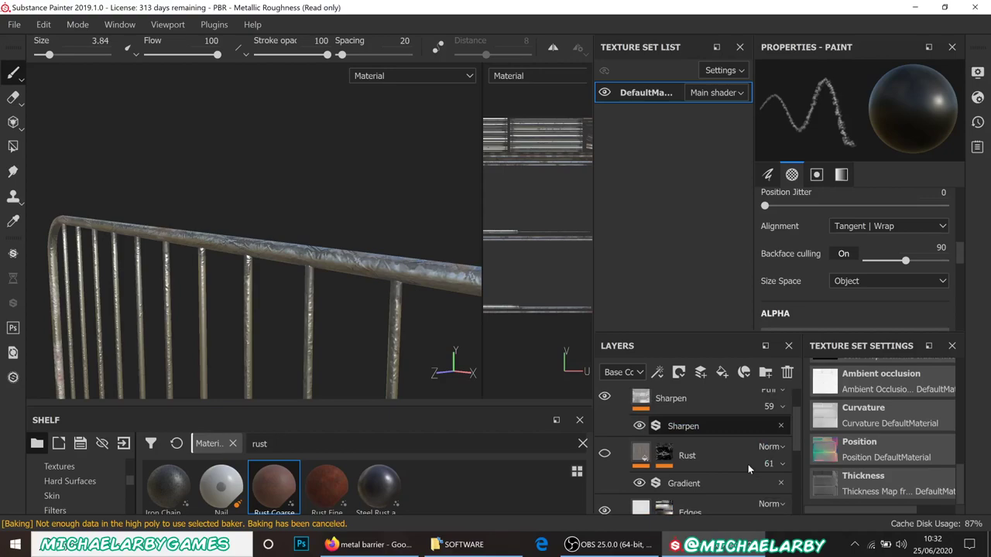
{"action": "left_click", "coordinate": [781, 475]}
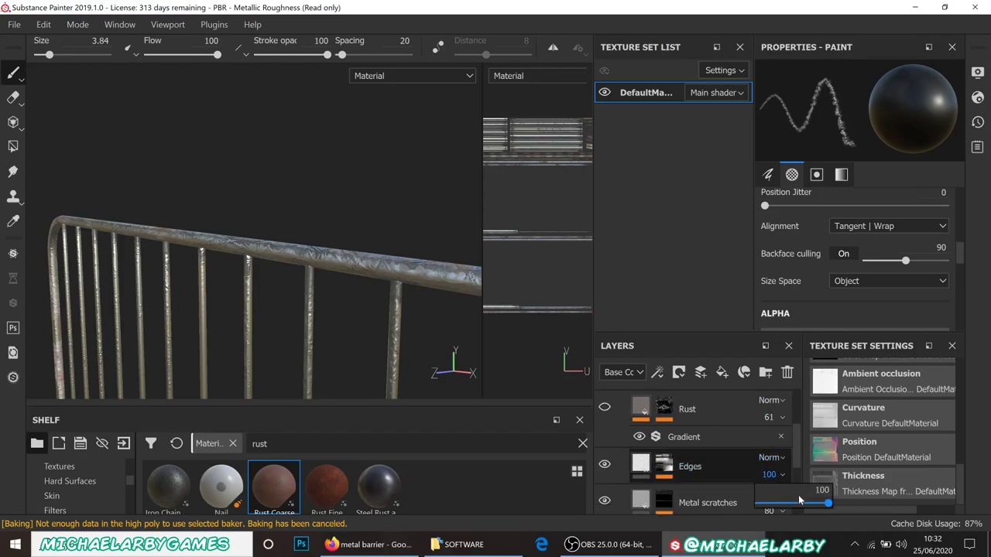
{"action": "left_click", "coordinate": [800, 502]}
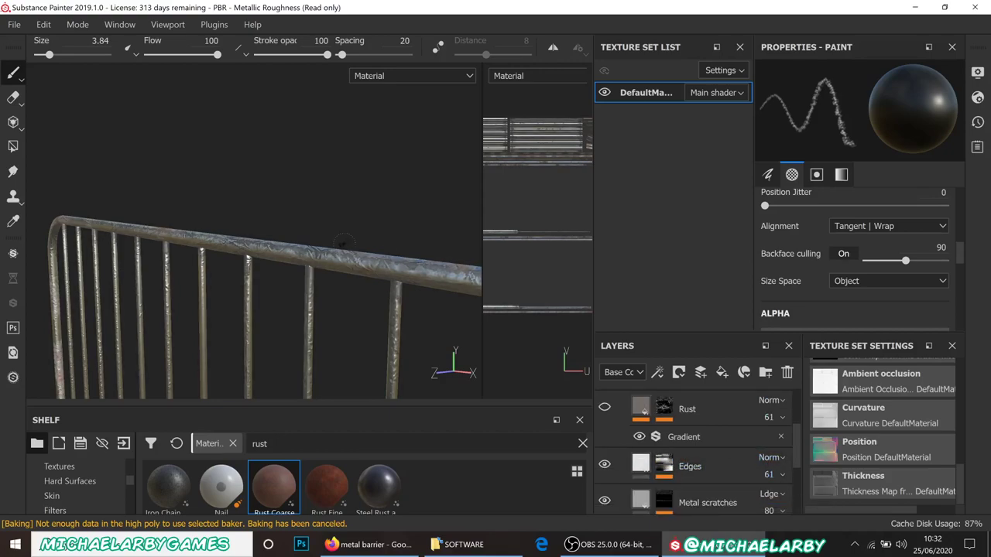
Step: Orbit beneath the barrier and along the bottom rail to review the toned-down rust
{"action": "mouse_move", "coordinate": [277, 208]}
{"action": "left_mouse_down", "text": "alt"}
{"action": "mouse_move", "coordinate": [270, 256]}
{"action": "mouse_move", "coordinate": [221, 239]}
{"action": "mouse_move", "coordinate": [224, 267]}
{"action": "mouse_move", "coordinate": [401, 298]}
{"action": "mouse_move", "coordinate": [528, 250]}
{"action": "mouse_move", "coordinate": [522, 266]}
{"action": "mouse_move", "coordinate": [387, 292]}
{"action": "mouse_move", "coordinate": [320, 281]}
{"action": "mouse_move", "coordinate": [323, 258]}
{"action": "mouse_move", "coordinate": [298, 231]}
{"action": "left_mouse_up", "text": "alt"}
{"action": "left_click_drag", "start_coordinate": [181, 330], "coordinate": [275, 262], "text": "alt"}
{"action": "scroll", "coordinate": [275, 262], "scroll_direction": "up", "scroll_amount": 5}
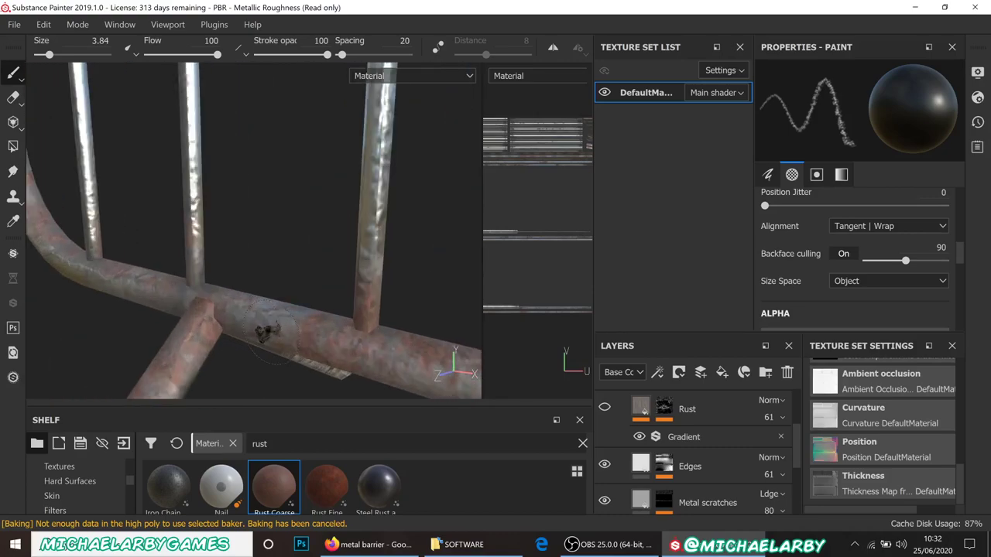
{"action": "left_click_drag", "start_coordinate": [275, 306], "coordinate": [320, 246], "text": "alt"}
{"action": "scroll", "coordinate": [269, 304], "scroll_direction": "down", "scroll_amount": 6}
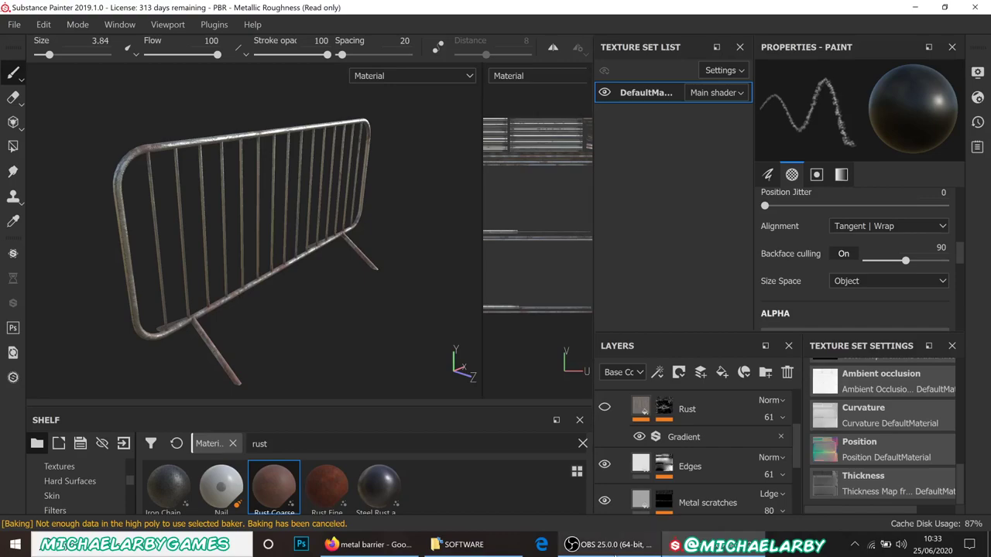
Step: Bring the OBS Studio window to the front from the taskbar
{"action": "mouse_move", "coordinate": [618, 549]}
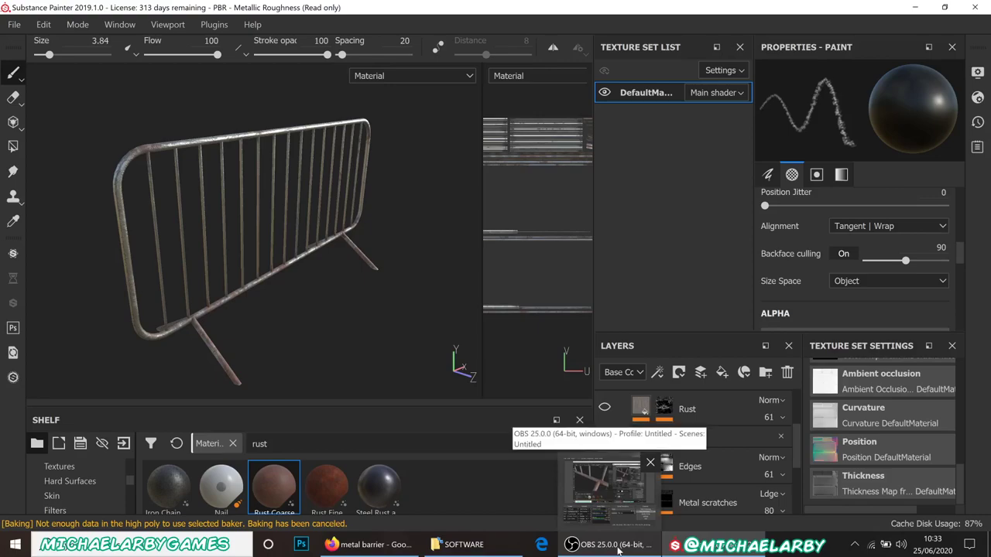
{"action": "left_click", "coordinate": [618, 550]}
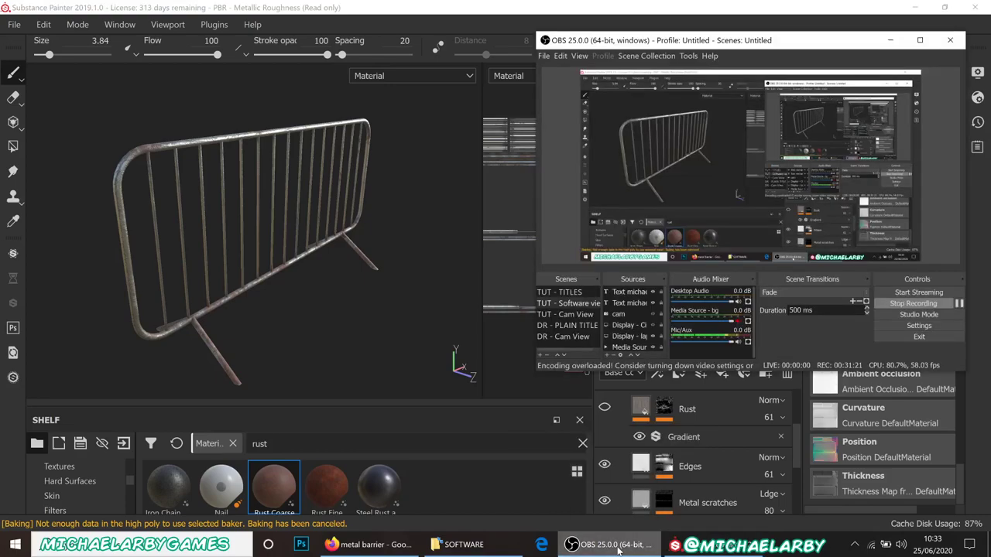